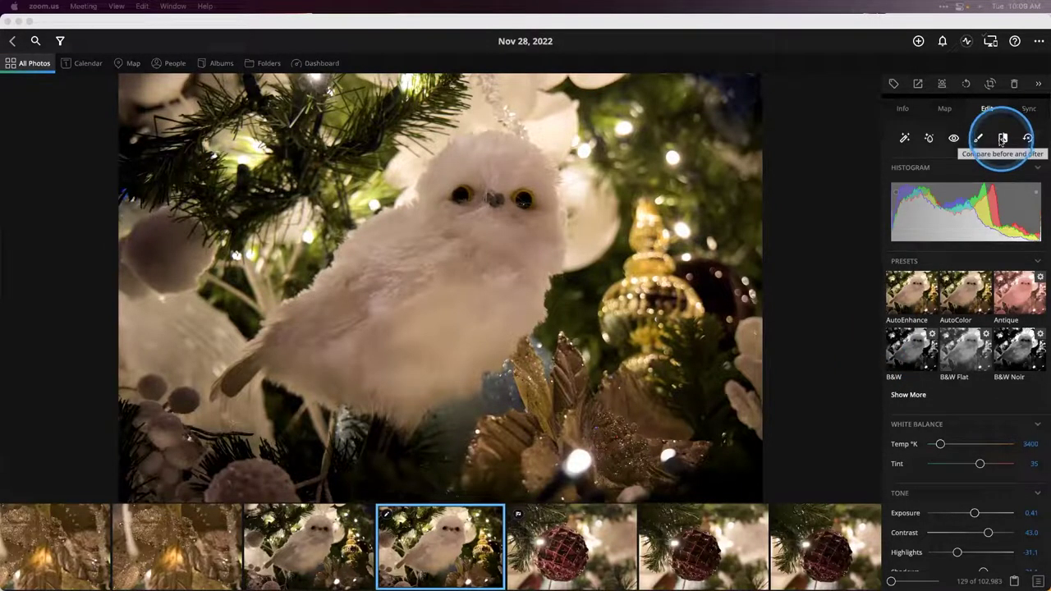
Compare the owl photo before and after its edits, and revert it to the unedited version
left_click(1003, 139)
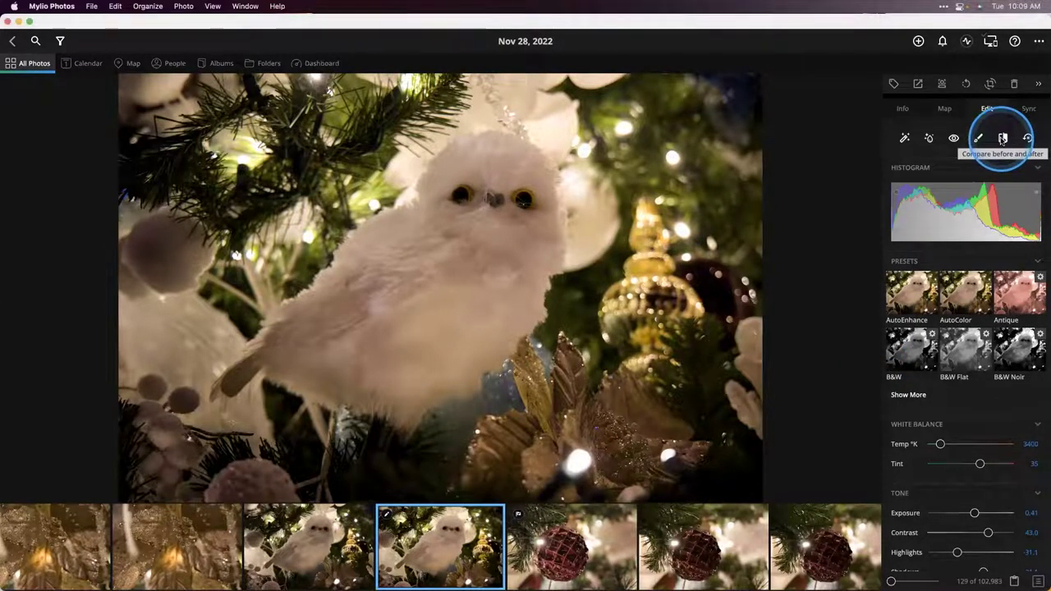
left_click(1003, 138)
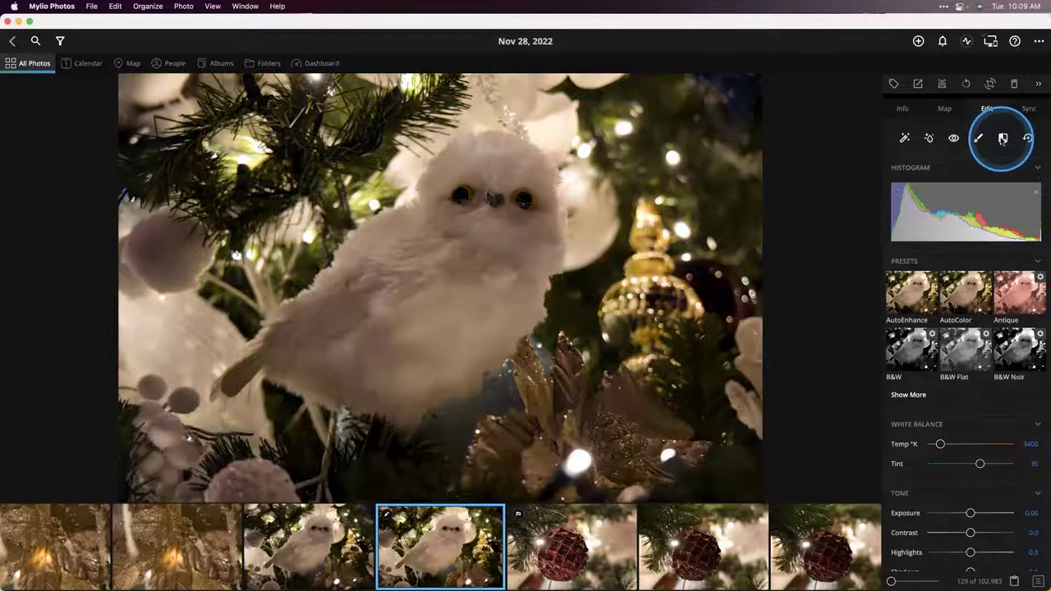
left_click(1003, 139)
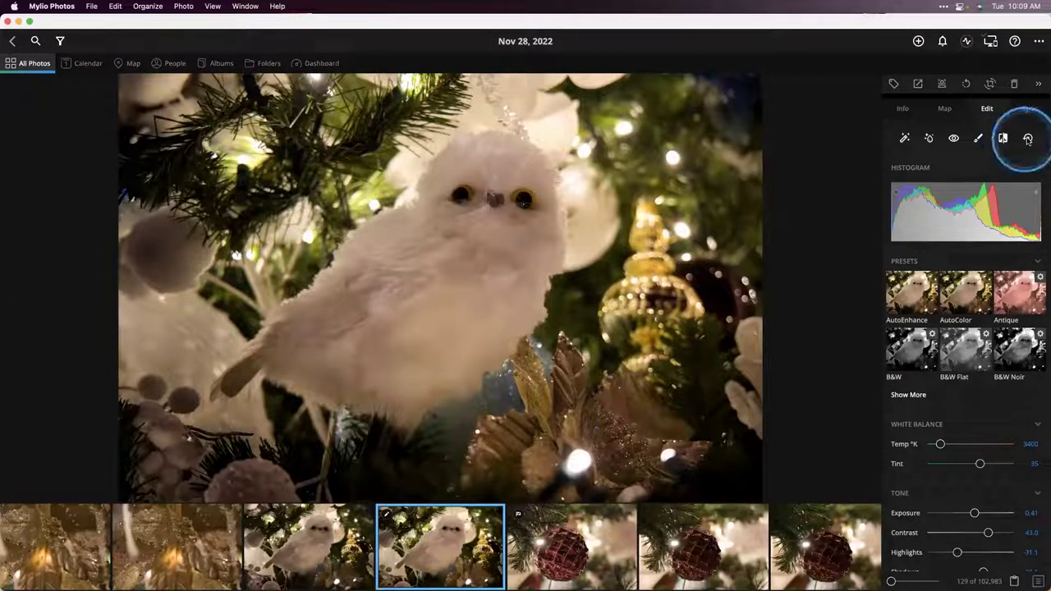
left_click(1027, 139)
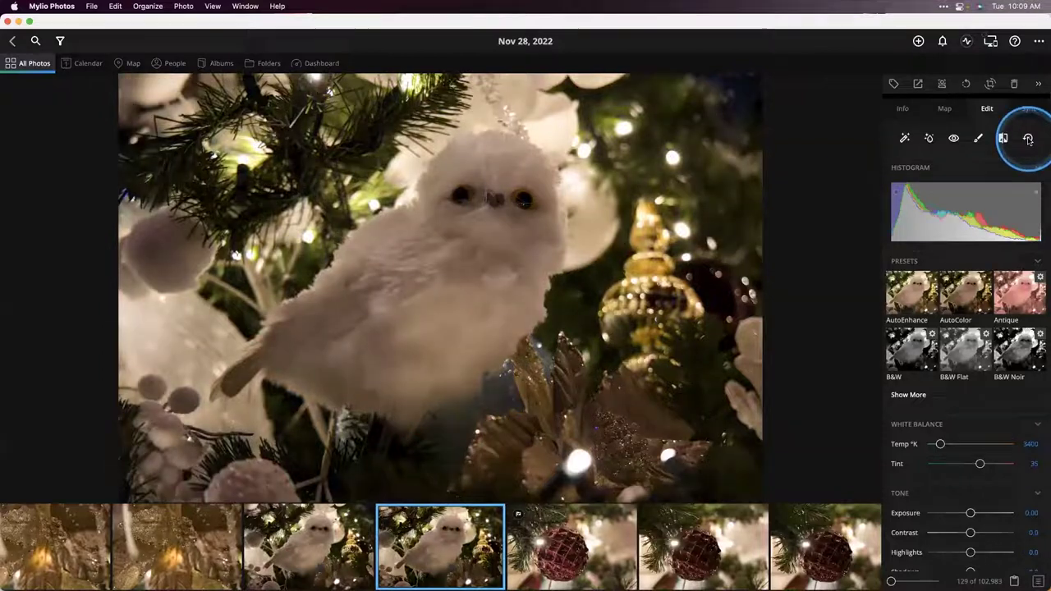
Compare the sharpness of the two owl shots at 100% zoom
left_click(315, 540)
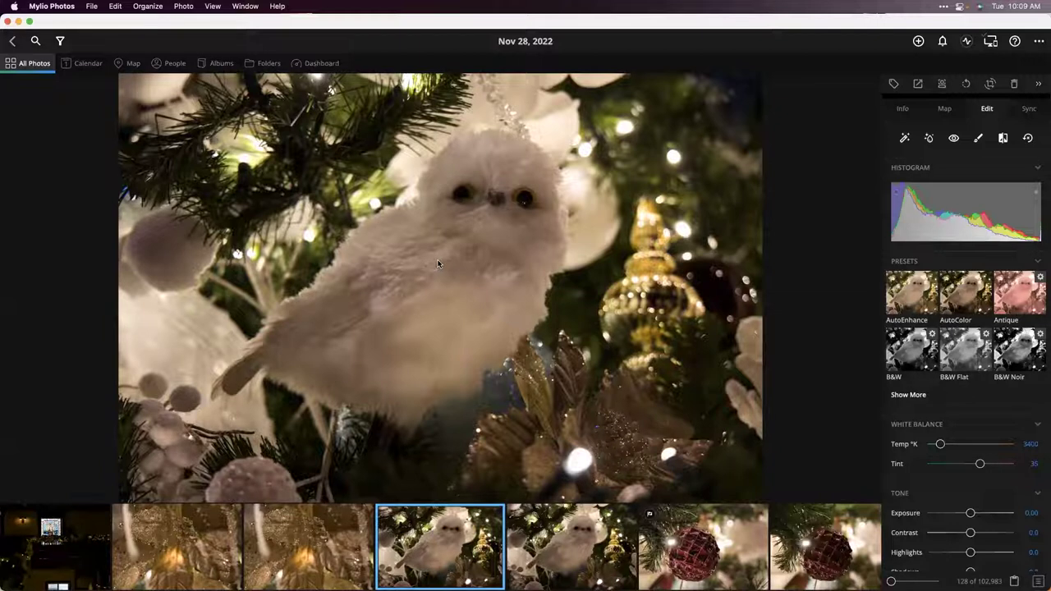
left_click(483, 205)
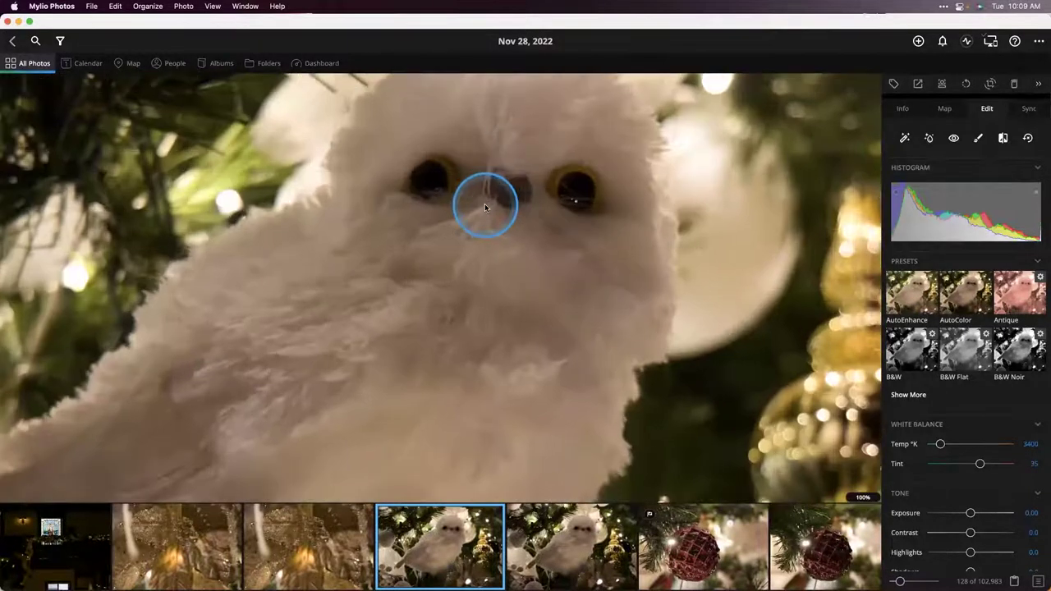
left_click(571, 558)
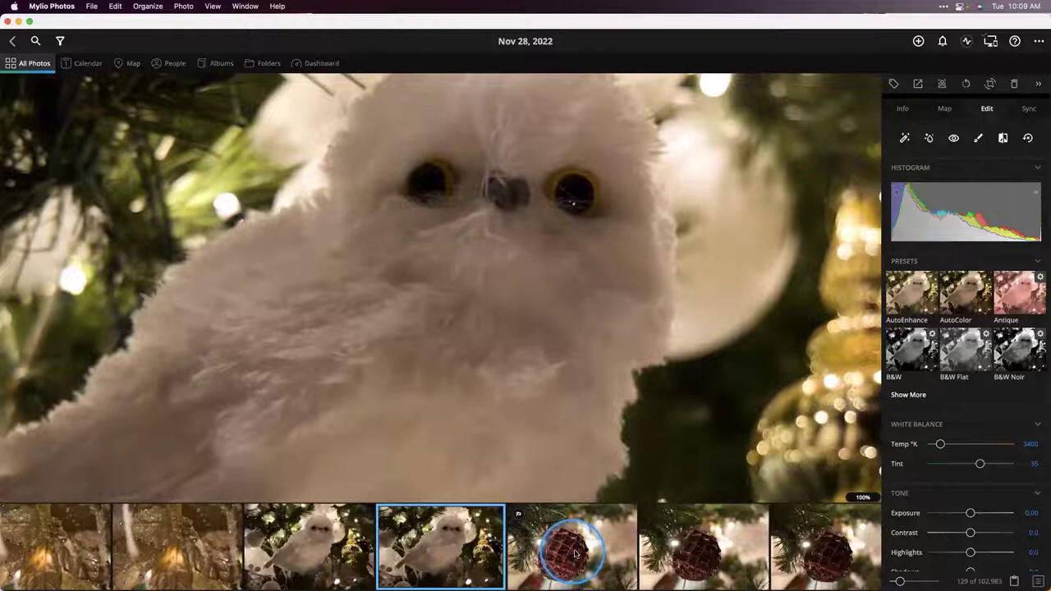
left_click(337, 548)
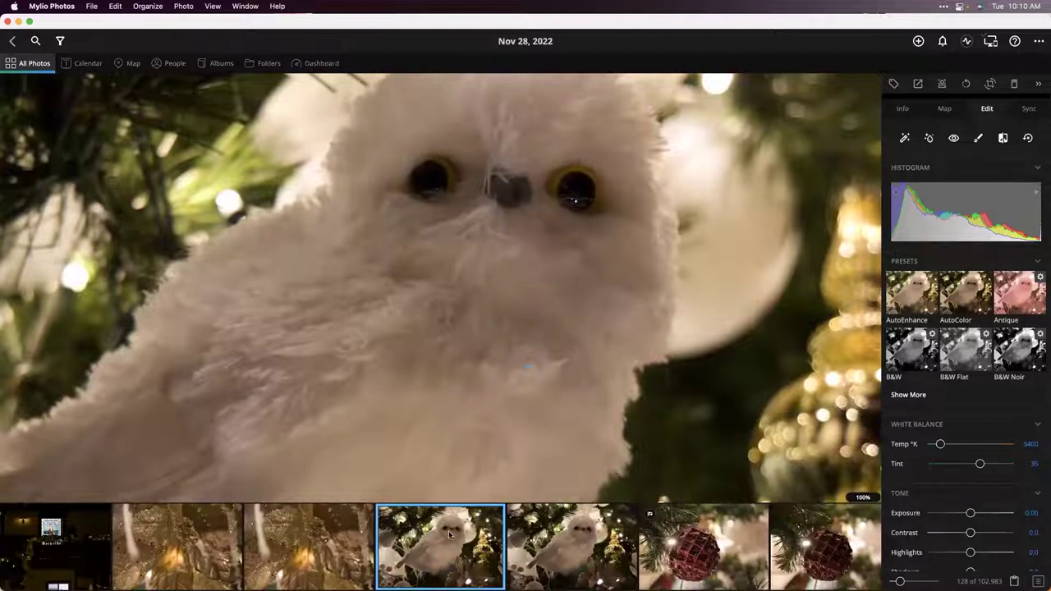
Flag the second owl shot as rejected
left_click(565, 551)
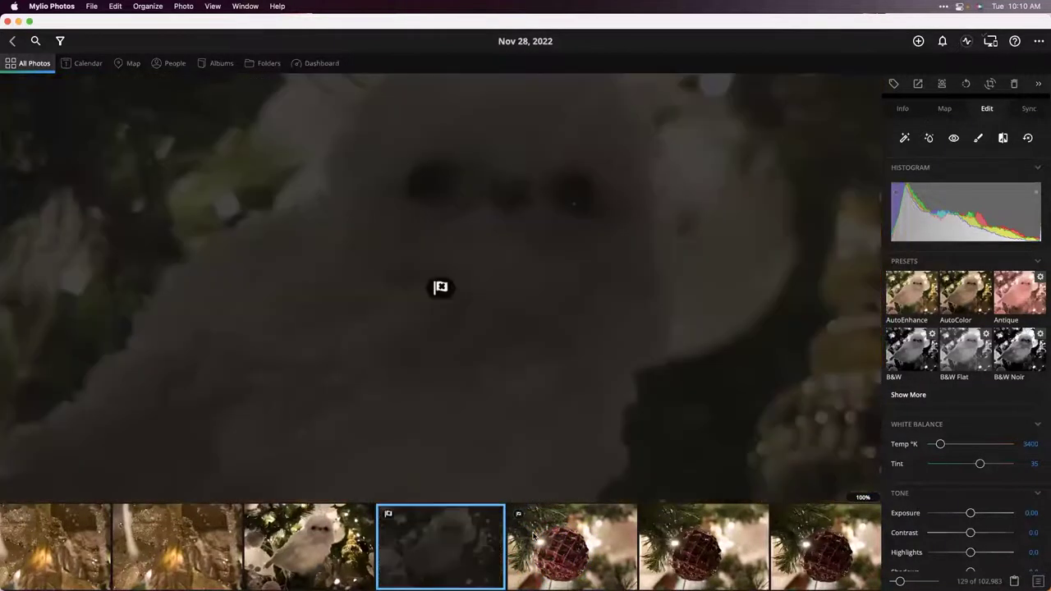
key("grave")
left_click(446, 532)
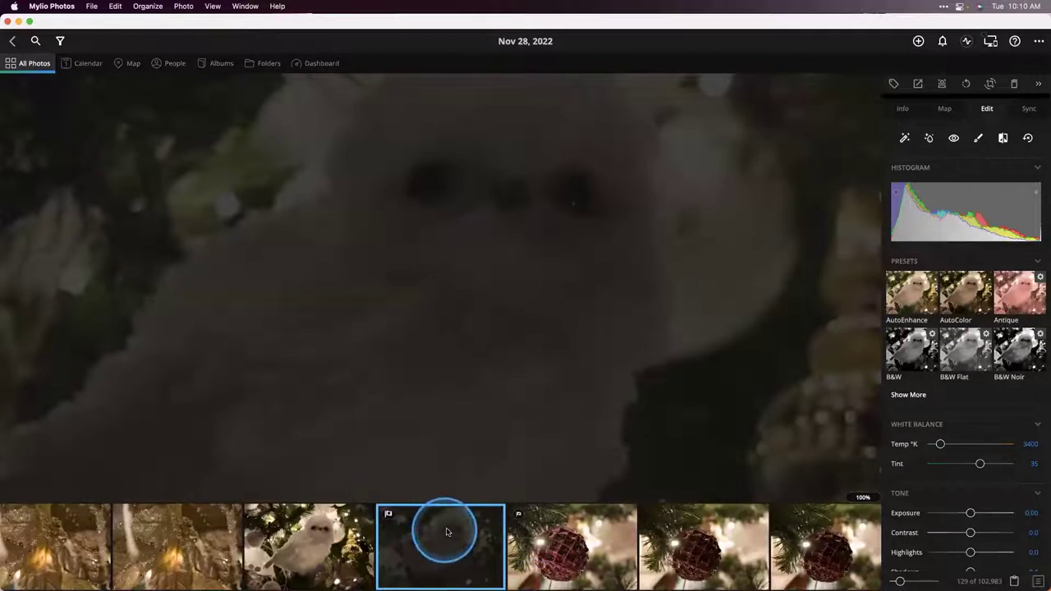
Apply the AutoEnhance and AutoColor presets to the remaining owl photo and compare it before and after
left_click(315, 541)
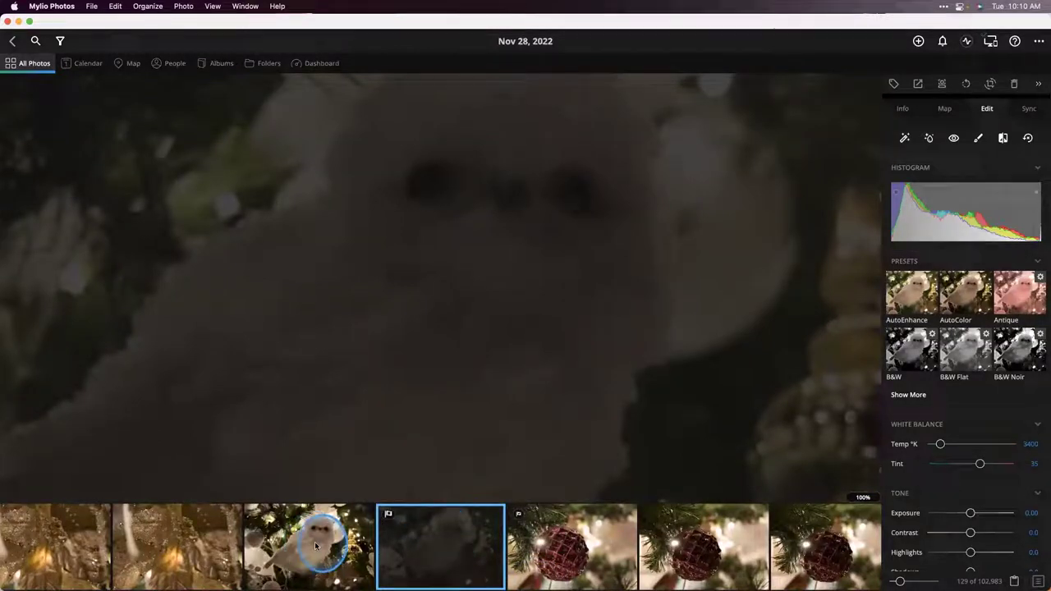
left_click(436, 314)
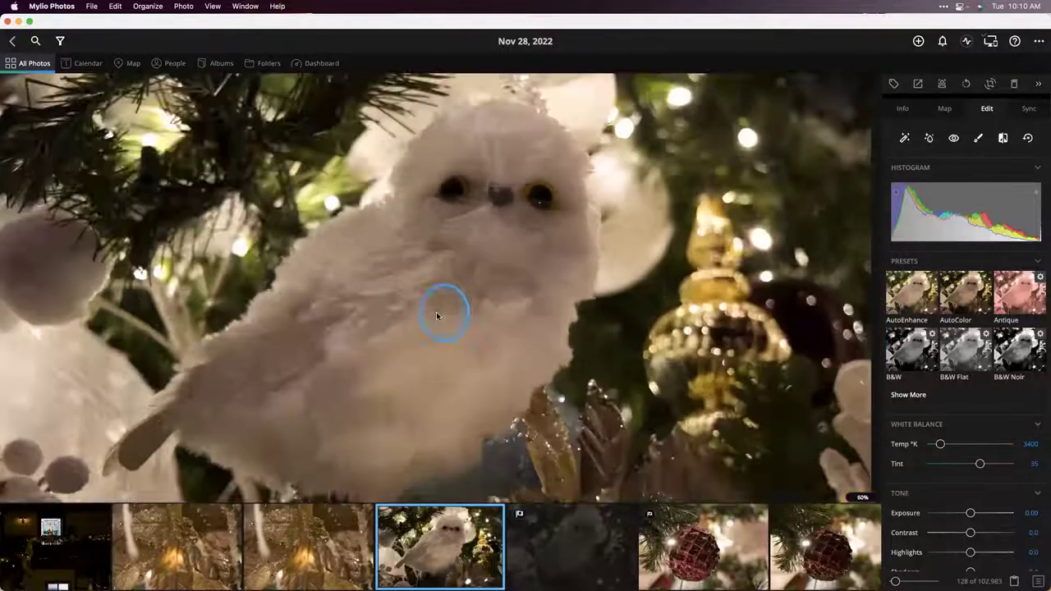
left_click(544, 355)
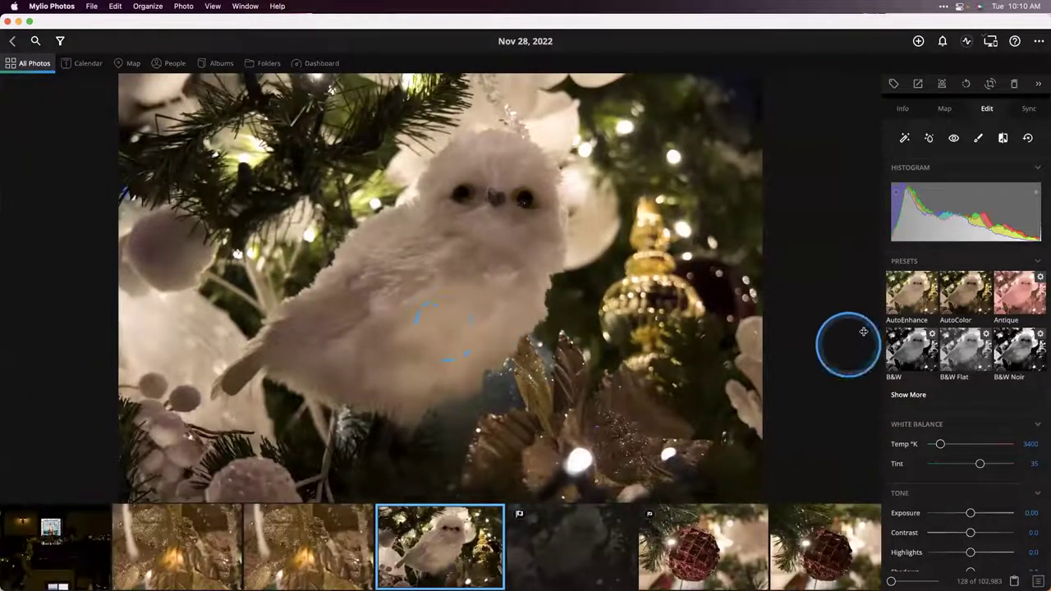
left_click(901, 300)
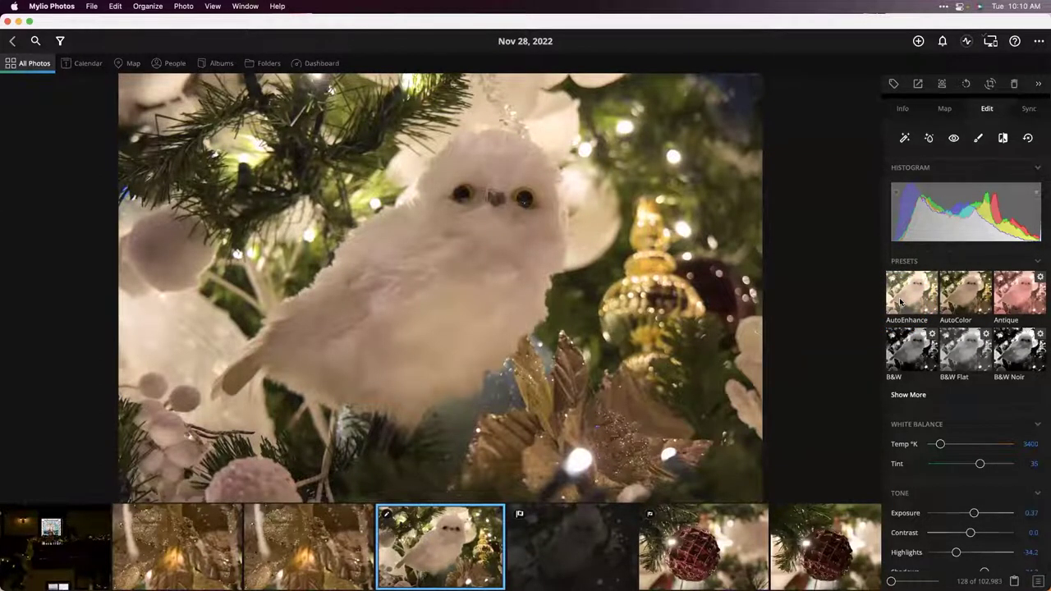
left_click(966, 304)
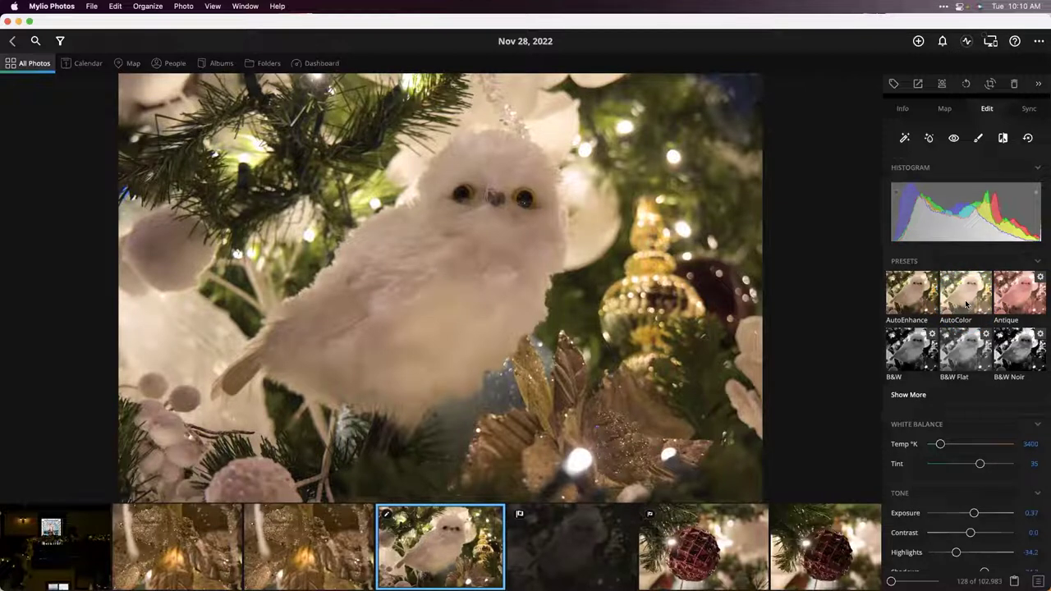
left_click(968, 315)
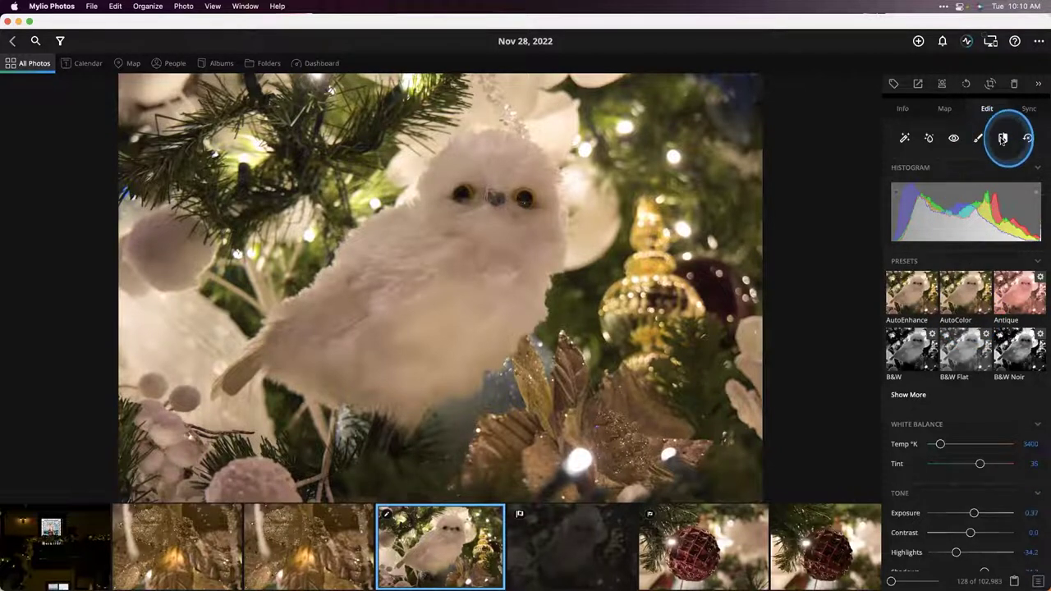
left_click_drag(1002, 138, 1003, 139)
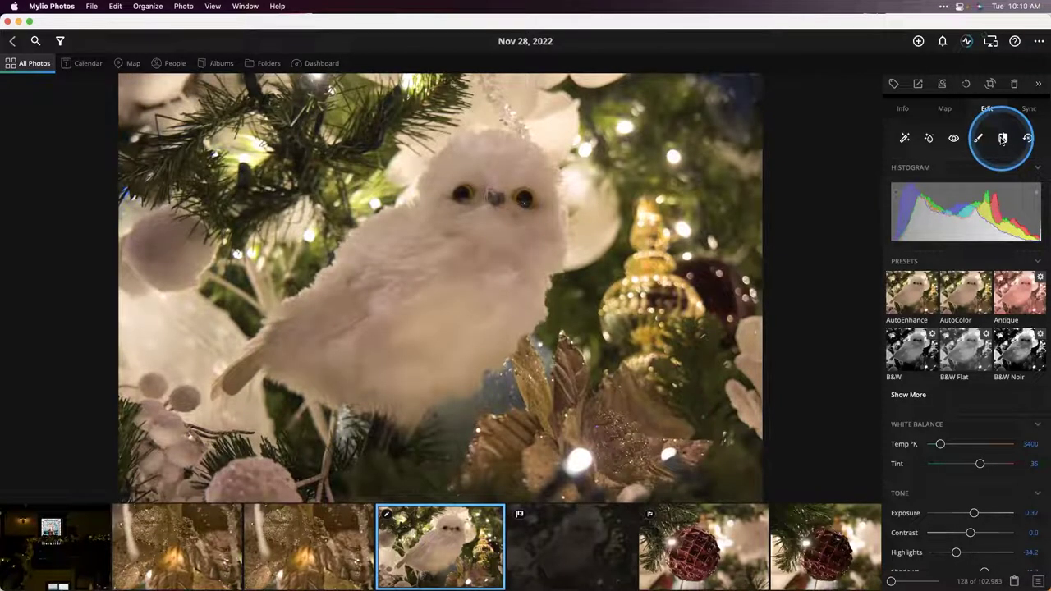
Raise the owl photo's contrast to 24
scroll(969, 377, "down", 1)
scroll(968, 377, "down", 4)
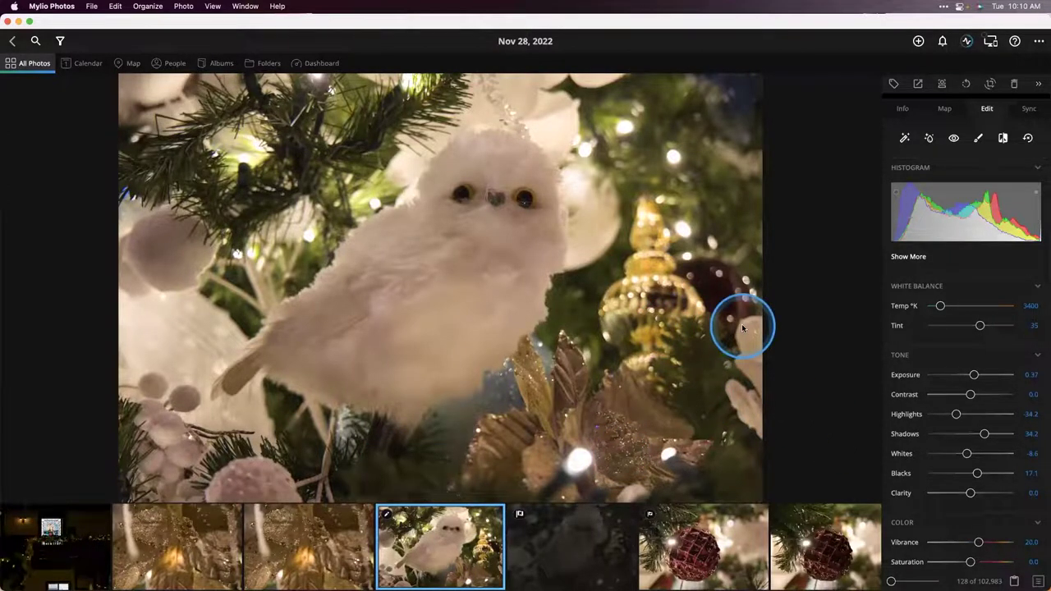
left_click_drag(971, 396, 979, 395)
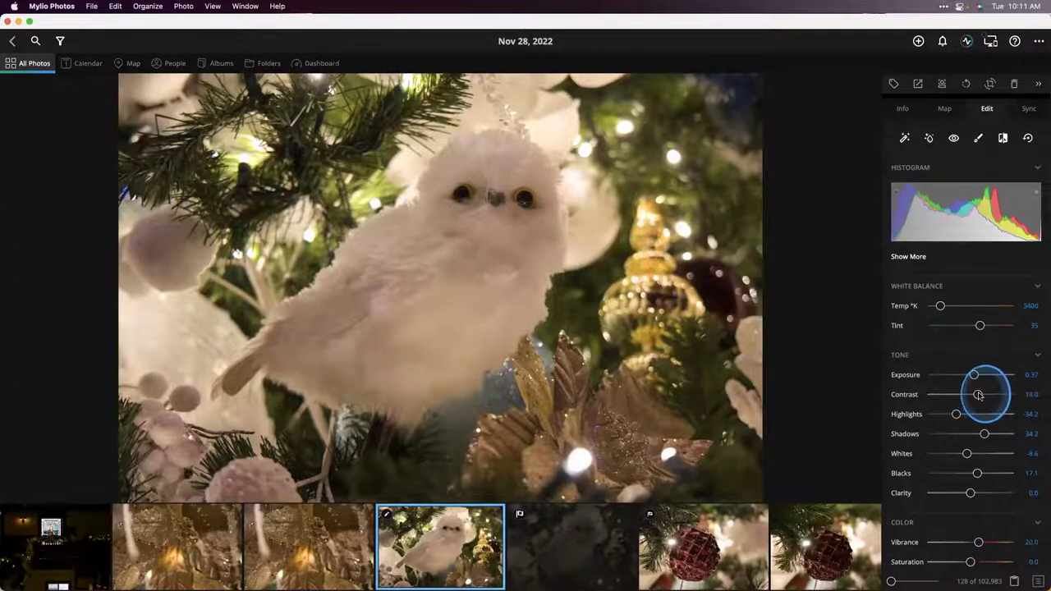
double_click(978, 395)
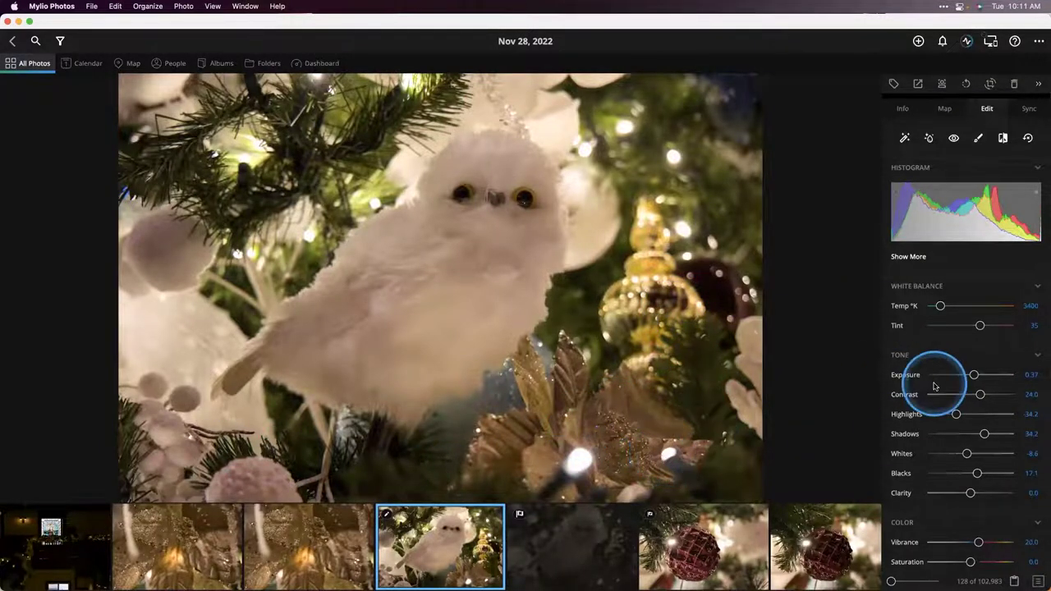
Check the ISO in the photo's information and inspect the image noise at 100% zoom
scroll(936, 386, "down", 5)
scroll(940, 388, "down", 10)
scroll(940, 388, "down", 10)
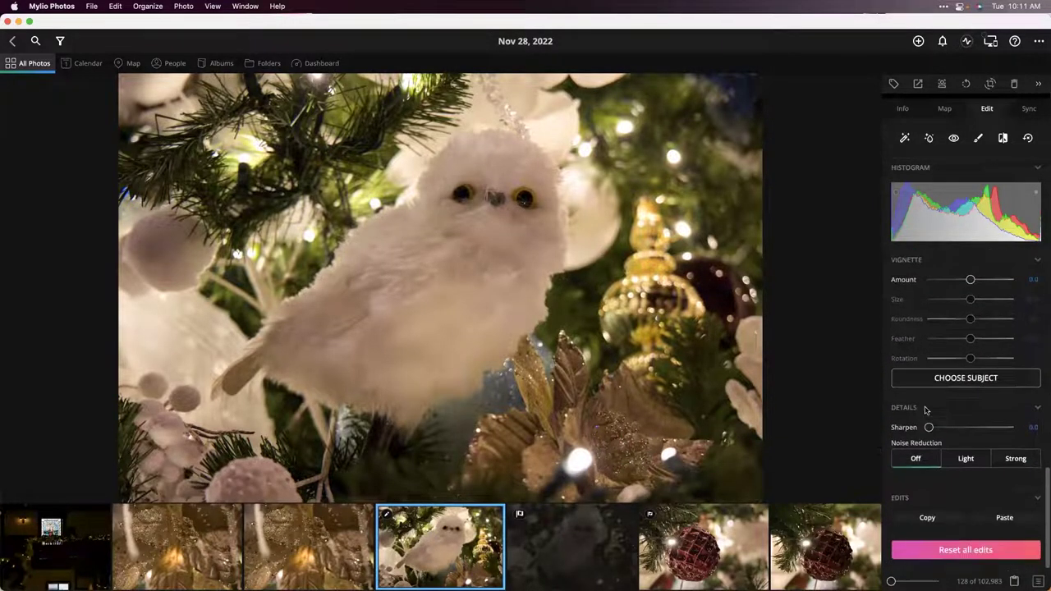
scroll(926, 409, "down", 3)
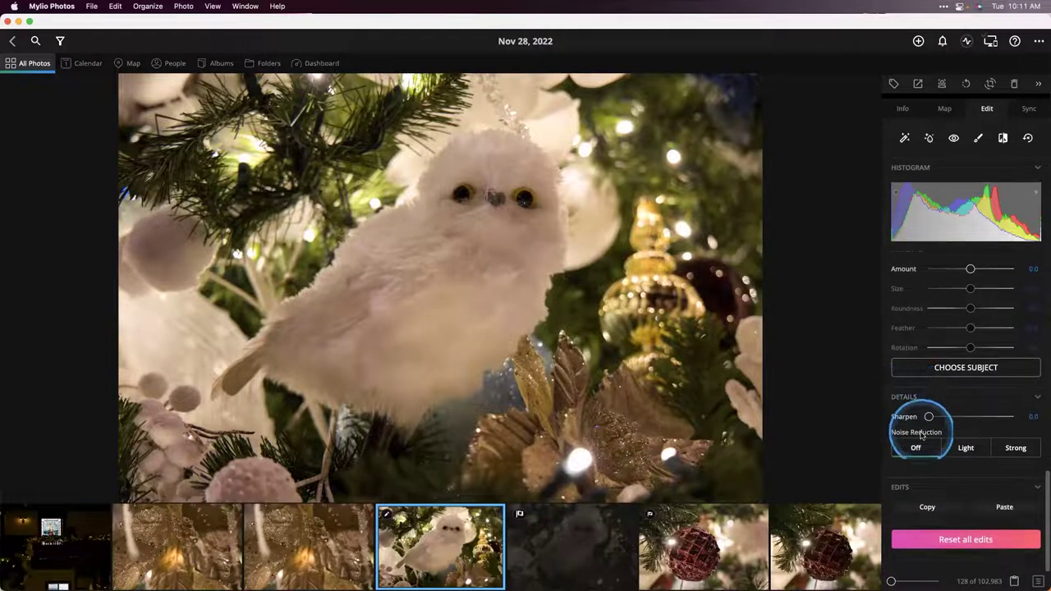
left_click(905, 110)
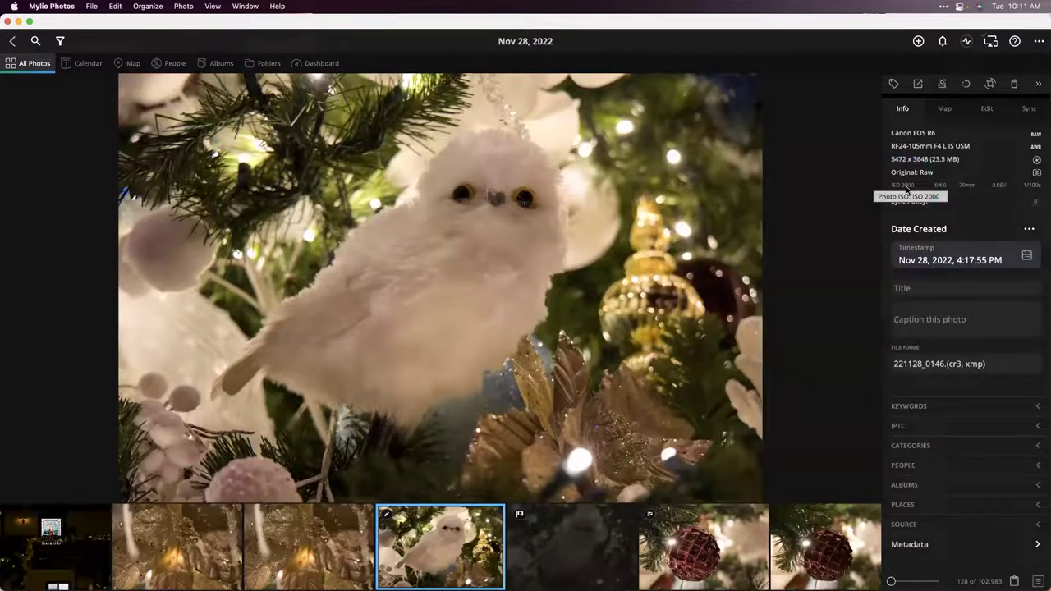
left_click(598, 211)
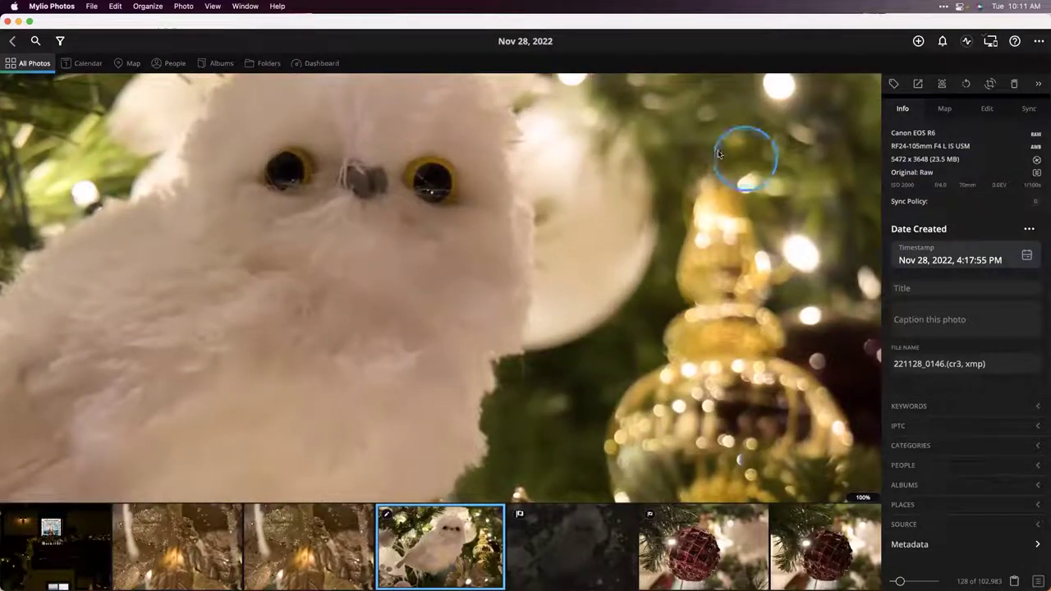
left_click(612, 305)
Set the owl photo's noise reduction to Light
left_click(986, 112)
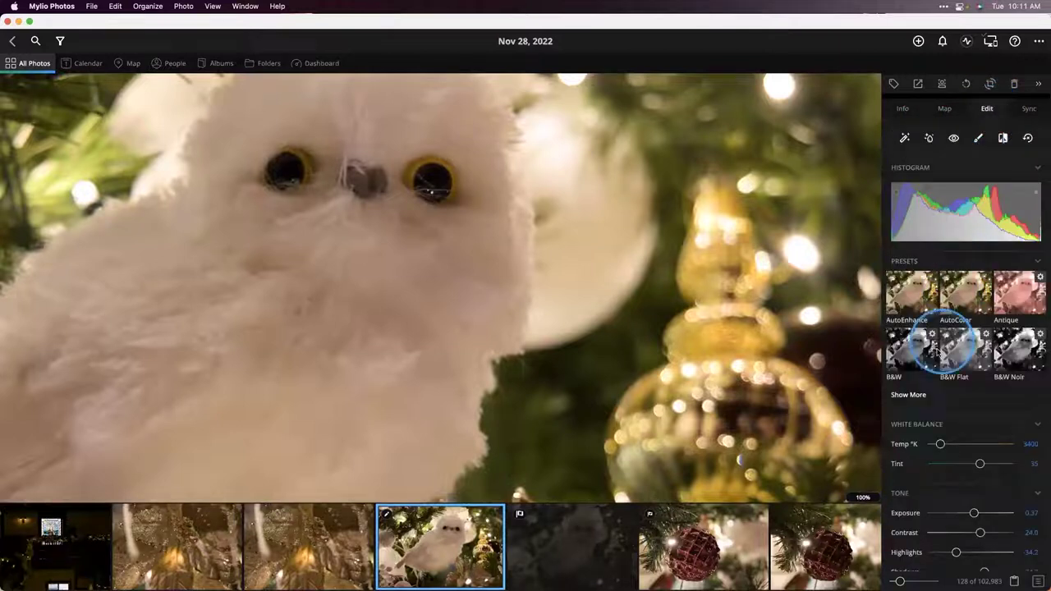
scroll(939, 340, "down", 8)
scroll(939, 352, "down", 10)
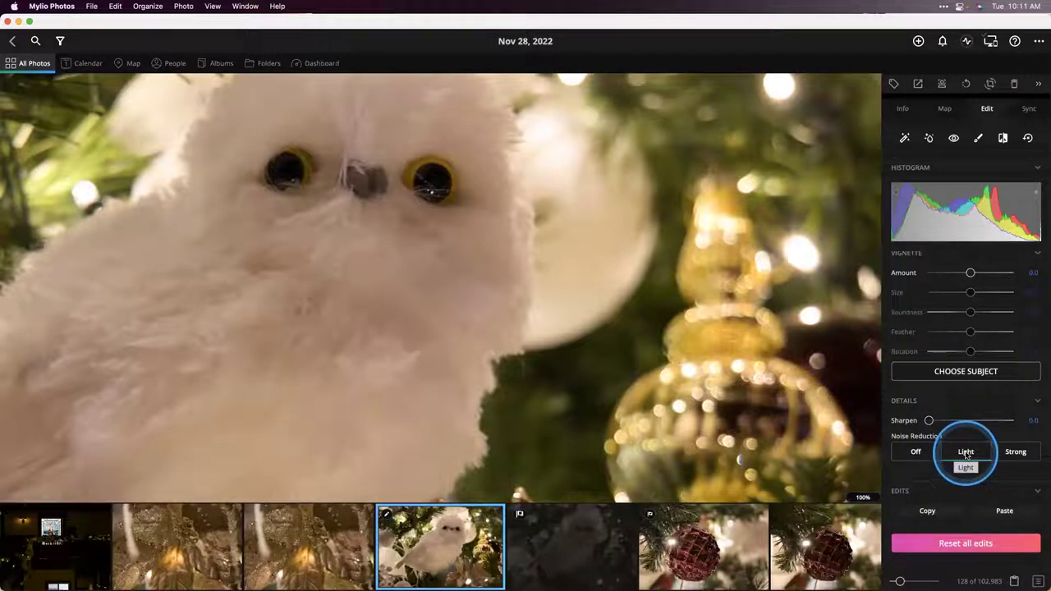
left_click(966, 453)
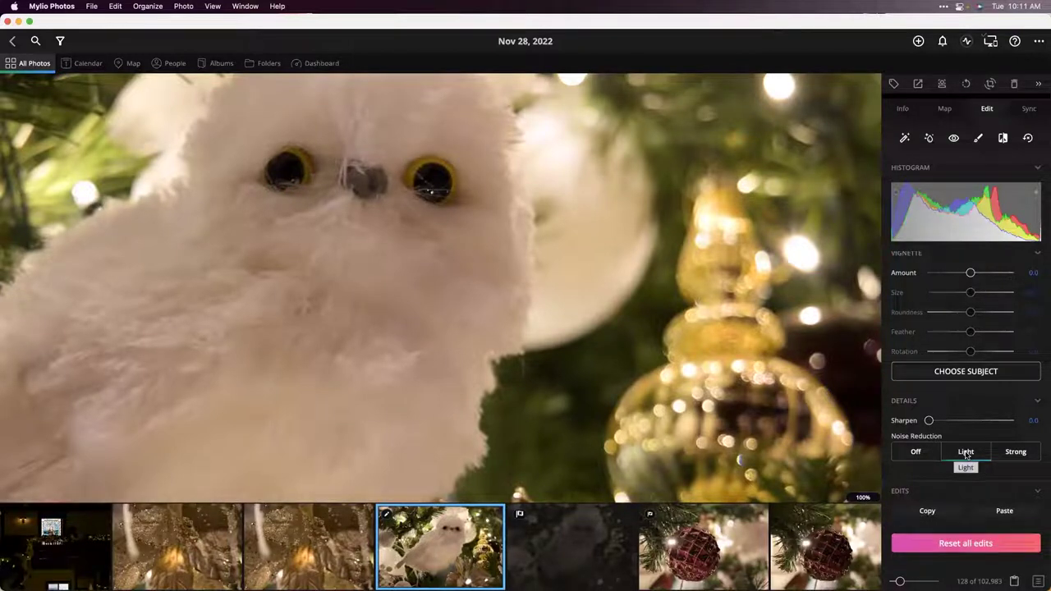
left_click(967, 453)
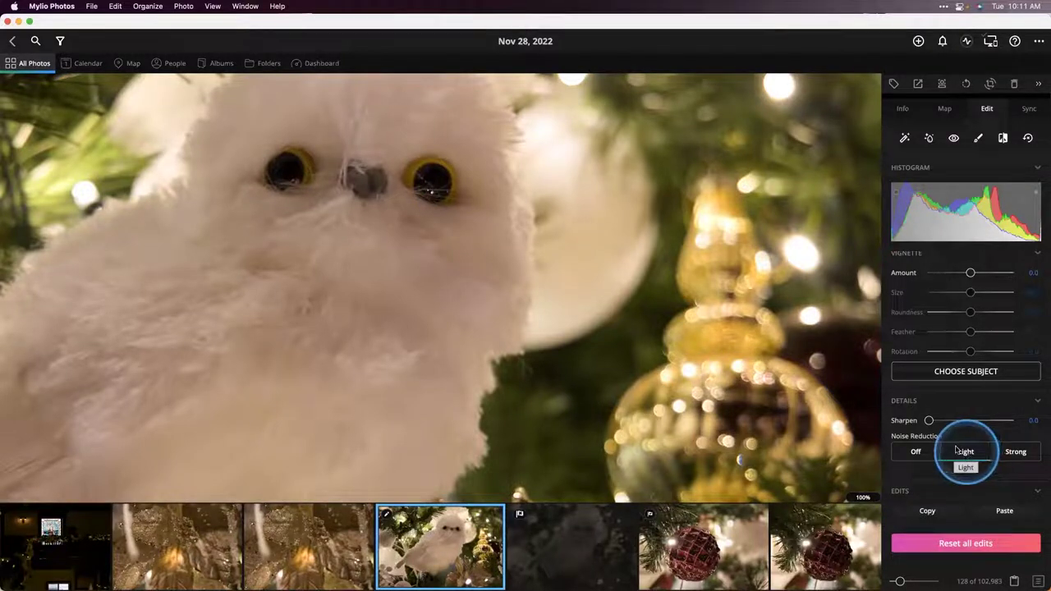
Set the sharpening to 26.7 and compare the whole photo before and after the edits
left_click(929, 421)
left_click_drag(929, 420, 951, 420)
left_click(389, 193)
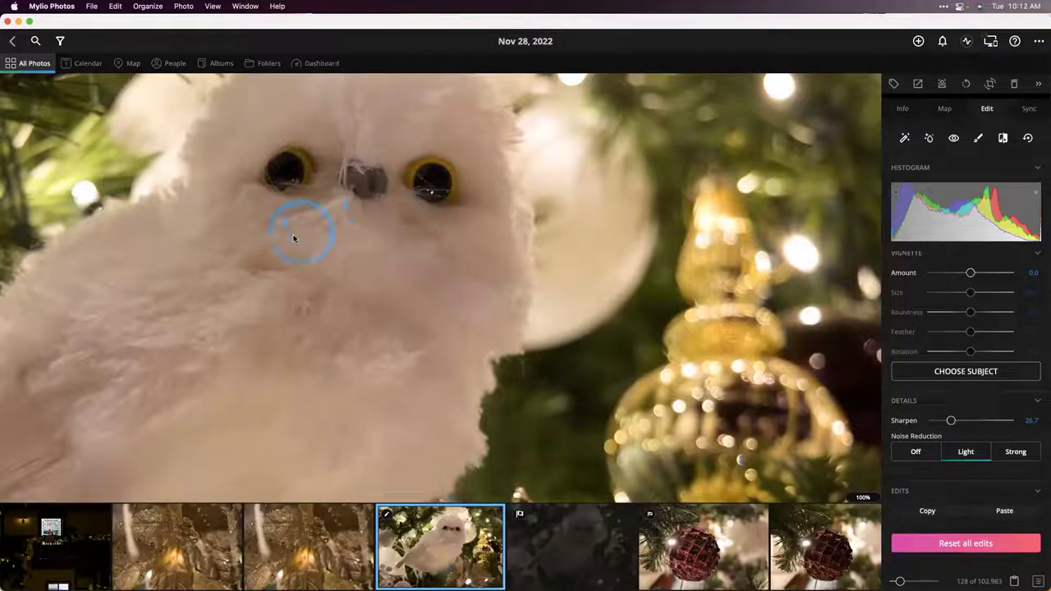
left_click(386, 271)
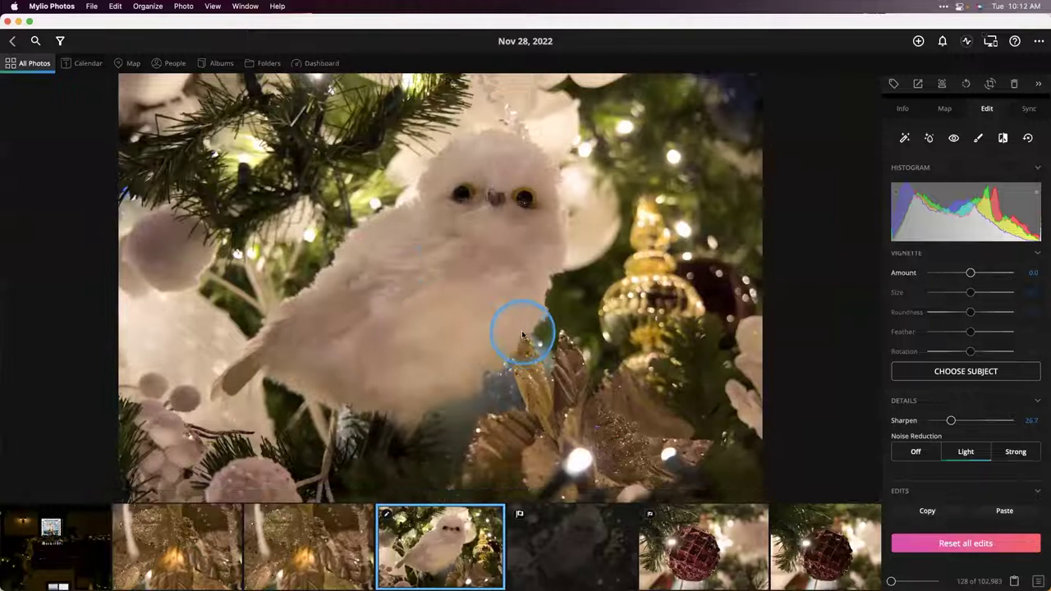
left_click(1004, 139)
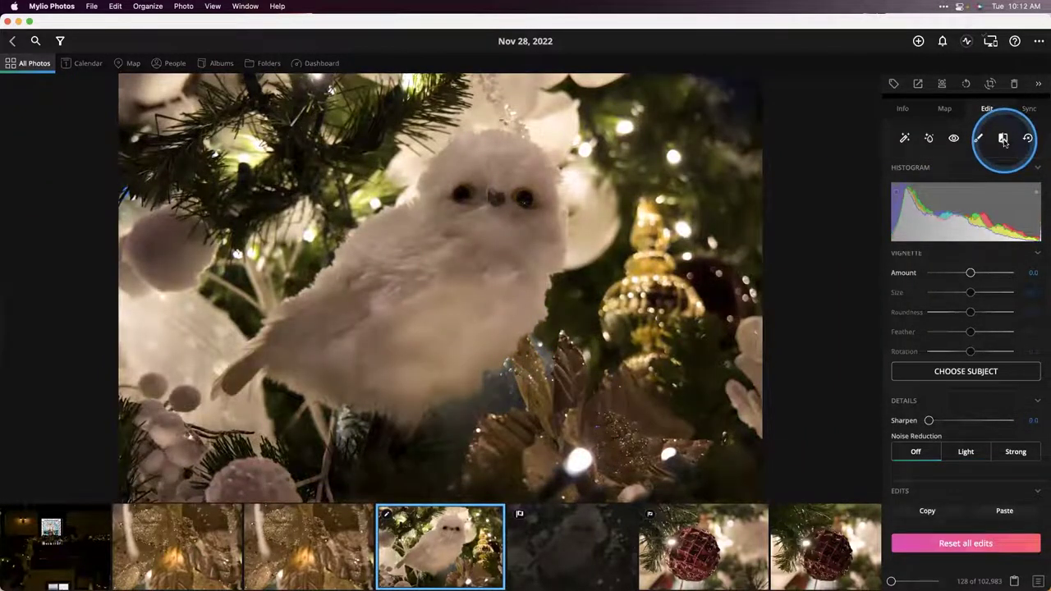
left_click(1004, 140)
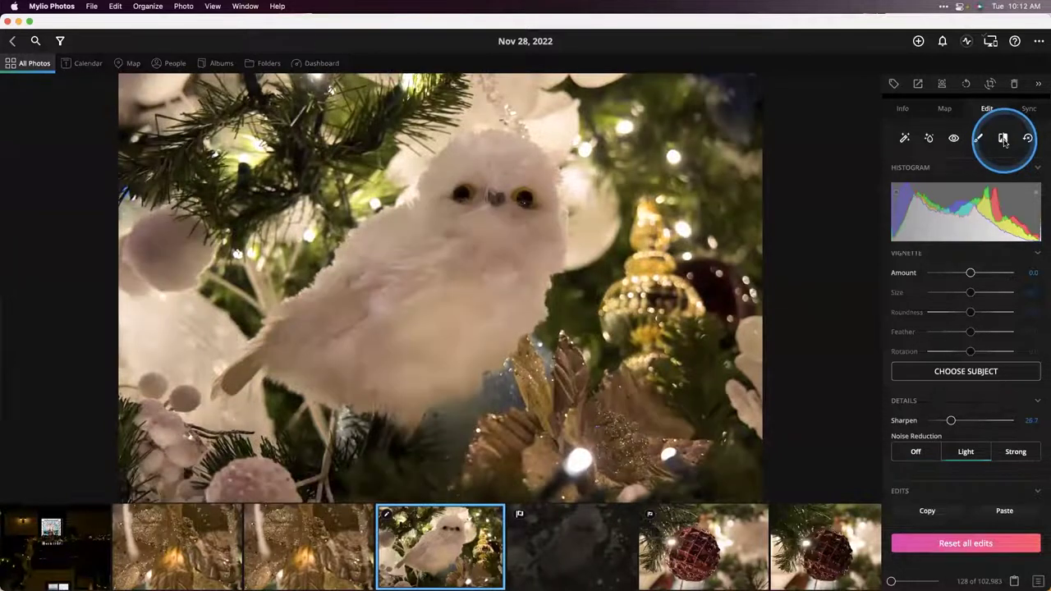
Add a dark vignette to the owl photo with an amount of -66 and a size of 31.5
left_click(937, 335)
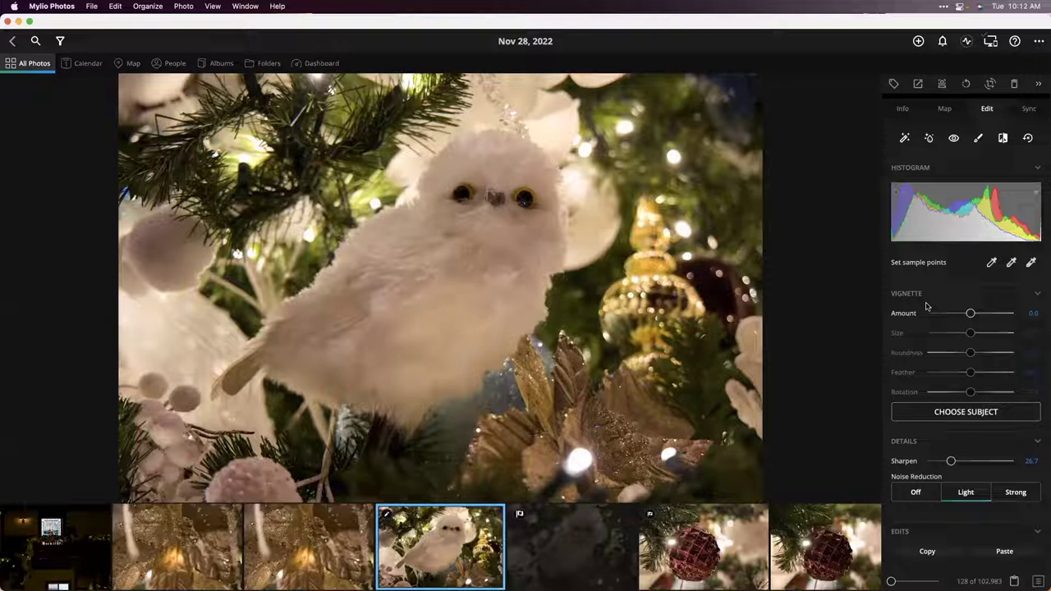
left_click(970, 314)
left_click_drag(971, 313, 943, 314)
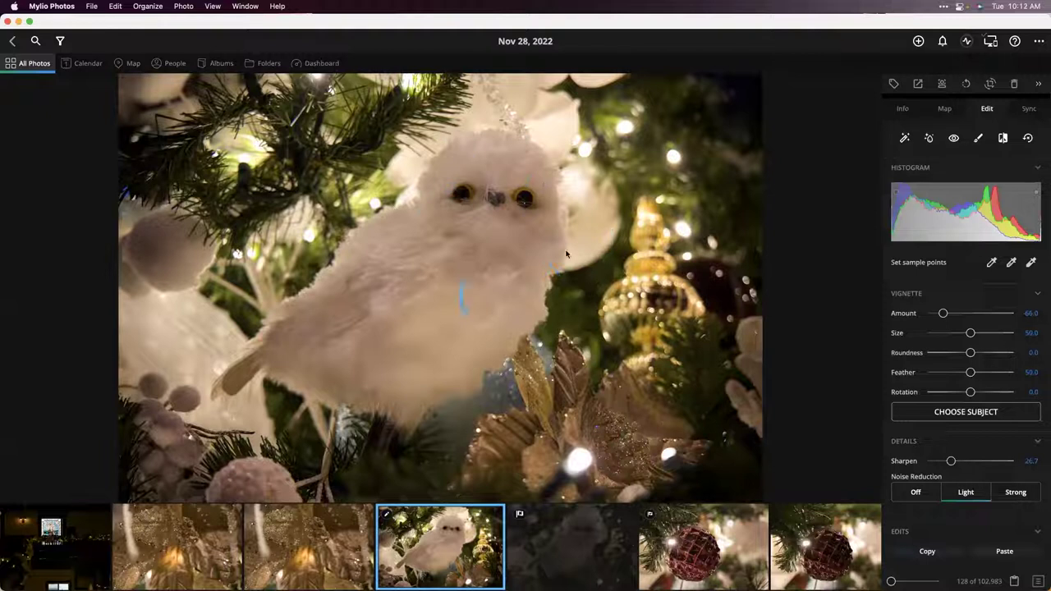
left_click_drag(971, 333, 956, 333)
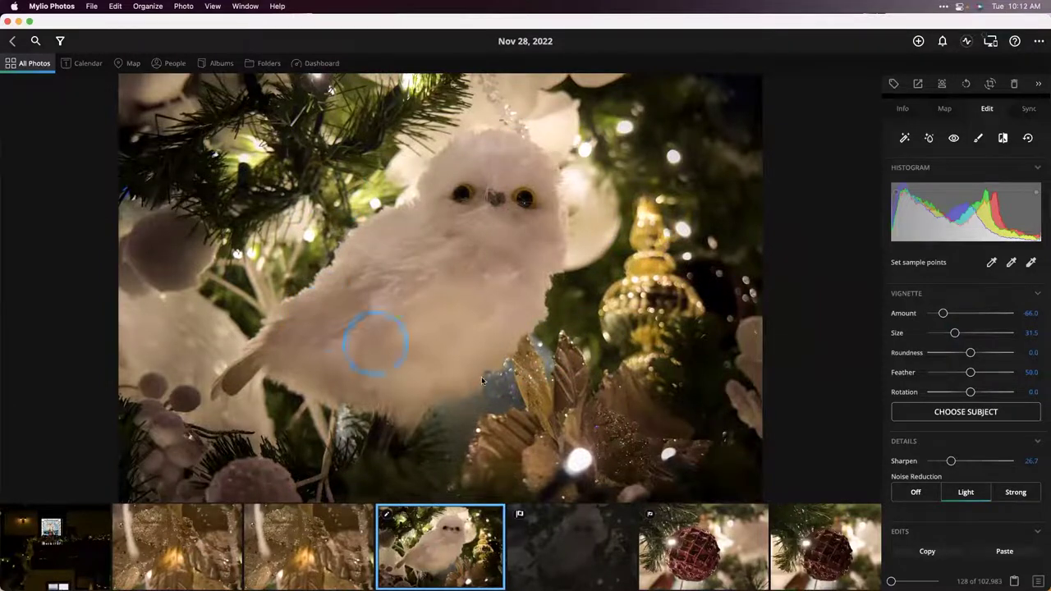
Soften the owl photo's vignette with a feather of 88.5 and a size of 19.0
left_click_drag(971, 374, 1002, 373)
left_click(955, 332)
left_click_drag(959, 339, 947, 337)
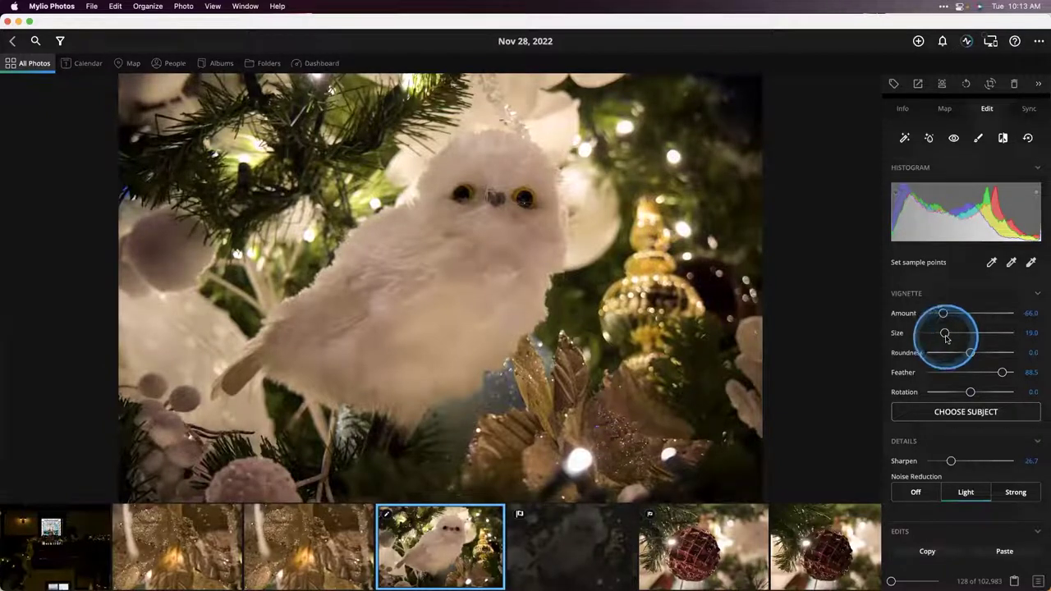
Set the vignette's center point just below the owl's beak and compare the photo before and after the edits
left_click(971, 415)
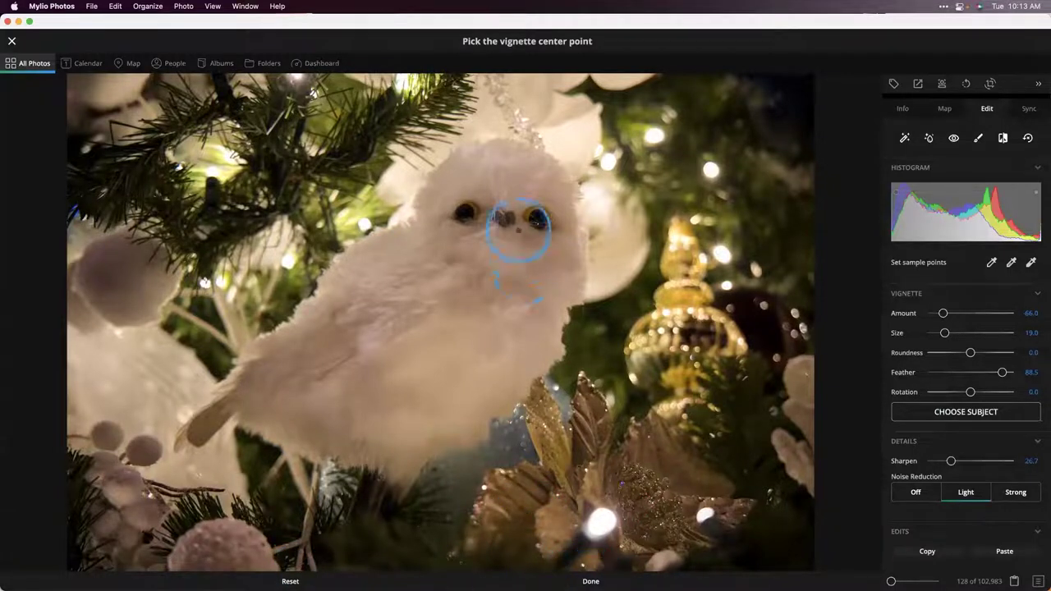
left_click(504, 218)
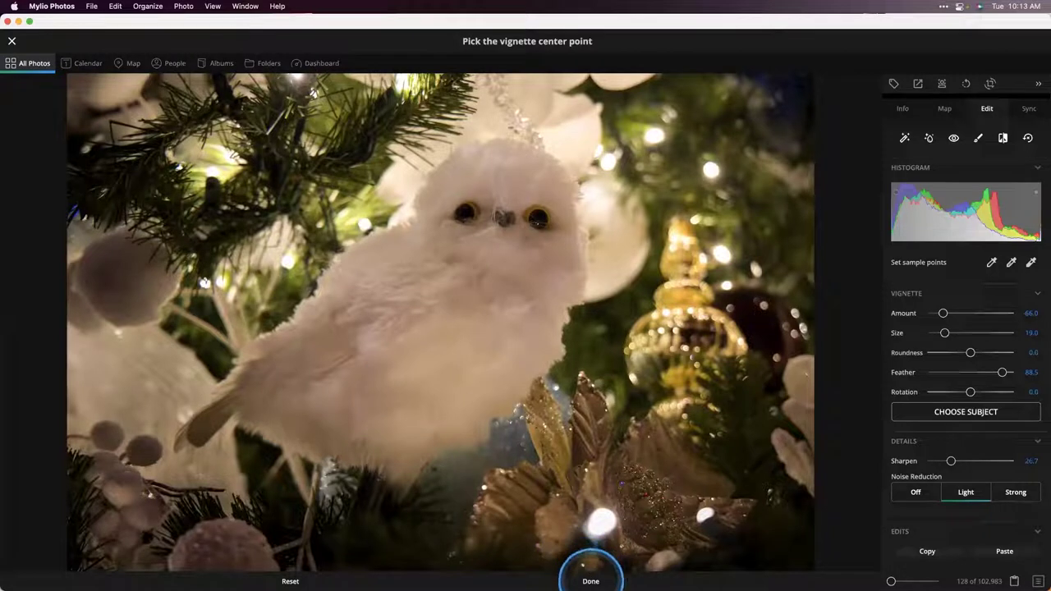
left_click(516, 252)
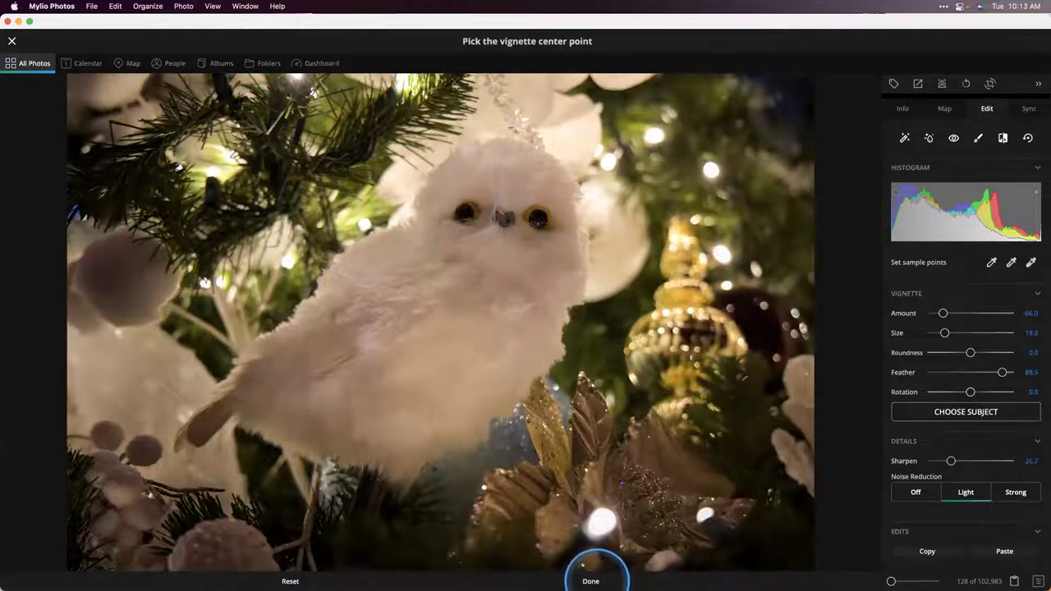
left_click(588, 578)
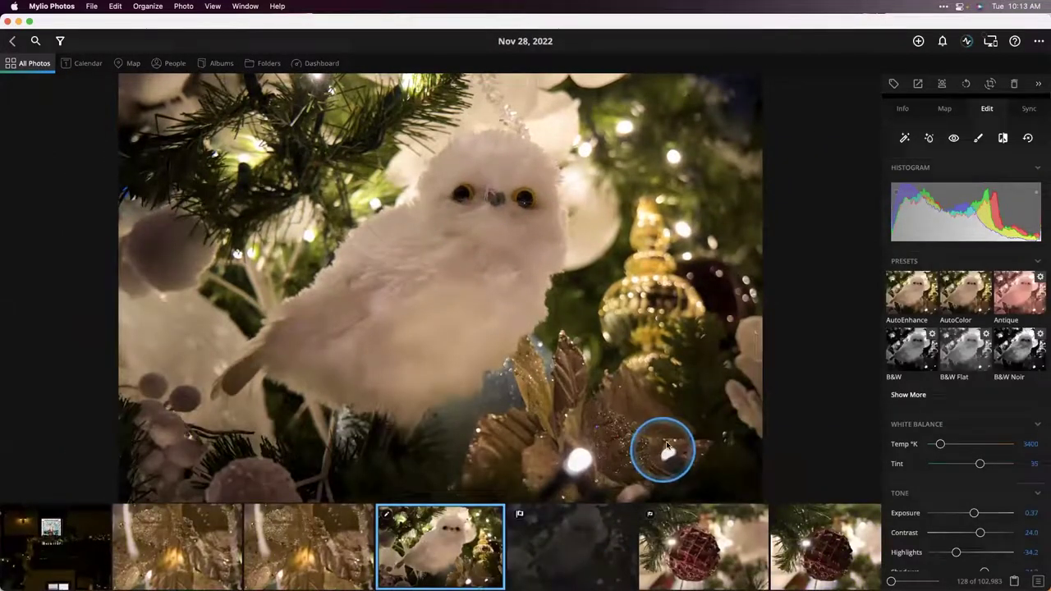
left_click(1003, 138)
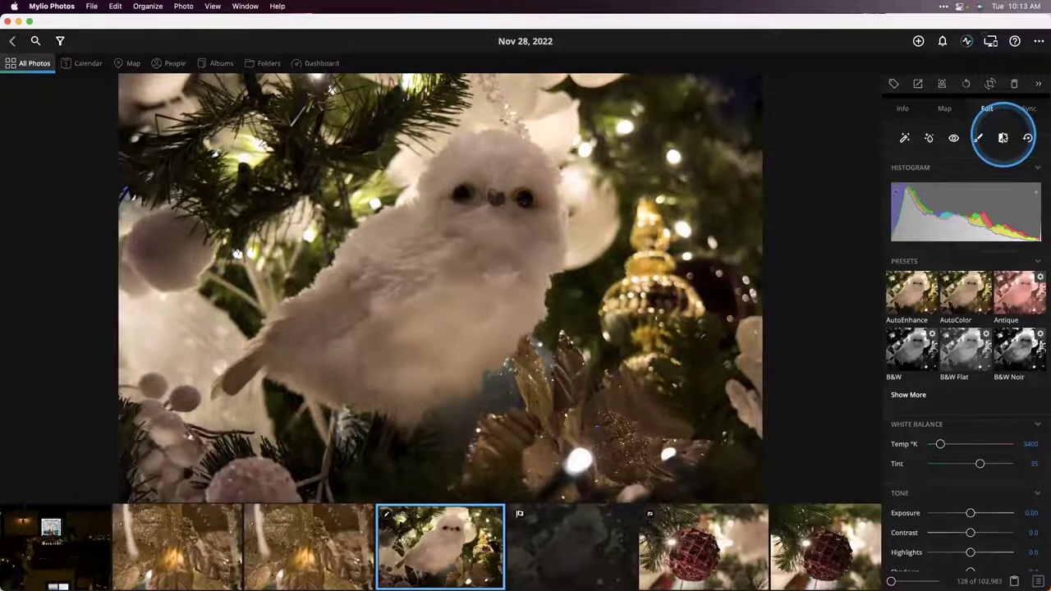
left_click(1004, 138)
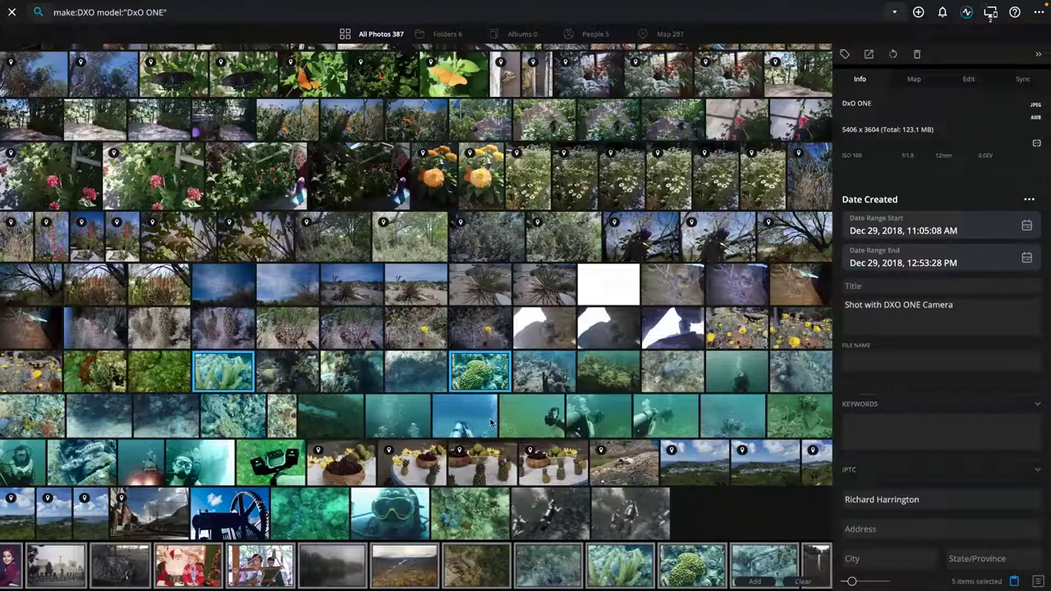
Add the underwater diver photo DXO_0194.jpg to the strip of photos collected for editing
left_click(661, 417)
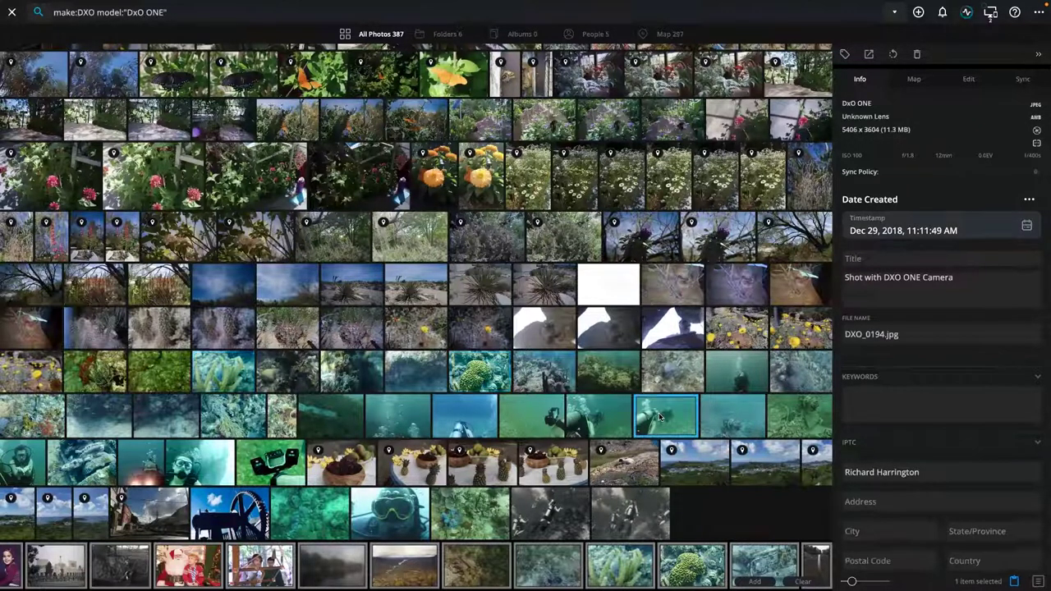
left_click_drag(661, 418, 772, 563)
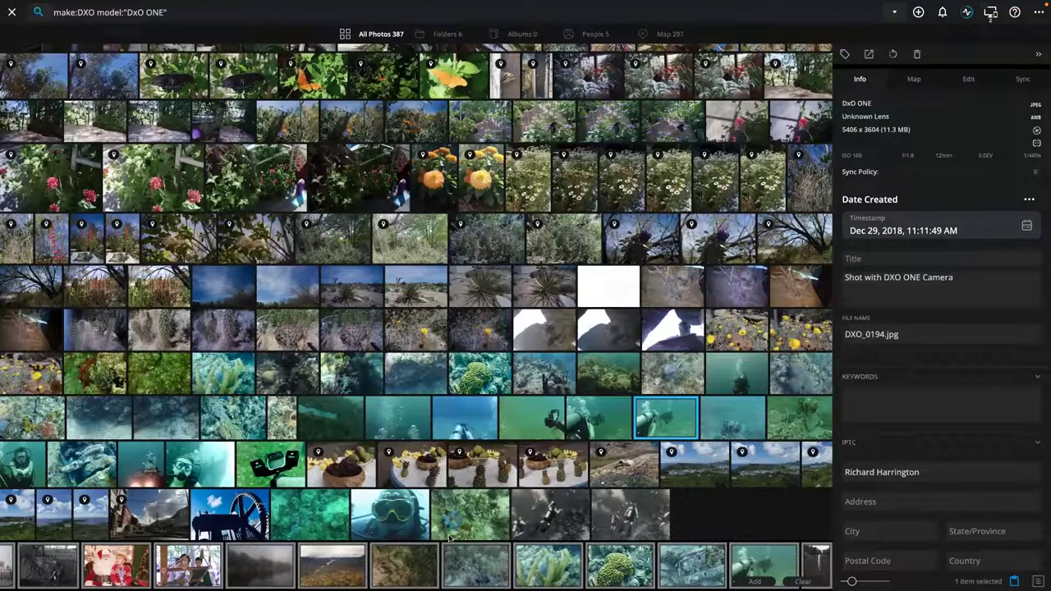
scroll(246, 337, "up", 1)
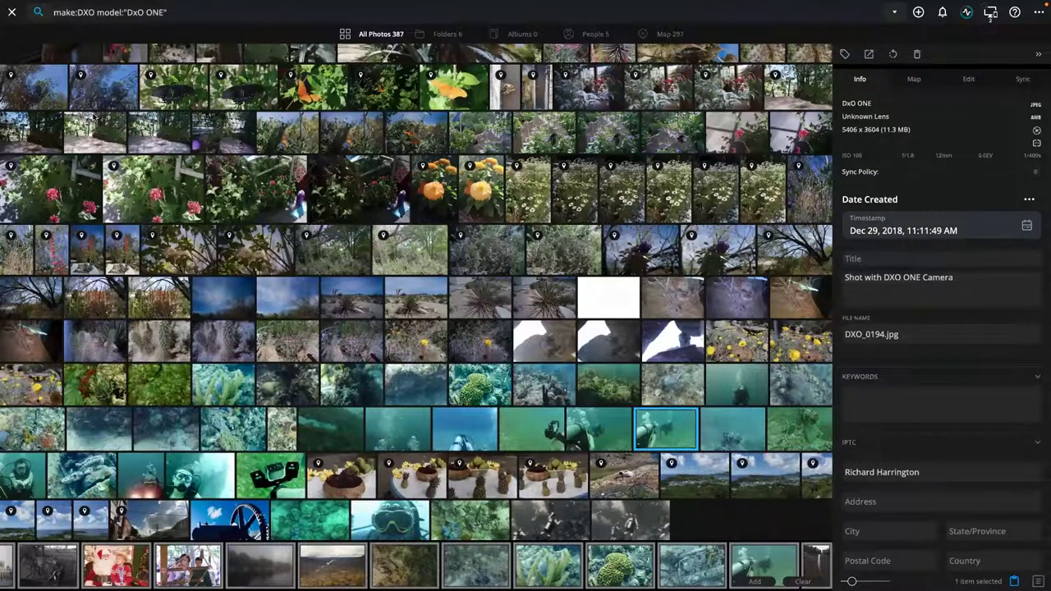
Close the DxO ONE search results and examine the list of cameras in the library statistics
left_click(11, 16)
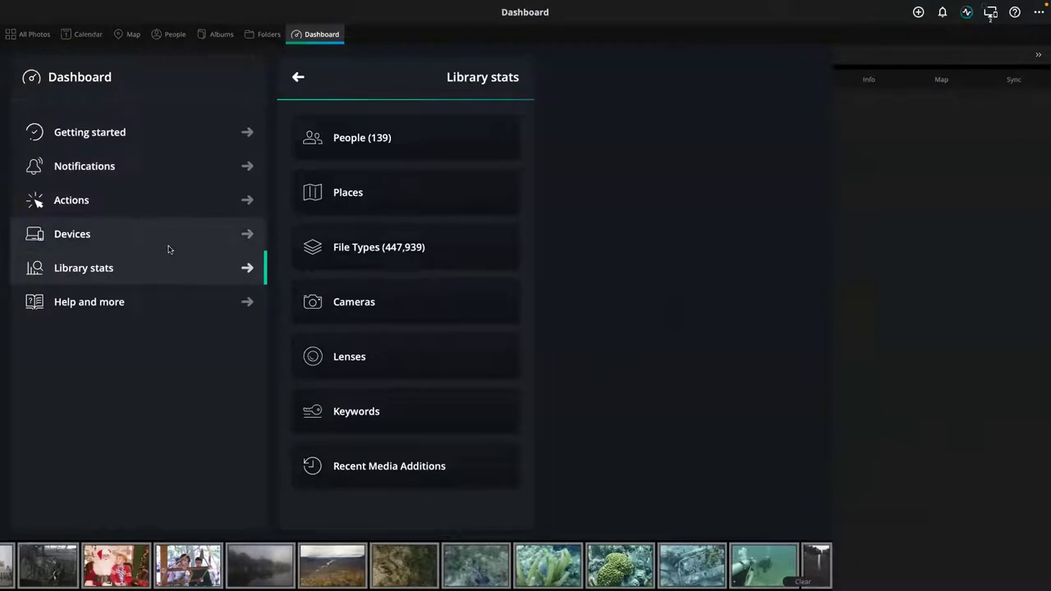
left_click(371, 303)
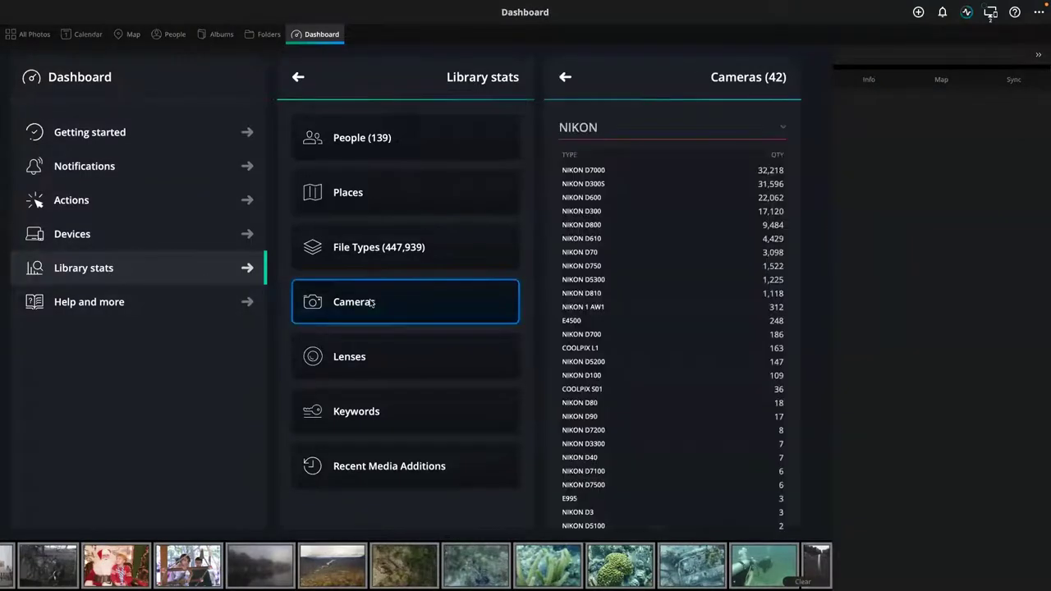
scroll(663, 306, "down", 5)
scroll(662, 307, "down", 10)
scroll(663, 306, "down", 10)
scroll(662, 307, "down", 5)
scroll(662, 306, "up", 4)
scroll(663, 306, "up", 1)
scroll(662, 307, "down", 4)
scroll(663, 306, "down", 9)
scroll(663, 306, "down", 6)
scroll(663, 306, "down", 6)
scroll(664, 336, "down", 1)
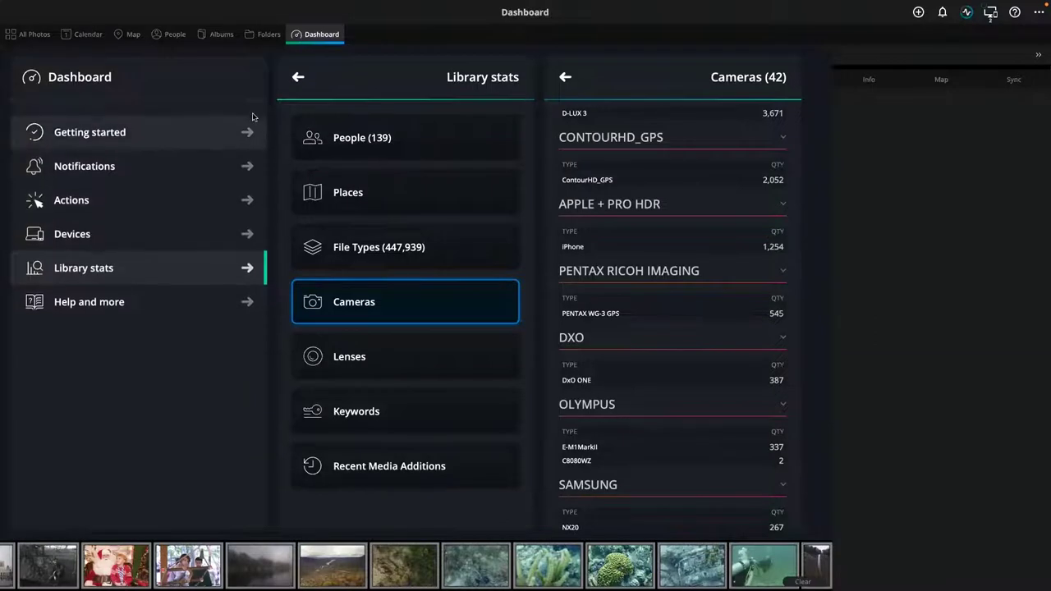
Create a new album named To Edit
left_click(215, 34)
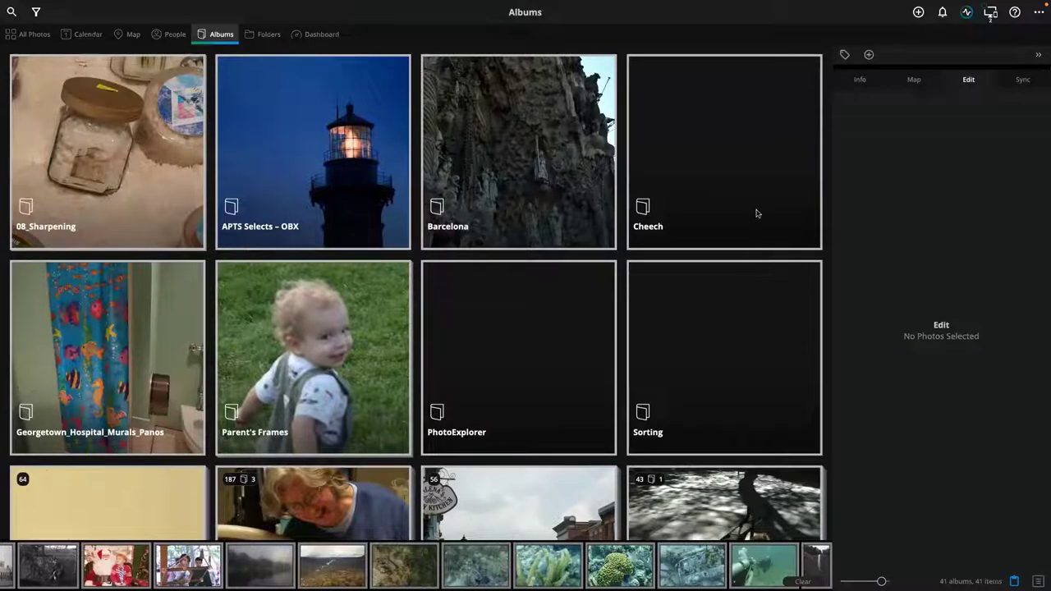
left_click(869, 55)
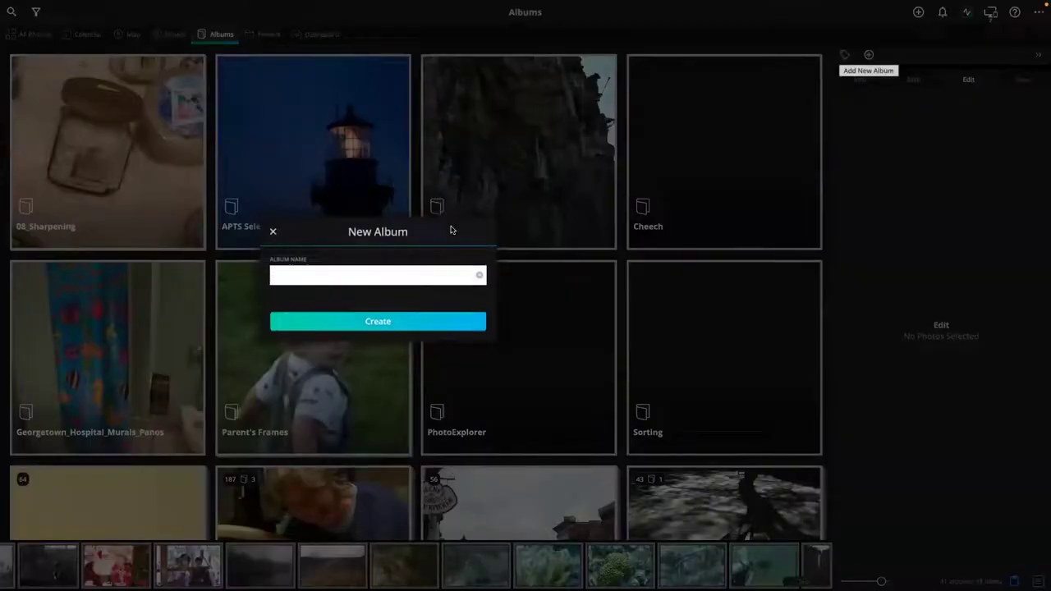
type("To Edit")
left_click(443, 323)
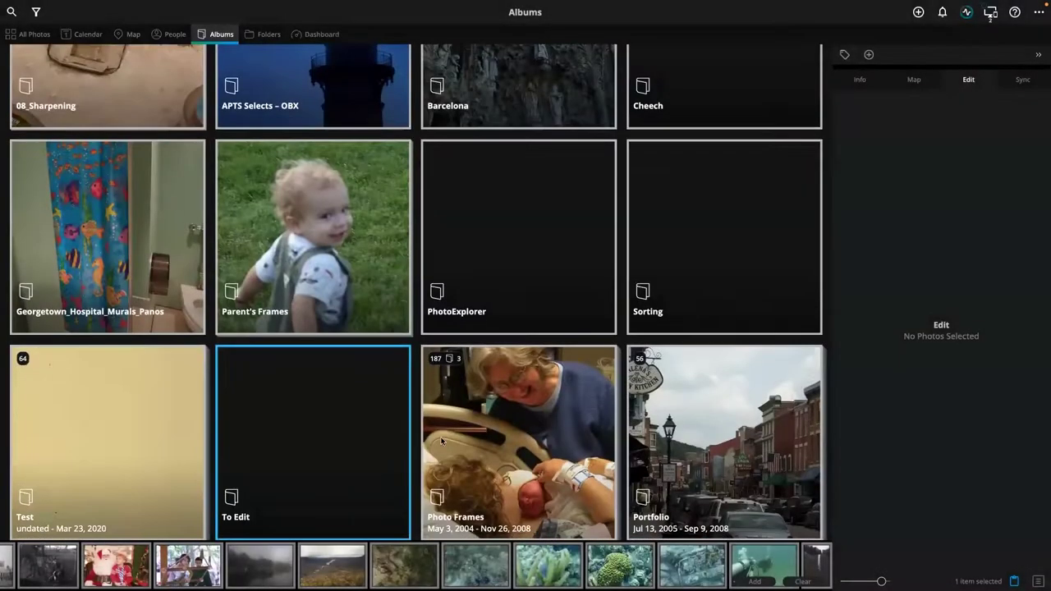
Add all the collected photos to the To Edit album and open the album
key("ctrl+a")
left_click_drag(406, 564, 337, 468)
left_click(313, 337)
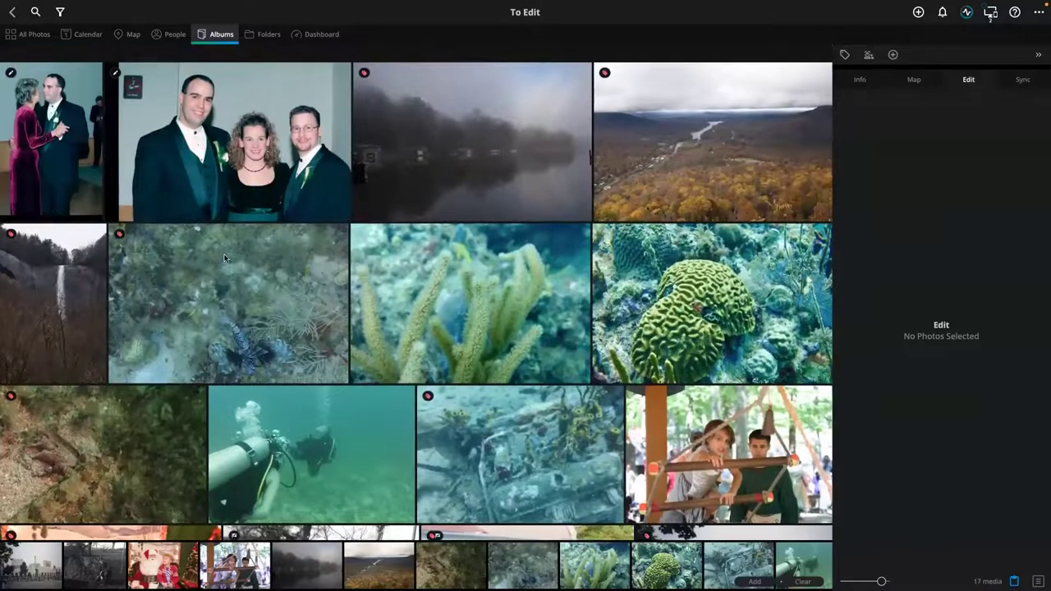
scroll(580, 207, "down", 1)
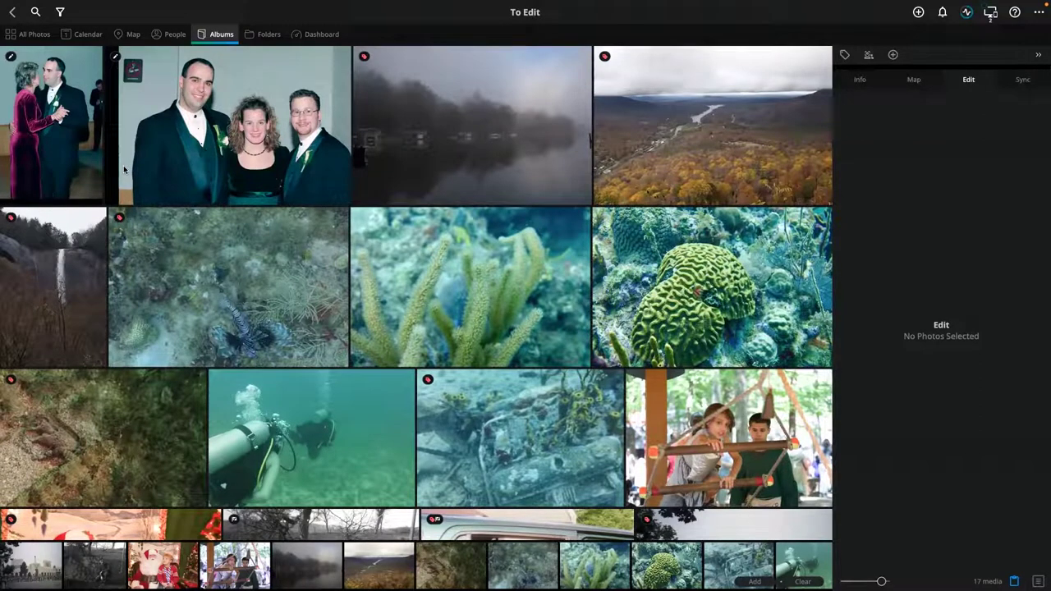
Open the formal portrait of three people, reset all its edits and invert the colors of the scanned negative
left_click(56, 132)
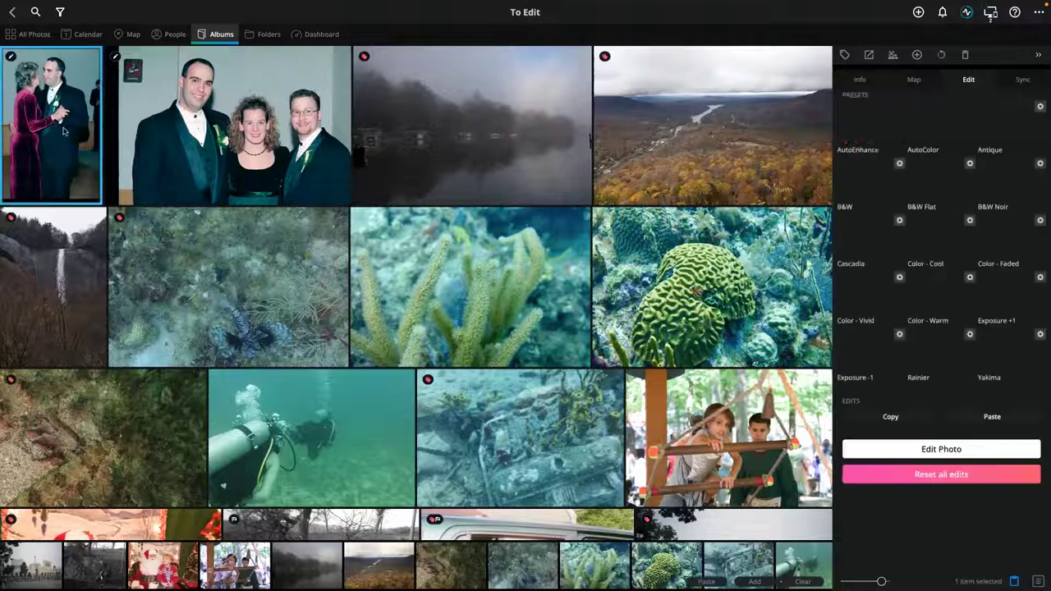
double_click(140, 136)
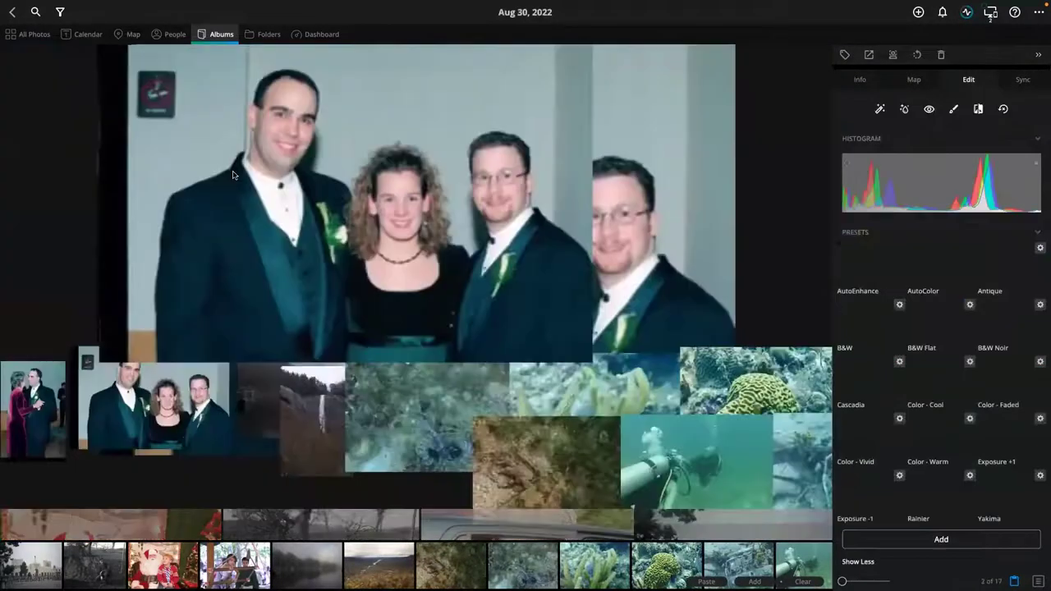
scroll(955, 316, "down", 3)
scroll(956, 316, "down", 8)
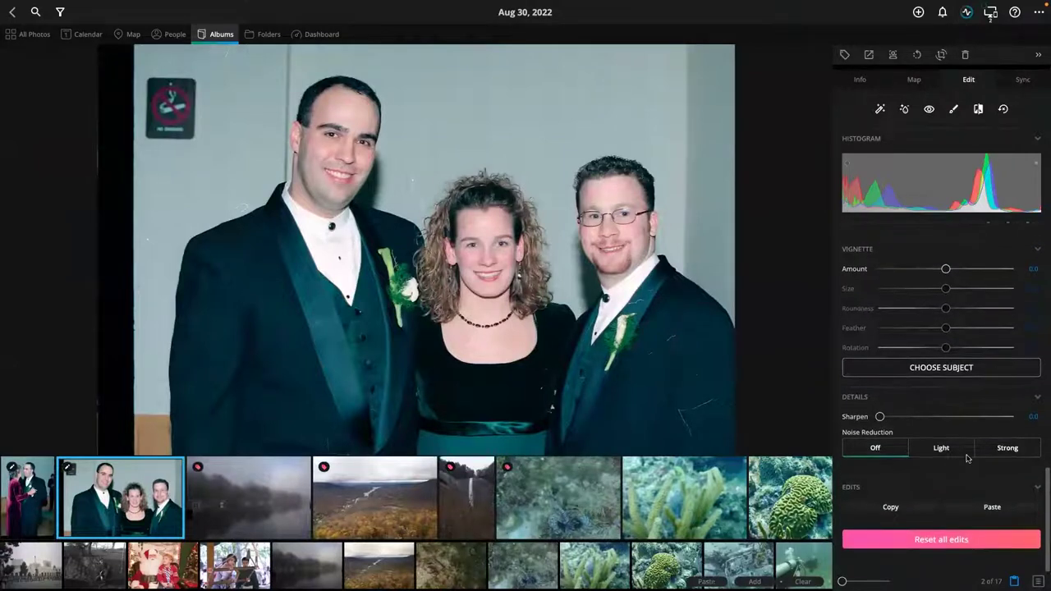
left_click(965, 542)
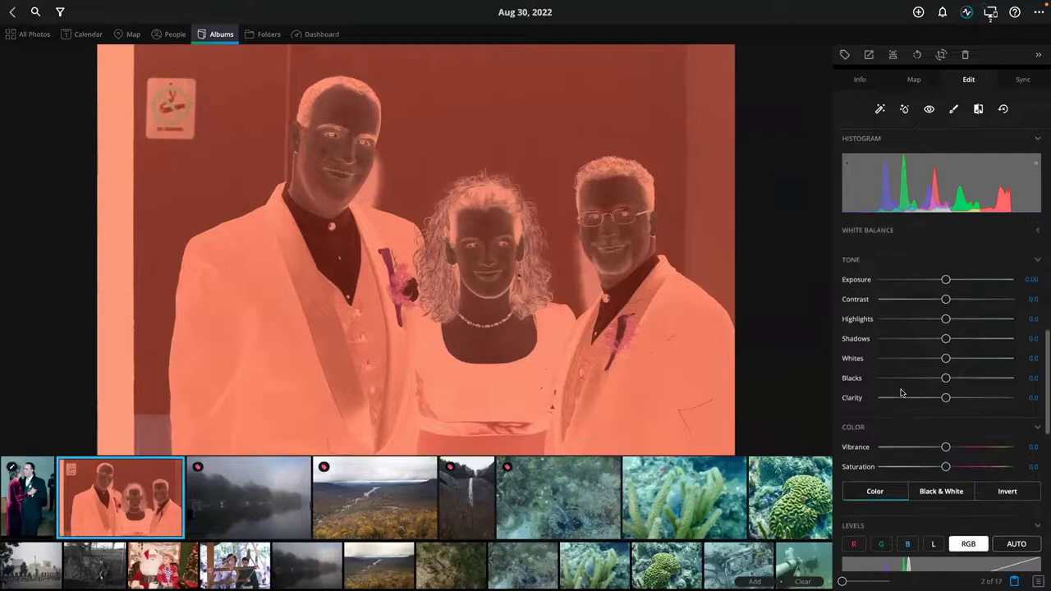
left_click(1009, 493)
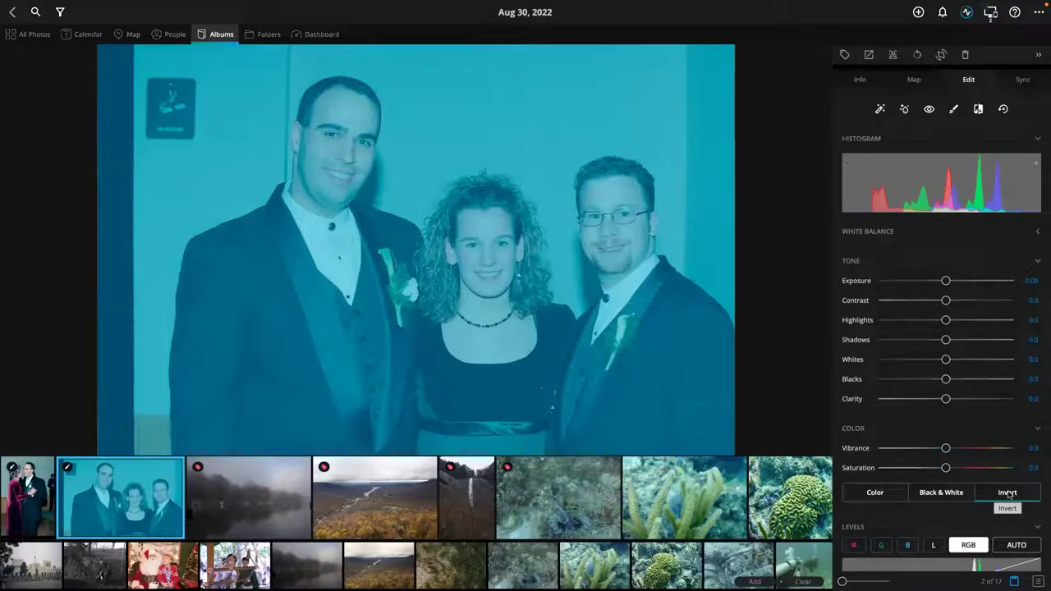
Review the red and green levels of the portrait and set the blue channel's black point to 43.0 and white point to 90.0
scroll(1002, 491, "down", 1)
scroll(992, 486, "down", 2)
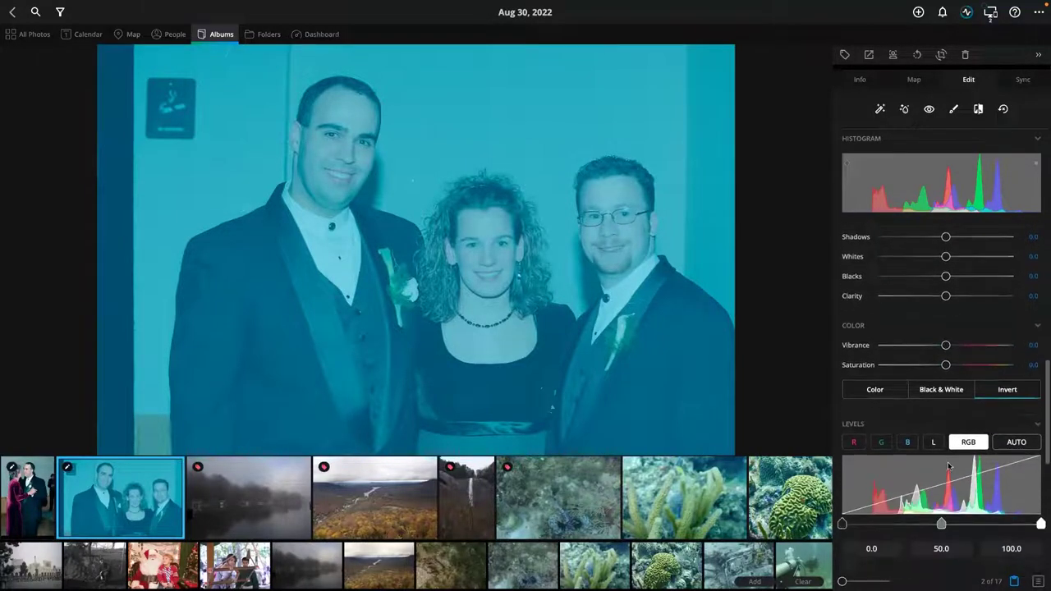
left_click(853, 436)
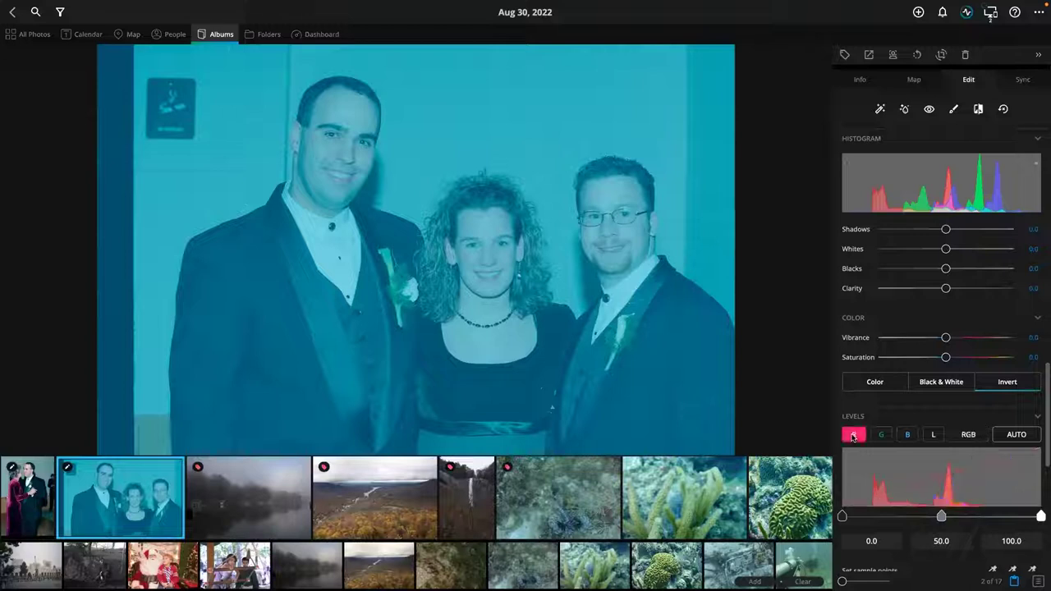
left_click(882, 436)
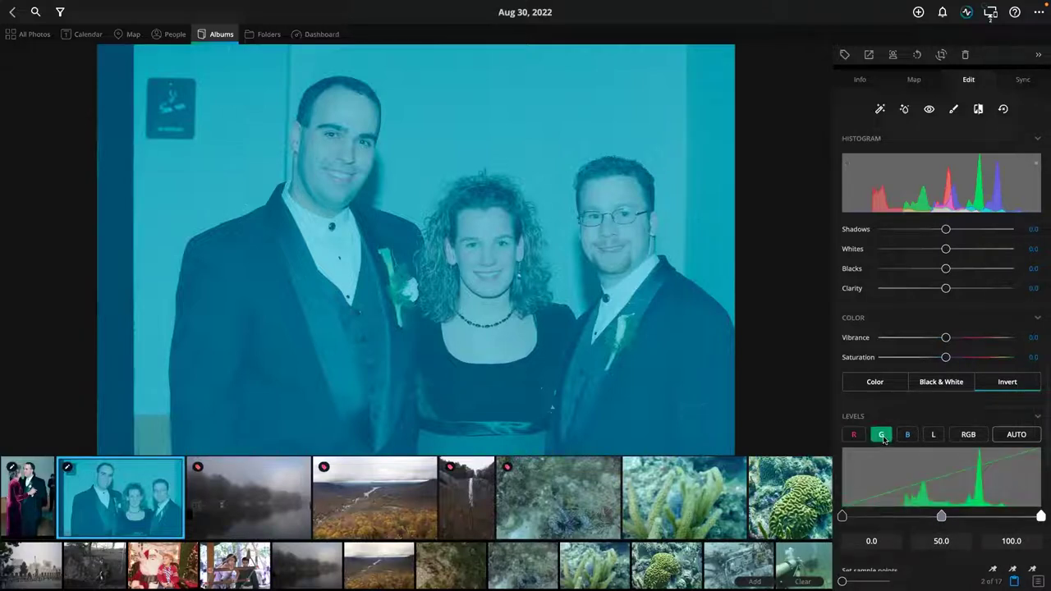
left_click(908, 437)
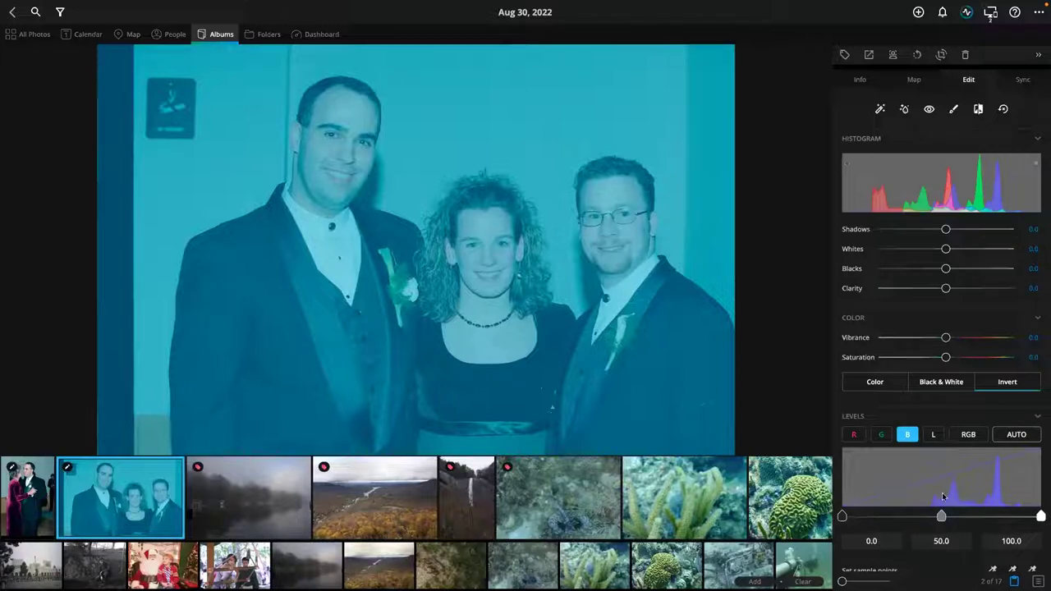
left_click_drag(842, 517, 927, 517)
left_click_drag(1042, 518, 1020, 518)
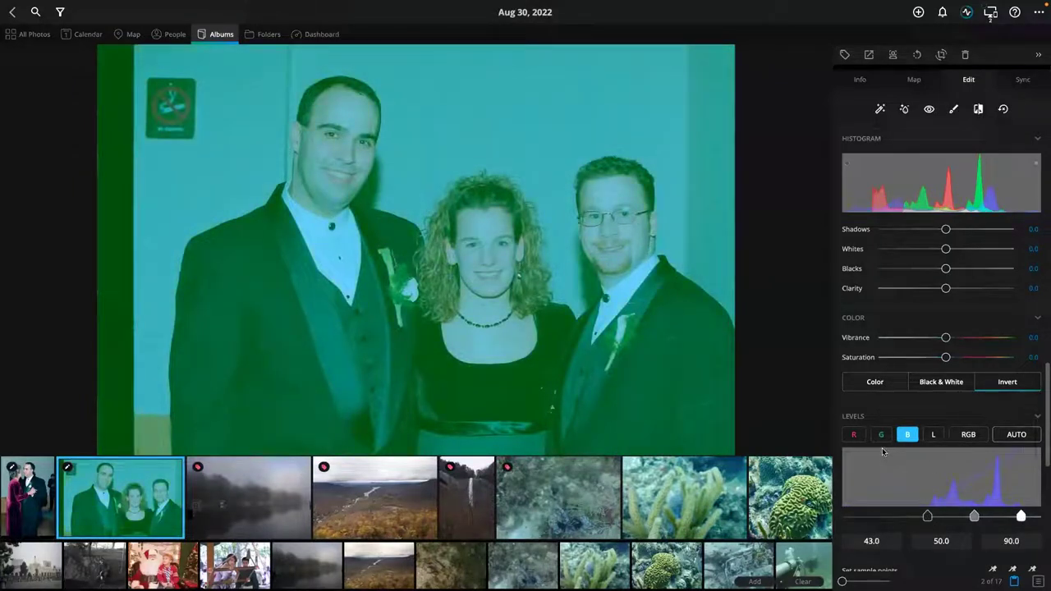
Apply automatic levels to the portrait, check the color channels and set the red channel's midpoint to 44.5
left_click(1015, 435)
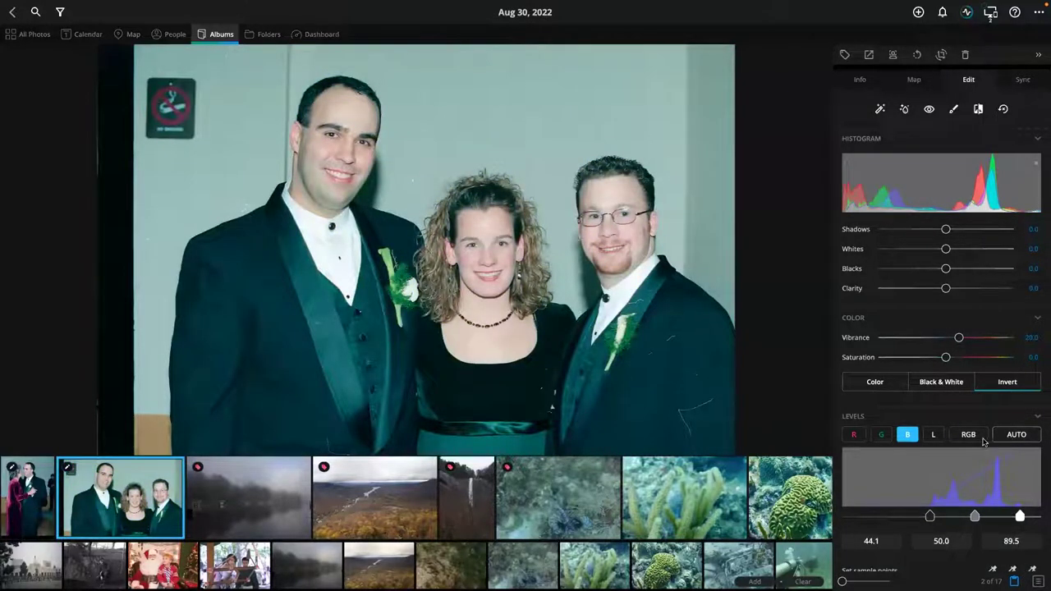
left_click(883, 435)
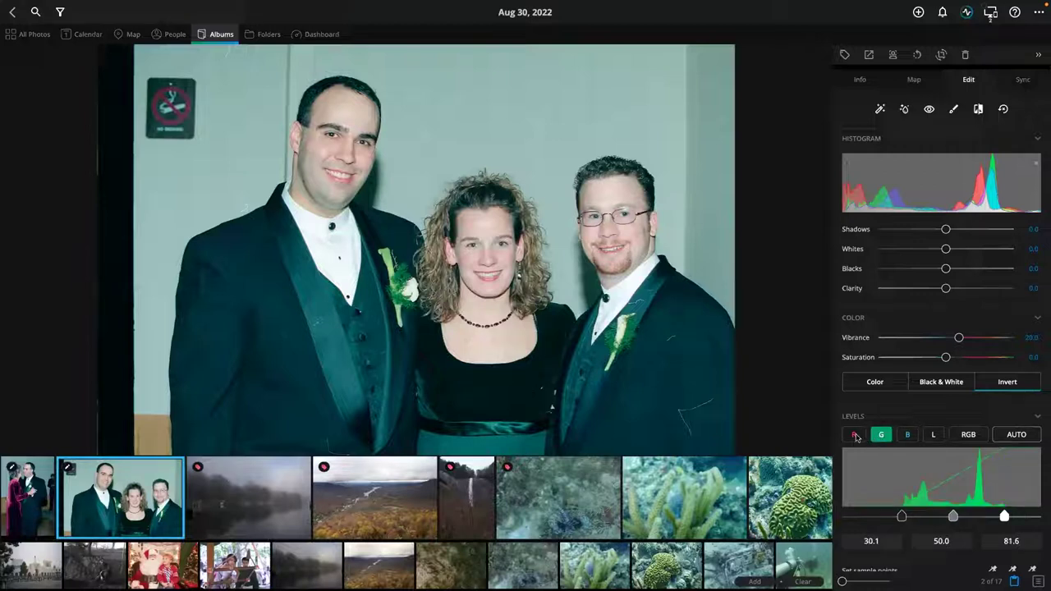
left_click(854, 435)
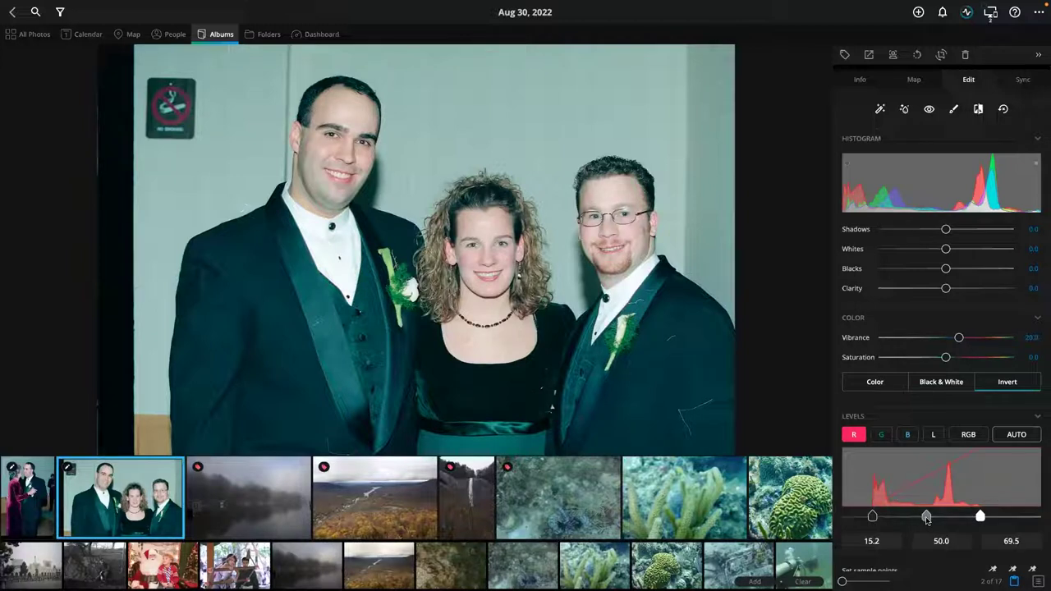
left_click_drag(926, 517, 921, 517)
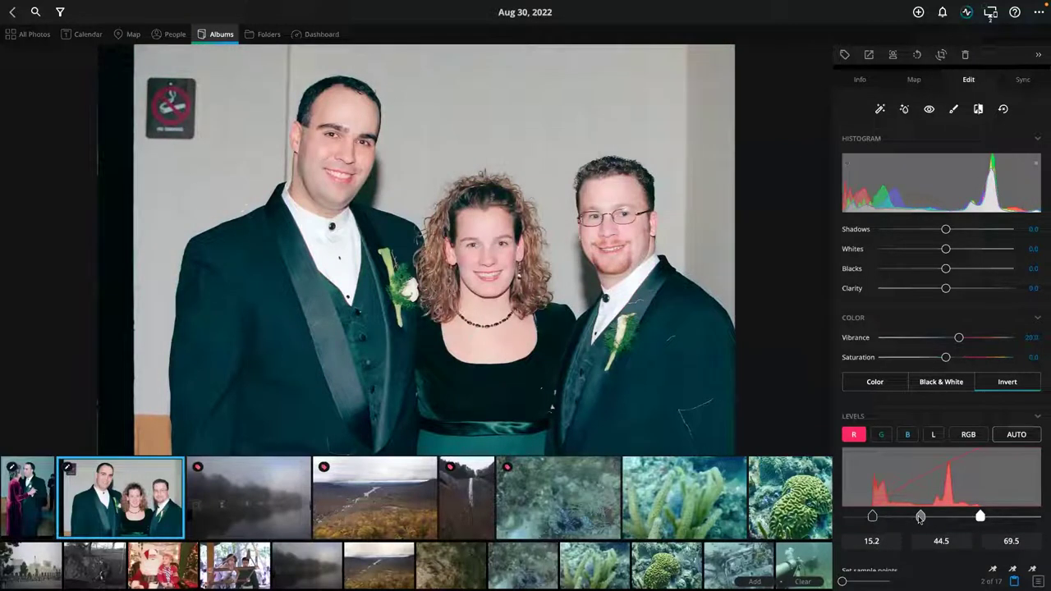
Collapse the levels adjustments and switch to the album's photo of the dancing couple
left_click(1036, 419)
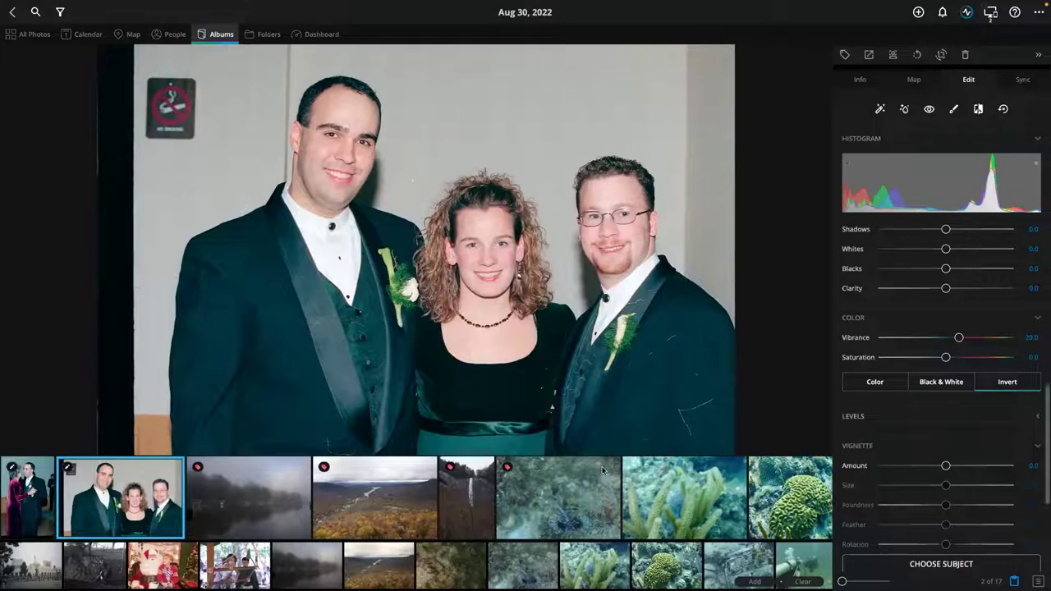
scroll(124, 503, "left", 2)
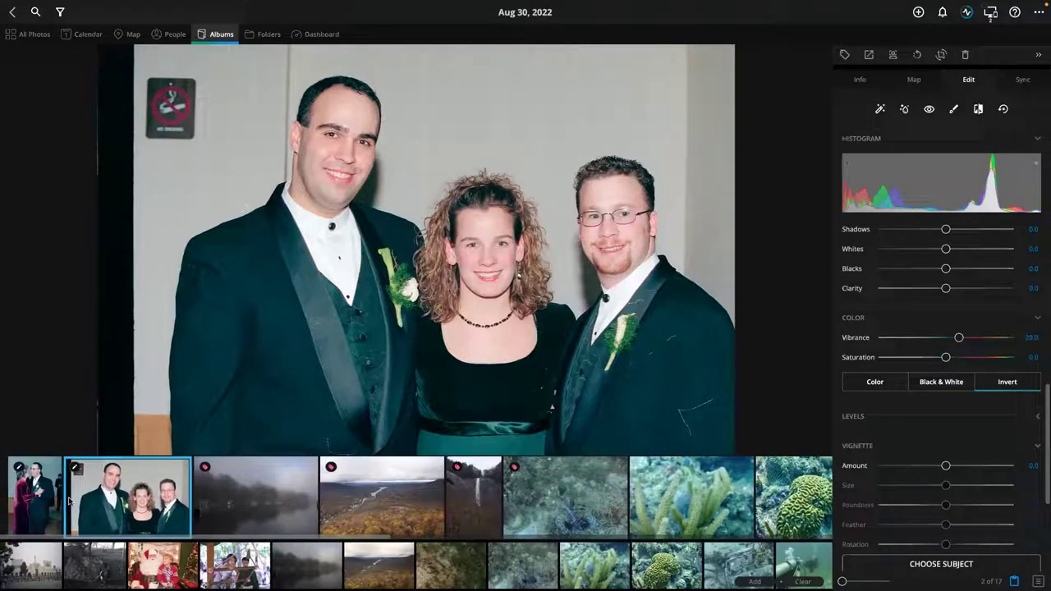
left_click(31, 501)
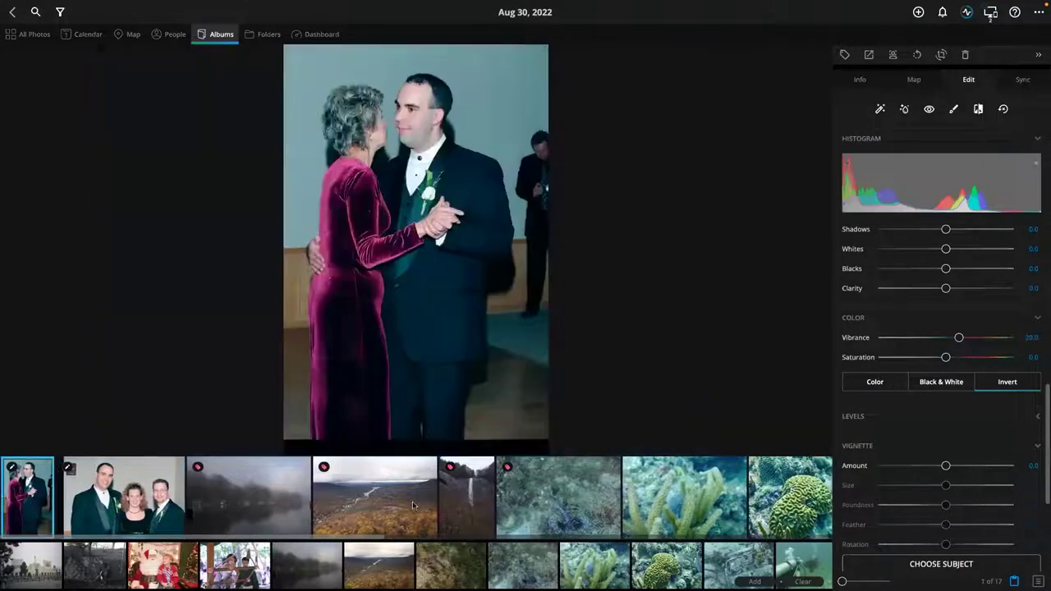
Reset all edits on the dancing couple photo and apply the edits copied from the portrait of three people
scroll(966, 524, "down", 3)
left_click(965, 532)
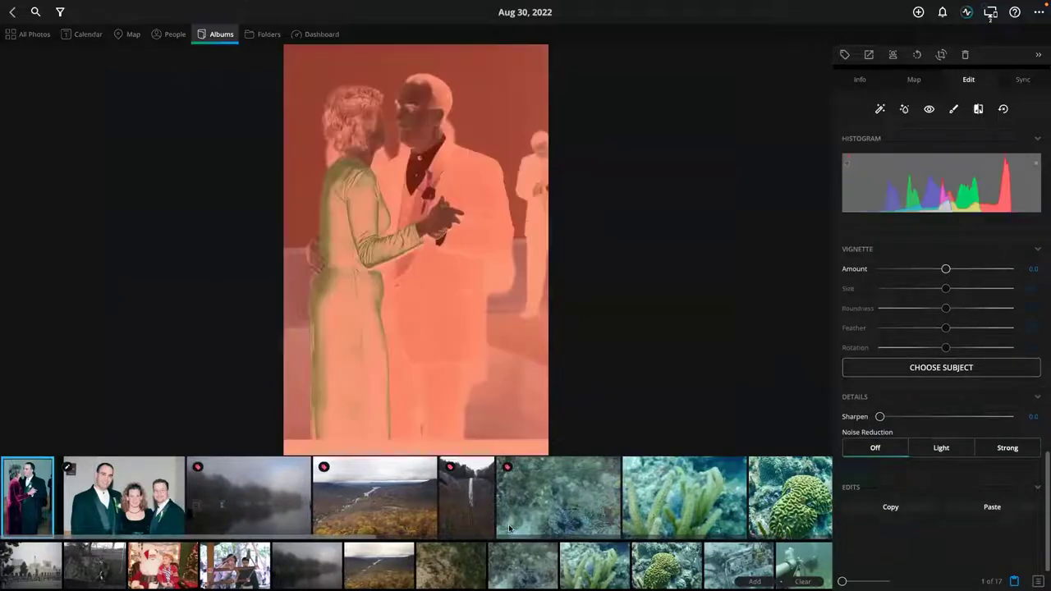
left_click(115, 493)
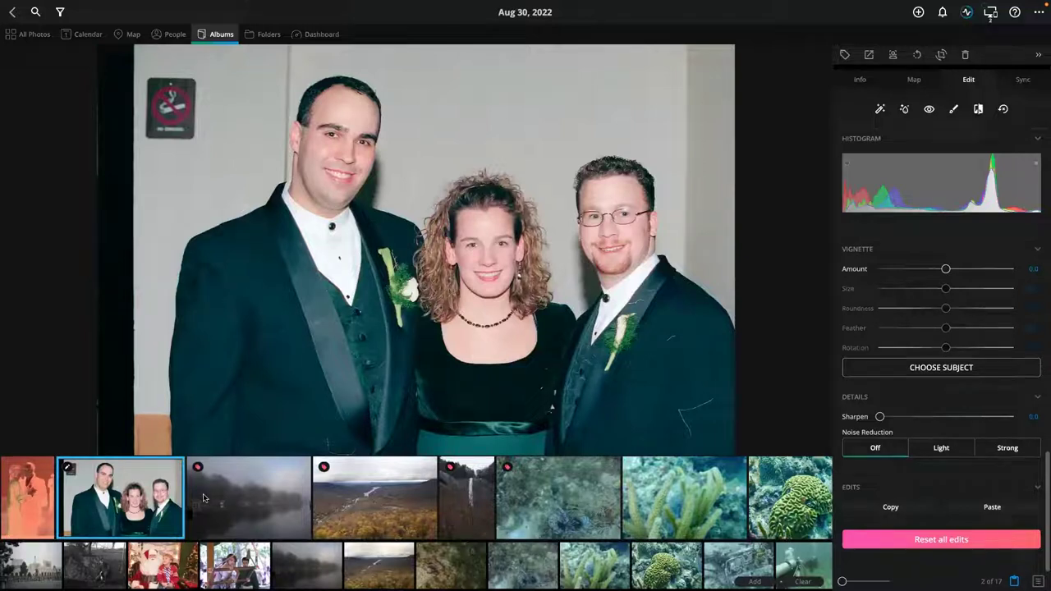
left_click(46, 505)
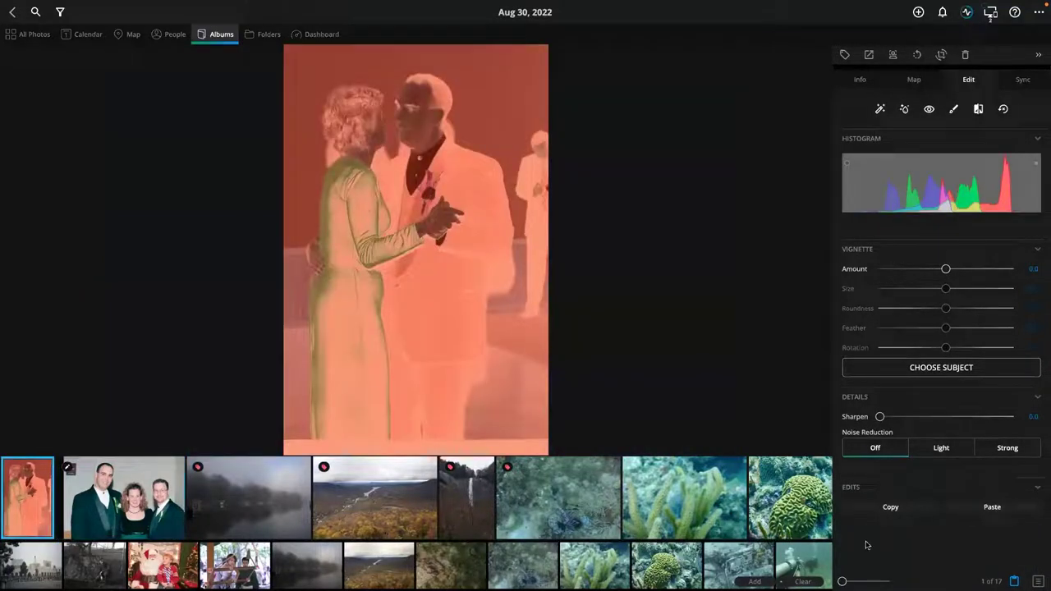
left_click(989, 507)
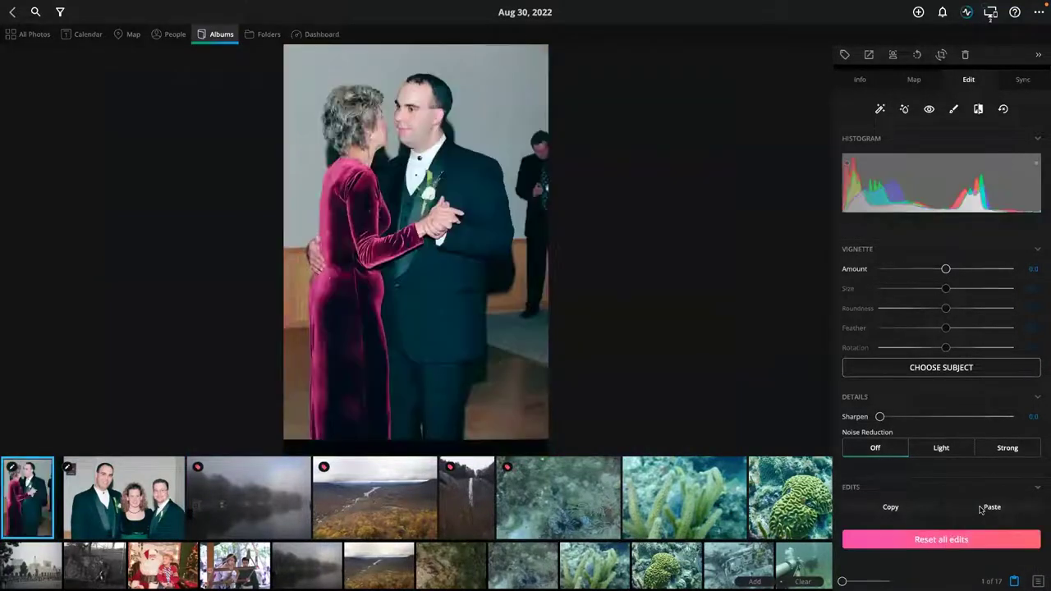
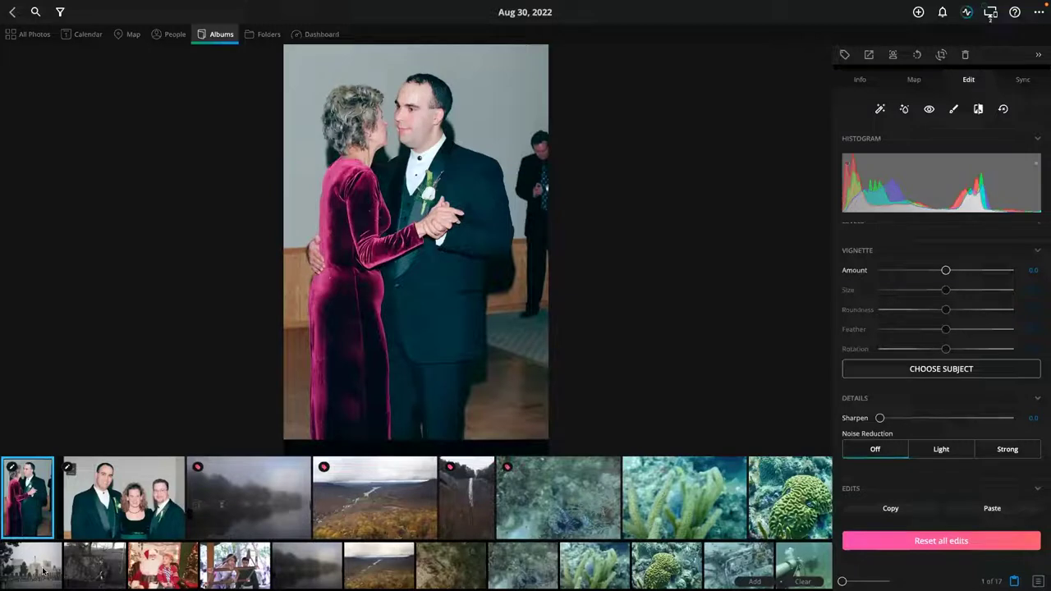
Return to the To Edit album, hide the image clipboard and open the Los Angeles Memorial Coliseum photo
left_click(41, 568, "ctrl")
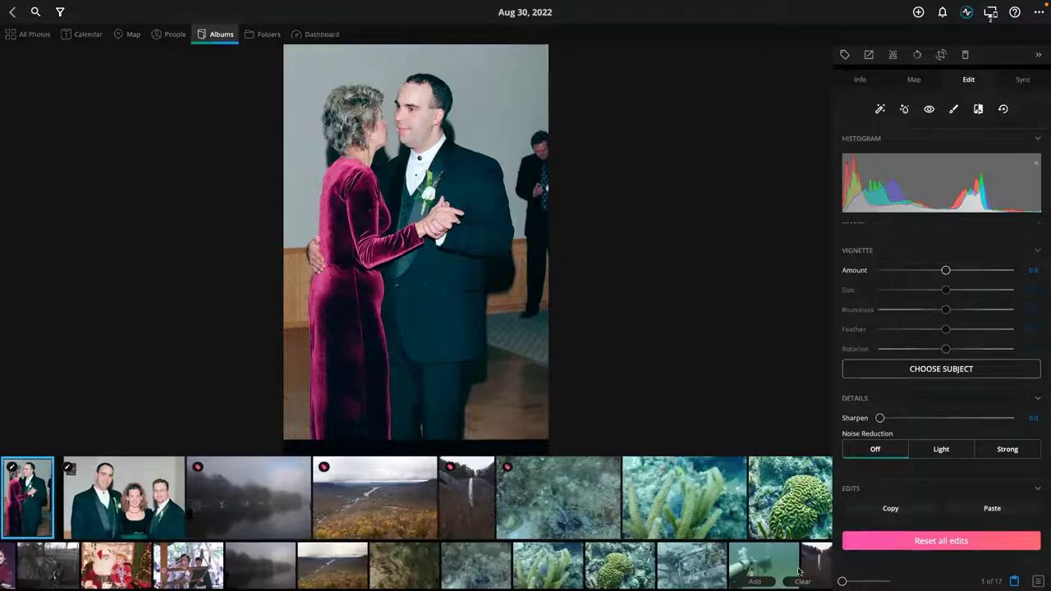
left_click(12, 14)
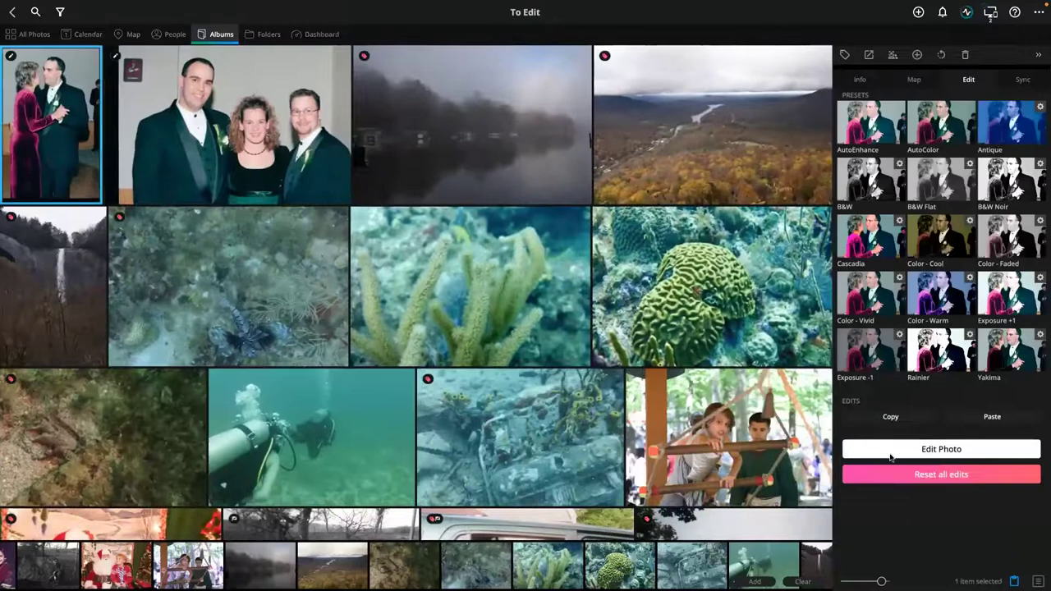
left_click(1015, 581)
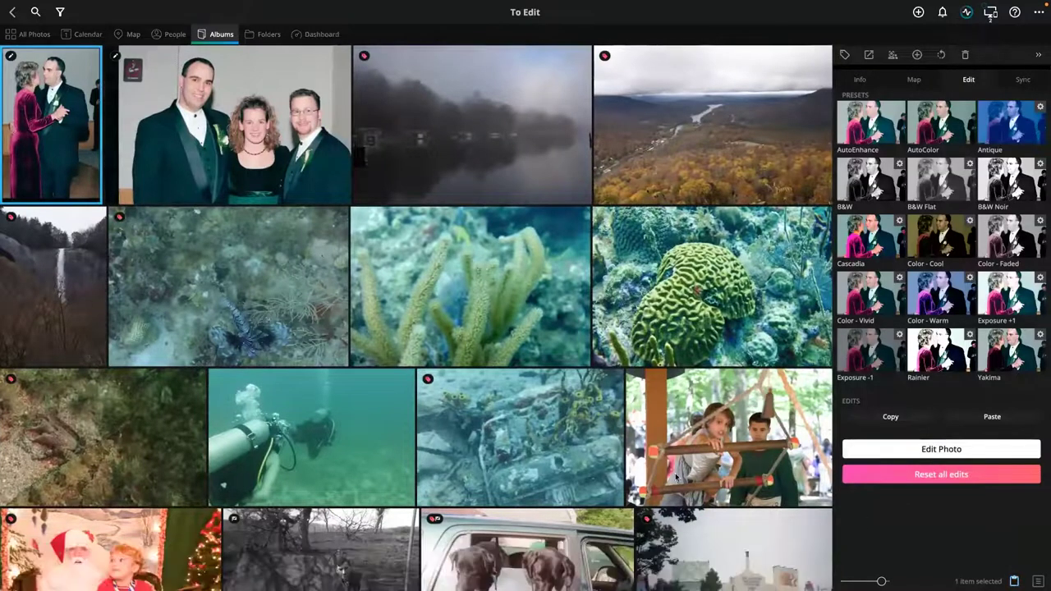
scroll(552, 450, "down", 2)
scroll(567, 435, "down", 5)
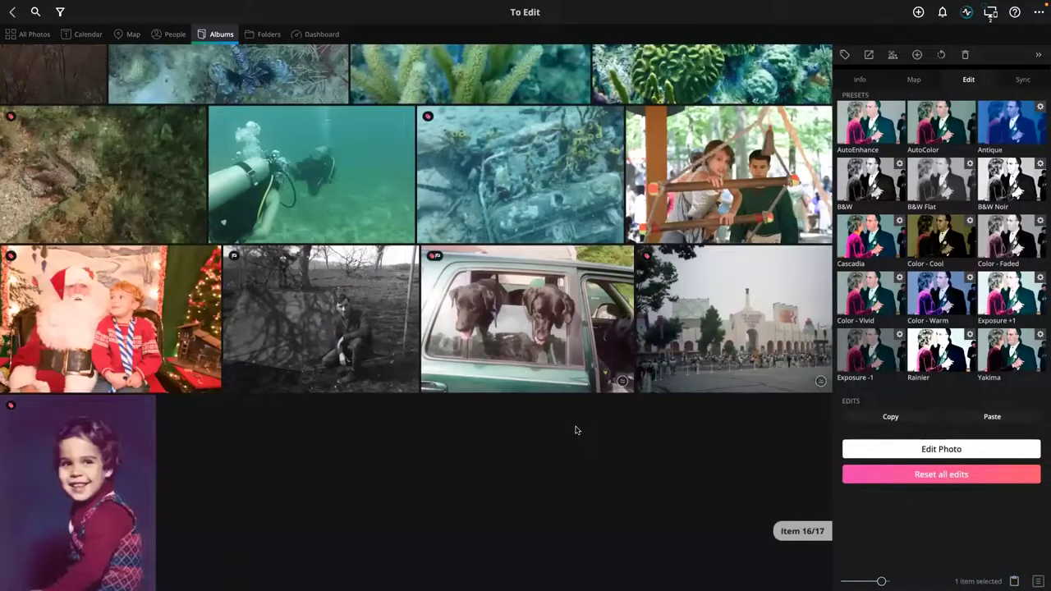
double_click(726, 291)
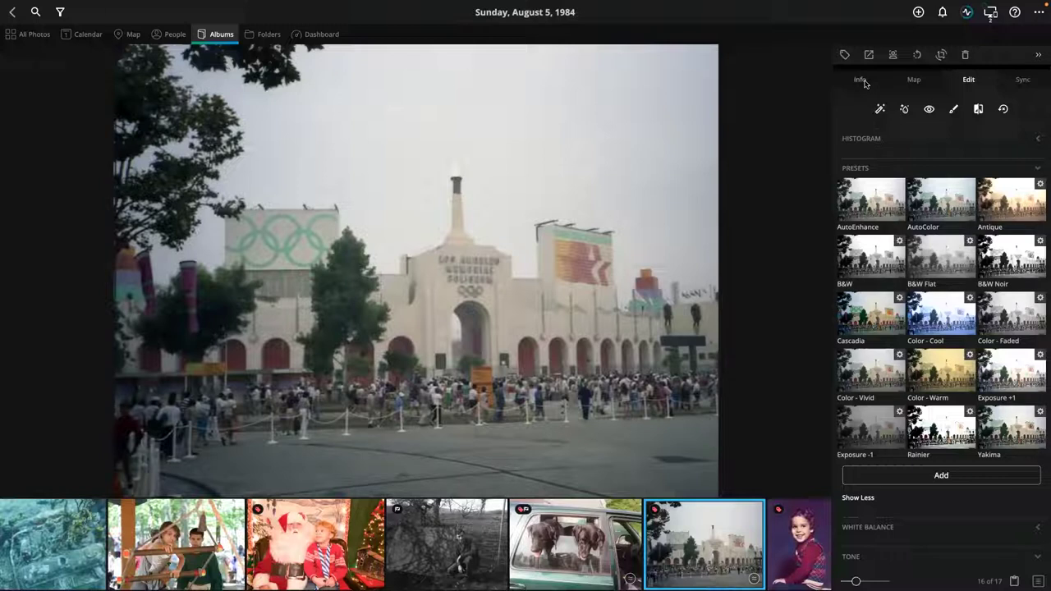
Apply automatic color correction to the Coliseum photo and set the red channel's midpoint to 47.6
left_click(905, 110)
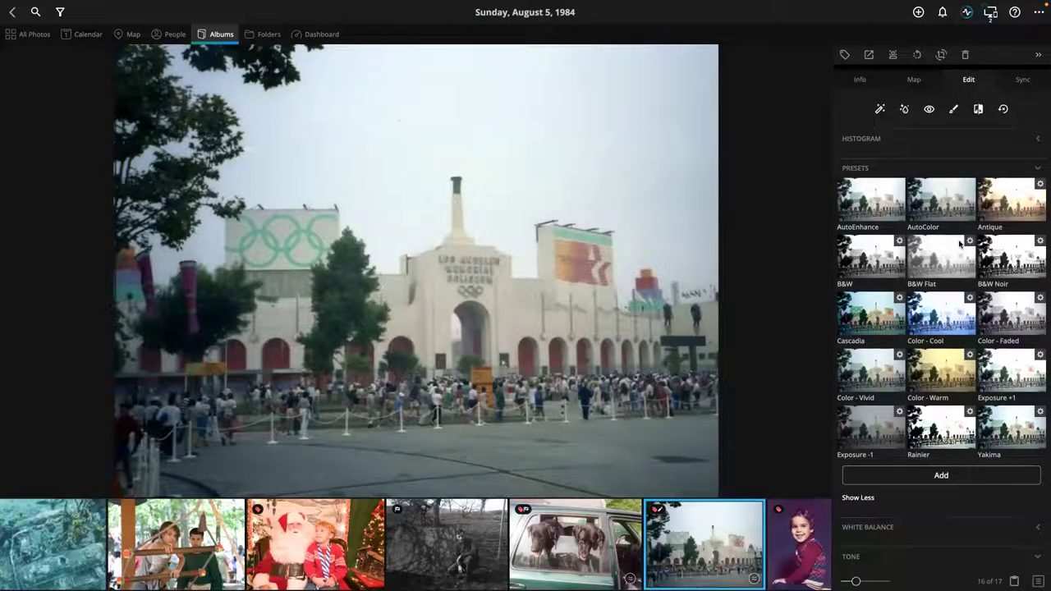
scroll(953, 302, "down", 2)
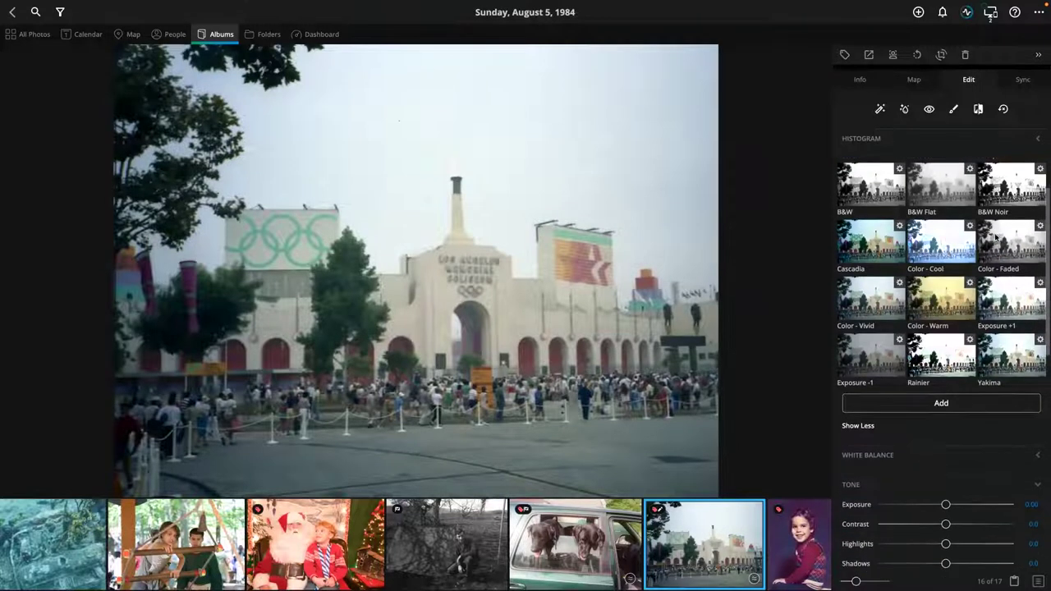
scroll(949, 259, "up", 2)
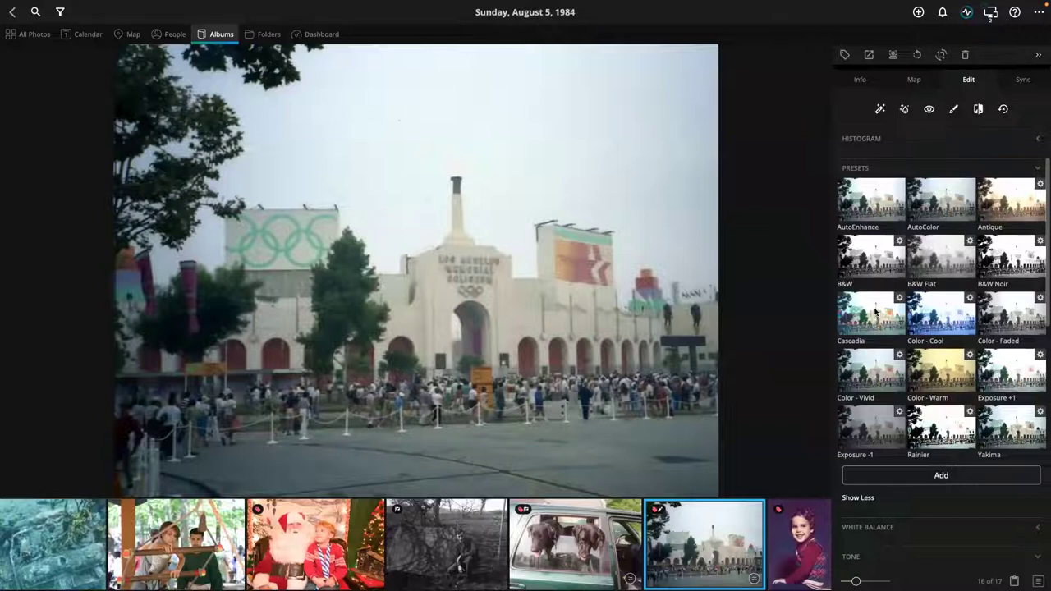
scroll(876, 312, "down", 6)
scroll(876, 307, "down", 6)
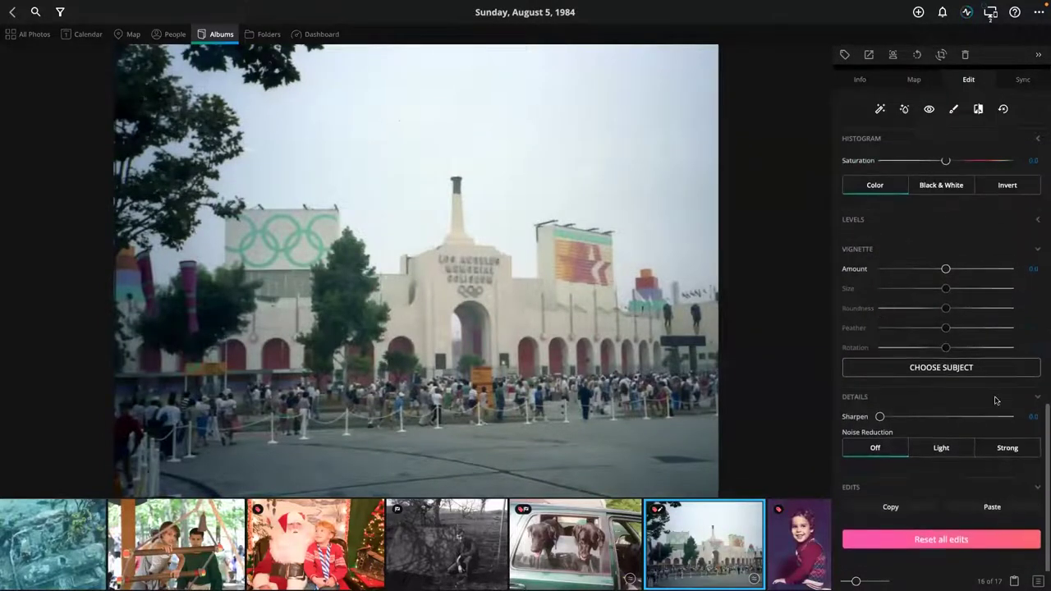
scroll(999, 396, "up", 2)
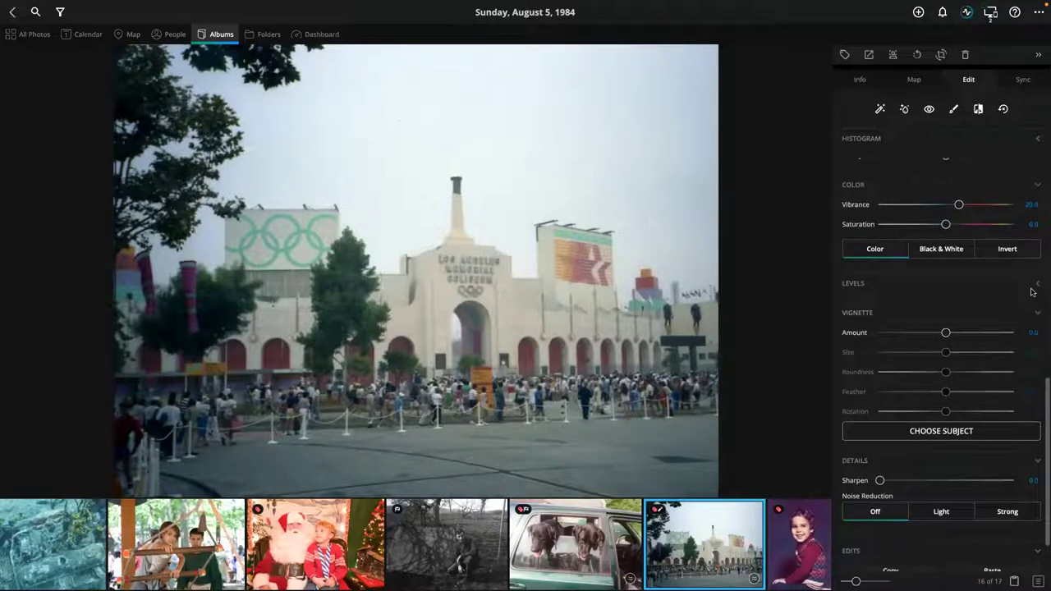
left_click(1035, 284)
left_click(852, 303)
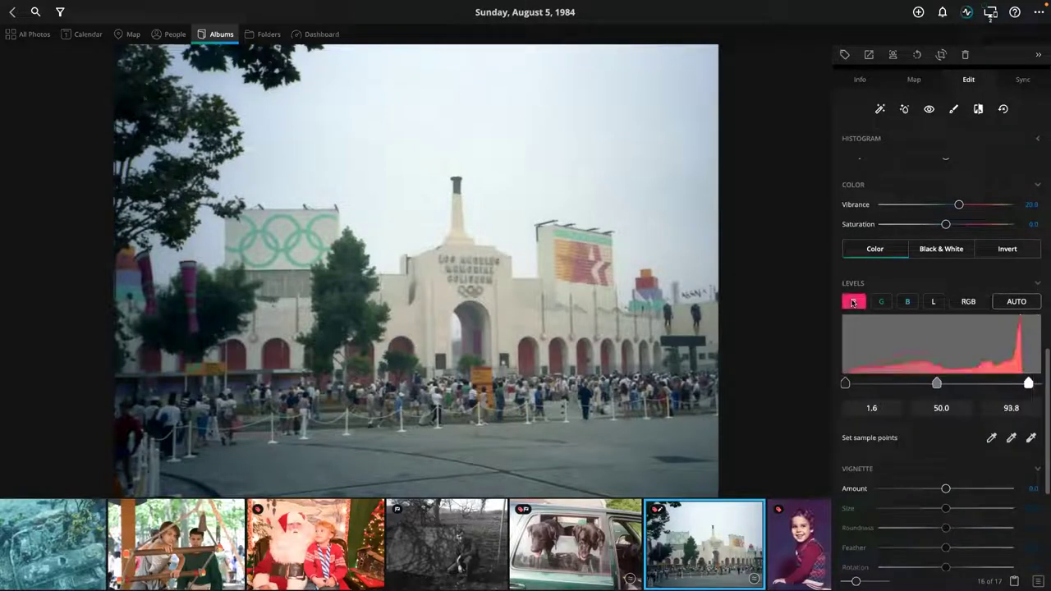
left_click_drag(936, 384, 933, 383)
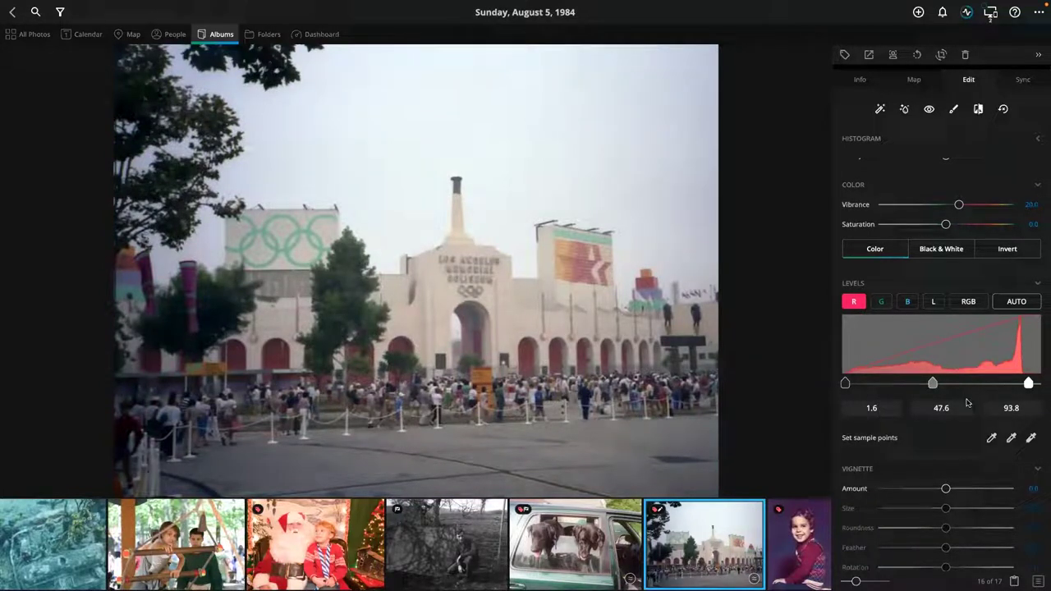
Sample the white point from the star on the orange billboard and the black point from a dark area of the photo
left_click(1031, 438)
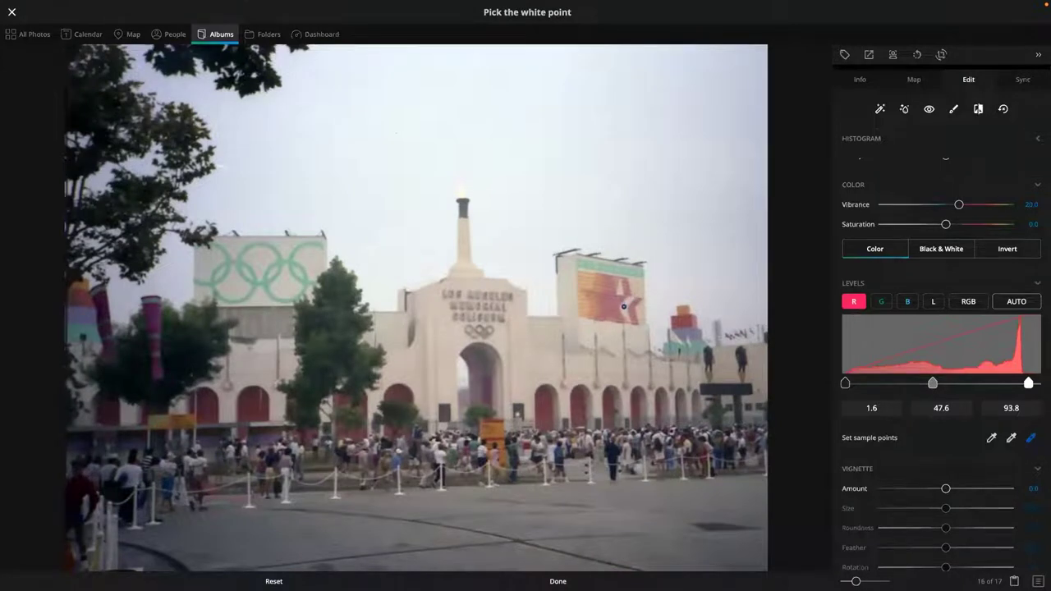
left_click(623, 306)
left_click(991, 438)
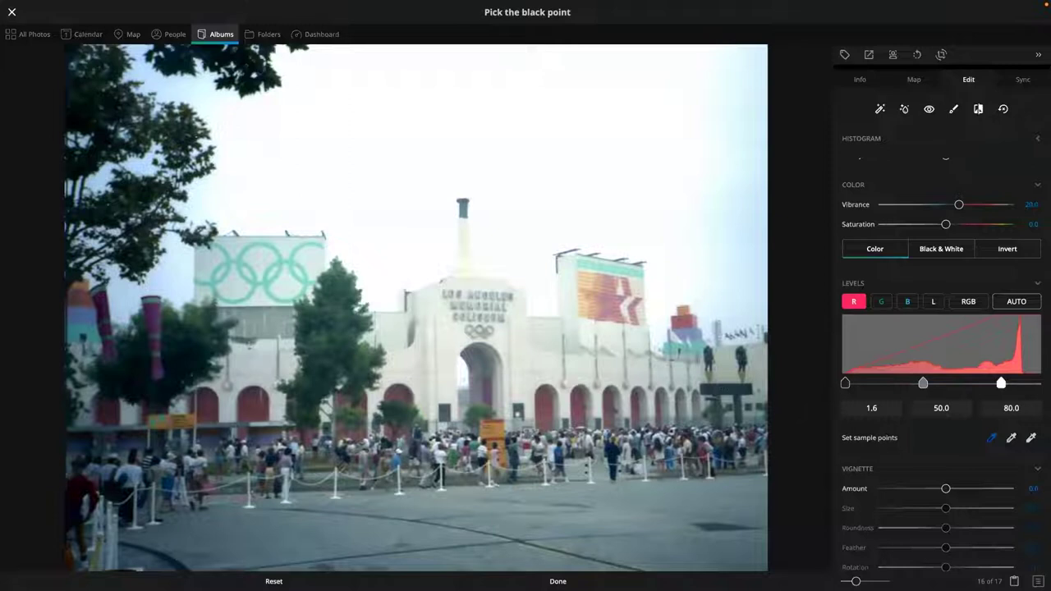
left_click(762, 397)
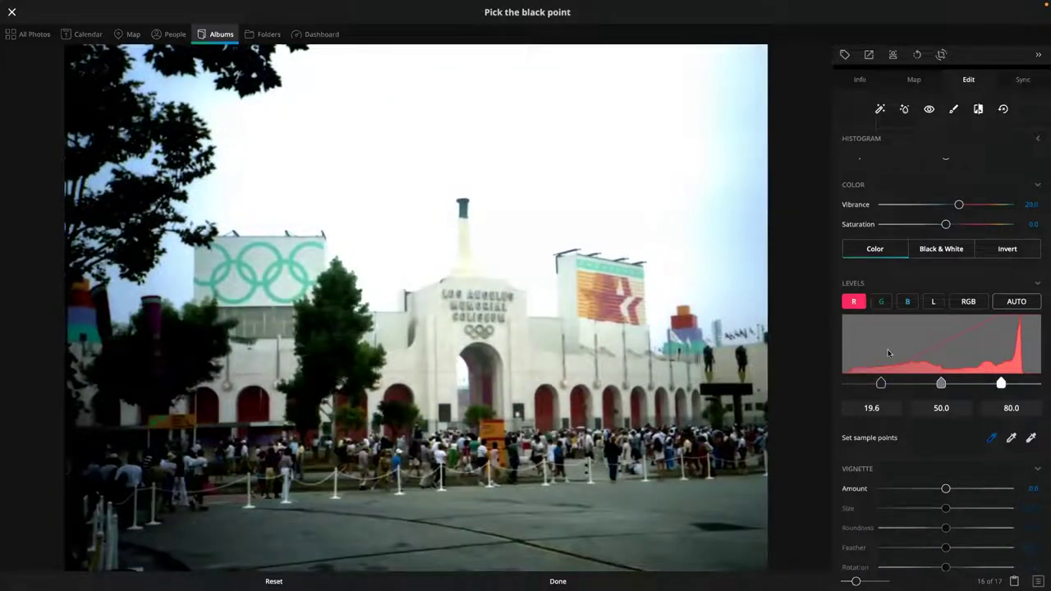
Adjust the red channel's levels while checking the green and blue channels, and finish picking sample points
left_click_drag(880, 384, 872, 384)
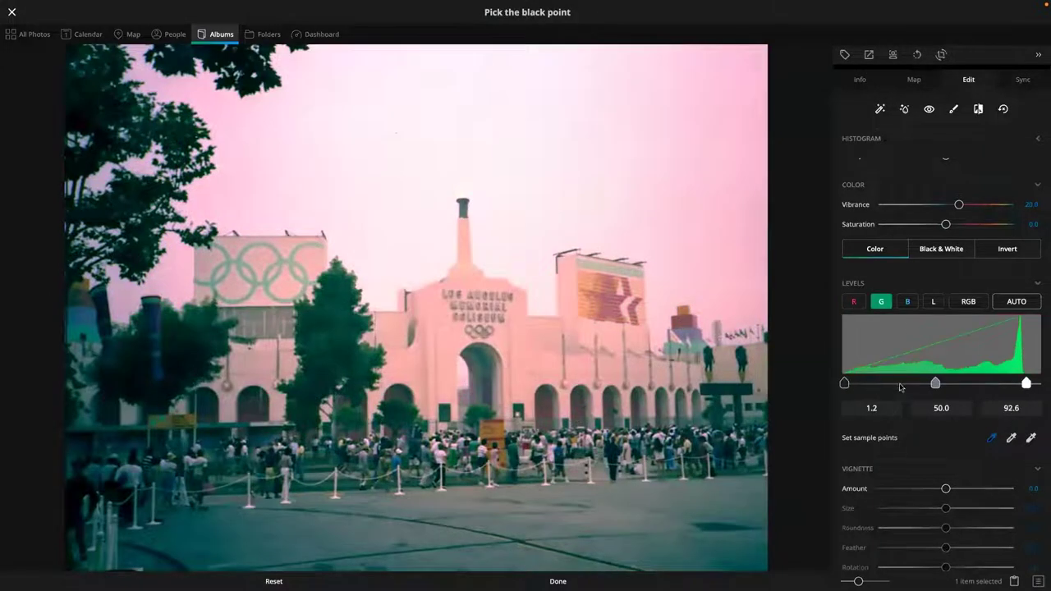
left_click(907, 303)
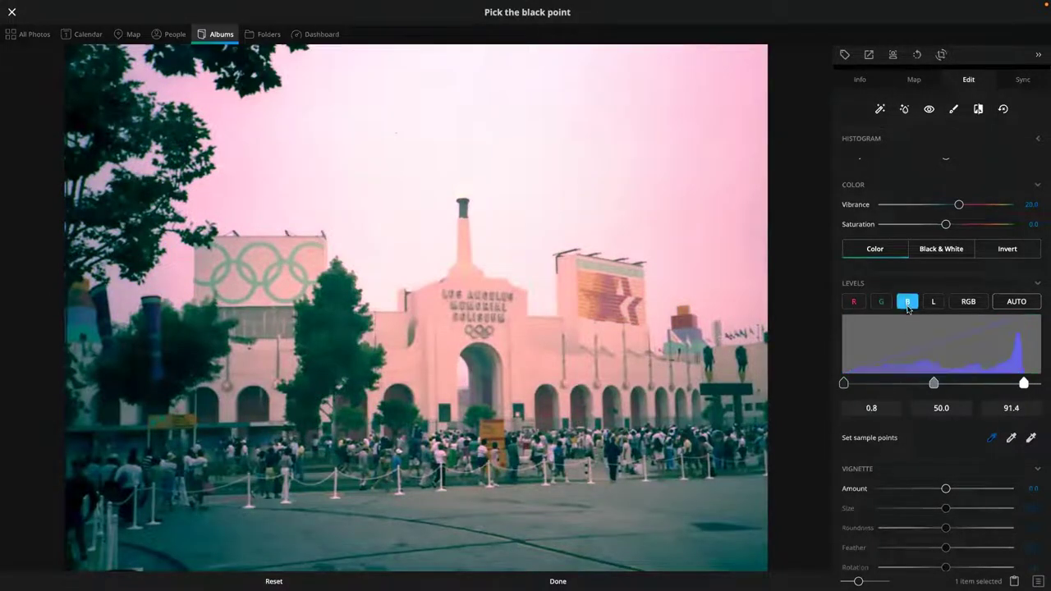
left_click(854, 301)
left_click_drag(870, 384, 934, 388)
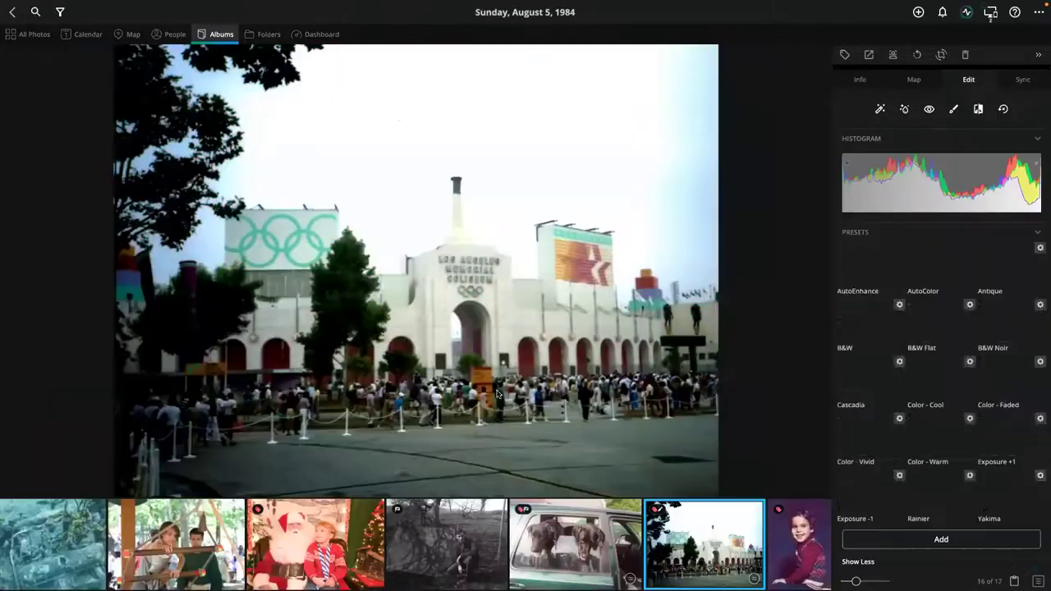
left_click(558, 399)
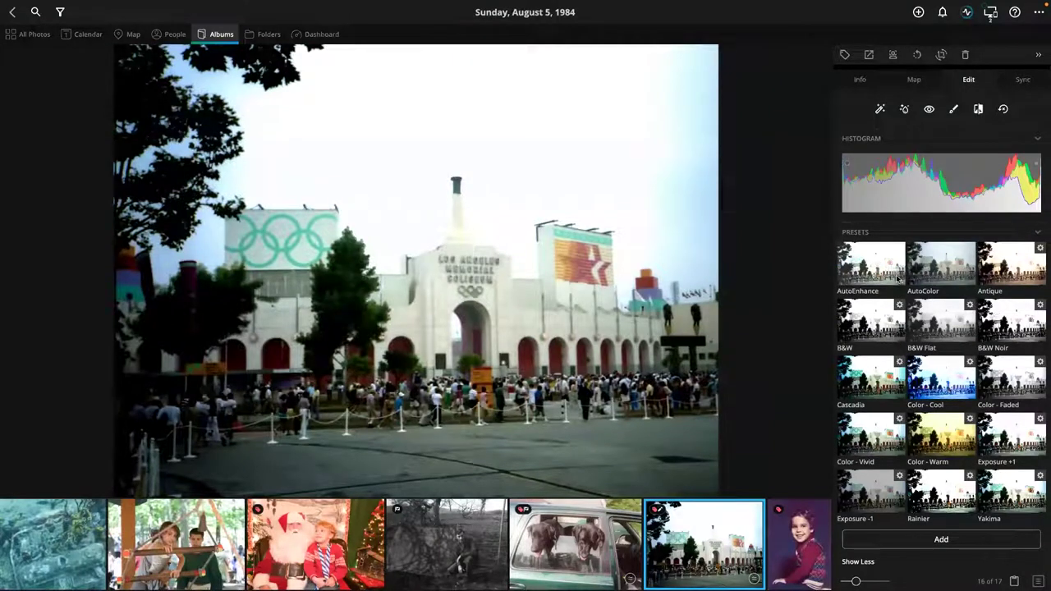
Collapse the presets, set the Coliseum photo's vibrance to 46.0 and its sharpening to 22.5
left_click(1039, 233)
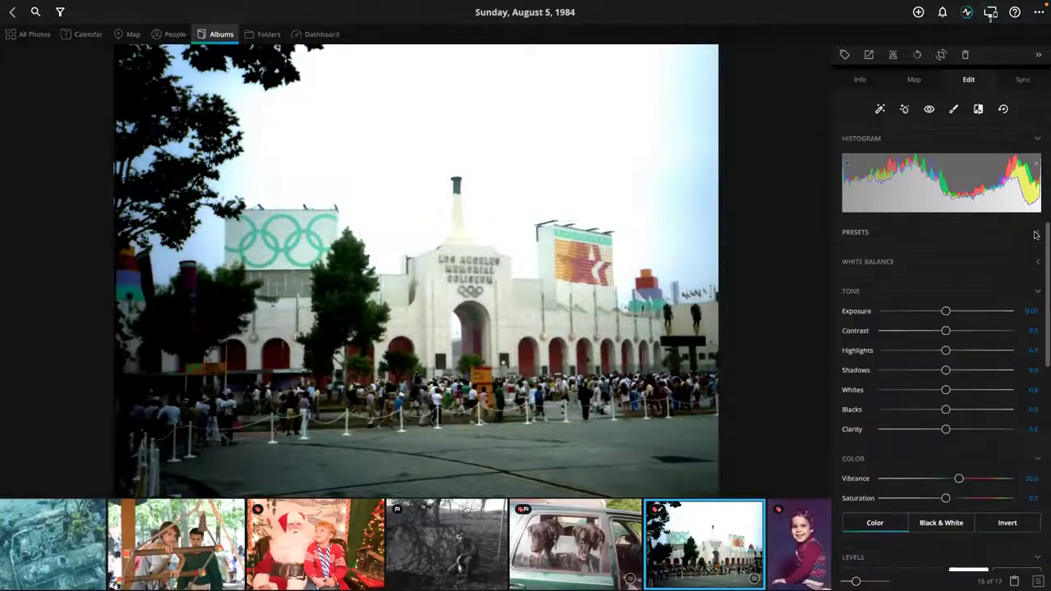
scroll(953, 445, "down", 2)
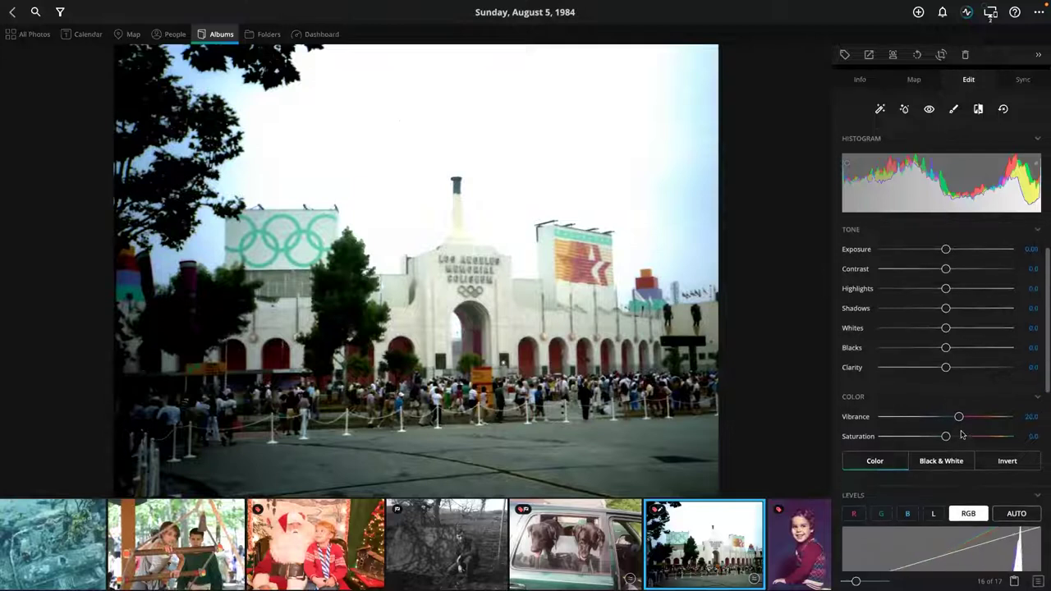
mouse_move(965, 398)
left_mouse_down()
mouse_move(999, 398)
mouse_move(976, 398)
left_mouse_up()
scroll(928, 399, "down", 5)
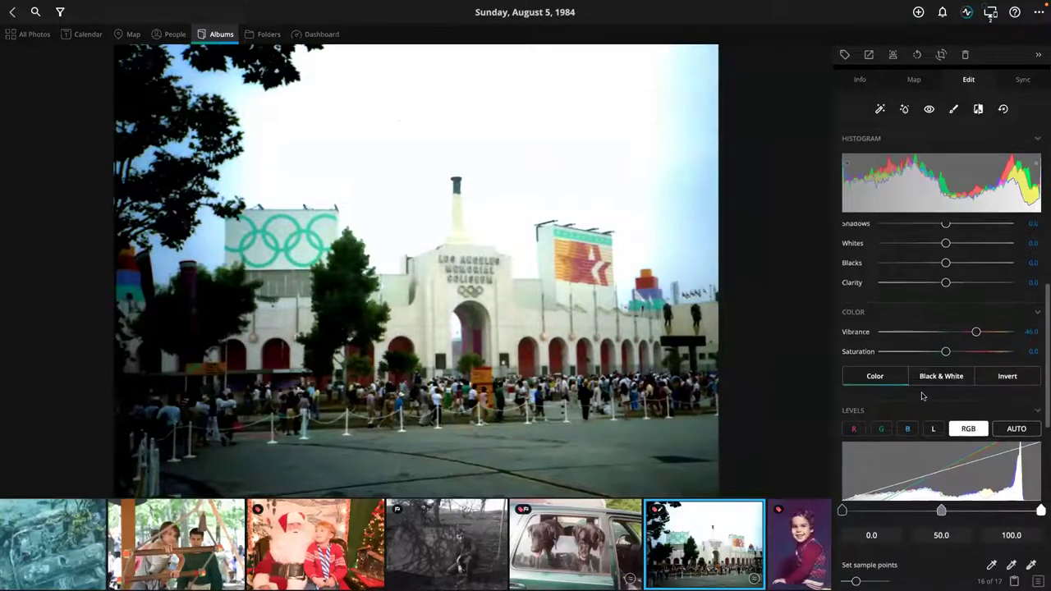
scroll(922, 397, "down", 2)
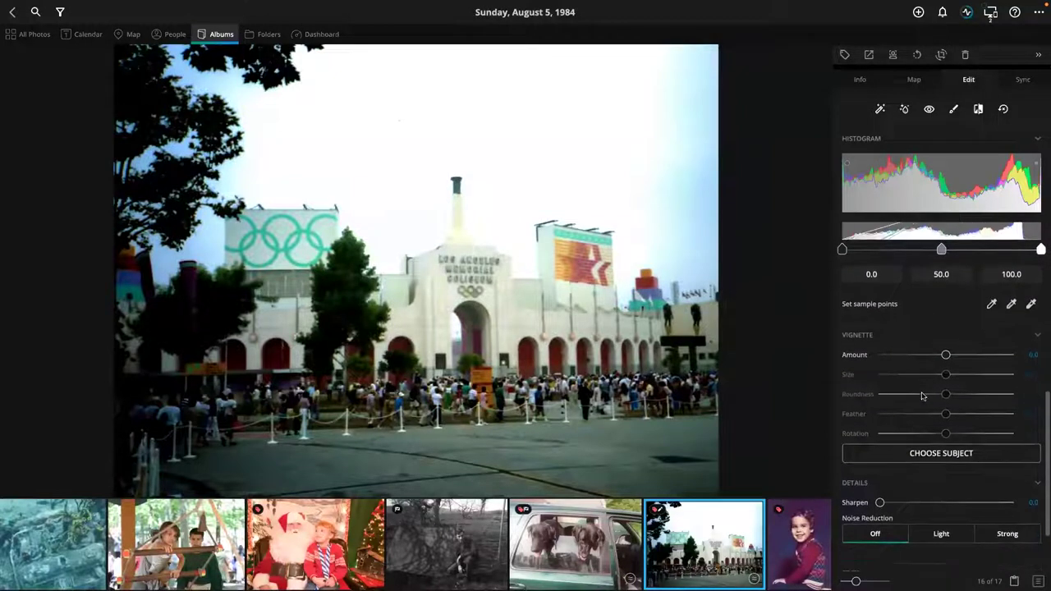
left_click_drag(888, 504, 913, 504)
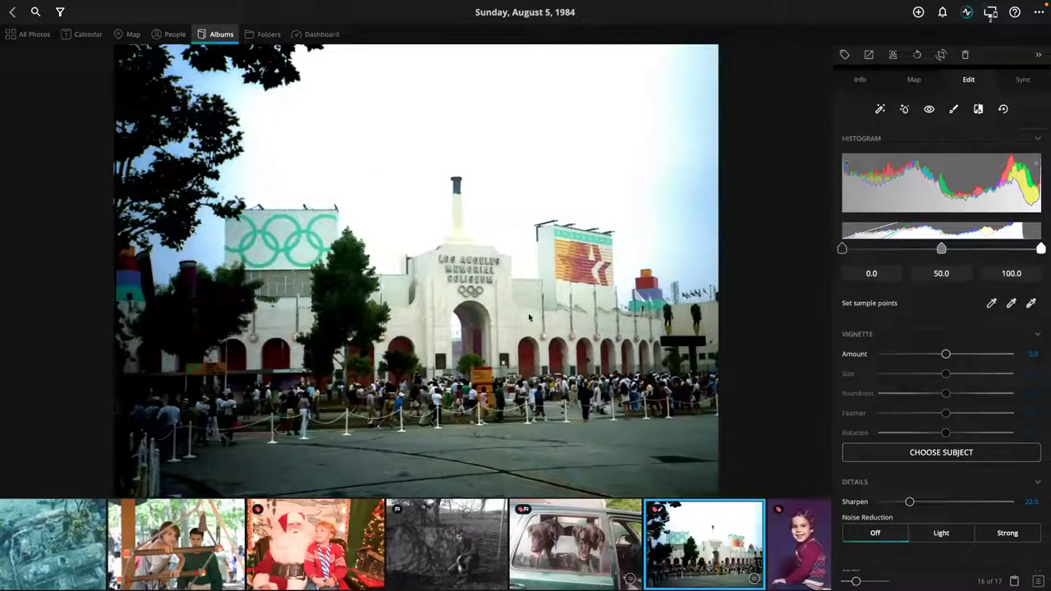
Open the 1976 portrait of the child, apply automatic color correction and set its sharpening to about 11.7
left_click(800, 551)
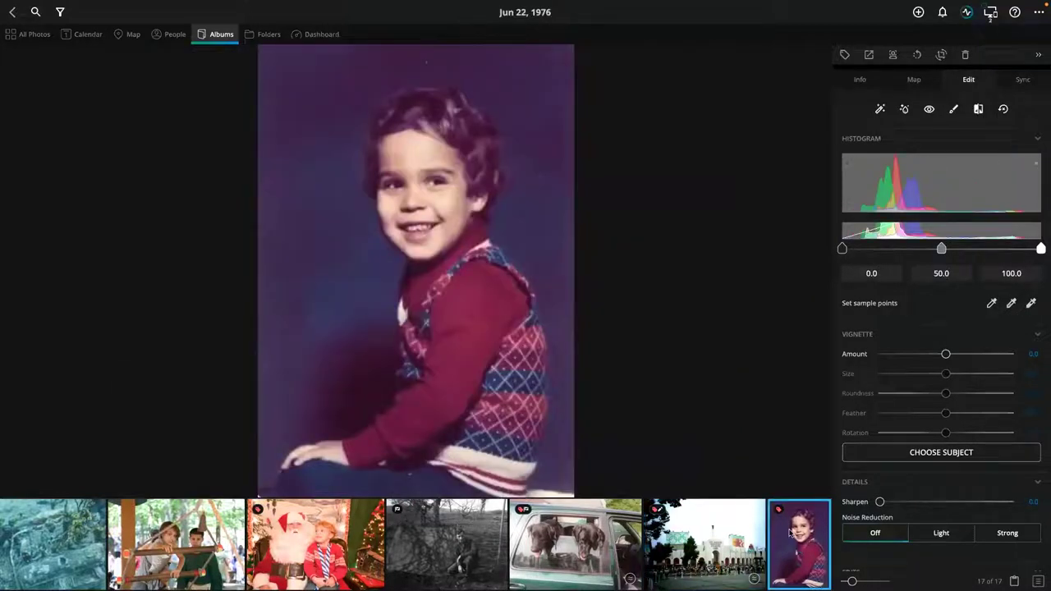
left_click(904, 109)
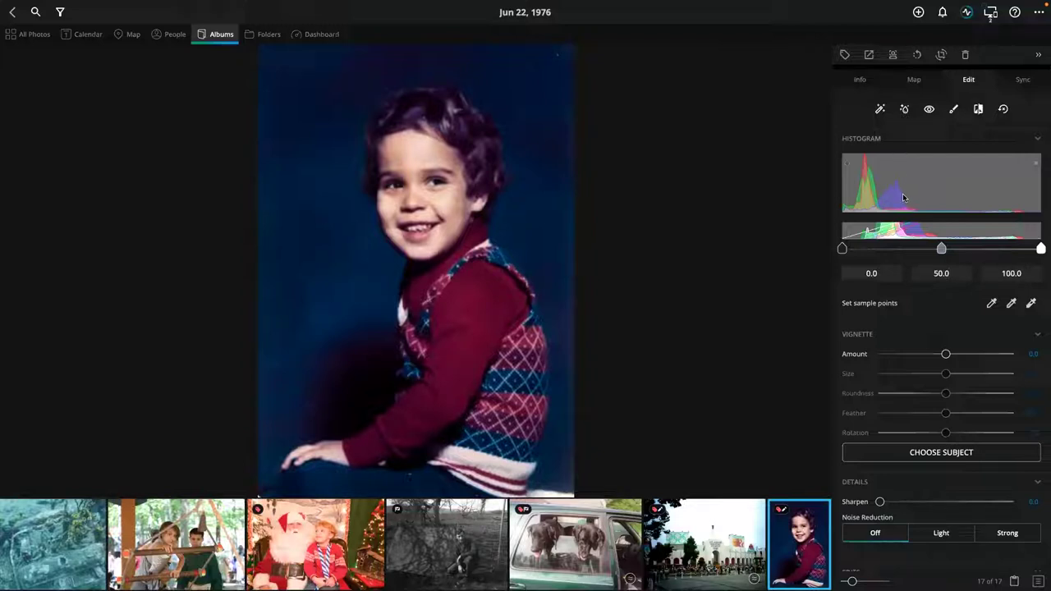
mouse_move(882, 502)
left_mouse_down()
mouse_move(917, 504)
mouse_move(900, 504)
left_mouse_up()
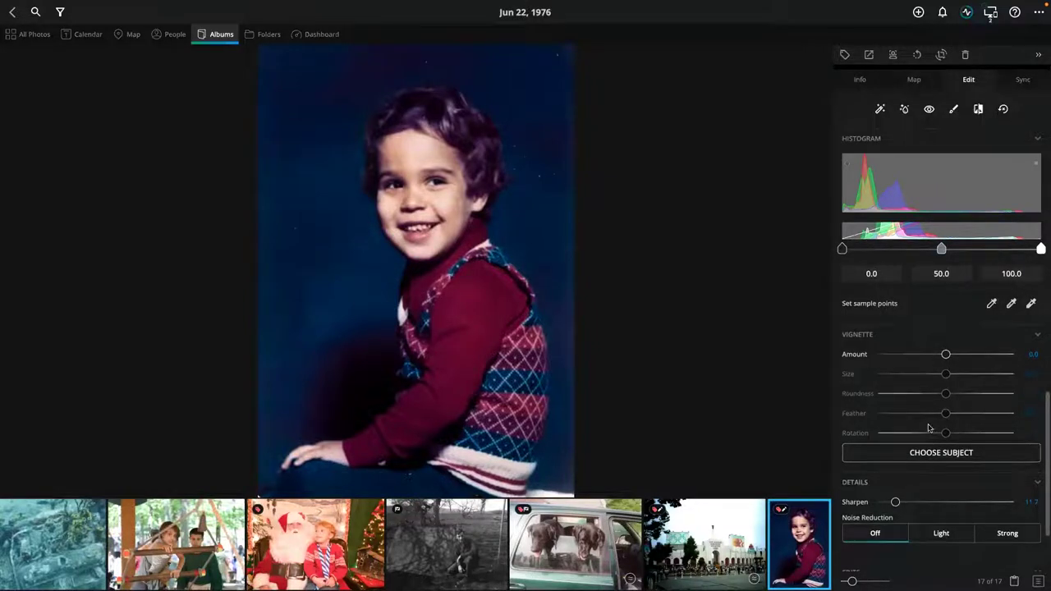
Slightly increase the vibrance of the child's portrait
scroll(929, 428, "up", 3)
scroll(929, 428, "up", 2)
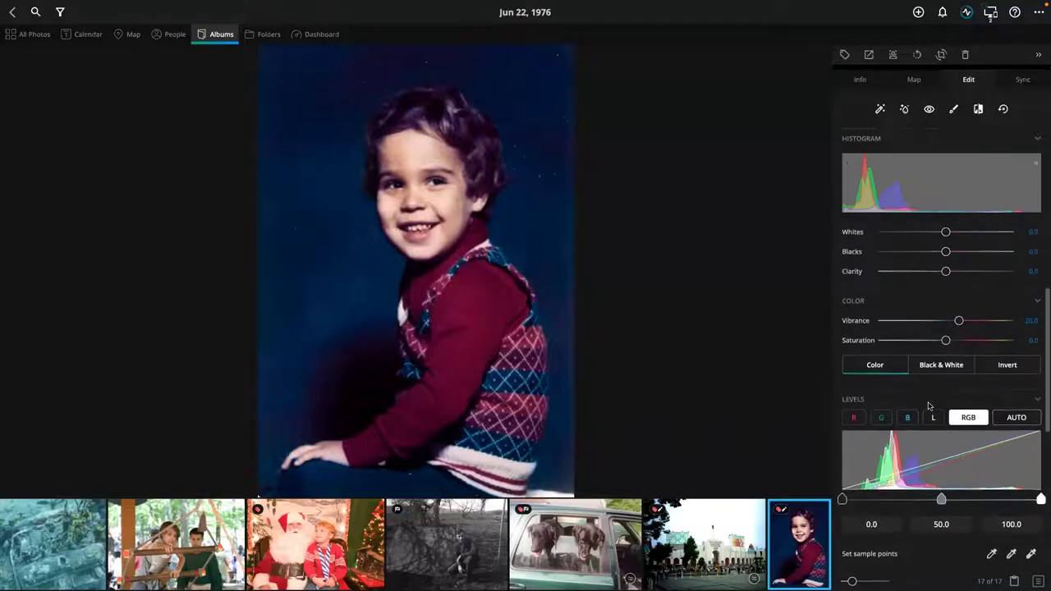
mouse_move(961, 378)
left_mouse_down()
mouse_move(980, 377)
mouse_move(969, 378)
left_mouse_up()
Set the luminance levels' black point to 3.5 for the child's portrait and adjust the midtone and white points
scroll(969, 378, "down", 1)
scroll(969, 380, "down", 4)
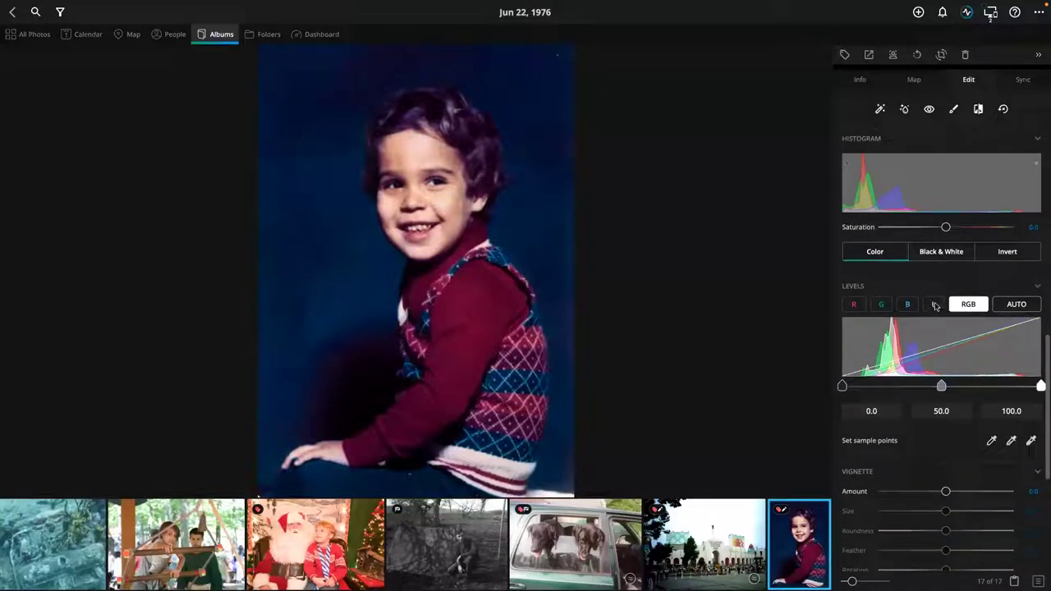
left_click(934, 306)
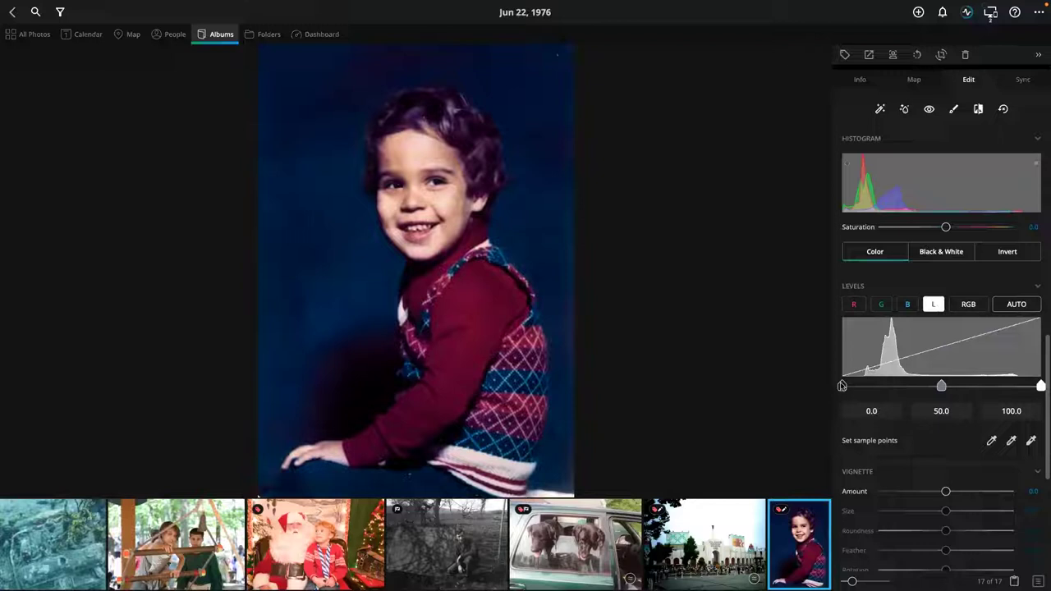
mouse_move(843, 386)
left_mouse_down()
mouse_move(860, 386)
mouse_move(840, 388)
mouse_move(849, 387)
left_mouse_up()
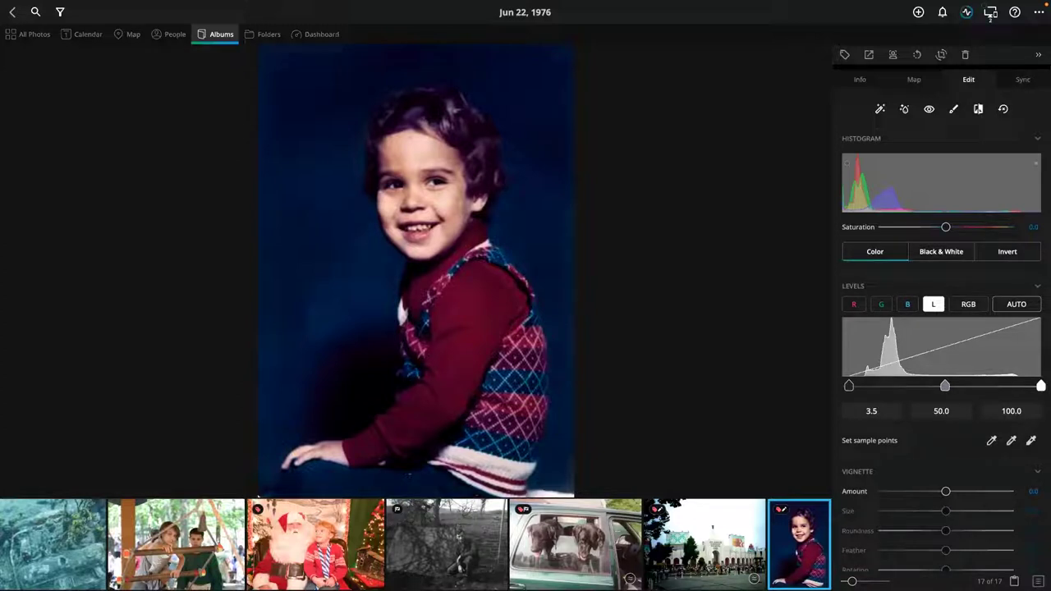
left_click_drag(945, 386, 945, 386)
left_click_drag(1037, 386, 945, 389)
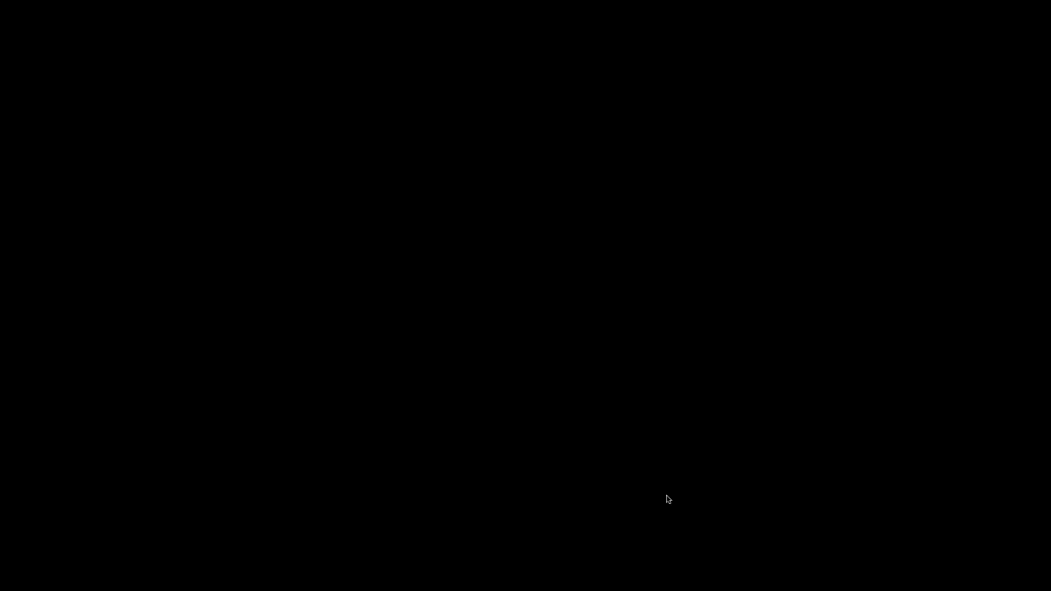
Show the list of external applications available for opening the hotel turret photo
left_click(528, 310)
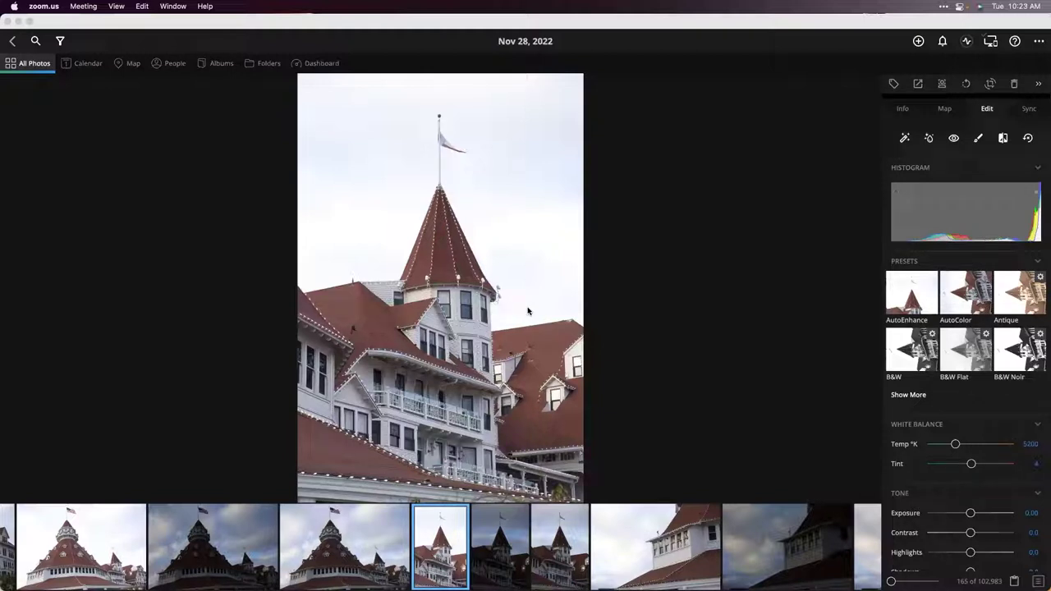
left_click(526, 308)
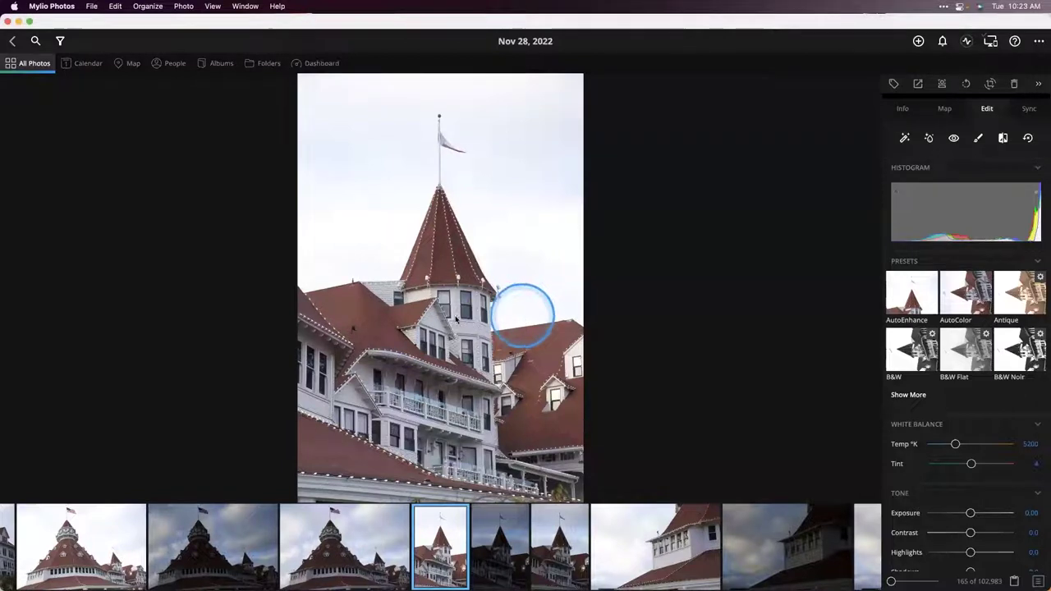
left_click(183, 5)
mouse_move(205, 47)
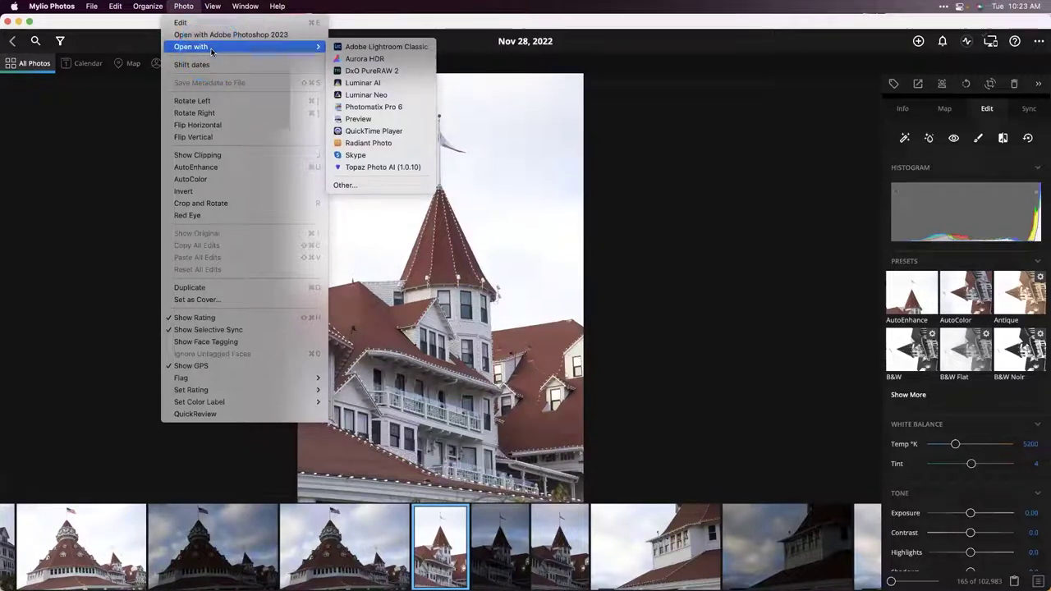
left_click(213, 49)
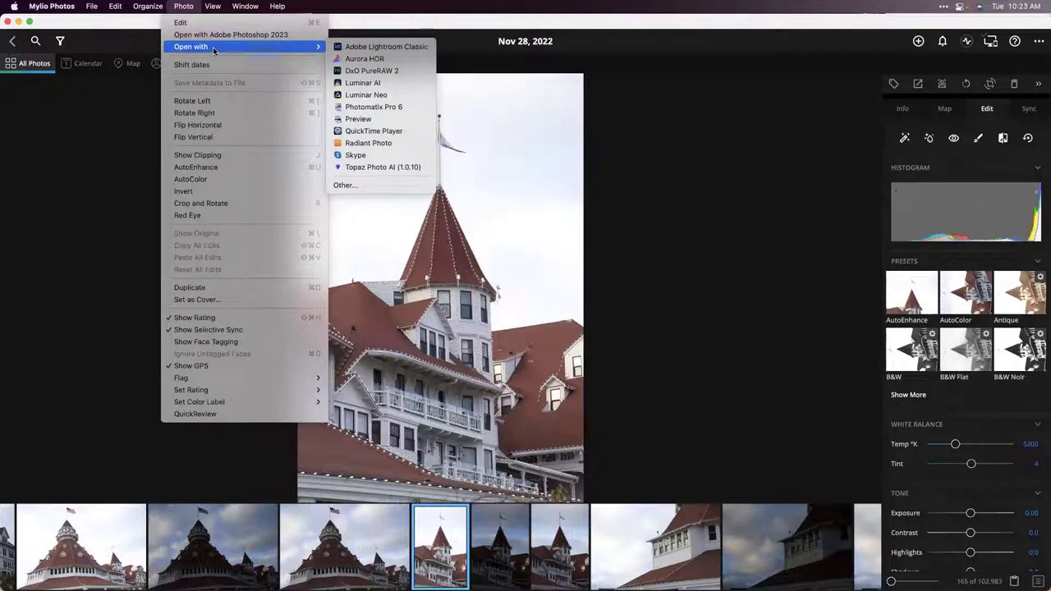
left_click(277, 47)
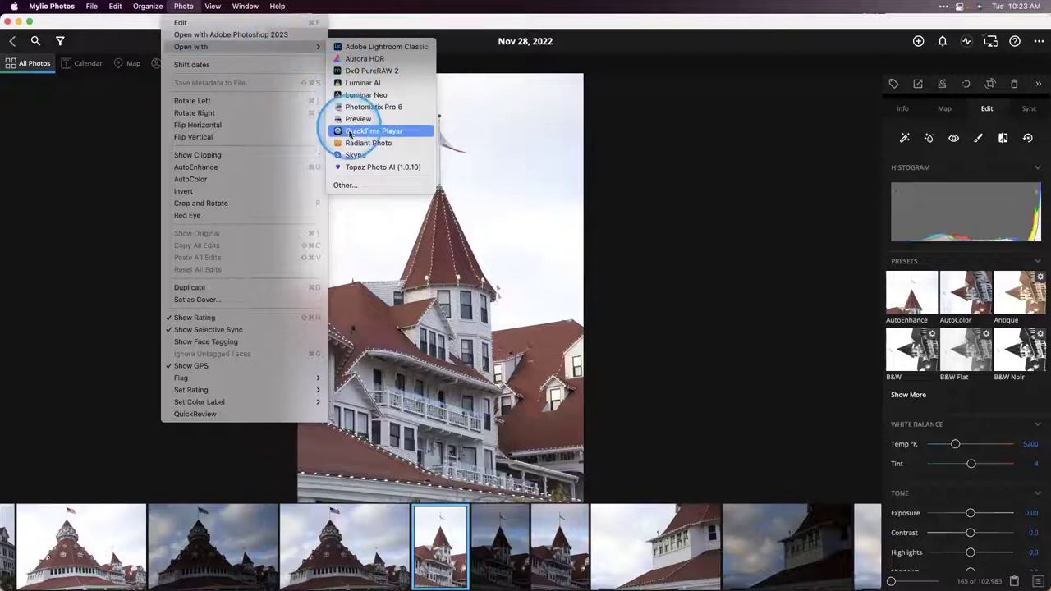
Browse the Applications folder for another program to open the turret photo with, and cancel the choice
left_click(346, 186)
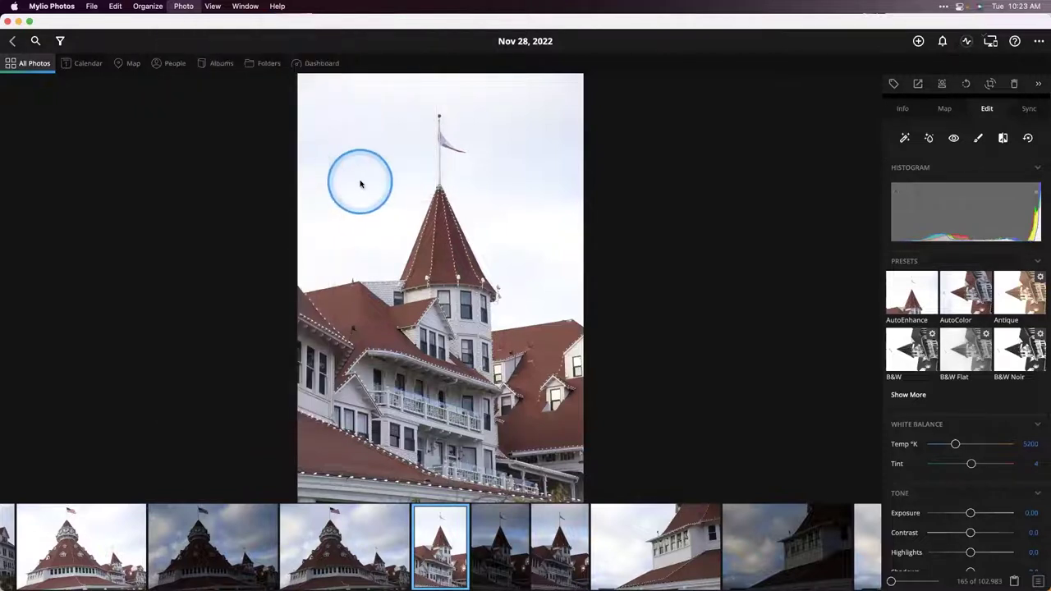
scroll(486, 265, "down", 5)
scroll(491, 272, "down", 10)
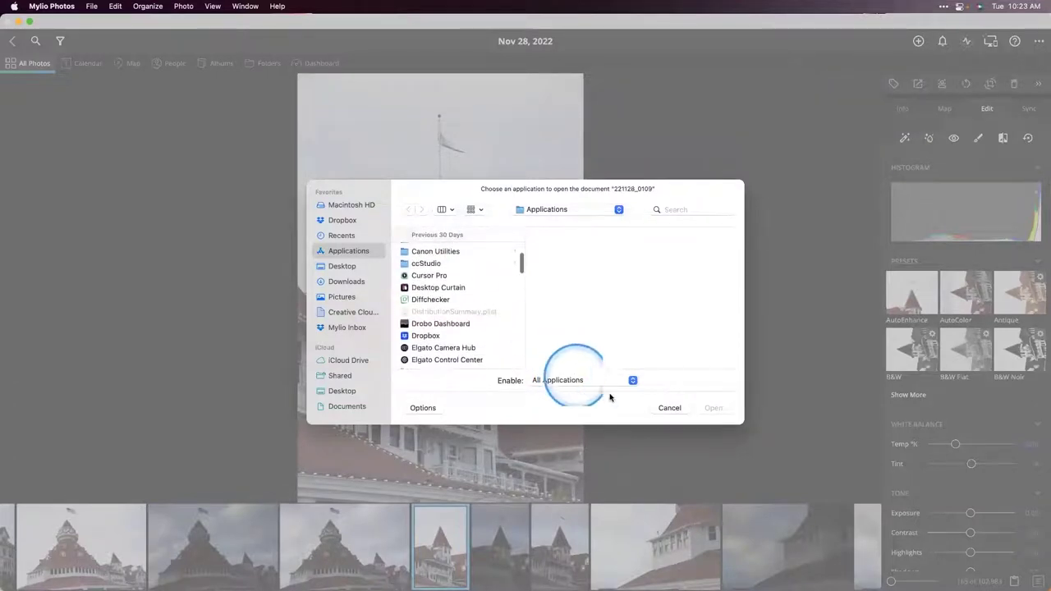
left_click(667, 408)
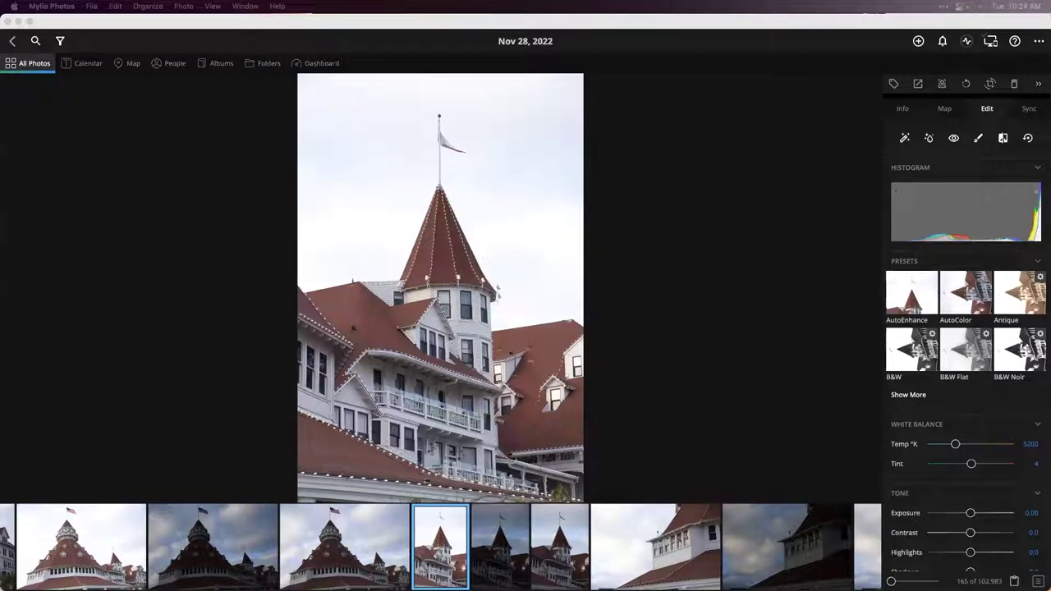
Bring in the Safari window with the Mylio manual's Open With page and read about applications not listed there
left_click_drag(1050, 50, 718, 69)
left_click(687, 340)
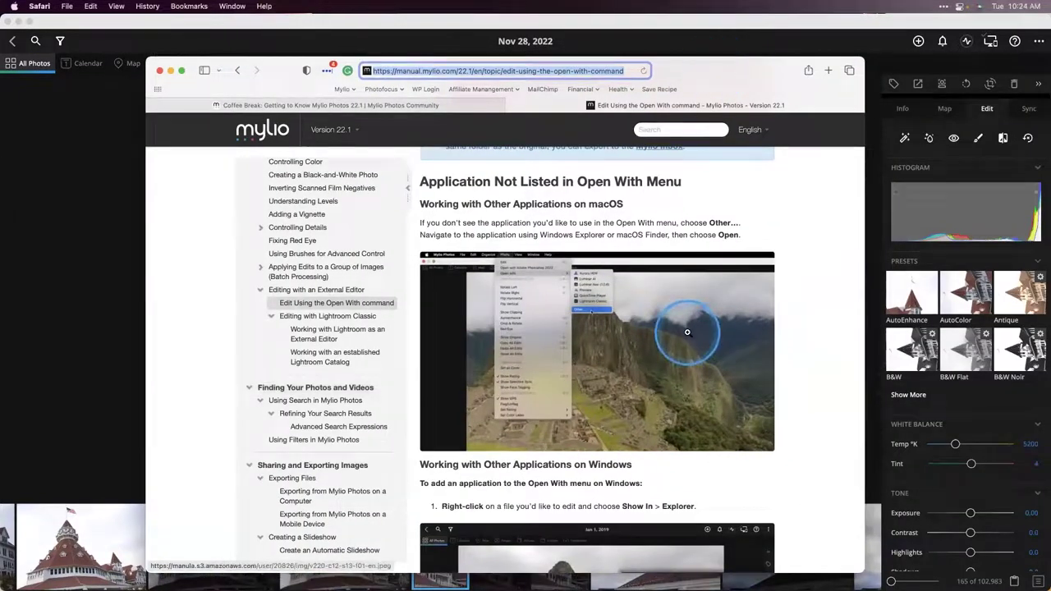
scroll(682, 333, "down", 1)
scroll(682, 334, "up", 3)
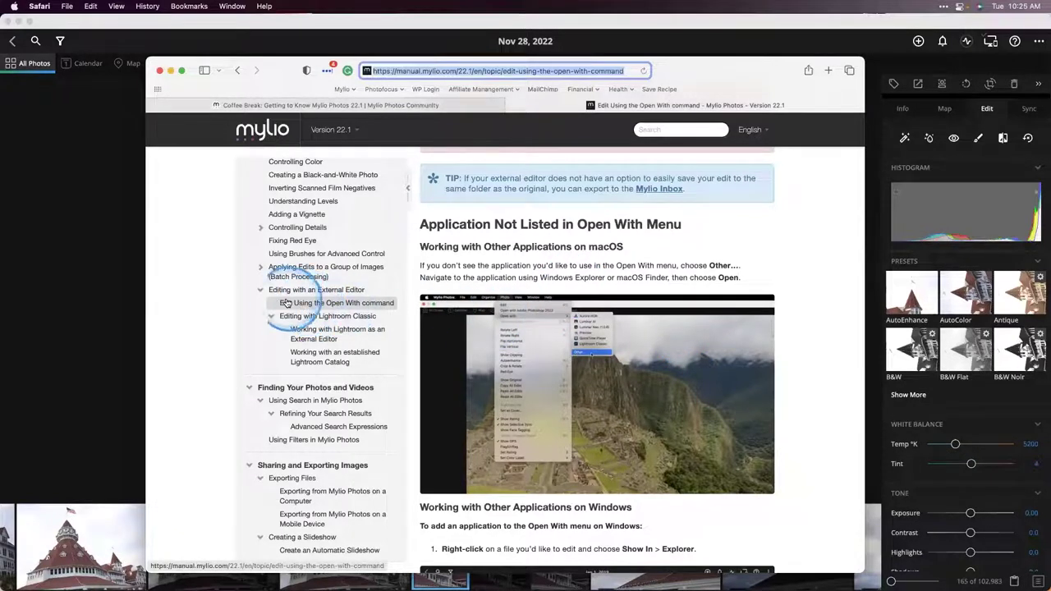
Browse the manual's contents from the Editing Your Photos section to the external editor and Lightroom Classic topics
scroll(375, 304, "up", 1)
scroll(374, 304, "up", 10)
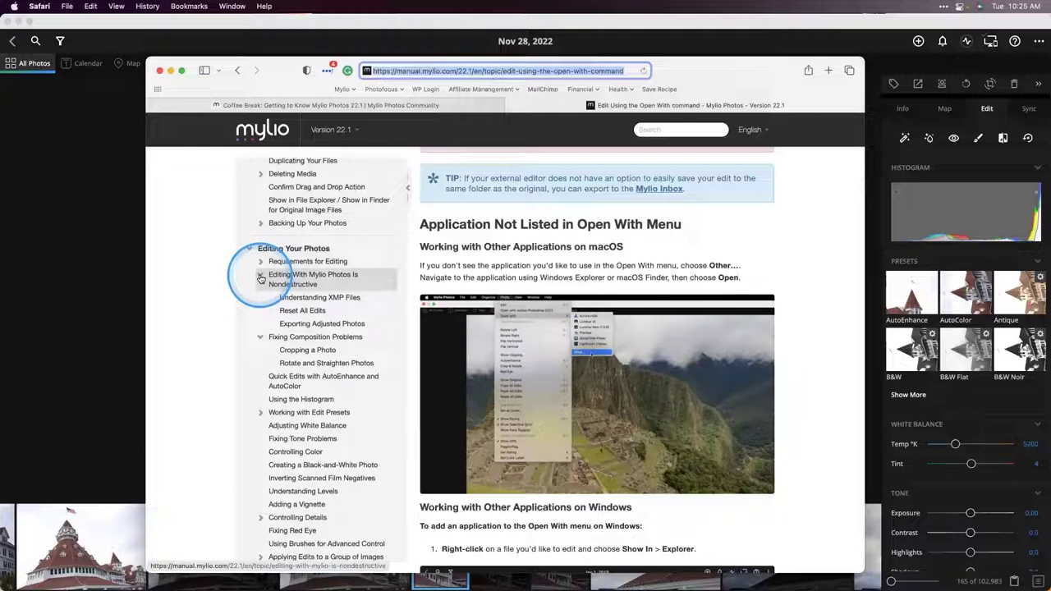
scroll(260, 279, "down", 10)
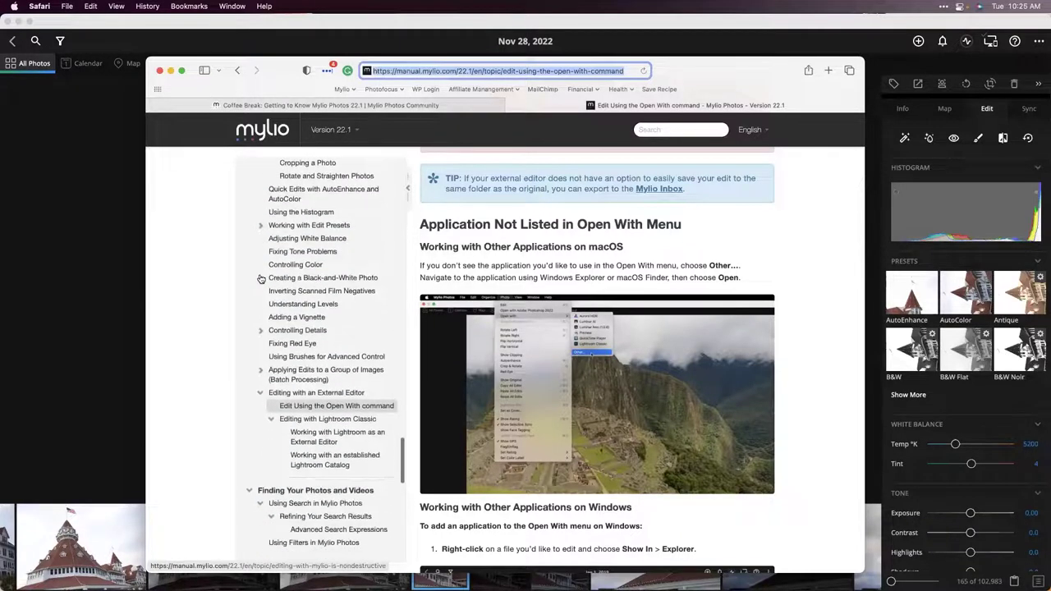
left_click(324, 390)
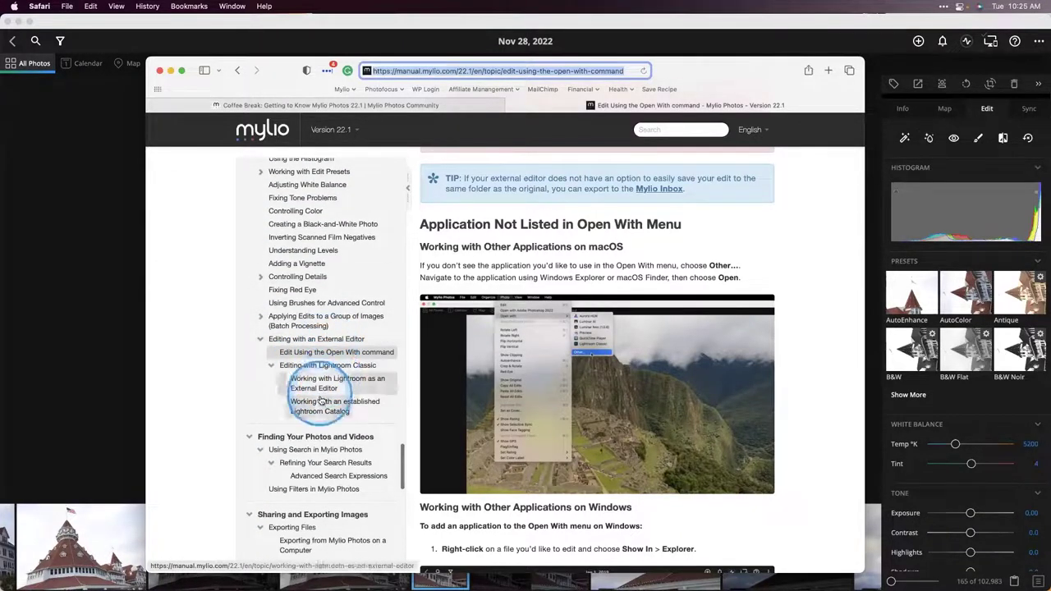
Read the manual's Edit Using the Open With command article from its beginning, and move the browser window off the screen
scroll(568, 299, "up", 10)
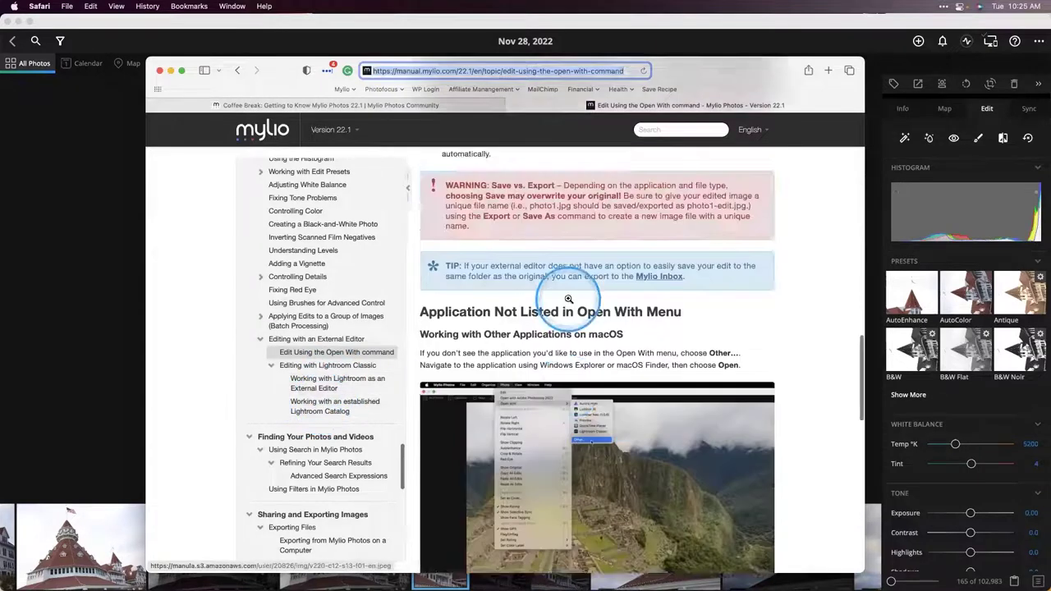
scroll(568, 299, "up", 5)
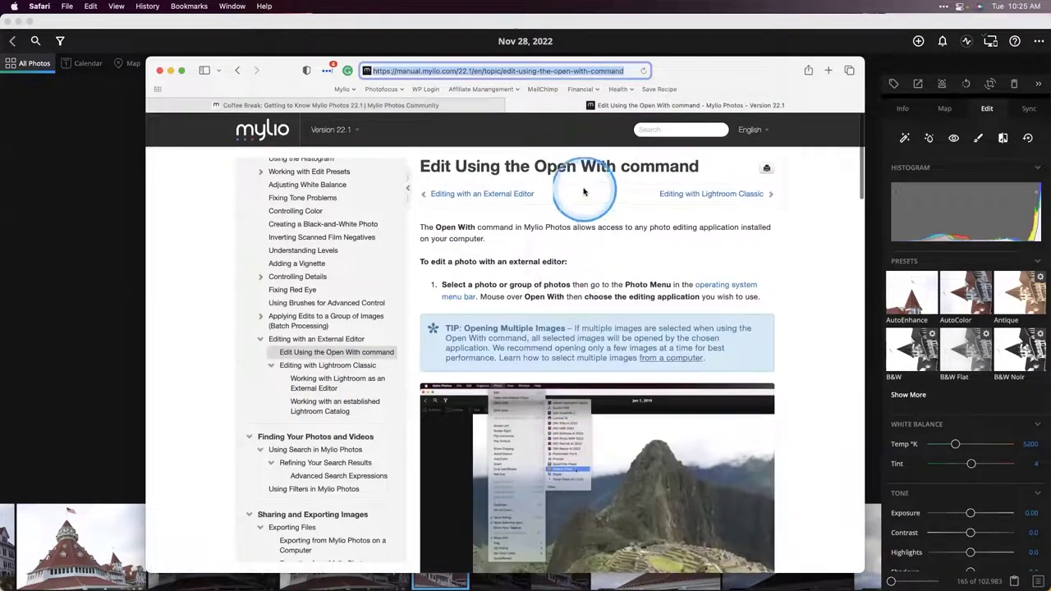
scroll(618, 228, "down", 10)
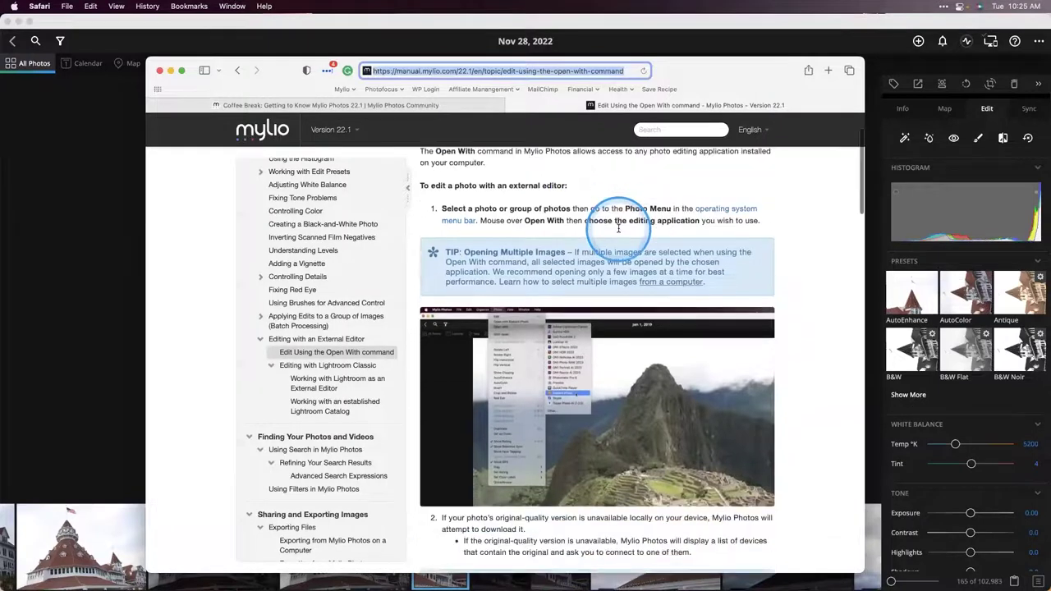
scroll(619, 227, "down", 10)
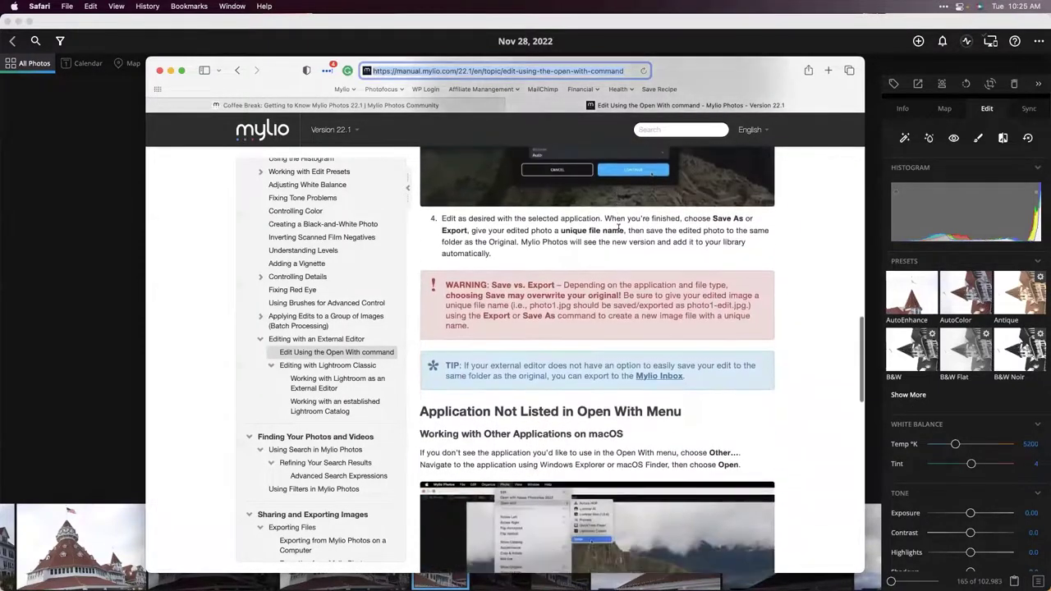
scroll(618, 228, "down", 2)
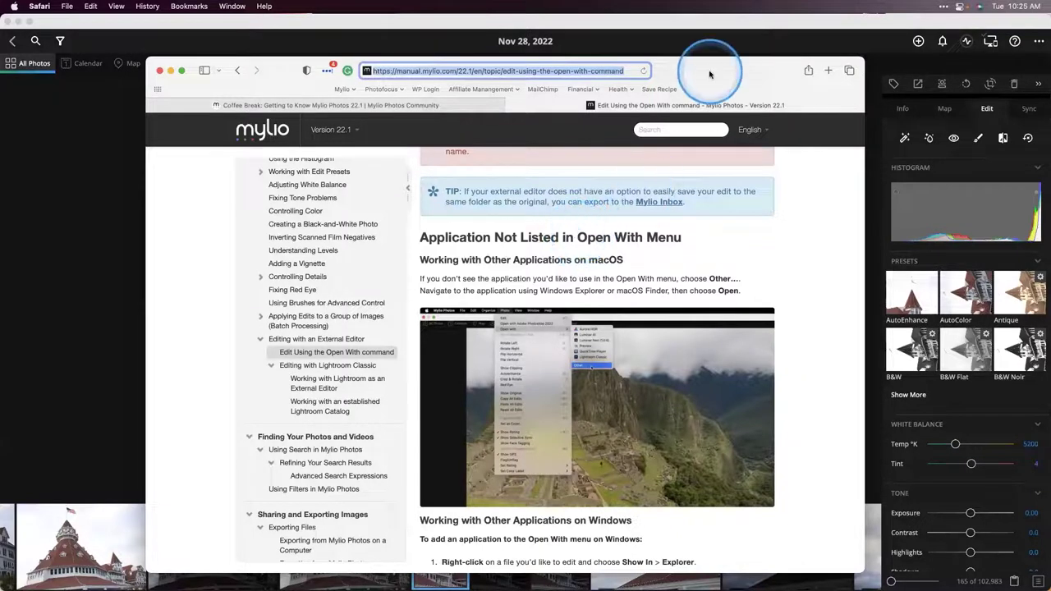
left_click_drag(710, 74, 1050, 91)
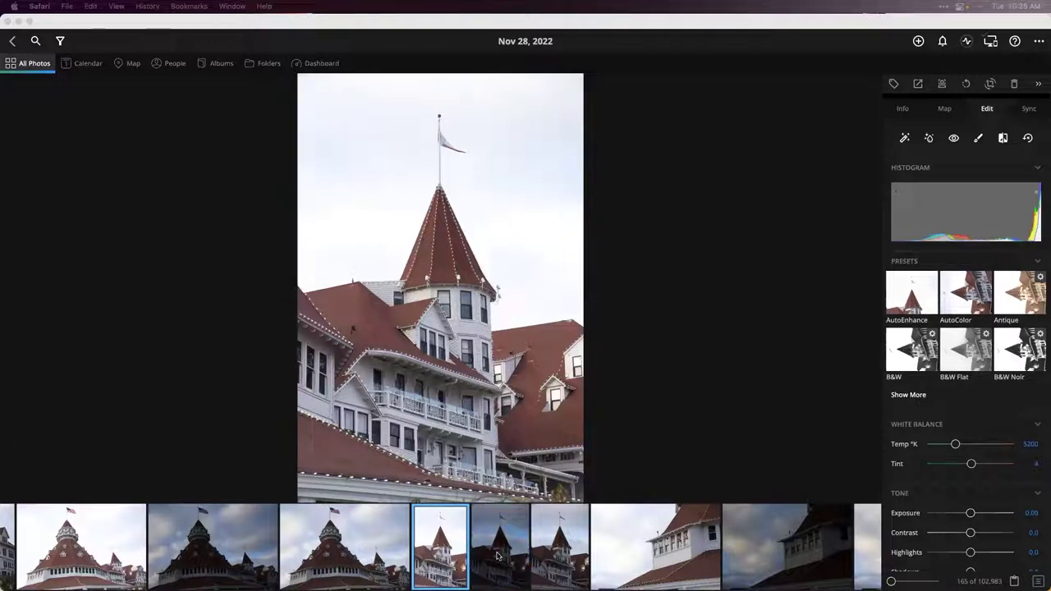
Return to the All Photos grid and select the three bracketed exposures of the hotel turret
left_click(499, 554)
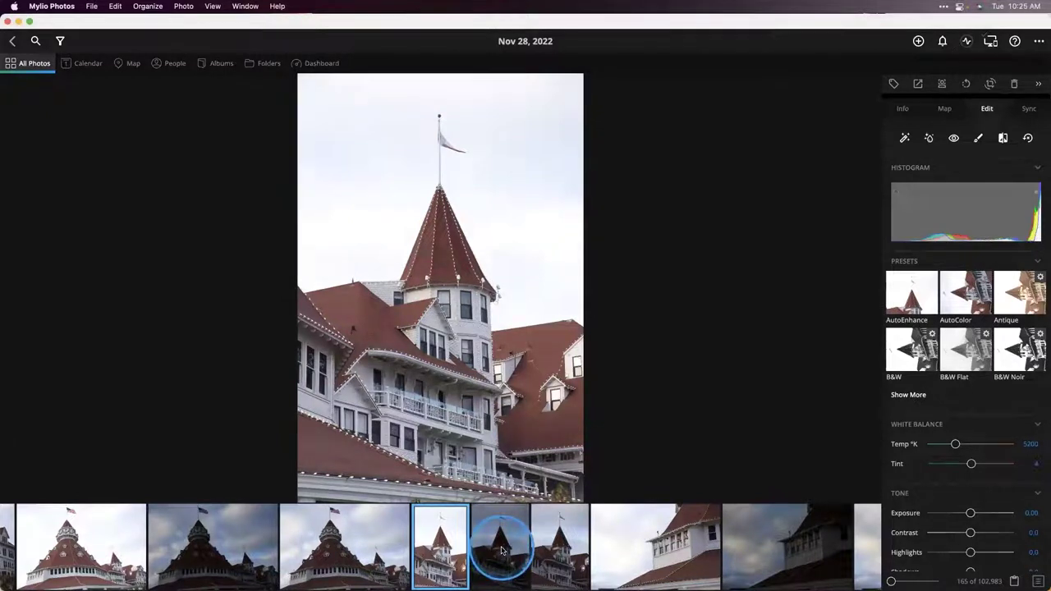
left_click(499, 550)
left_click(494, 547)
left_click_drag(493, 546, 417, 559)
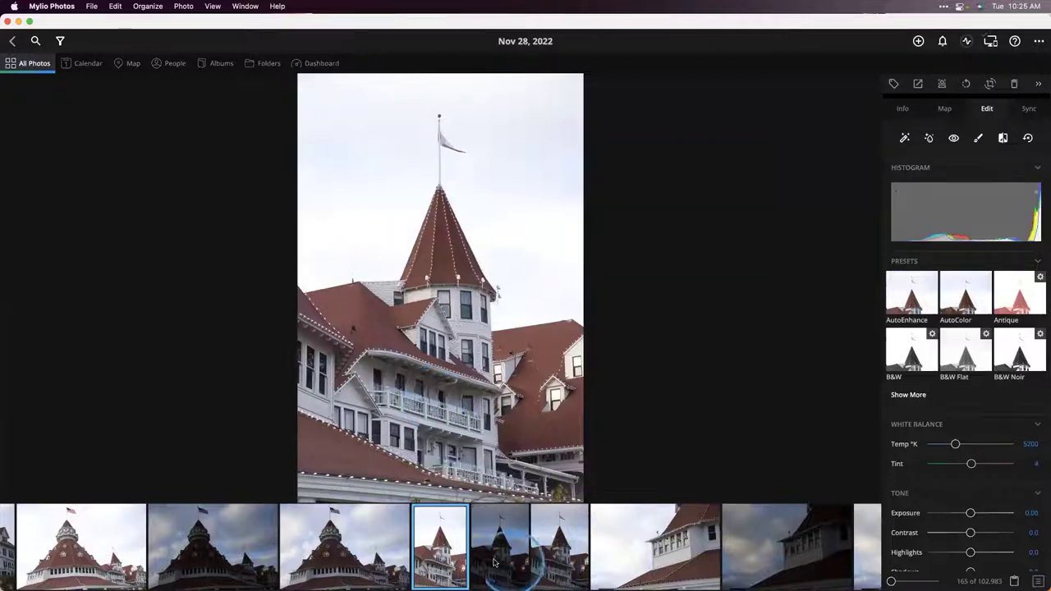
left_click(11, 41)
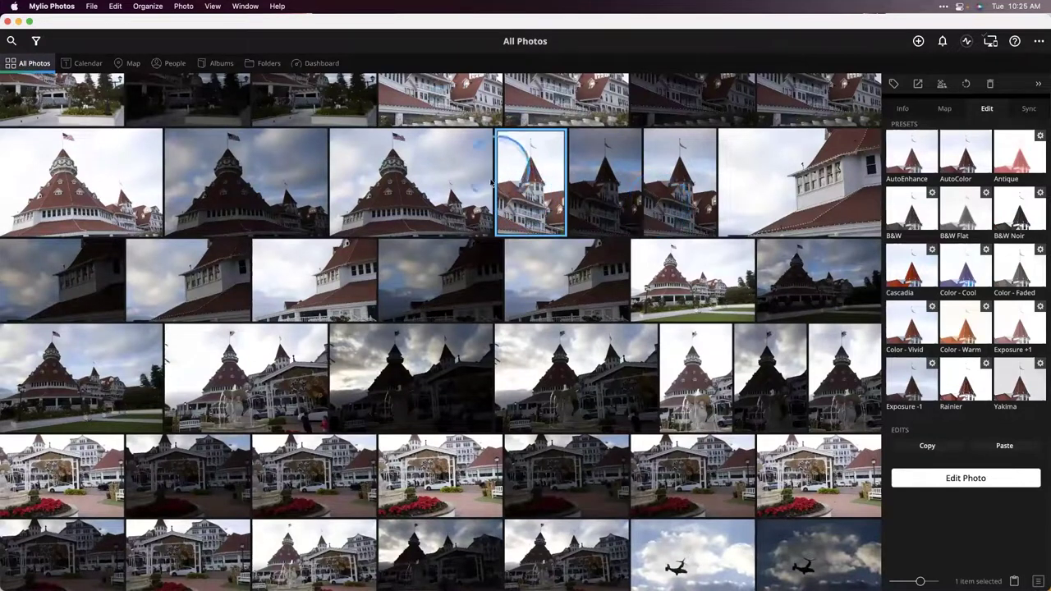
left_click(670, 191, "shift")
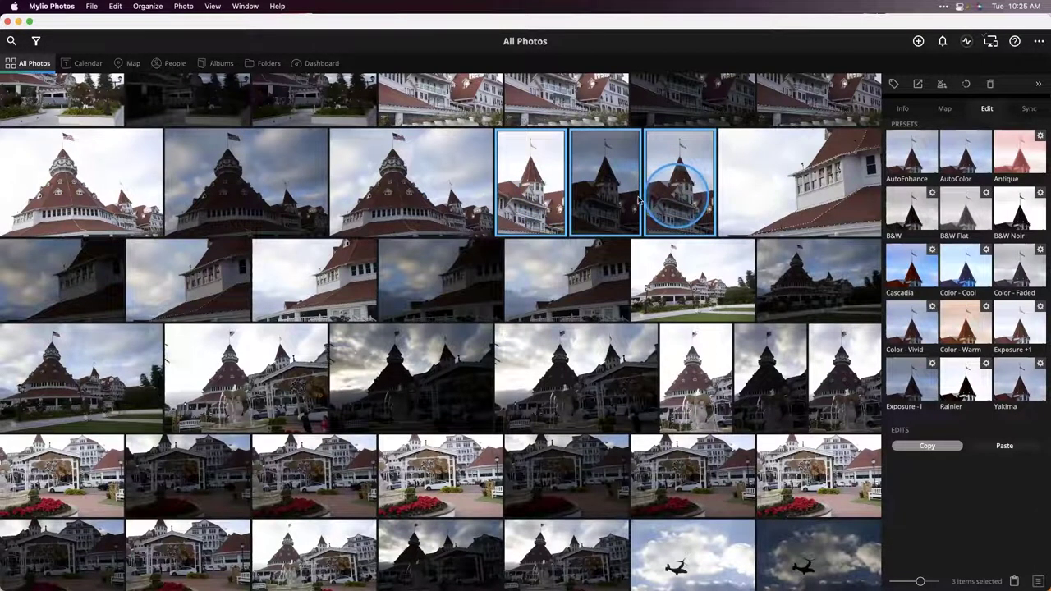
Send the three selected turret photos to Luminar Neo as the external editor
left_click(185, 8)
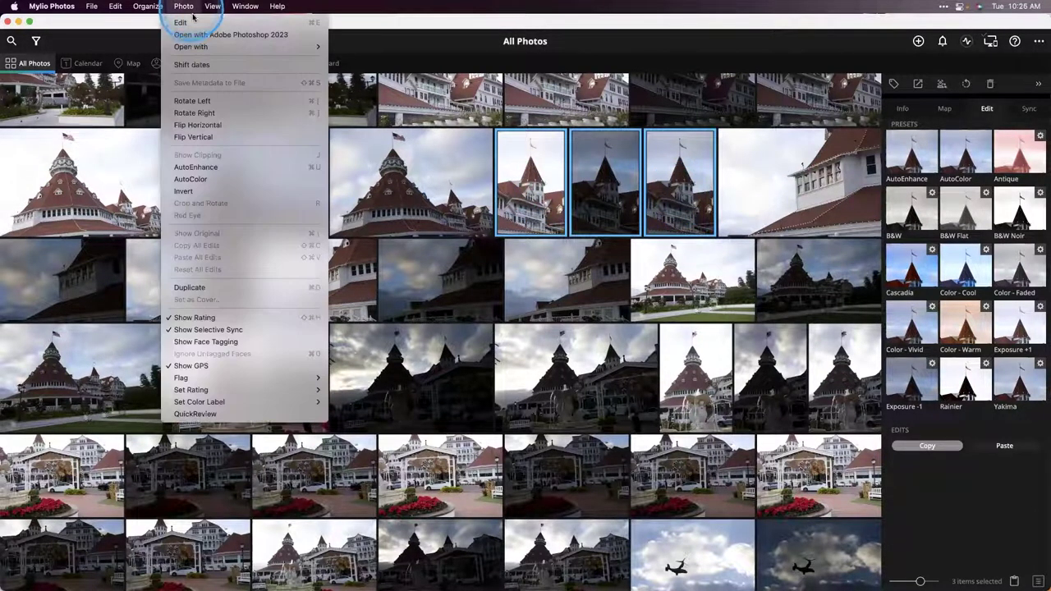
mouse_move(191, 47)
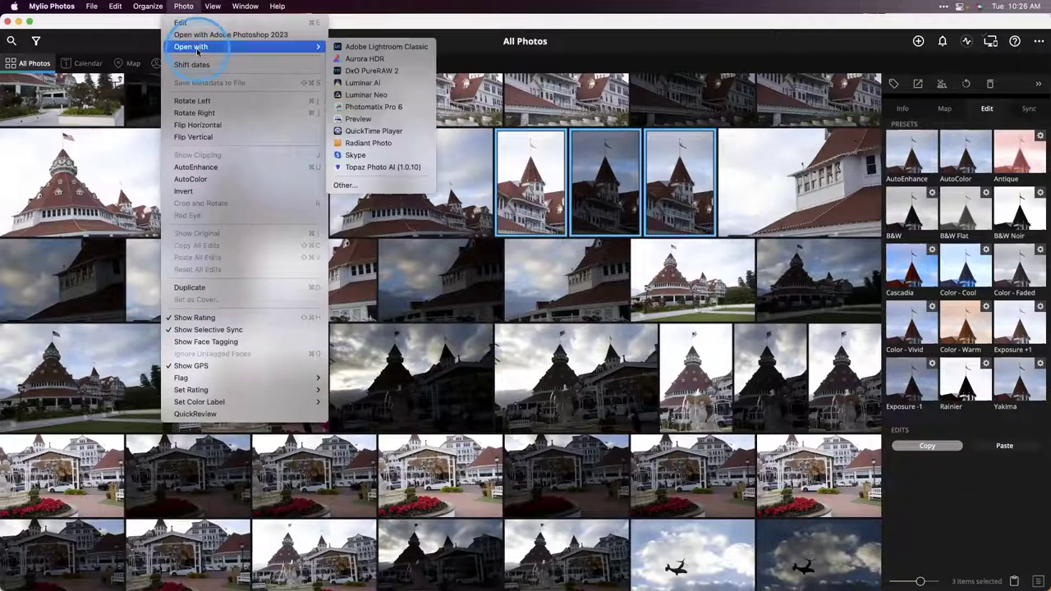
left_click(392, 97)
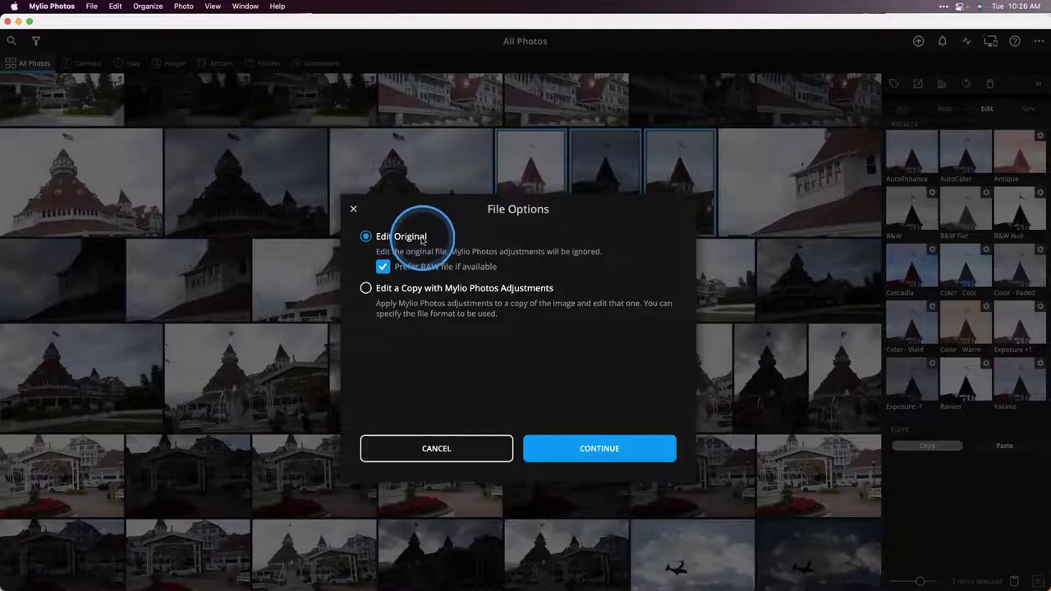
Review the image type and bit depth choices for editing a copy with Mylio Photos adjustments
left_click(402, 289)
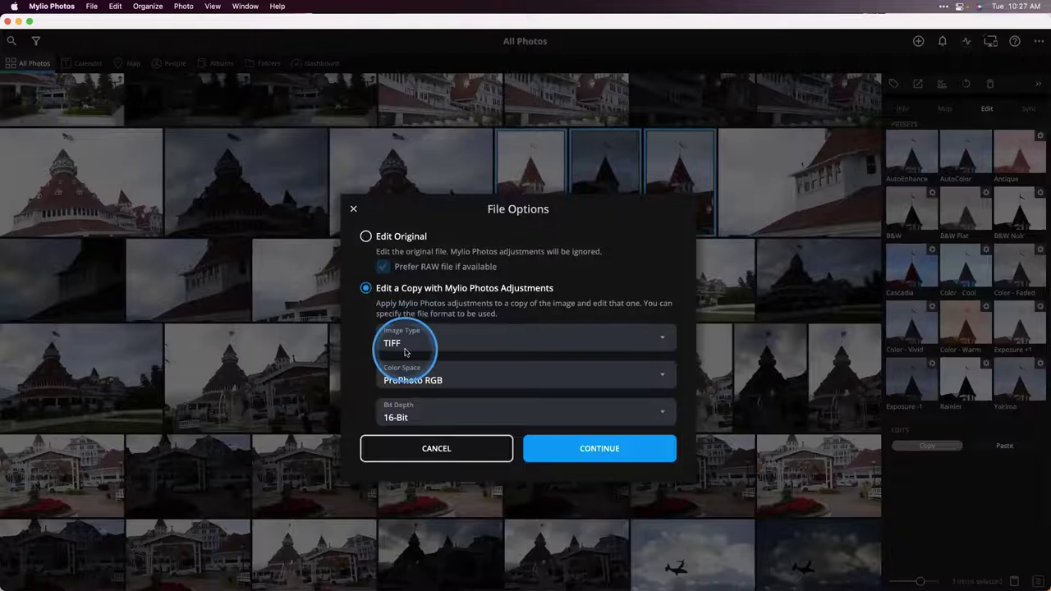
left_click(446, 344)
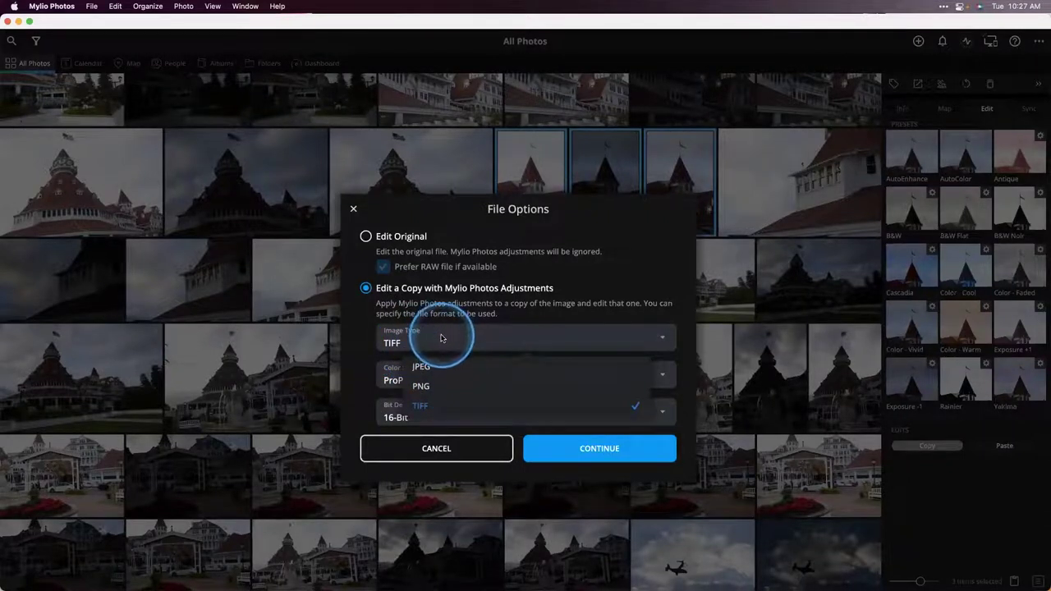
left_click(441, 338)
left_click(433, 369)
left_click(432, 370)
left_click(424, 408)
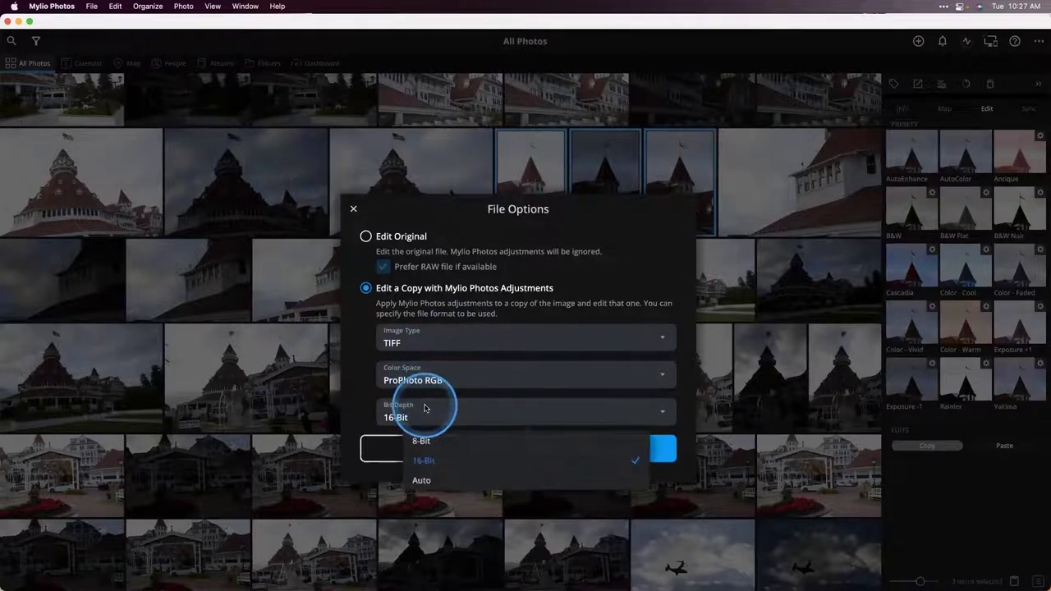
Choose to edit the original files and continue to Luminar Neo
left_click(366, 237)
left_click(365, 237)
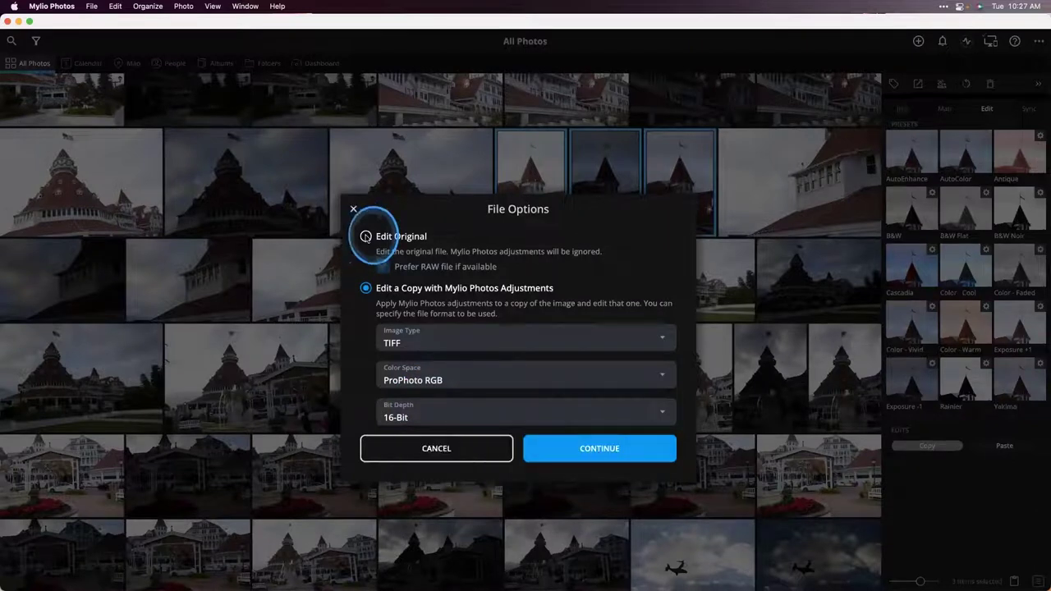
left_click(598, 451)
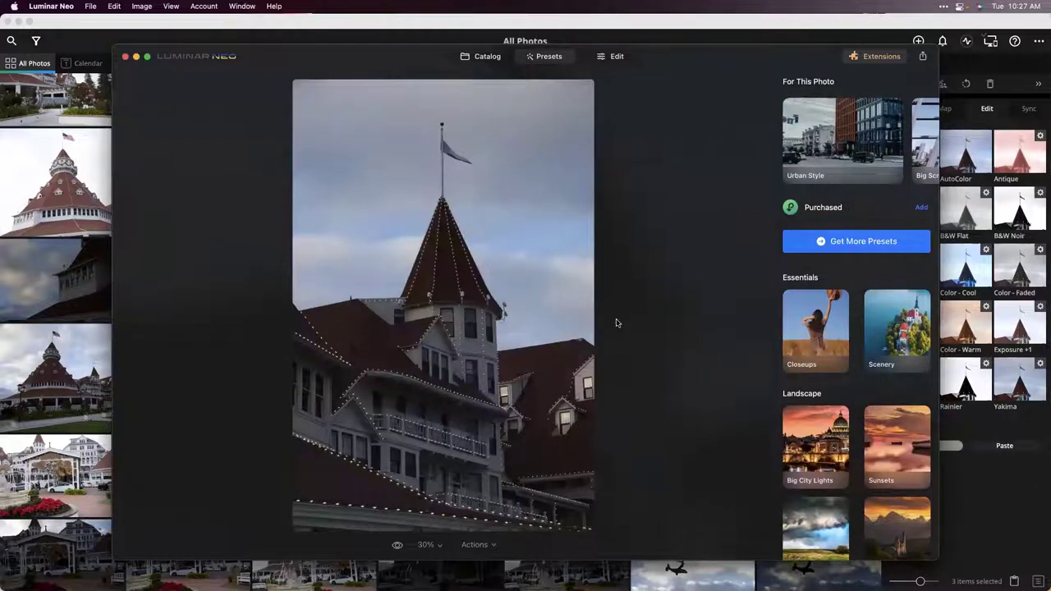
Show the Luminar Neo catalog and load the three selected turret exposures into HDR Merge
left_click(480, 56)
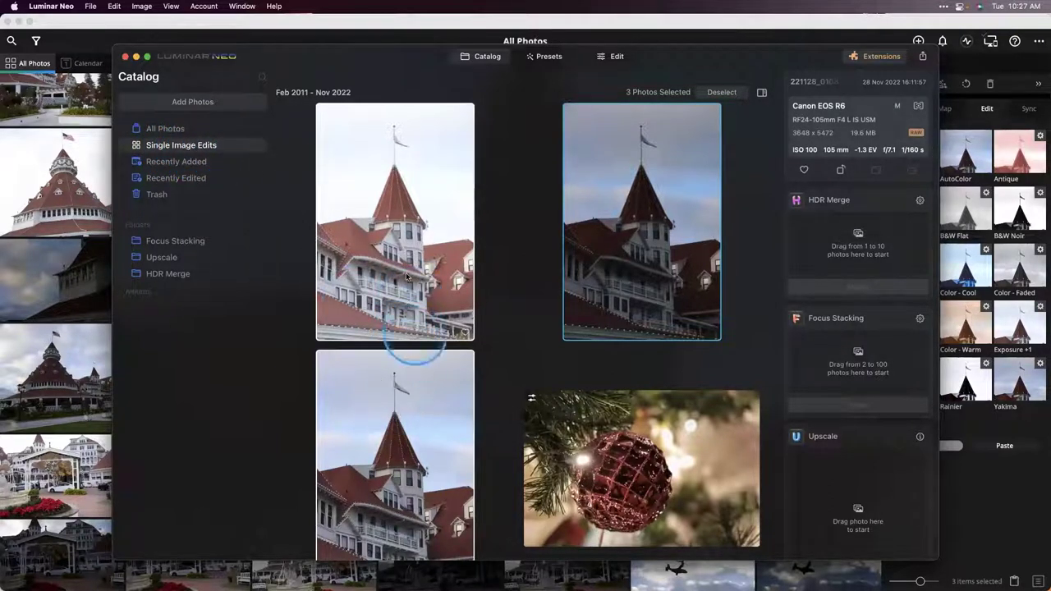
left_click(465, 58)
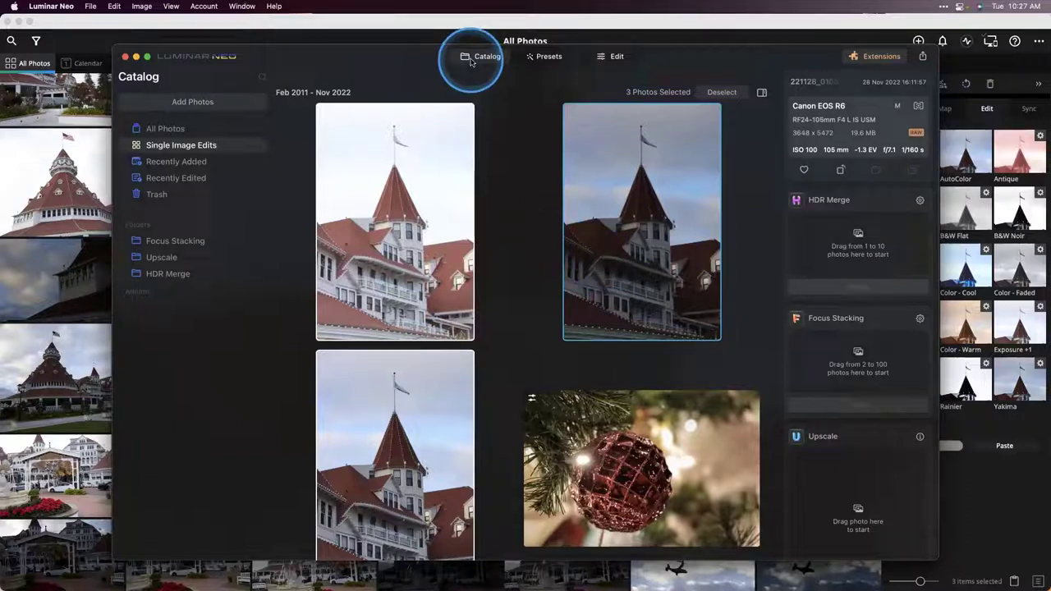
left_click_drag(641, 226, 837, 245)
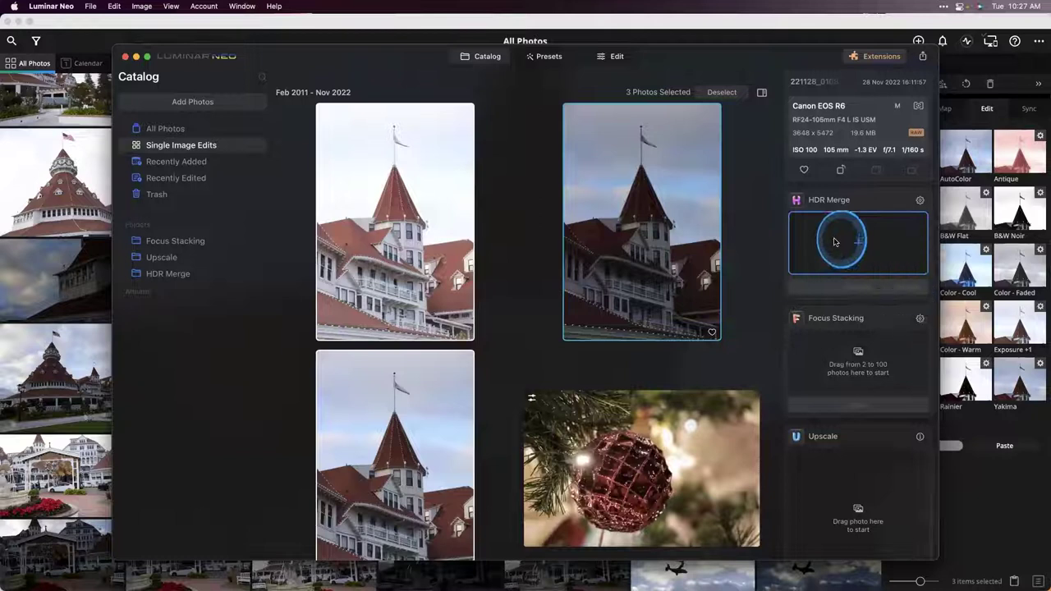
Enable Auto Alignment, Chromatic Aberration Reduction and Ghost Reduction for the HDR merge, with the ghost reduction amount set to Low
left_click(920, 201)
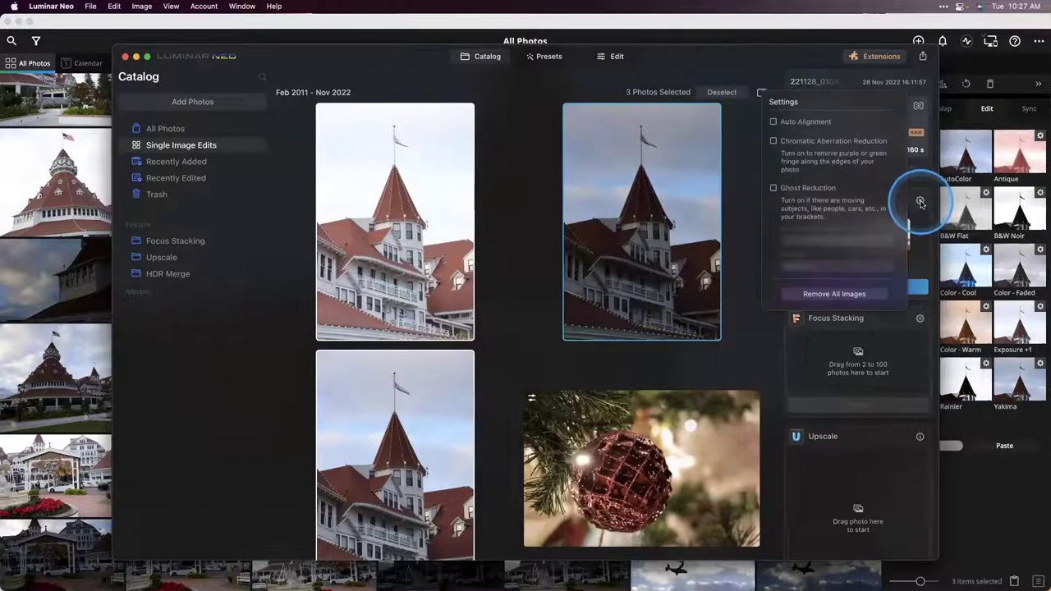
left_click(772, 121)
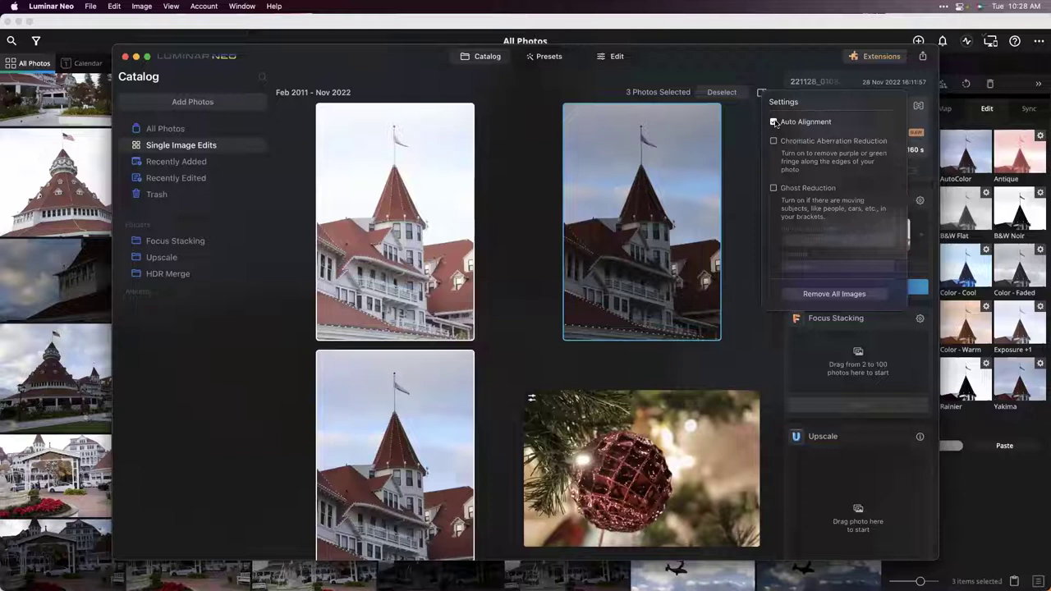
left_click(773, 140)
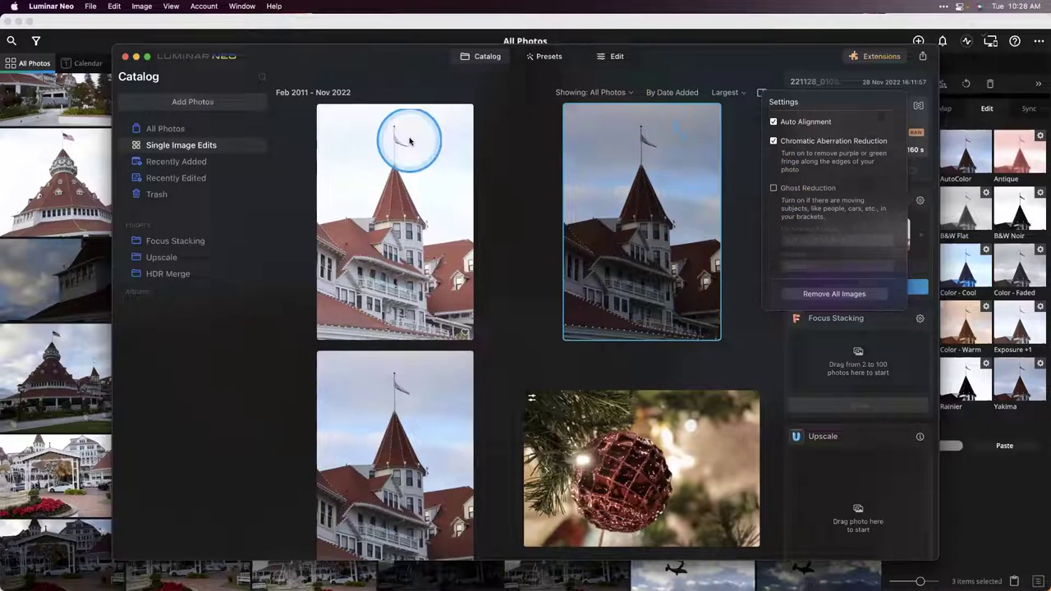
left_click(803, 190)
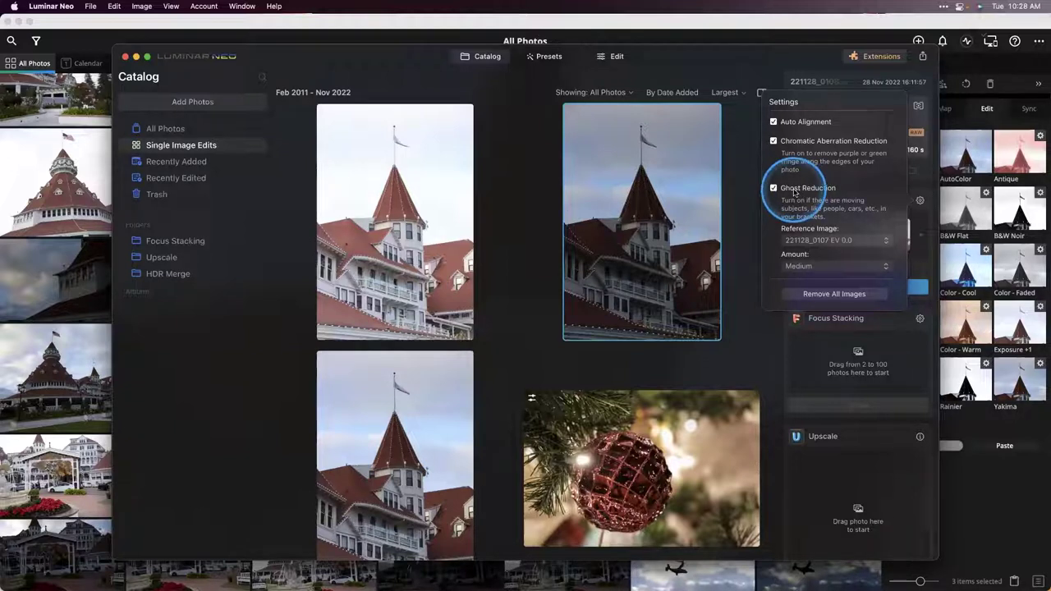
left_click(801, 266)
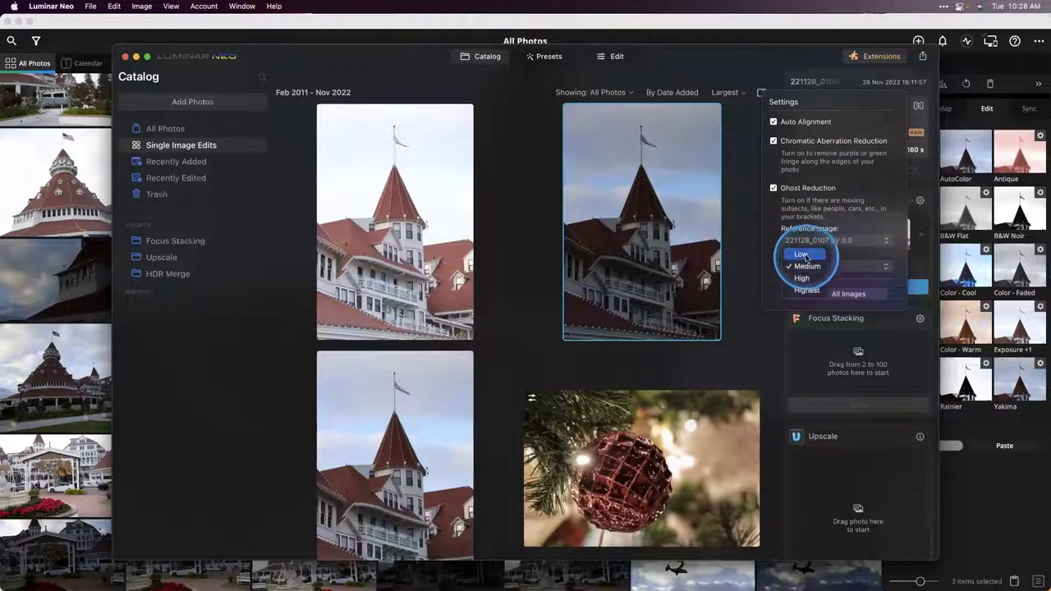
left_click(799, 254)
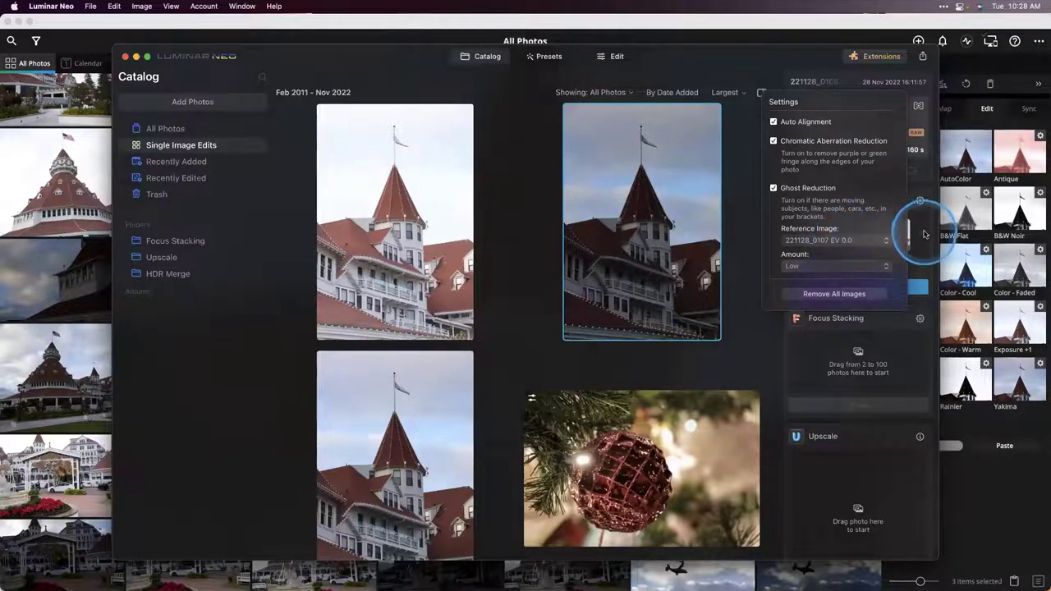
Merge the three exposures into an HDR image and open the merged turret photo for editing
left_click(850, 301)
left_click(853, 290)
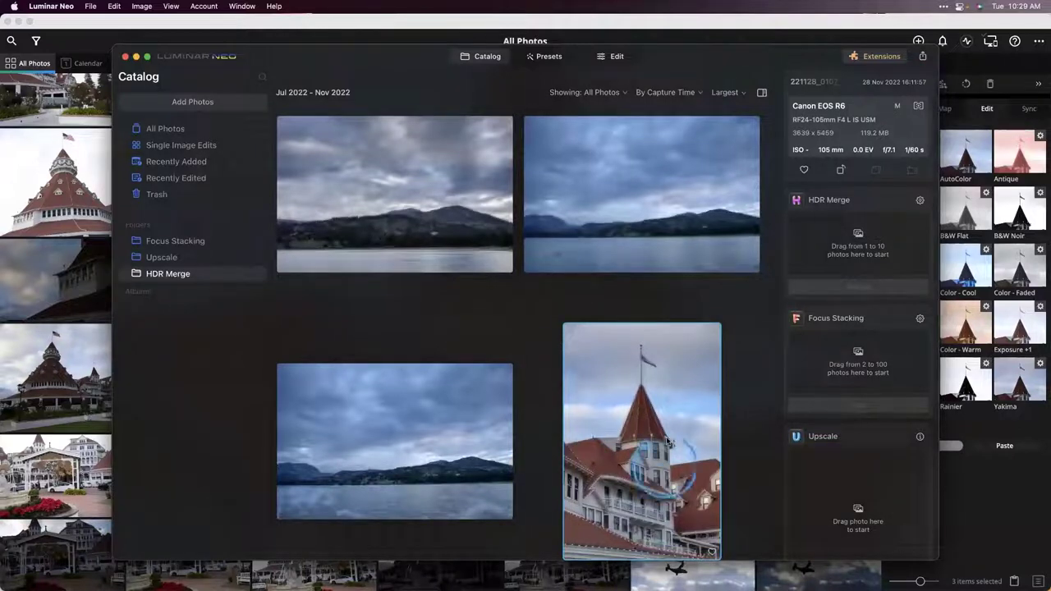
double_click(664, 470)
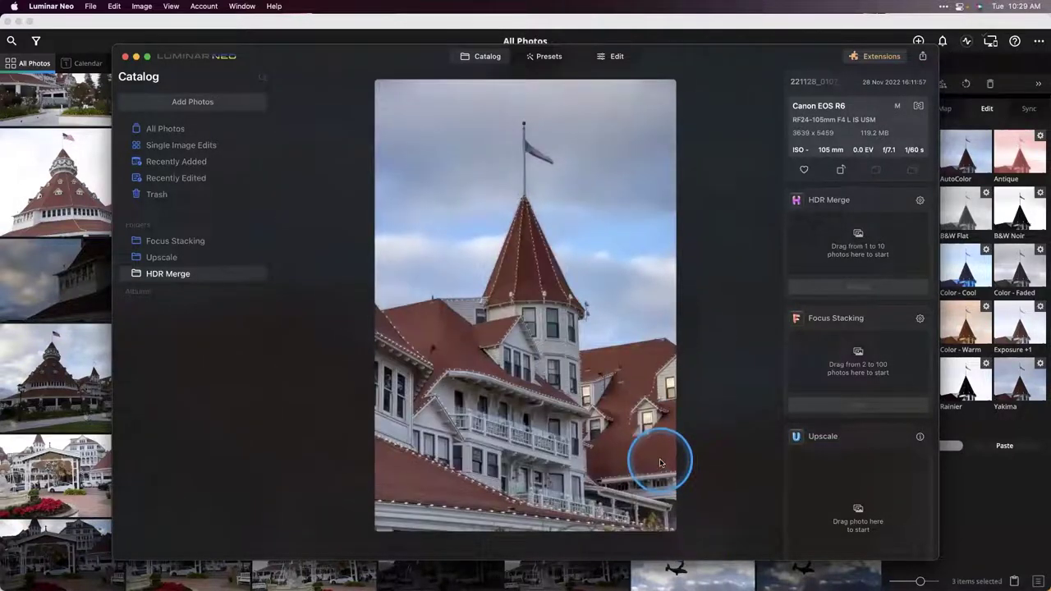
left_click(614, 58)
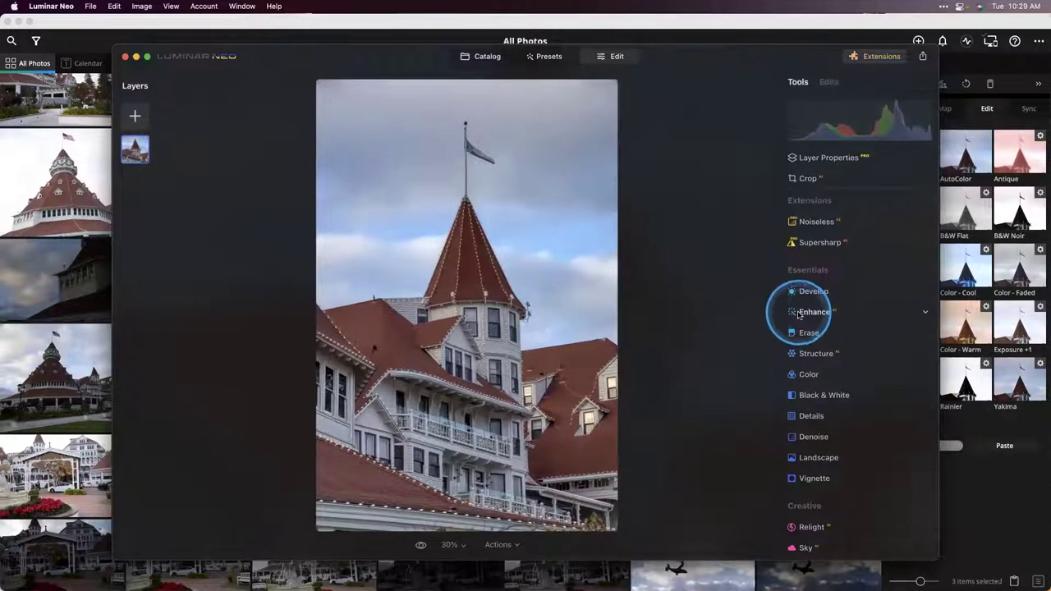
Set the merged photo's Enhance Accent to 31 and its Structure Amount to 19
left_click(794, 314)
left_click_drag(804, 380, 837, 375)
left_click(810, 462)
left_click_drag(856, 420, 867, 422)
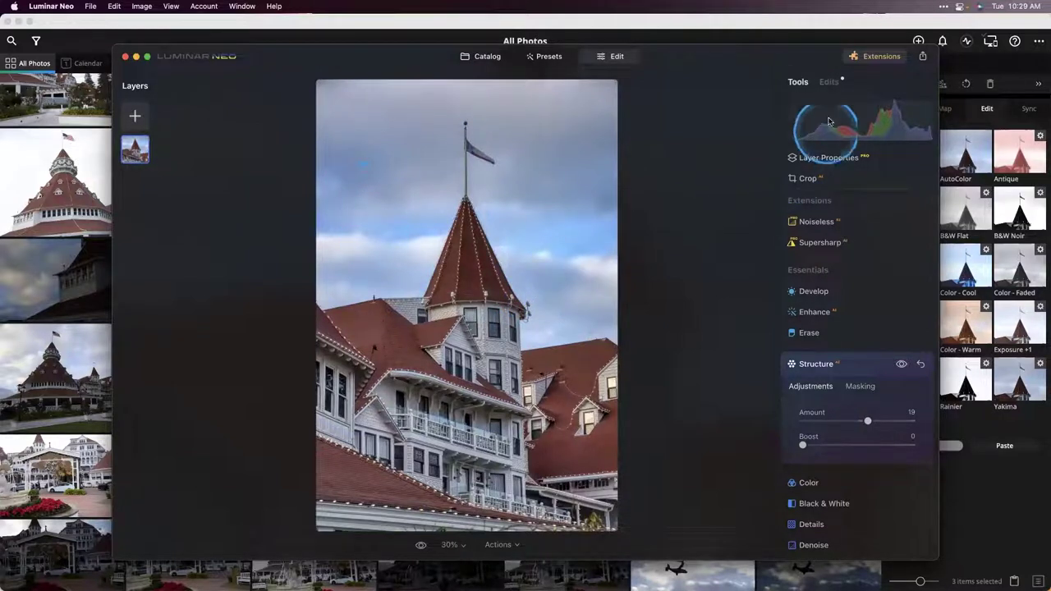
Reopen the applied Enhance edit, set Sky Enhancer to 9, and return to the Structure settings
left_click(828, 83)
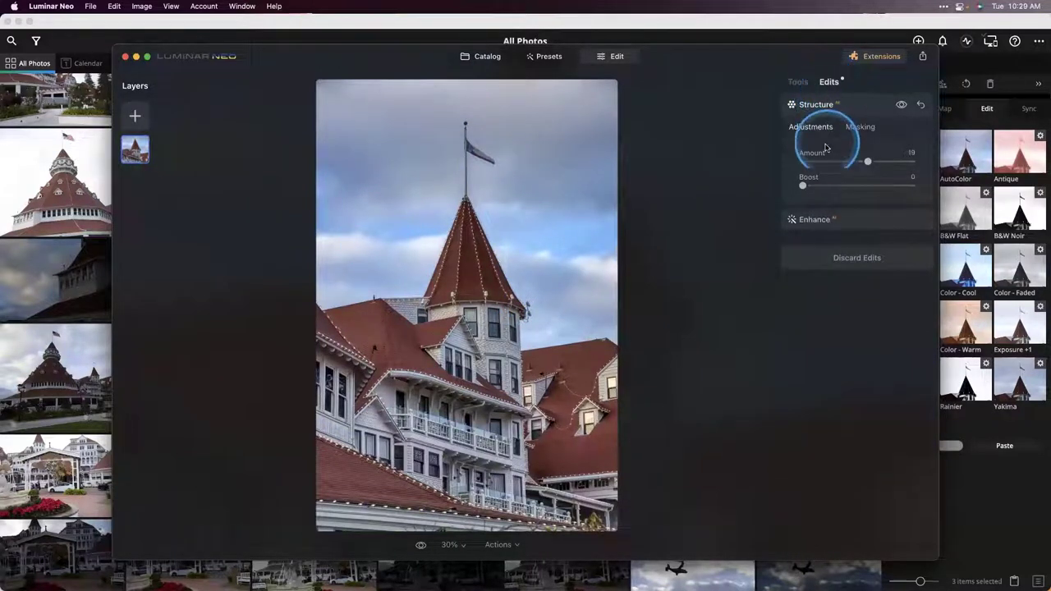
left_click(821, 219)
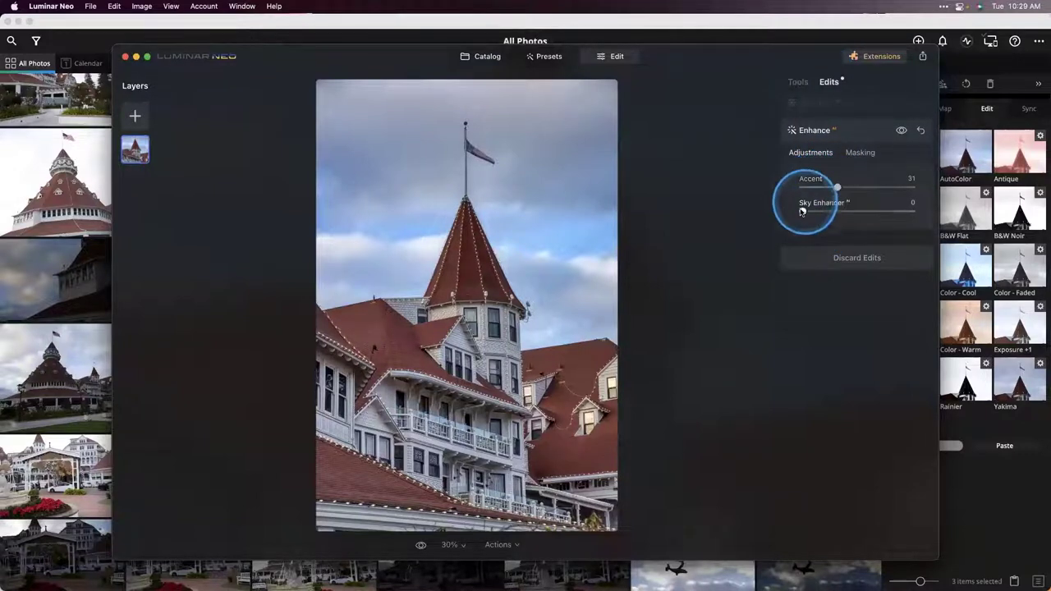
mouse_move(803, 213)
left_mouse_down()
mouse_move(842, 216)
mouse_move(814, 210)
left_mouse_up()
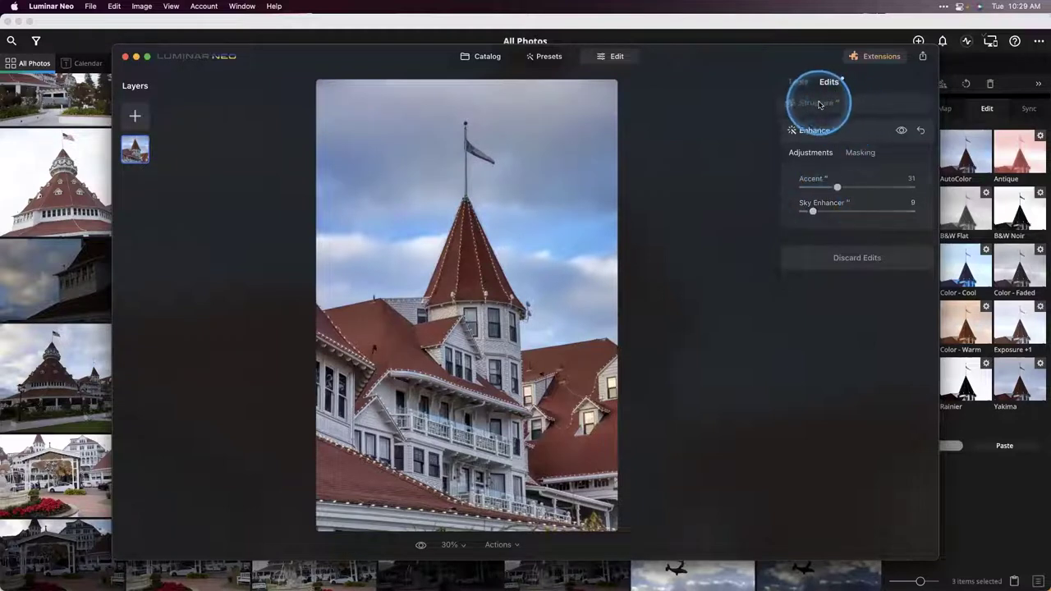
left_click(817, 101)
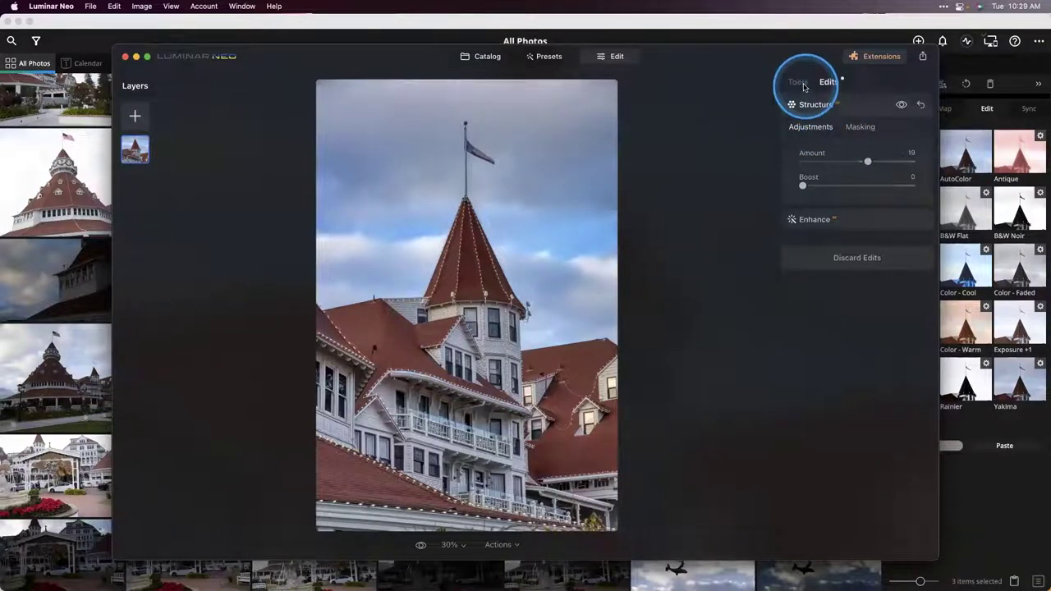
Straighten the turret photo slightly, crop in a little from its edges, and apply the crop
left_click(797, 82)
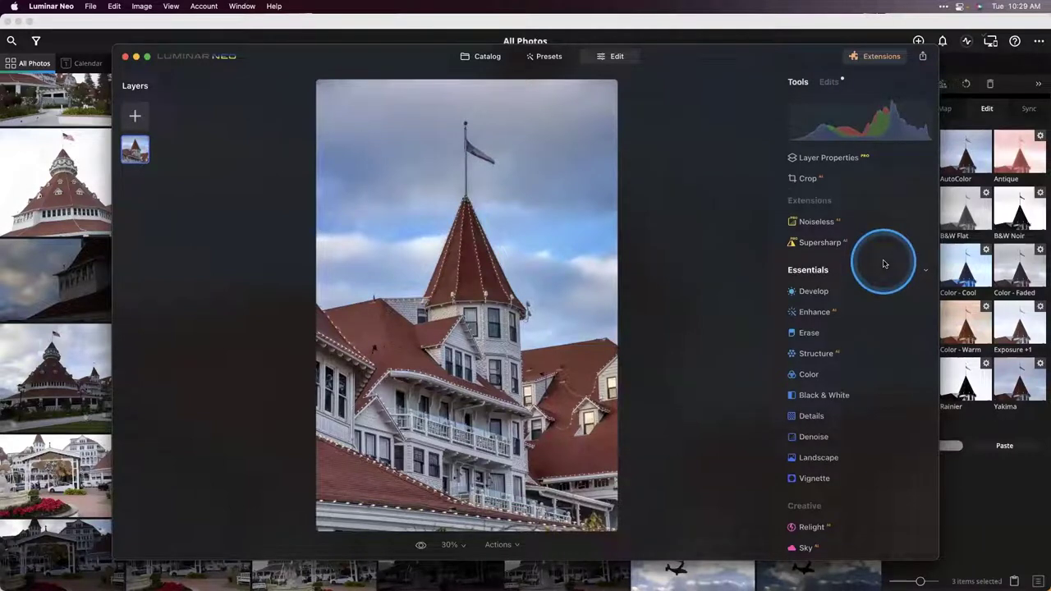
left_click(813, 181)
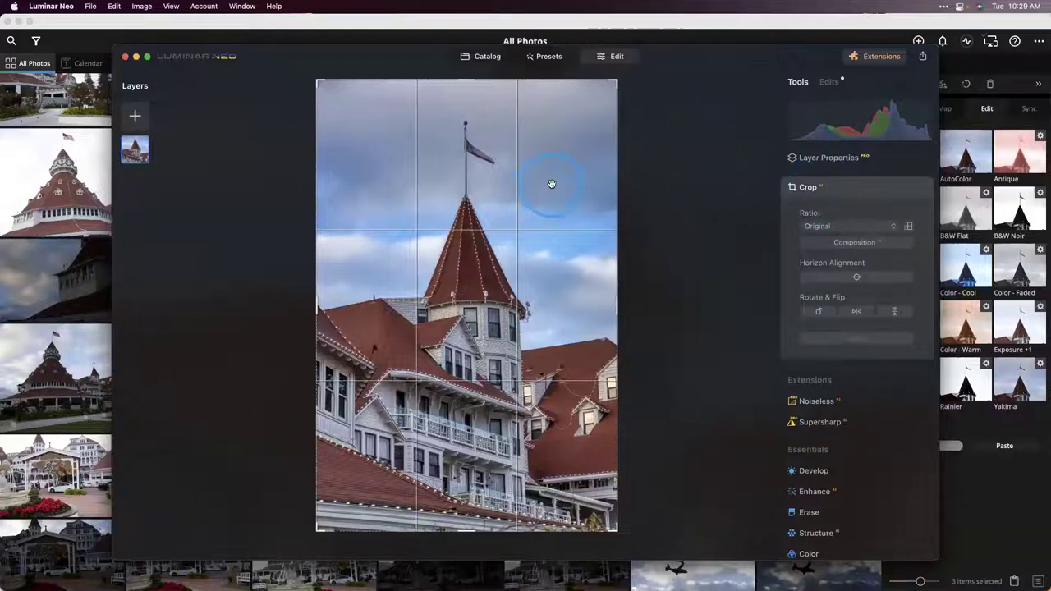
left_click_drag(631, 188, 635, 182)
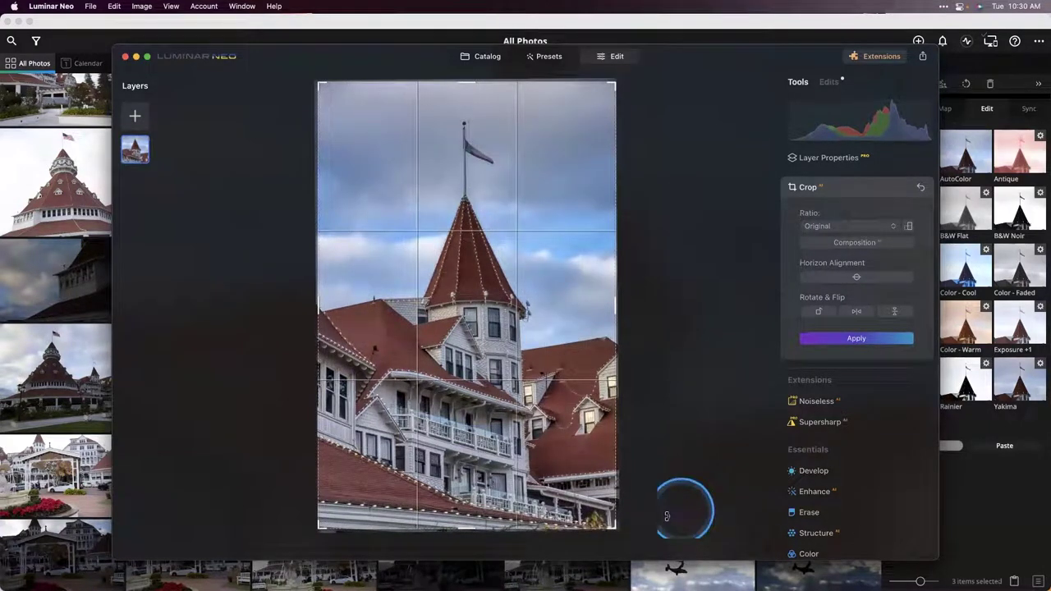
left_click_drag(613, 526, 607, 517)
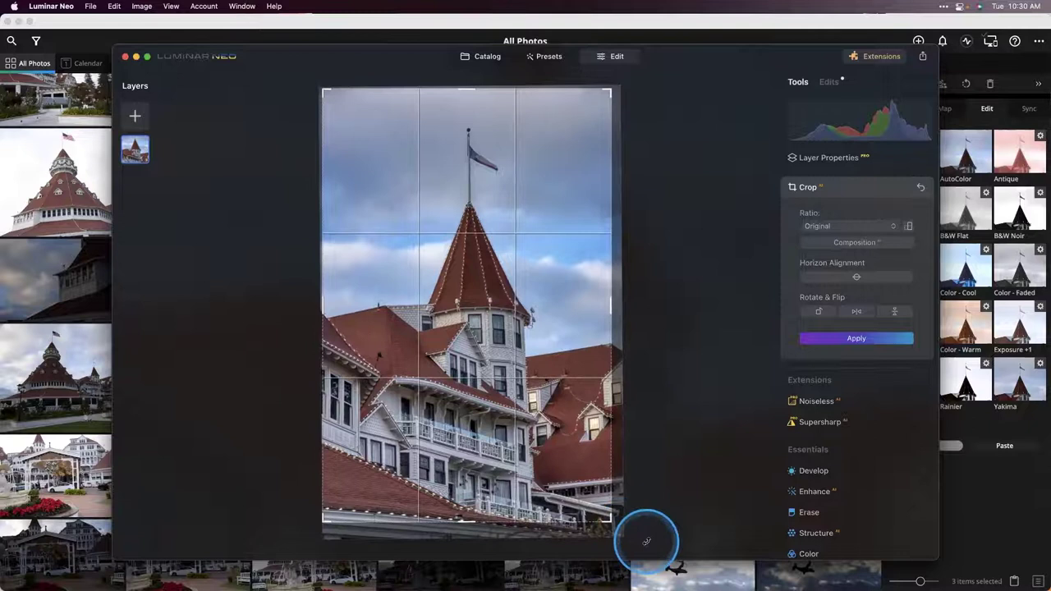
left_click(646, 541)
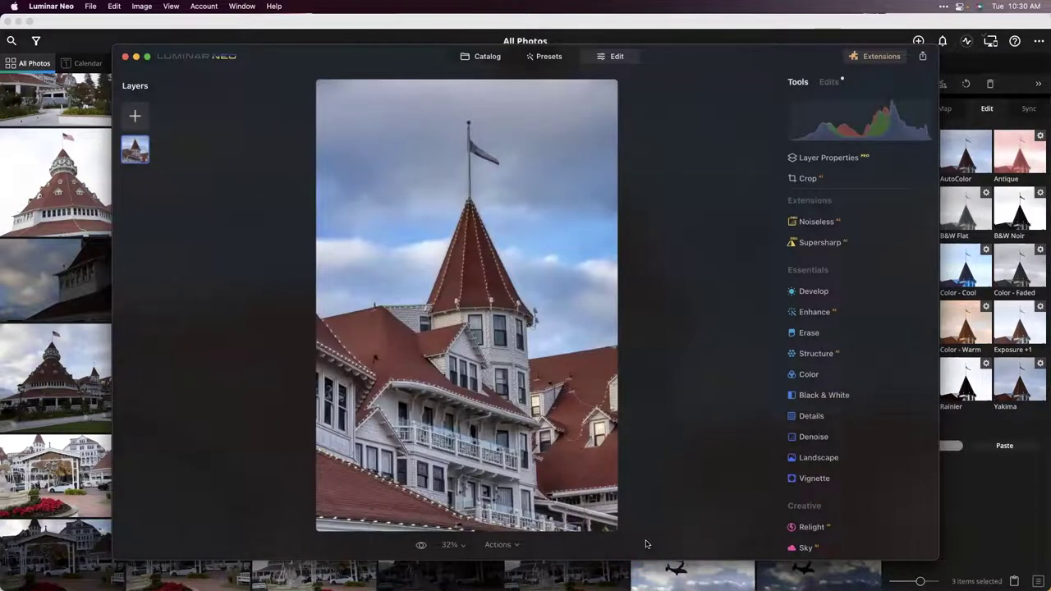
Compare the edited turret photo with its before view and with the brightest original in Mylio Photos, then return to Luminar Neo
left_click(421, 546)
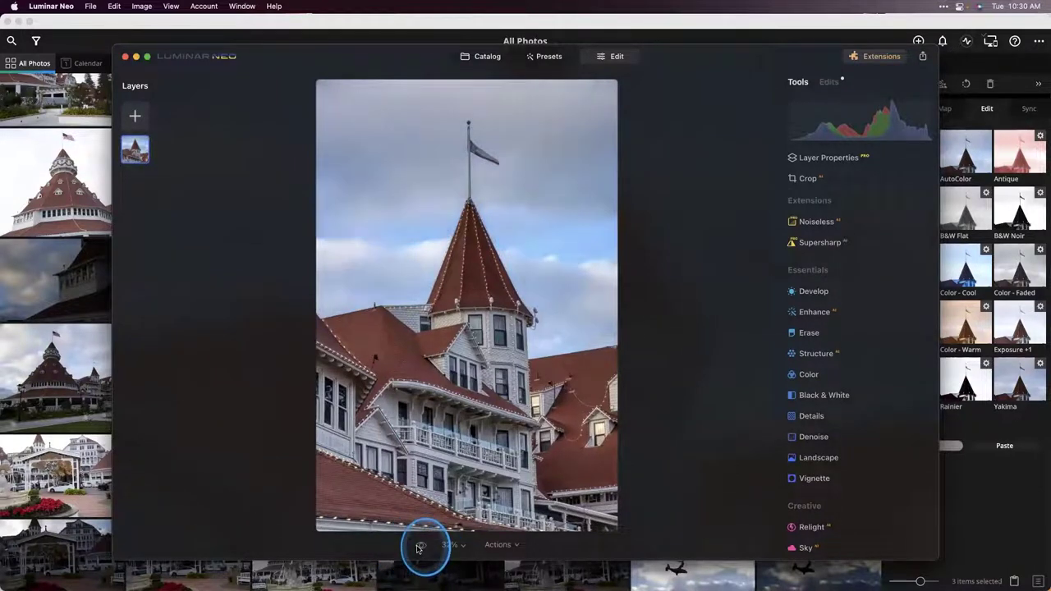
left_click(420, 546)
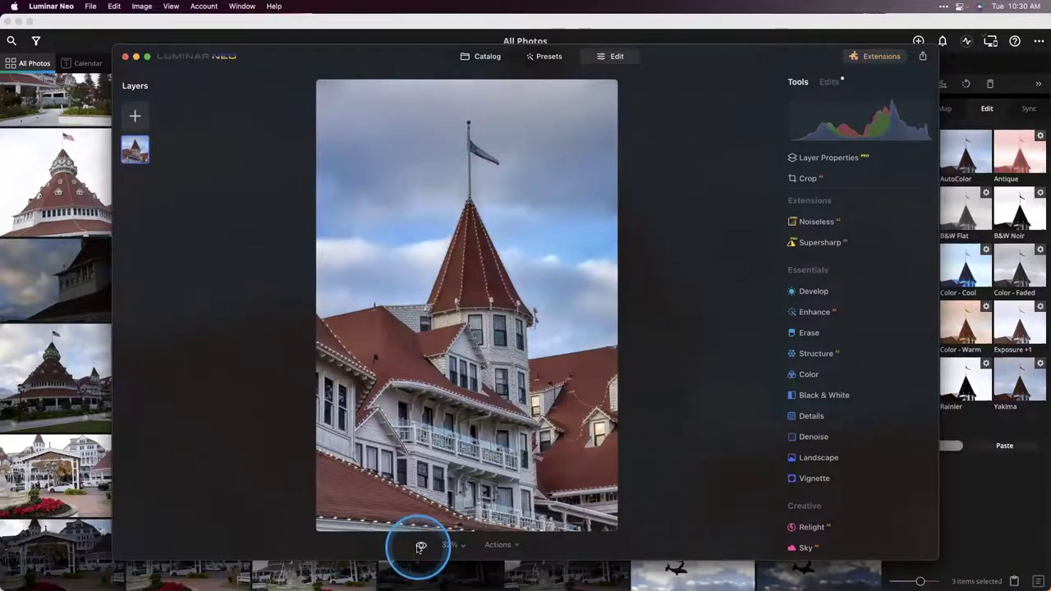
key("super+Tab")
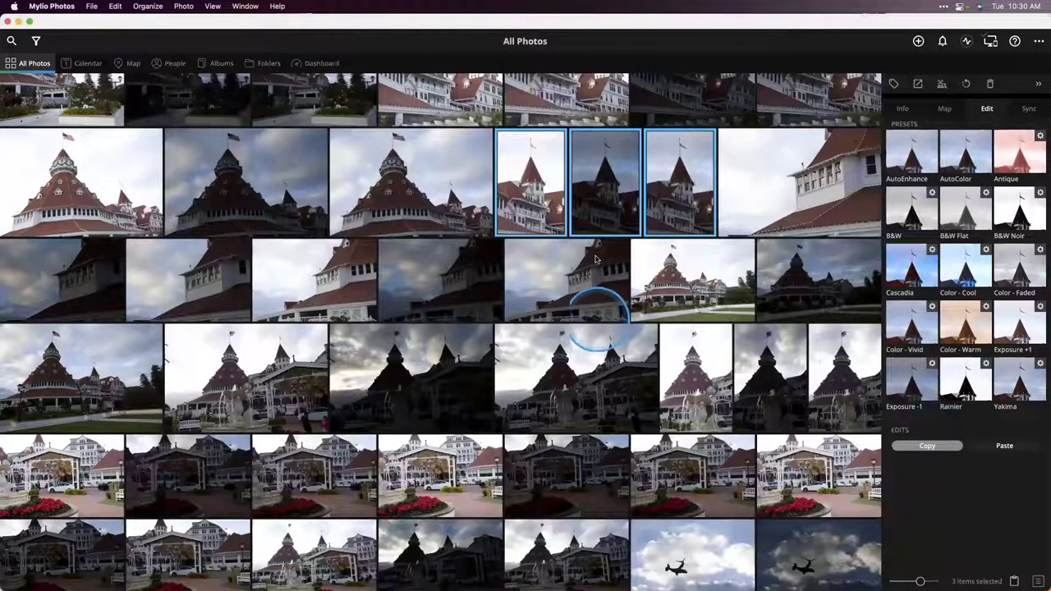
left_click(564, 201)
double_click(534, 189)
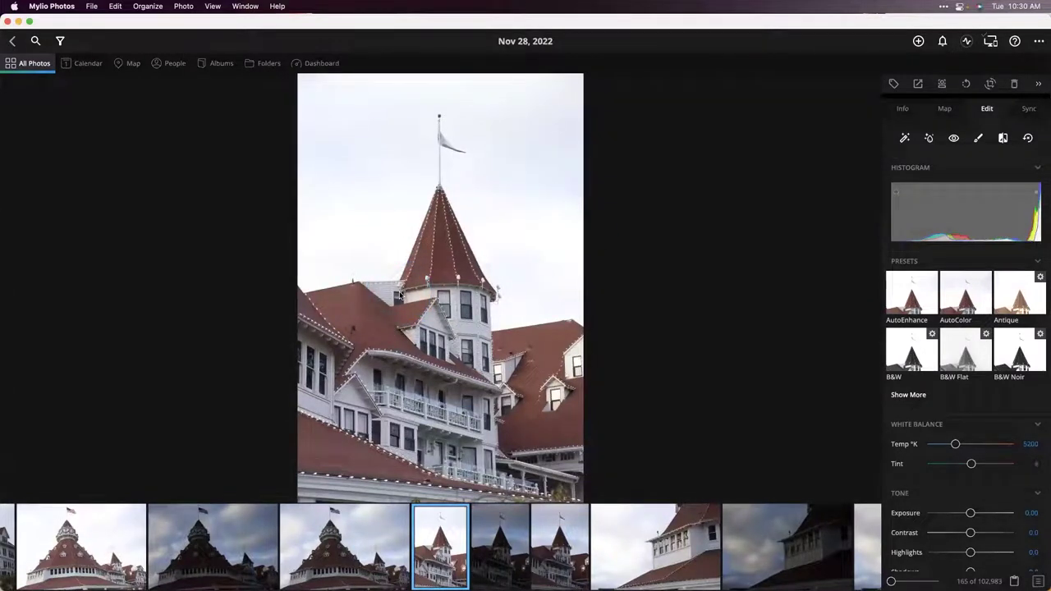
key("super+Tab")
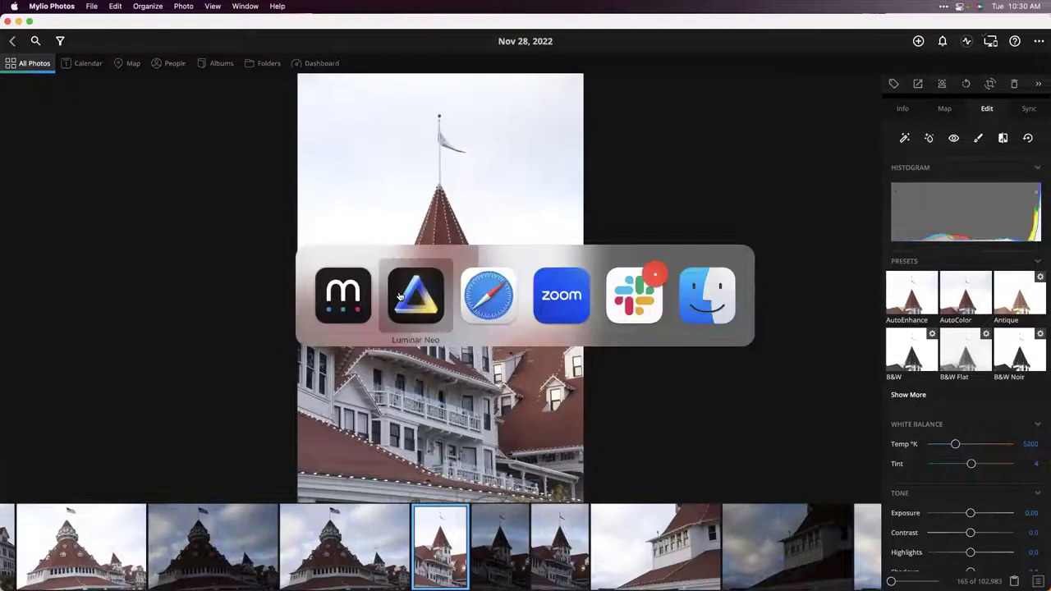
left_click(400, 296)
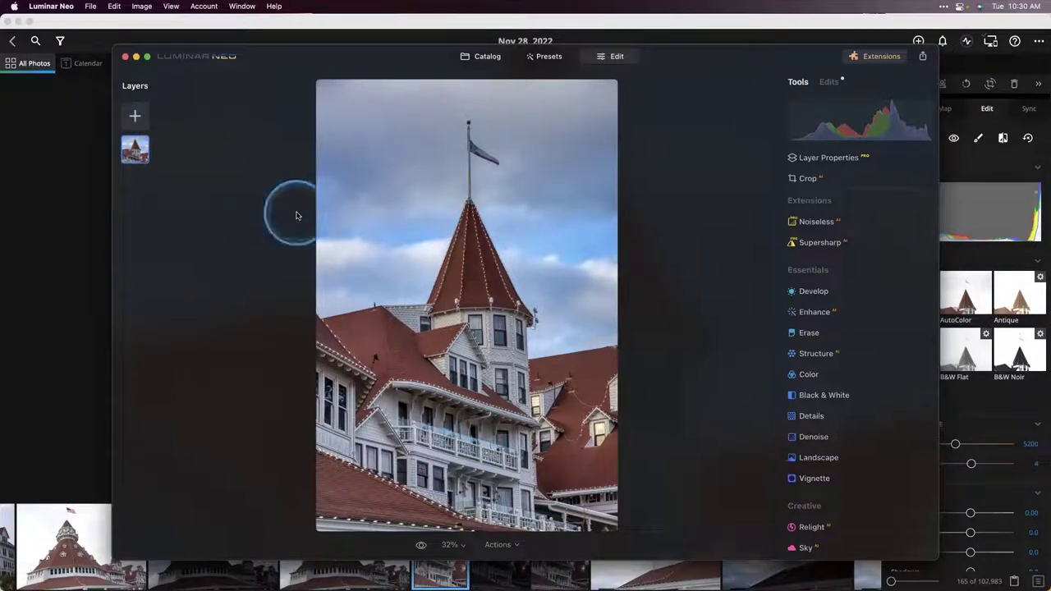
Start exporting the edited HDR photo to disk, with the Mylio Inbox folder as the destination
left_click(86, 7)
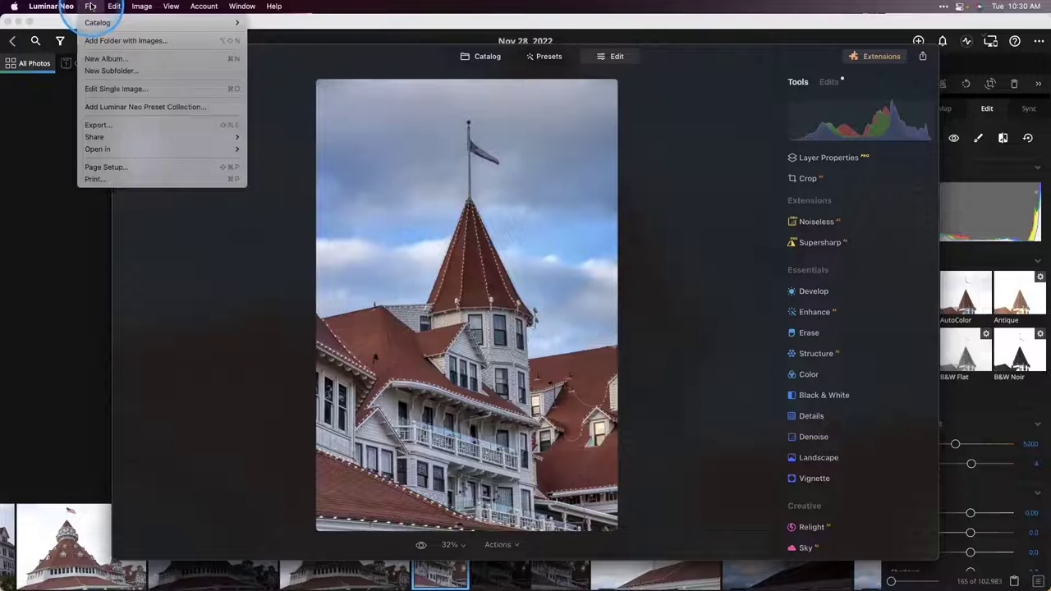
left_click(125, 126)
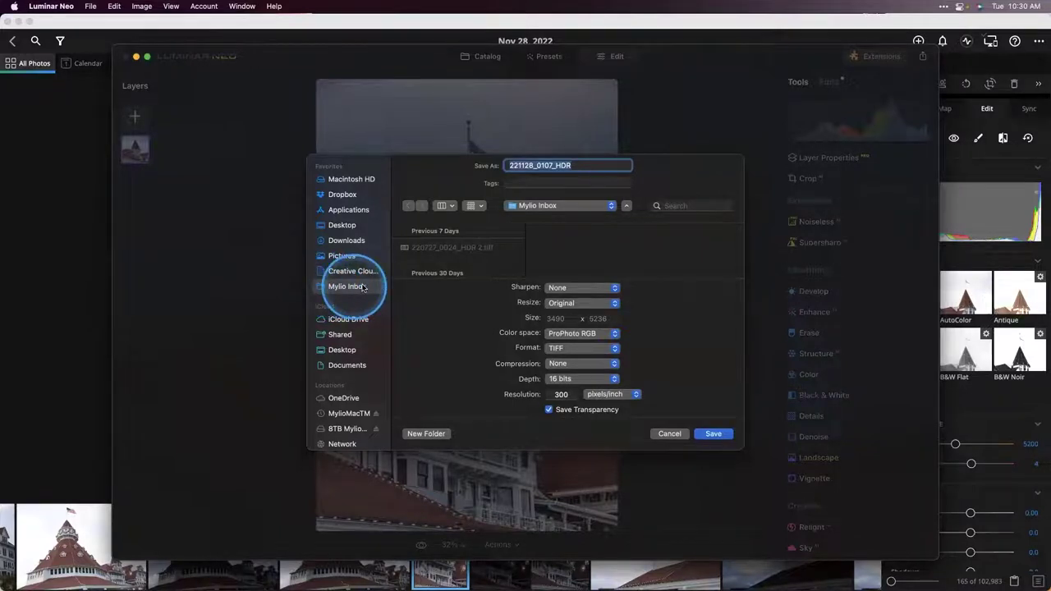
left_click(364, 287)
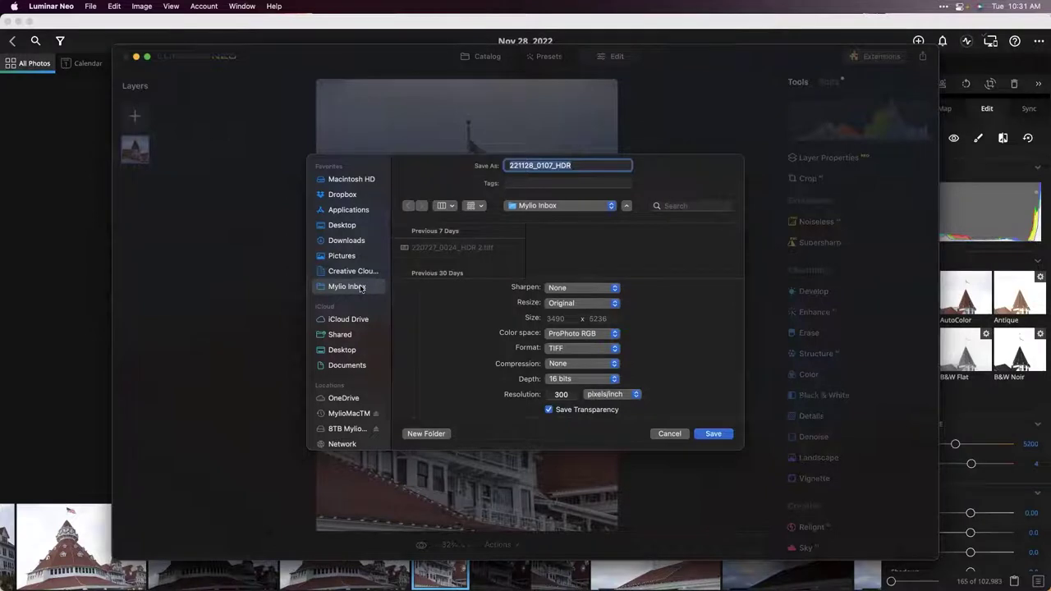
left_click(362, 288)
left_click(364, 289)
left_click_drag(372, 215, 368, 268)
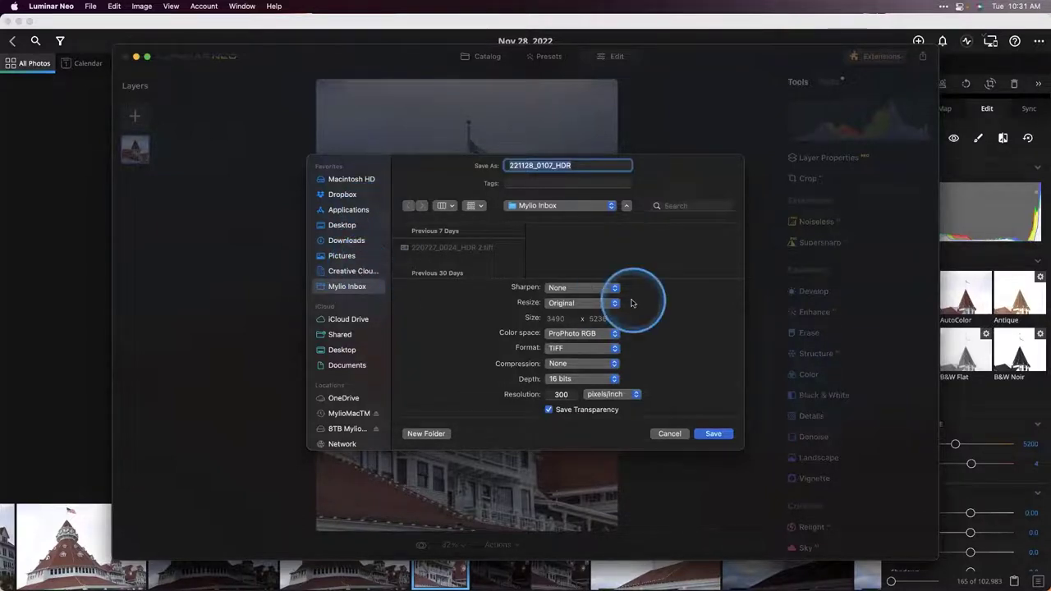
Set the export sharpening to Low and save 221128_0107_HDR as a 16-bit ProPhoto RGB TIFF
left_click(566, 289)
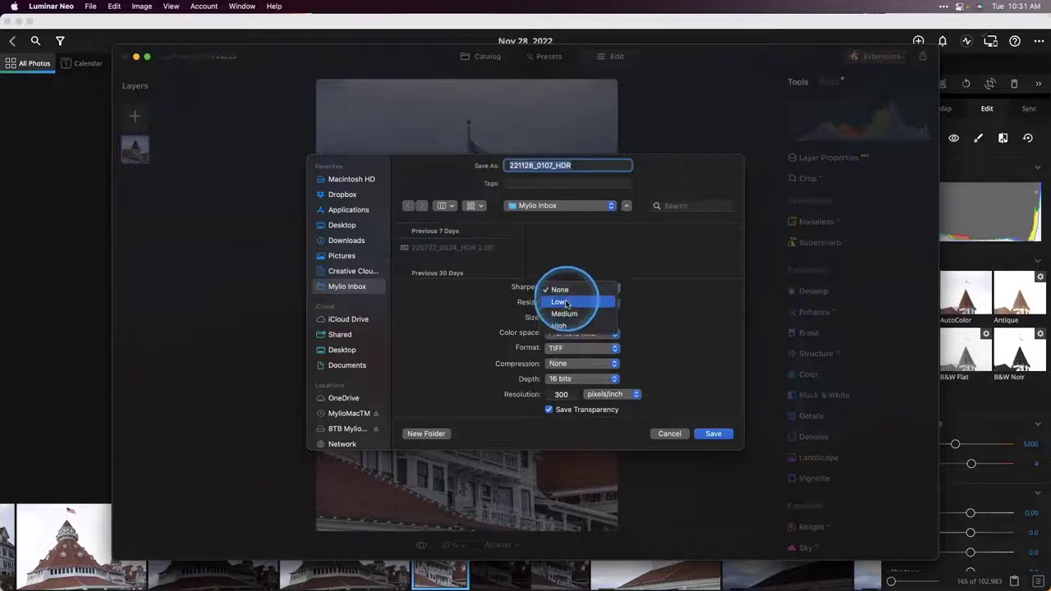
left_click(566, 304)
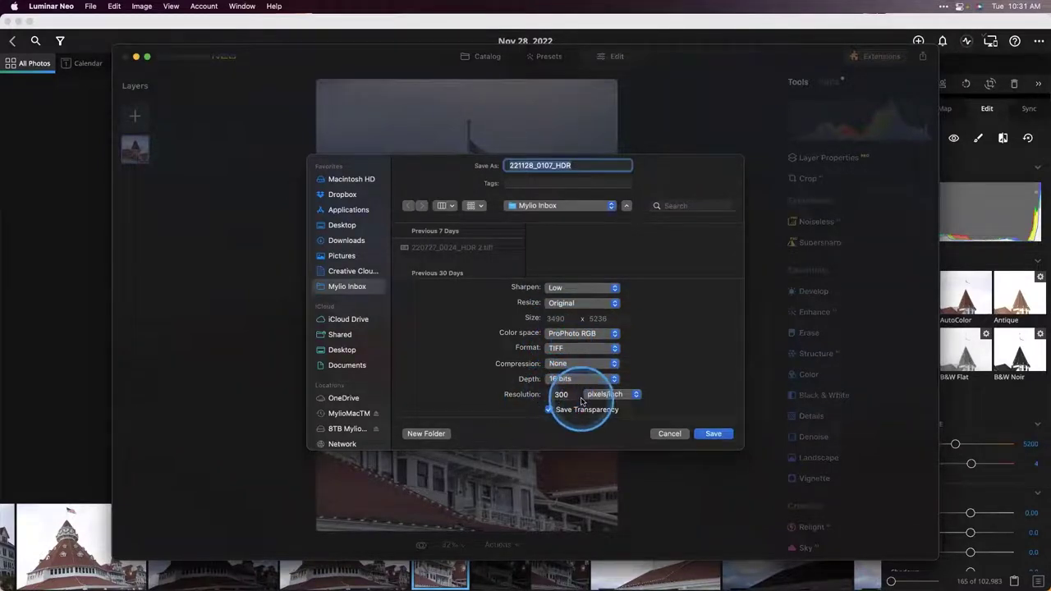
left_click(712, 434)
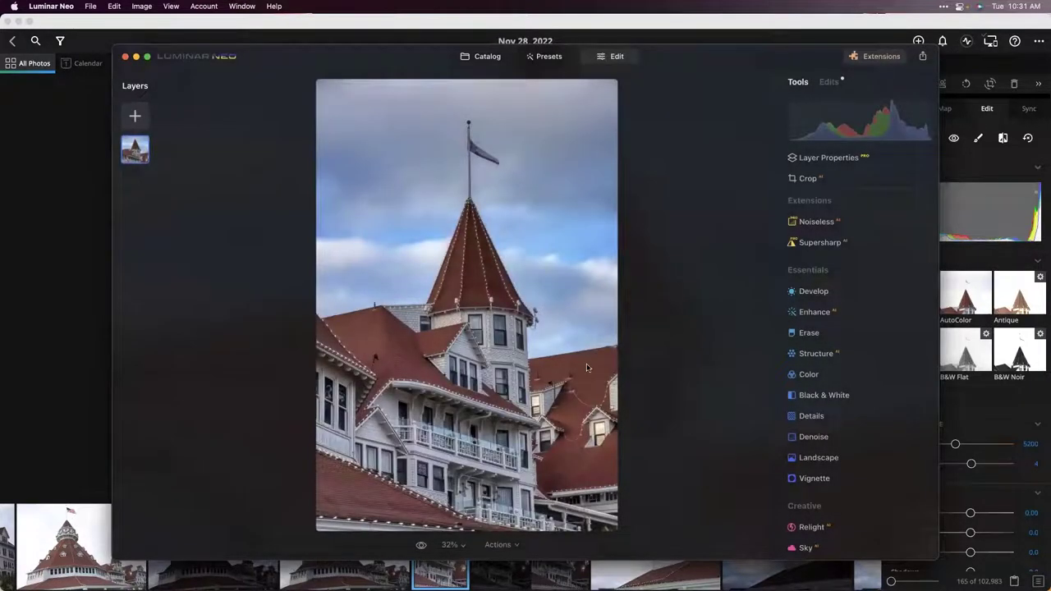
Switch to Mylio Photos and open the Mylio Inbox folder
left_click(449, 348)
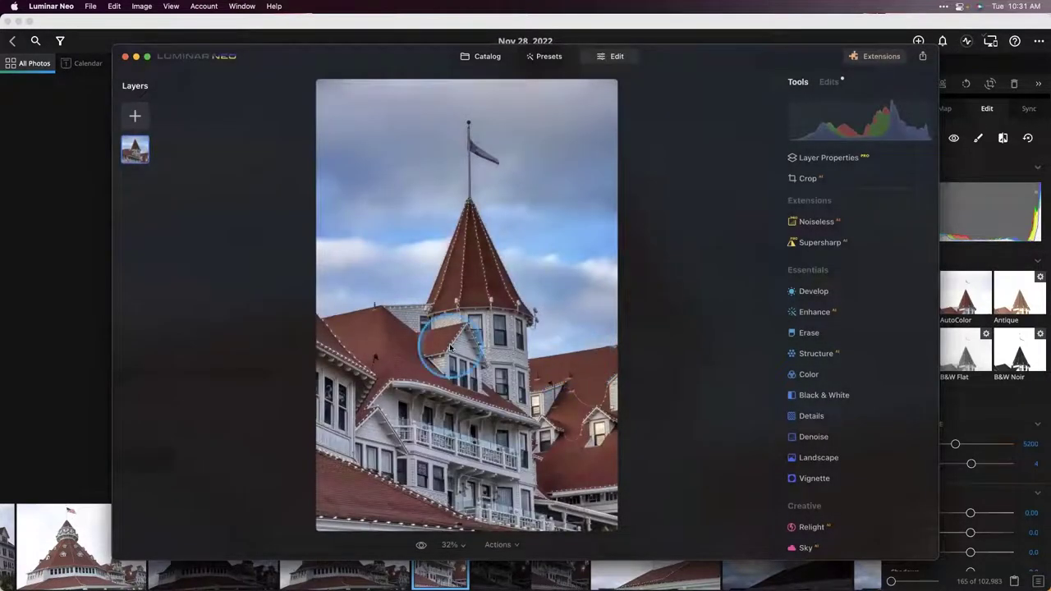
key("super+Tab")
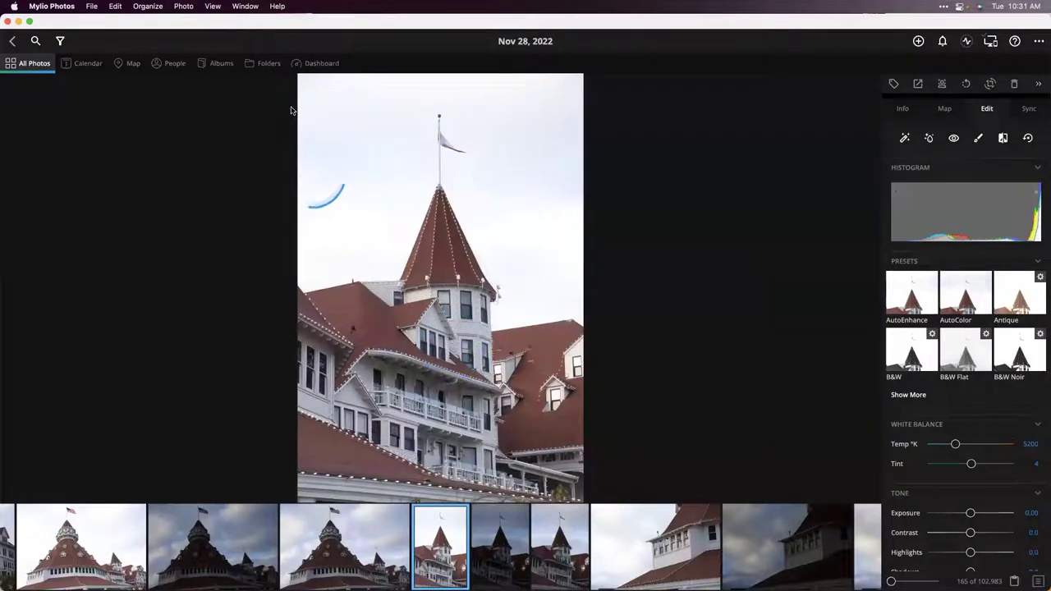
left_click(271, 64)
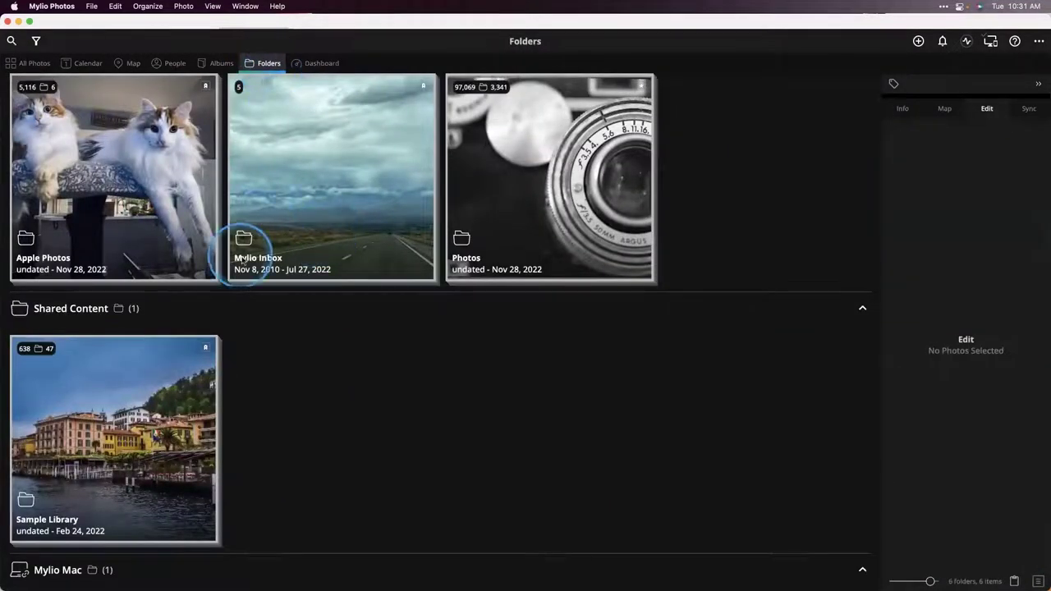
left_click(298, 242)
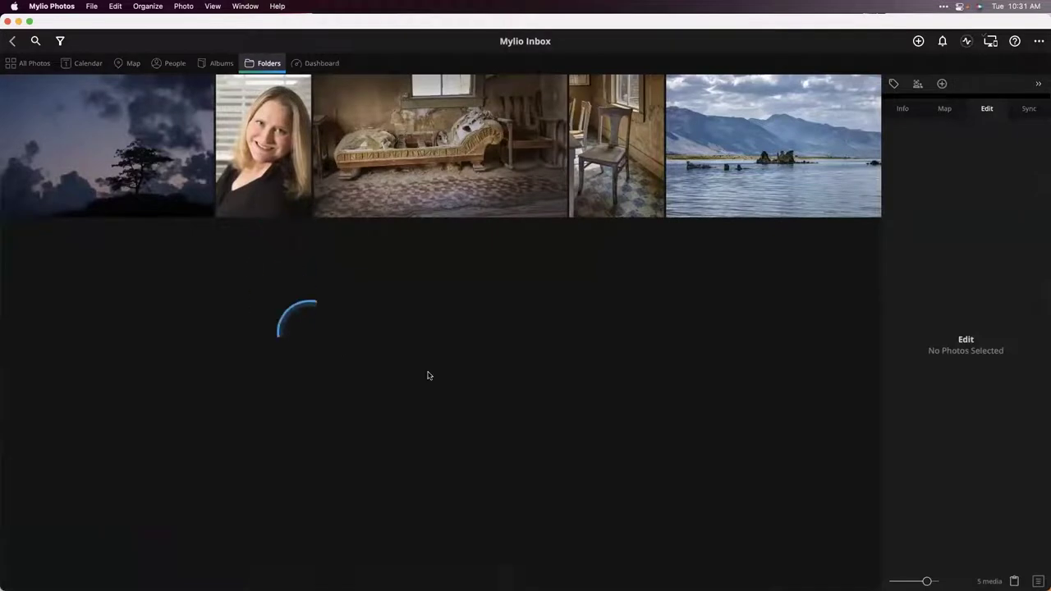
left_click(438, 403)
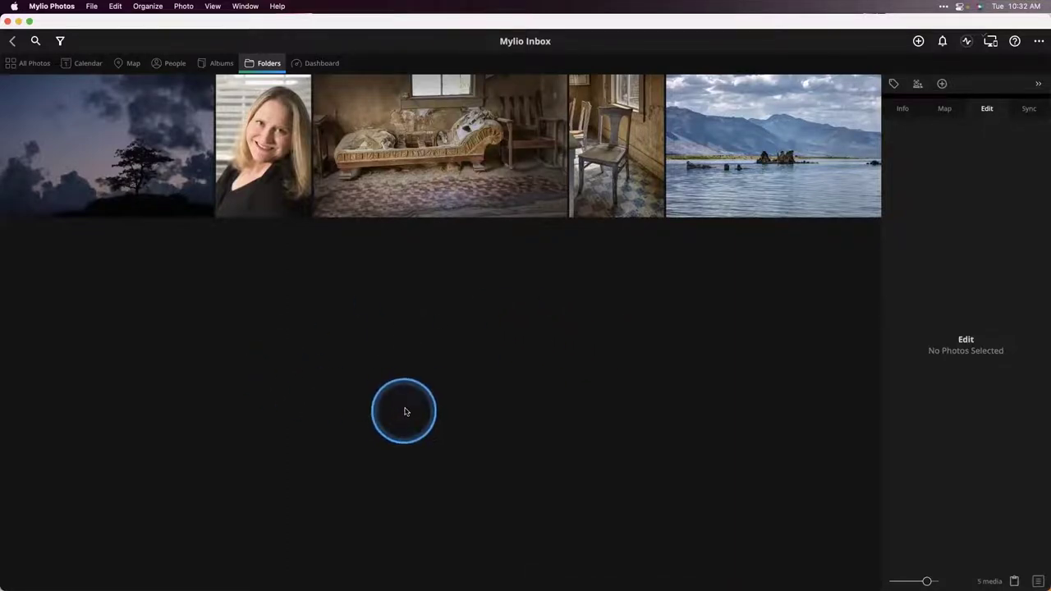
Show the info of the antique sofa photo in the Mylio Inbox and start moving it to another folder
left_click(457, 164)
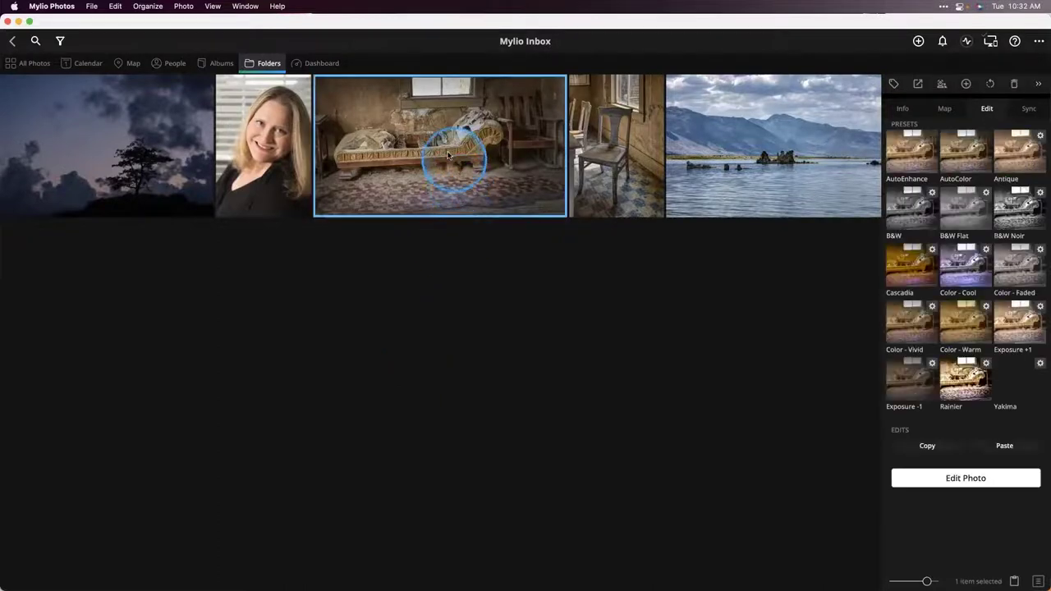
left_click(902, 109)
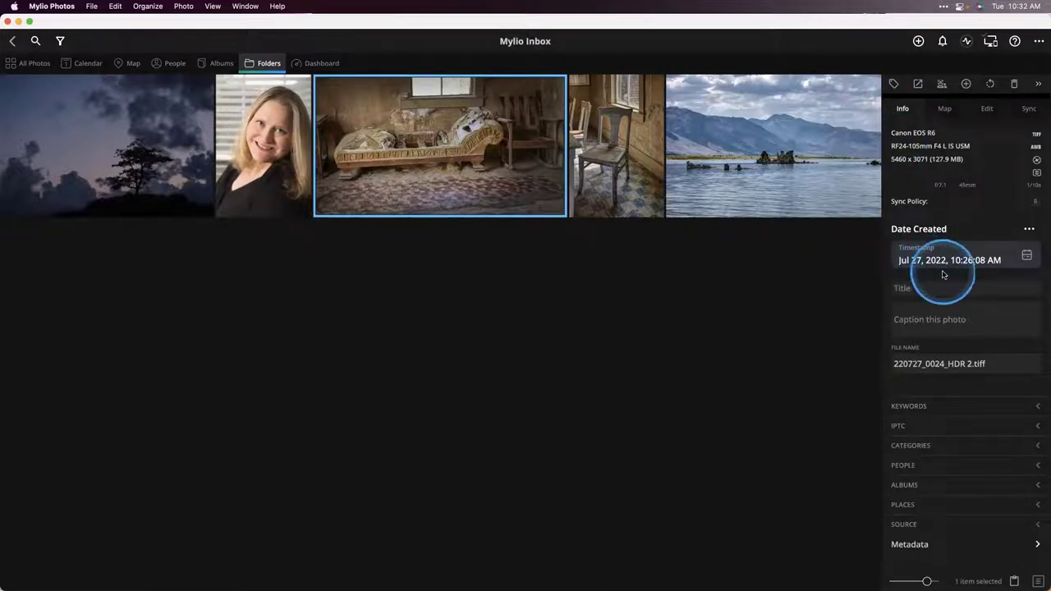
right_click(452, 174)
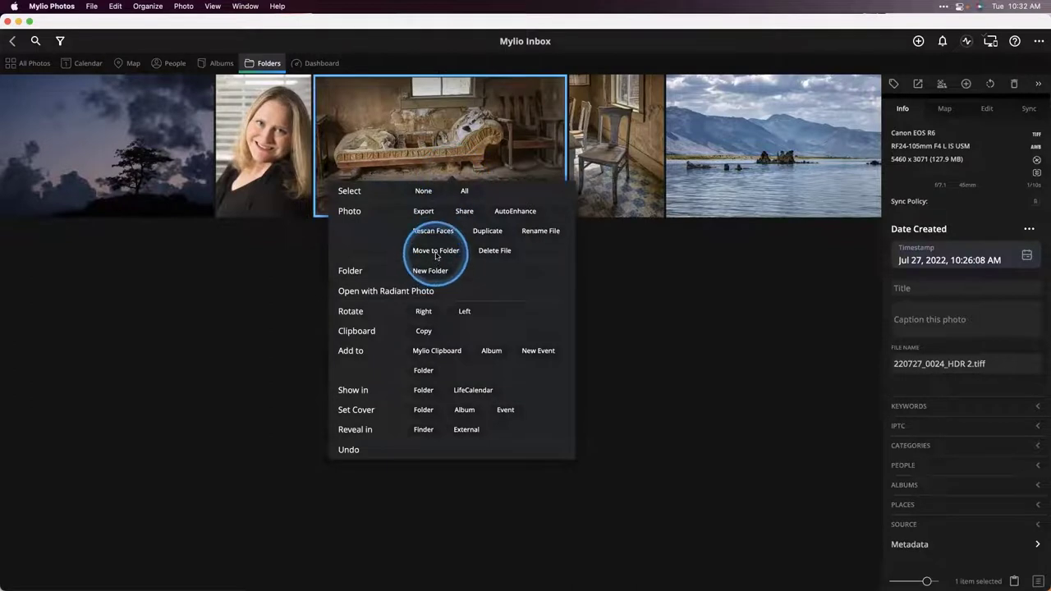
left_click(436, 253)
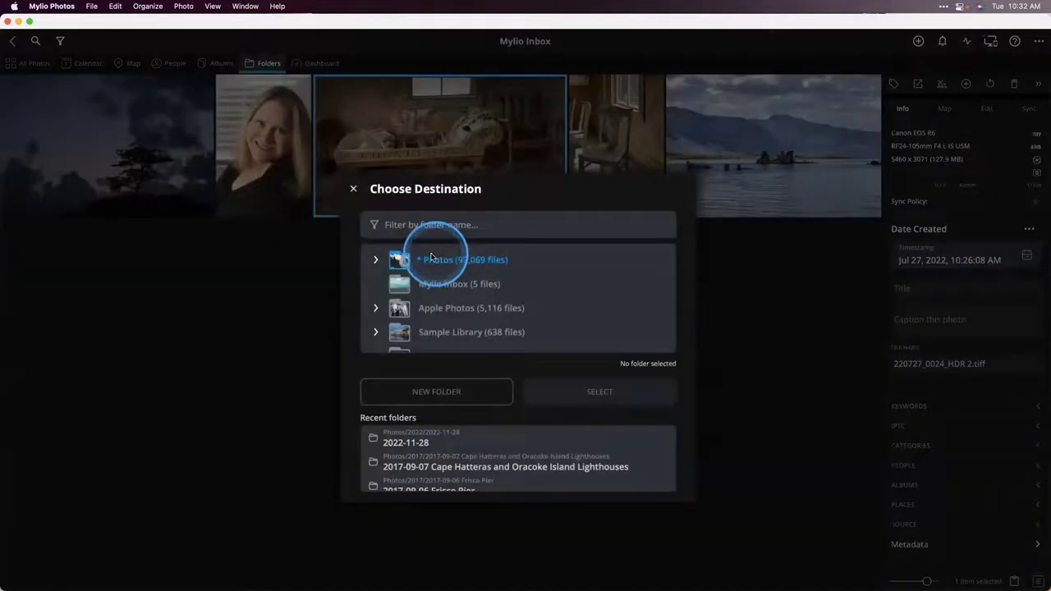
Move the sofa photo into the folder for its capture date, 2022-07-27, within the 2022 folder under Photos
left_click(374, 260)
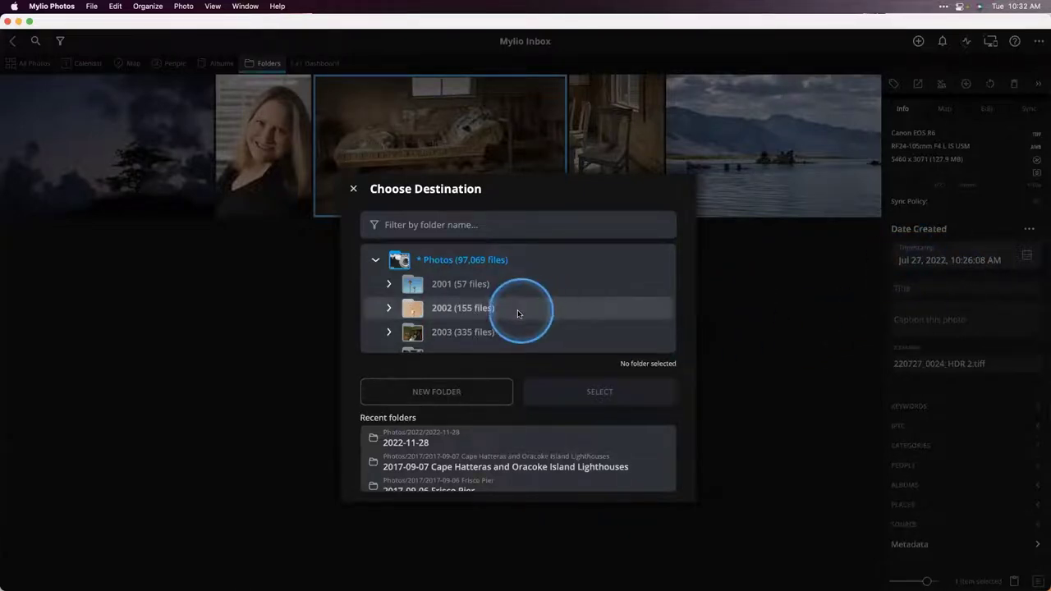
scroll(390, 327, "down", 1)
scroll(390, 326, "down", 10)
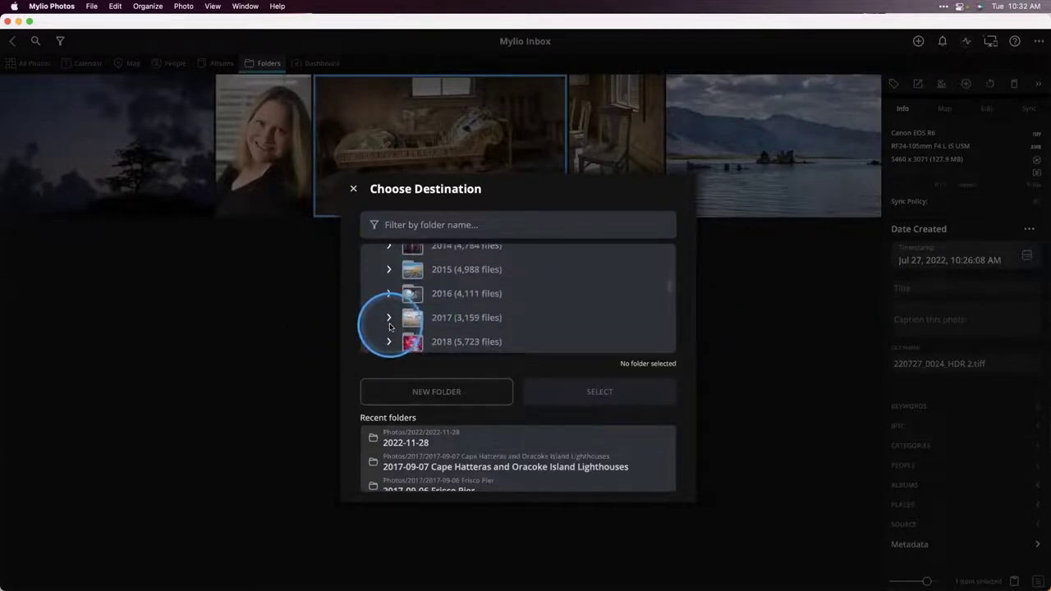
scroll(390, 326, "down", 5)
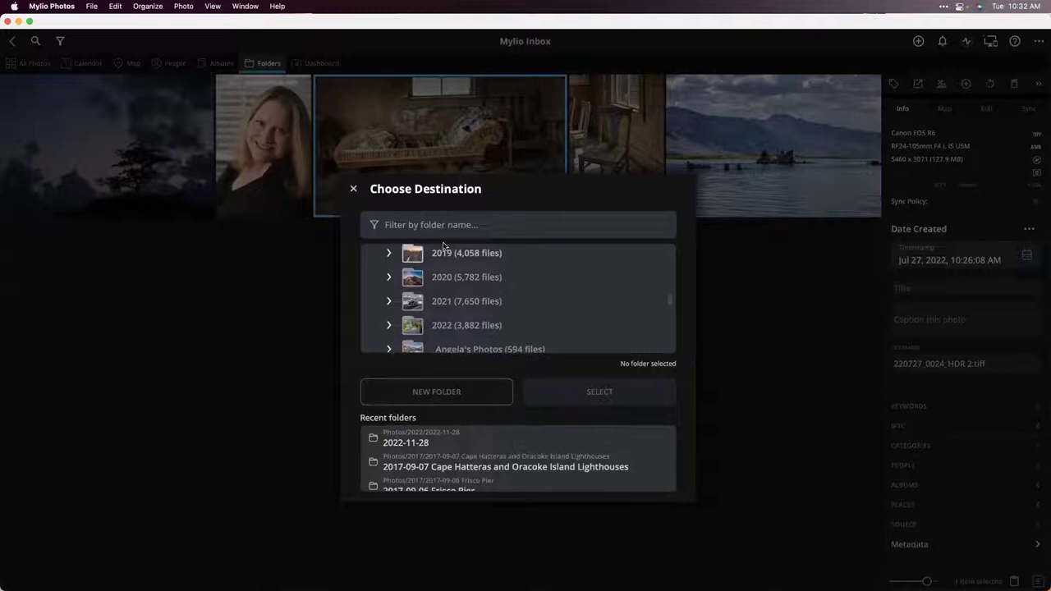
left_click(417, 225)
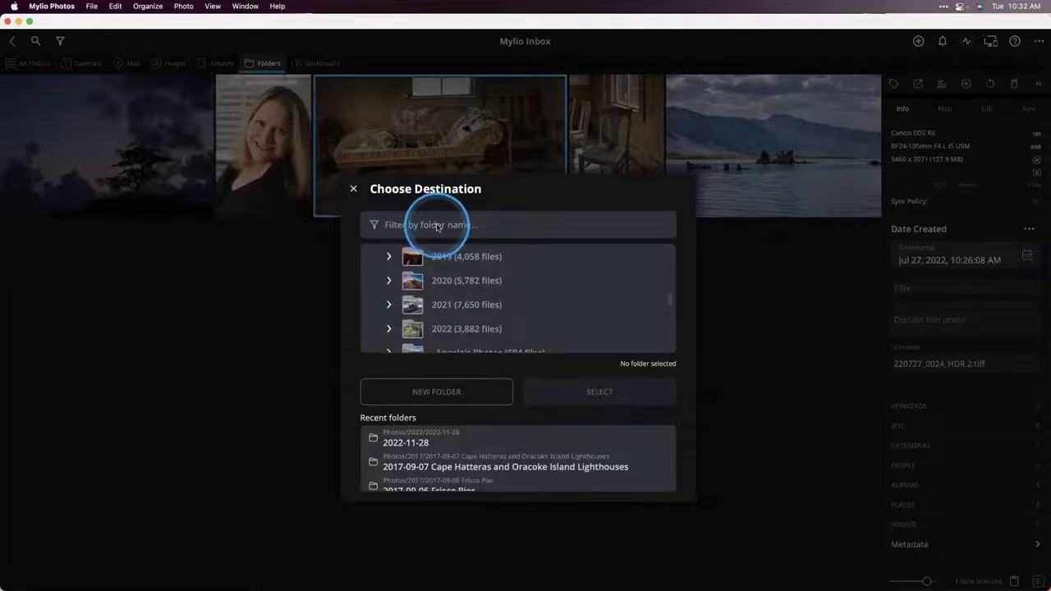
left_click(389, 329)
scroll(485, 329, "down", 3)
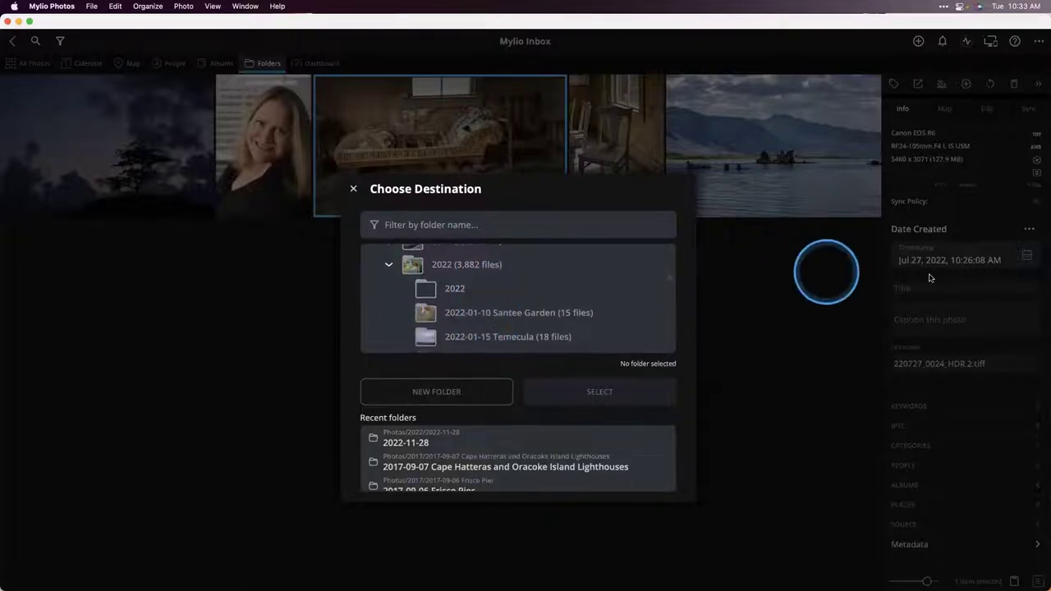
scroll(517, 317, "down", 10)
scroll(532, 314, "down", 5)
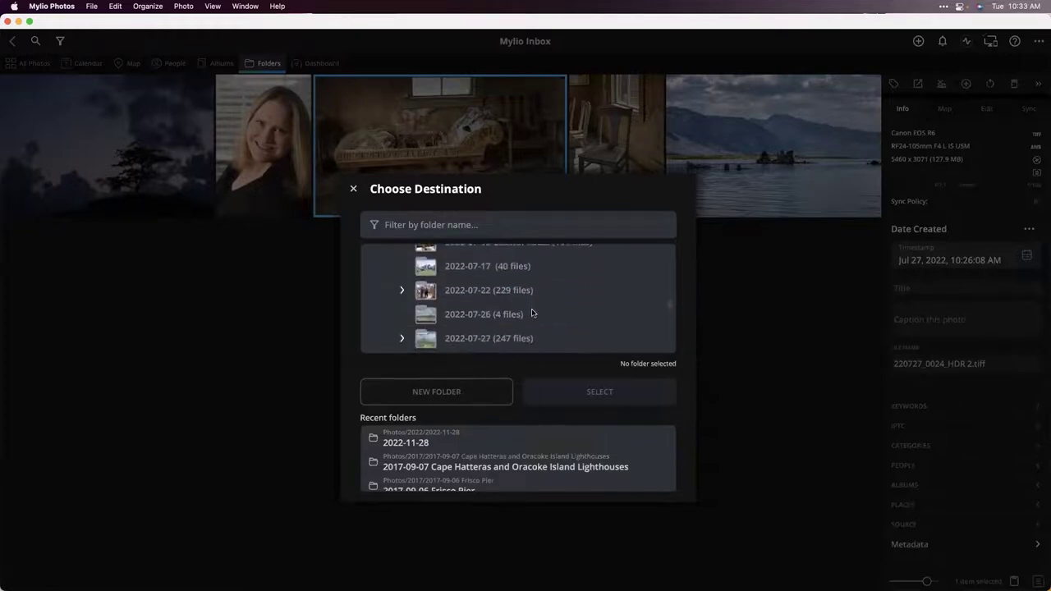
left_click(530, 307)
left_click(616, 480)
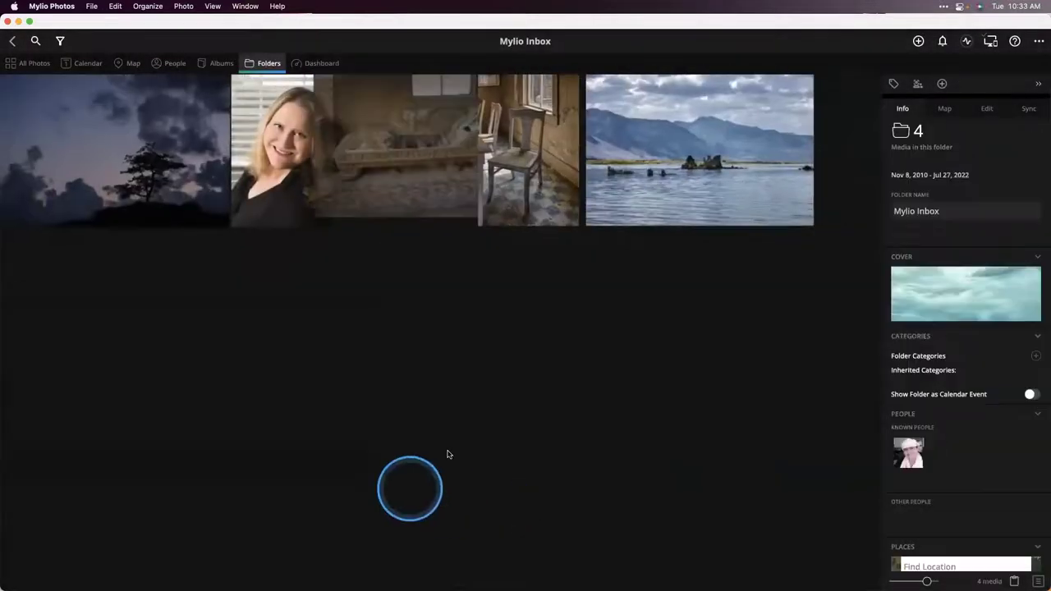
left_click(411, 413)
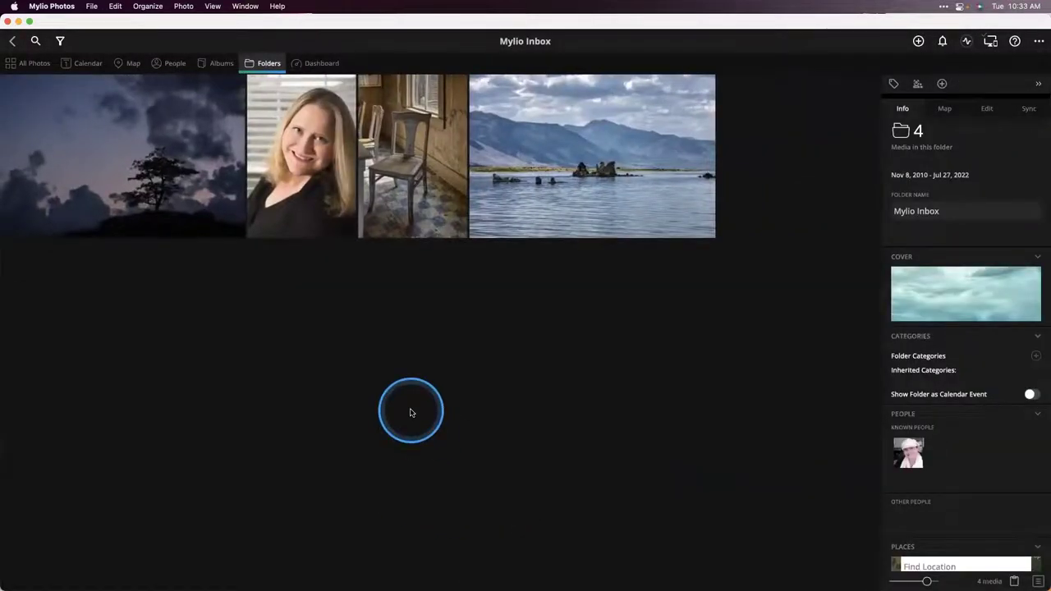
left_click(326, 381)
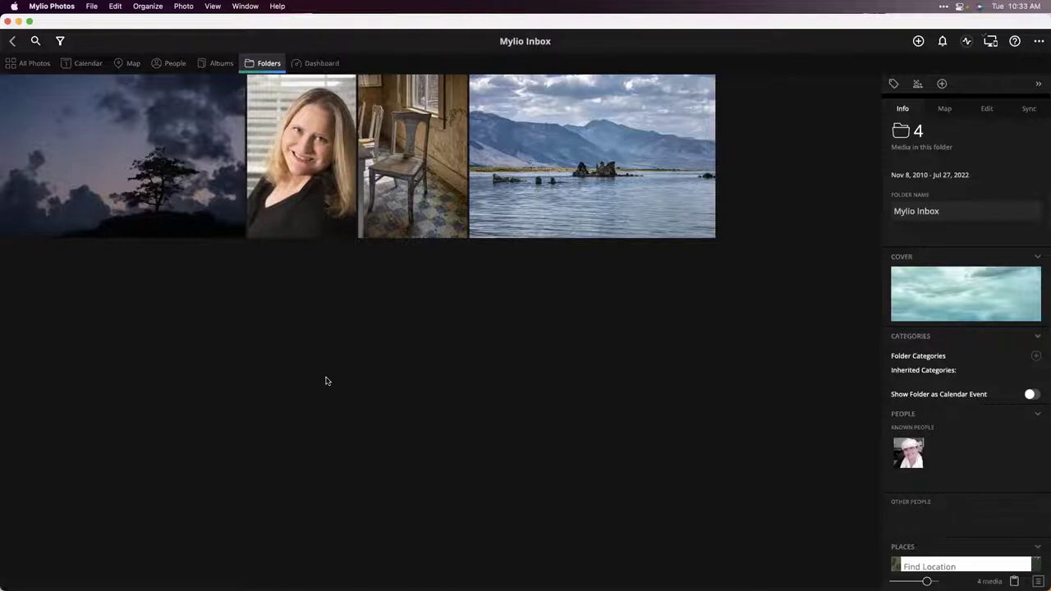
left_click(327, 381)
mouse_move(328, 381)
left_mouse_down()
mouse_move(493, 364)
mouse_move(575, 287)
mouse_move(439, 488)
mouse_move(620, 482)
left_mouse_up()
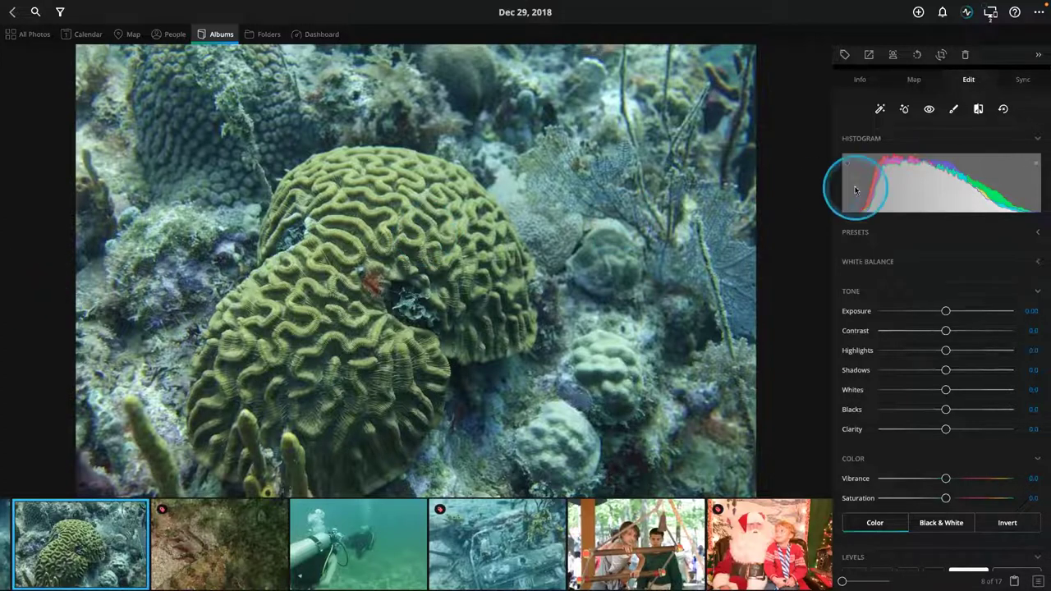
Review the export options for the brain coral photo and close them without exporting
left_click(868, 57)
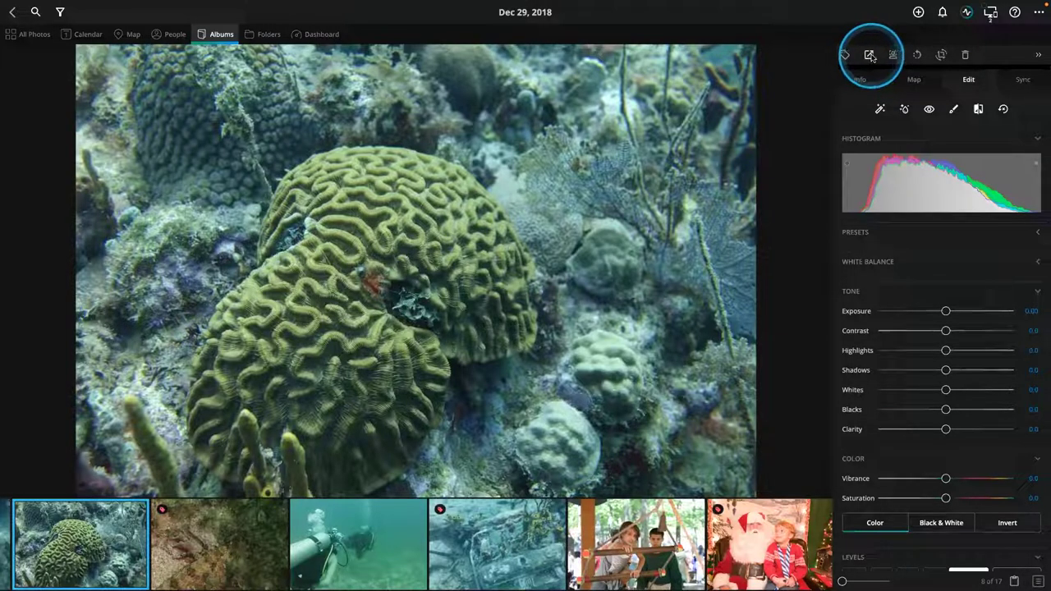
left_click(870, 56)
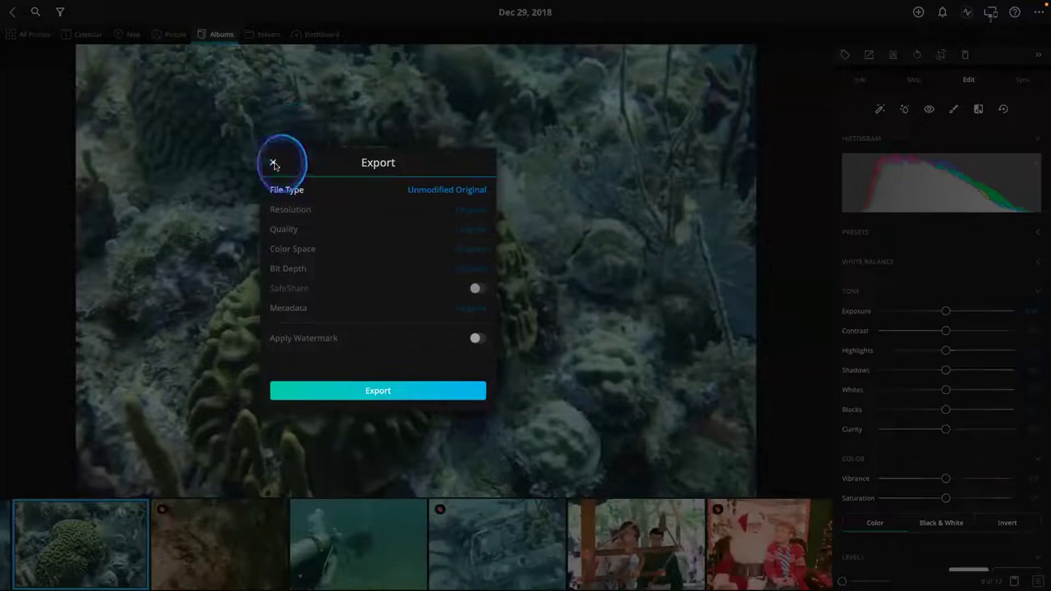
left_click(273, 165)
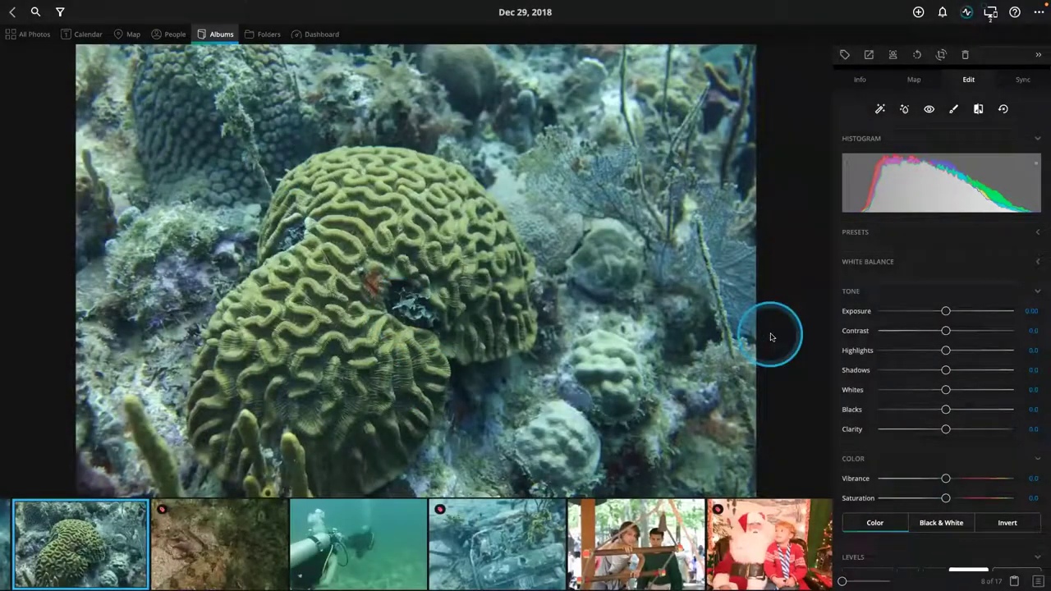
Apply AutoColor to the brain coral photo, check its Levels by color channel, and set the blue channel's midpoint to 47.9
scroll(929, 386, "up", 1)
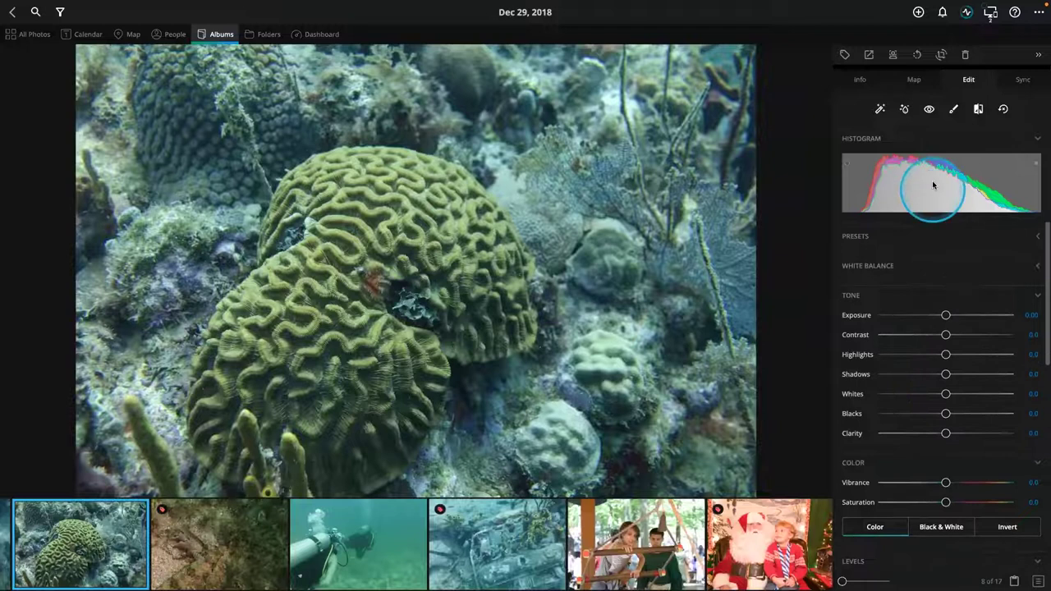
left_click(905, 109)
scroll(928, 281, "down", 5)
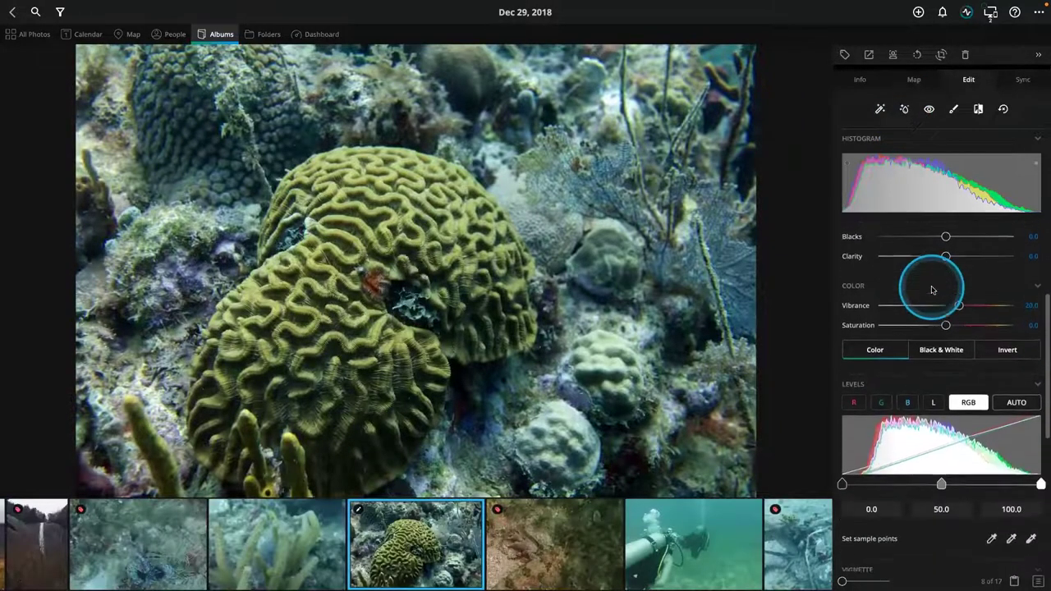
left_click(854, 386)
left_click(881, 386)
left_click(907, 386)
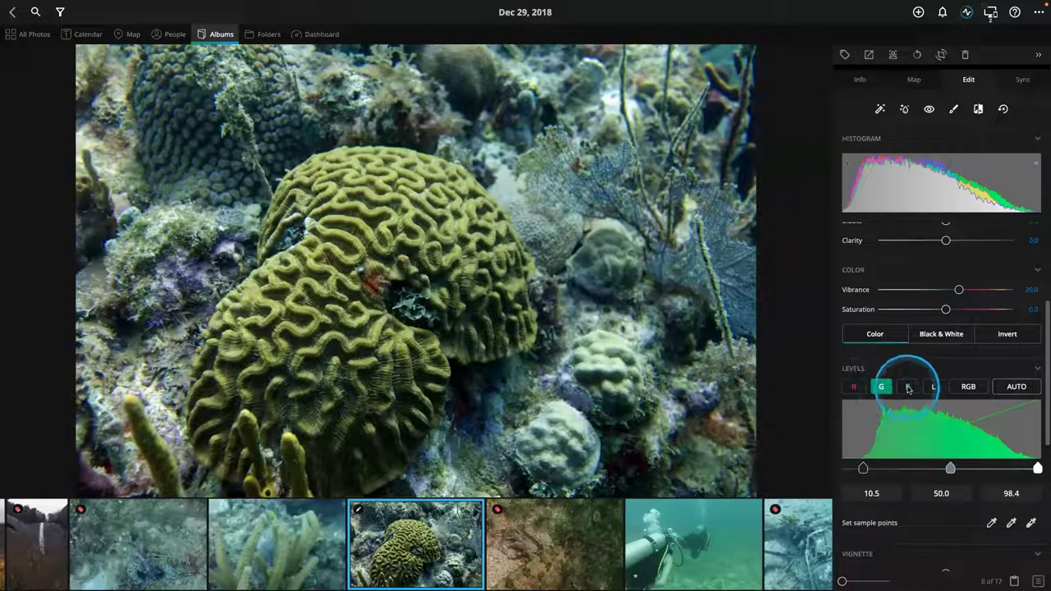
left_click_drag(951, 468, 948, 469)
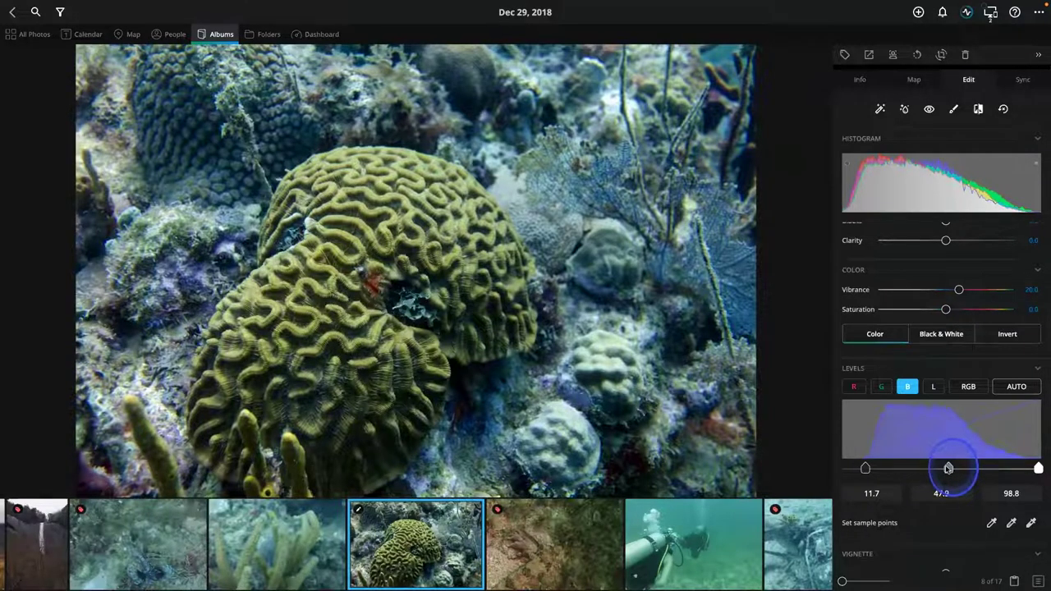
Sample a gray point for the Levels from the pale coral near the lower edge of the photo
left_click(1031, 523)
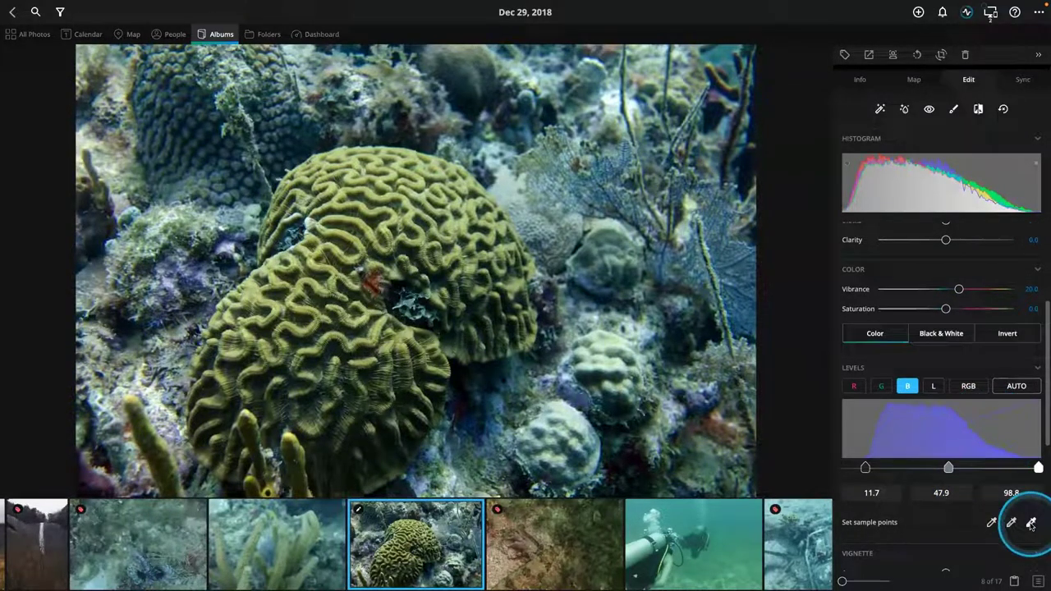
left_click(1011, 523)
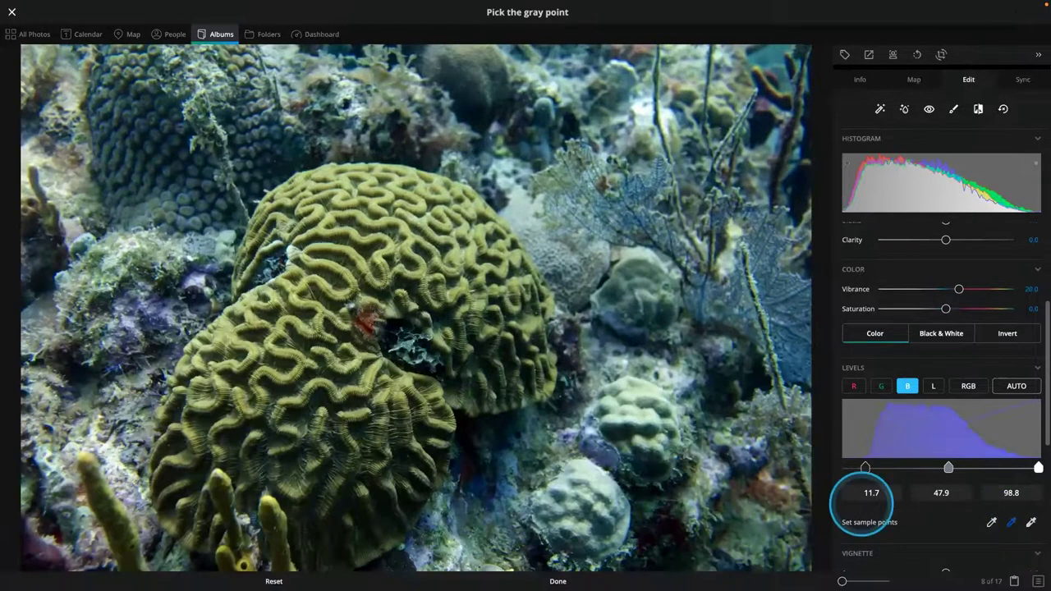
left_click(588, 475)
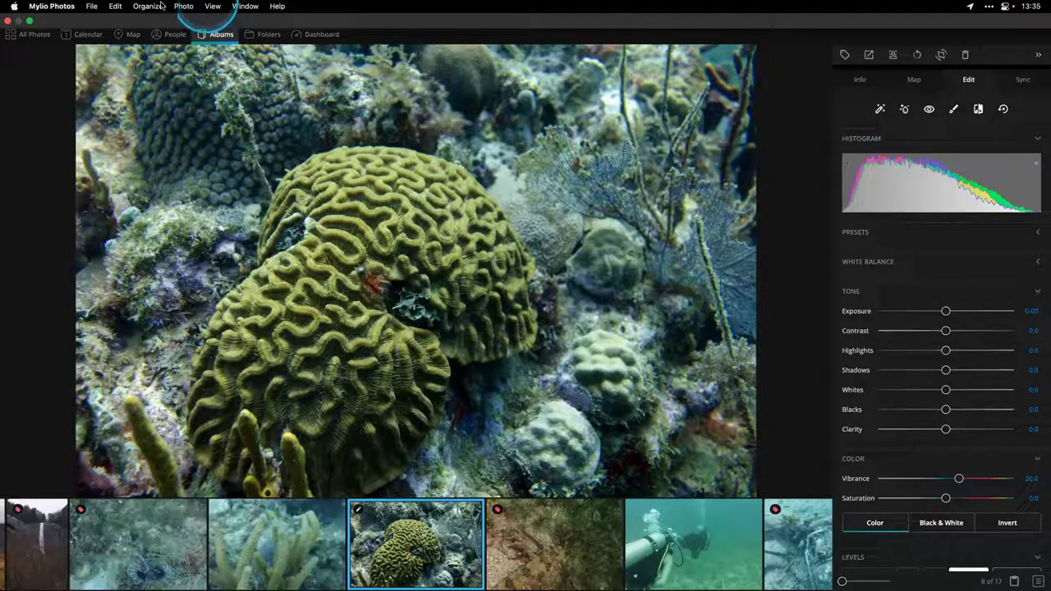
Open the brain coral photo with Adobe Photoshop 2023 to bring up its file options
left_click(183, 5)
mouse_move(194, 47)
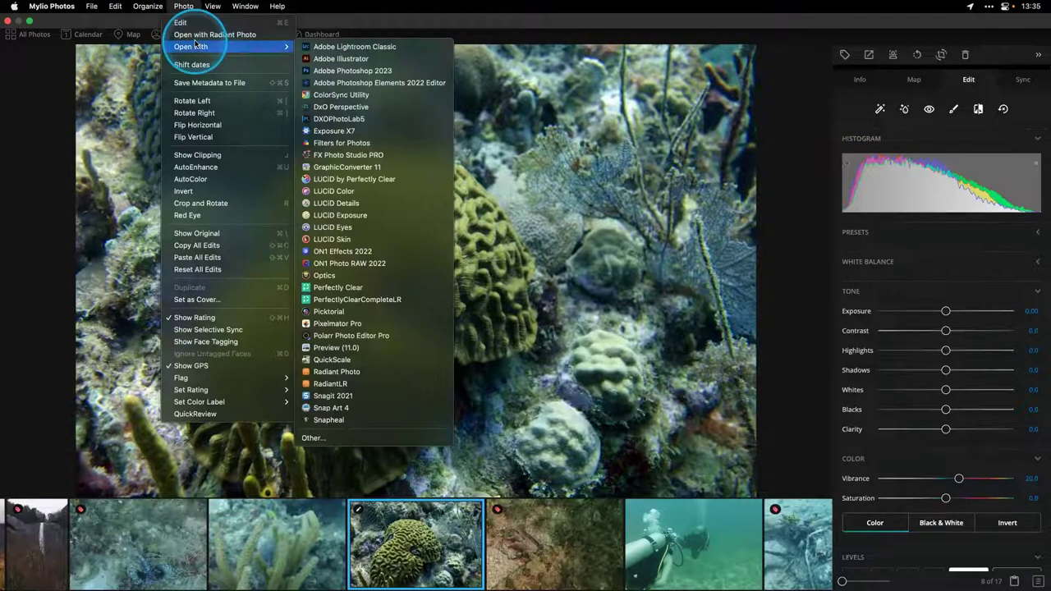
left_click(379, 72)
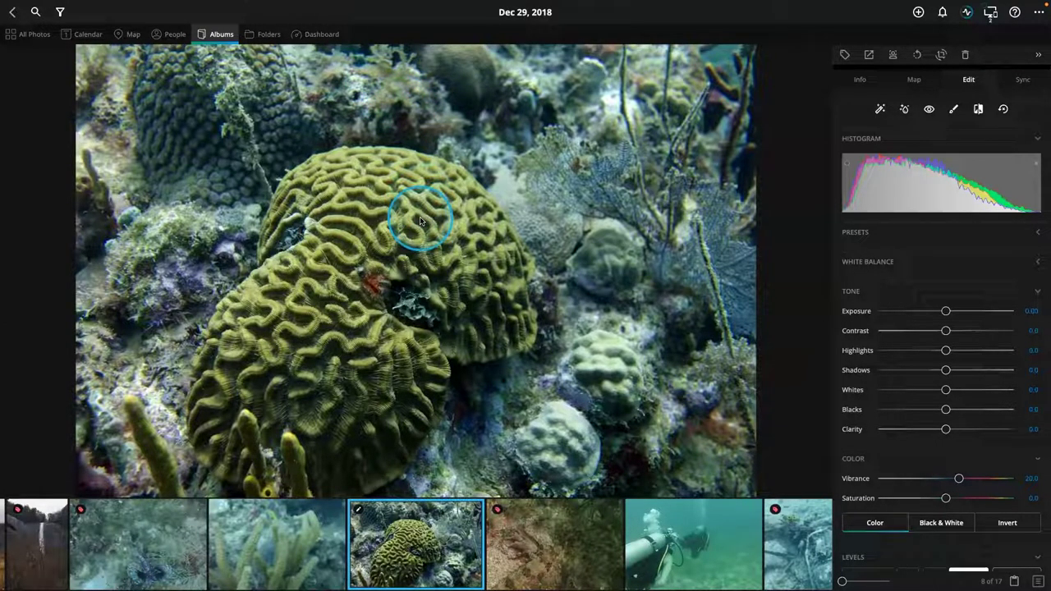
left_click(442, 304)
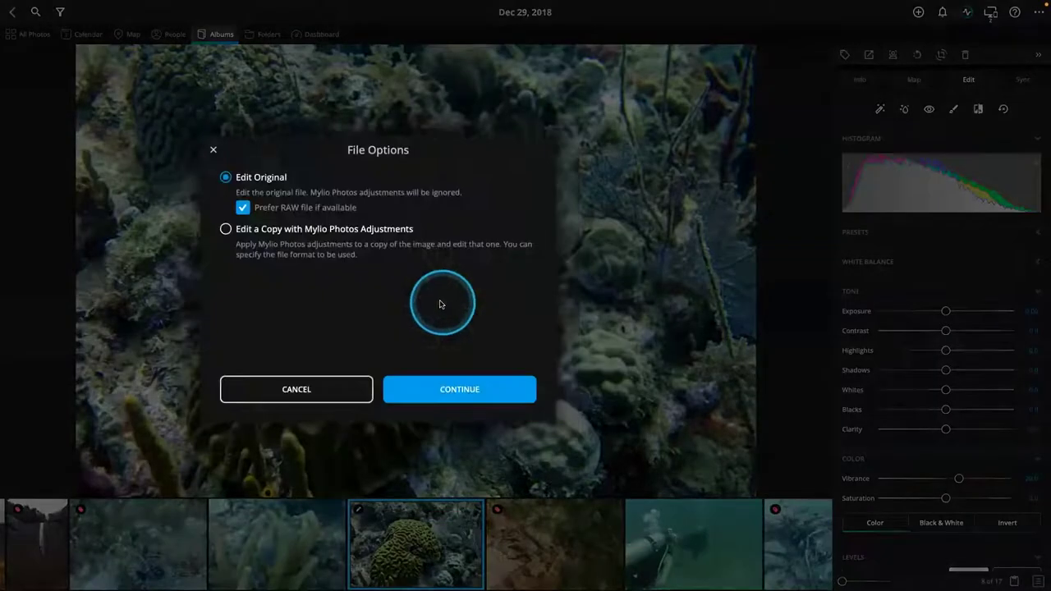
Send a copy with Mylio Photos adjustments to Photoshop as a 16-bit TIFF in the Adobe RGB color space
left_click(225, 230)
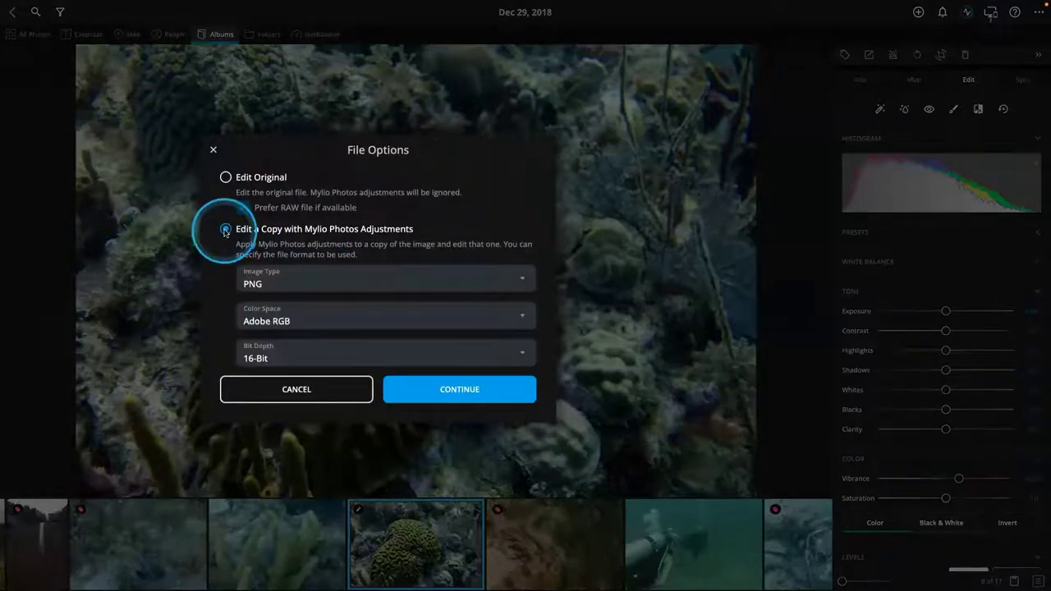
left_click(298, 283)
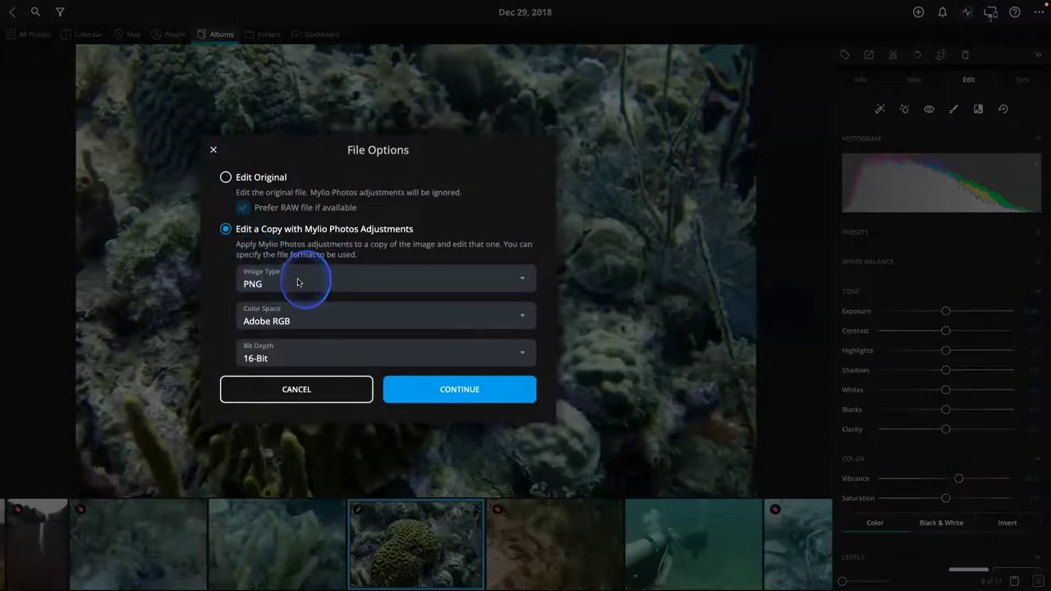
left_click(324, 348)
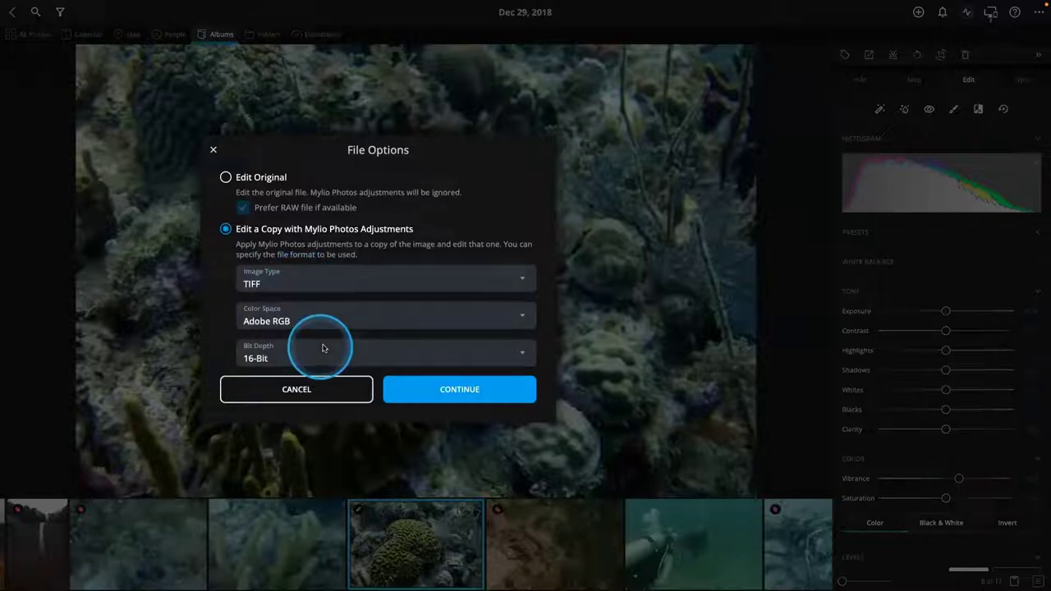
left_click(346, 322)
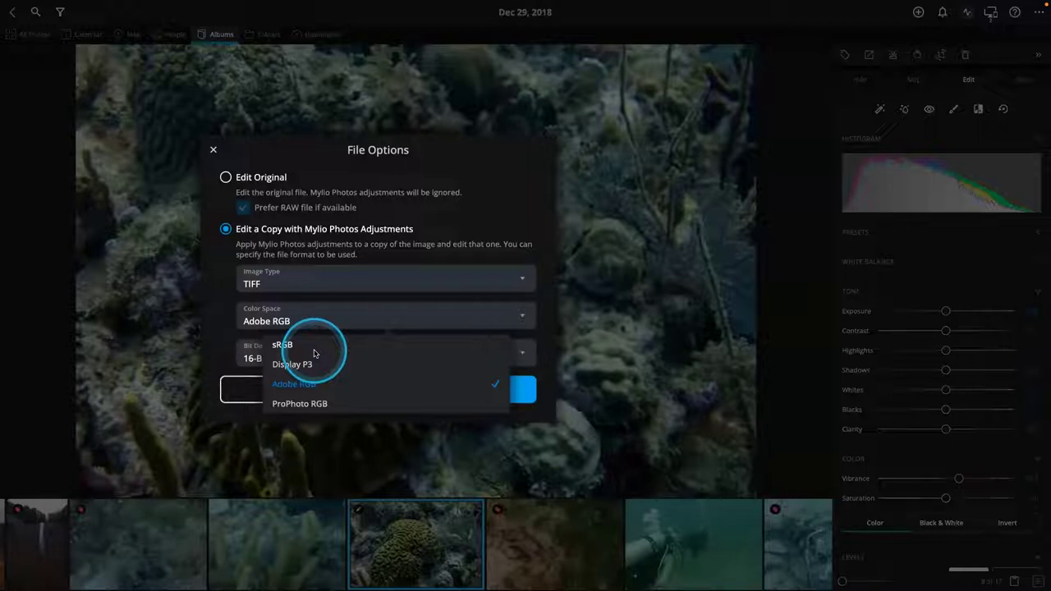
left_click(305, 384)
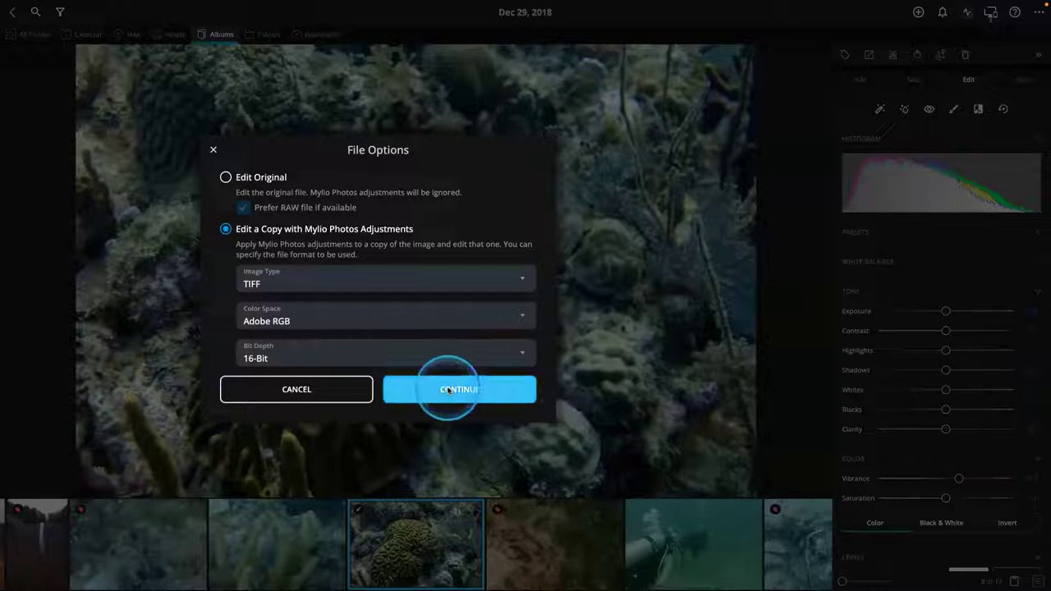
left_click(448, 391)
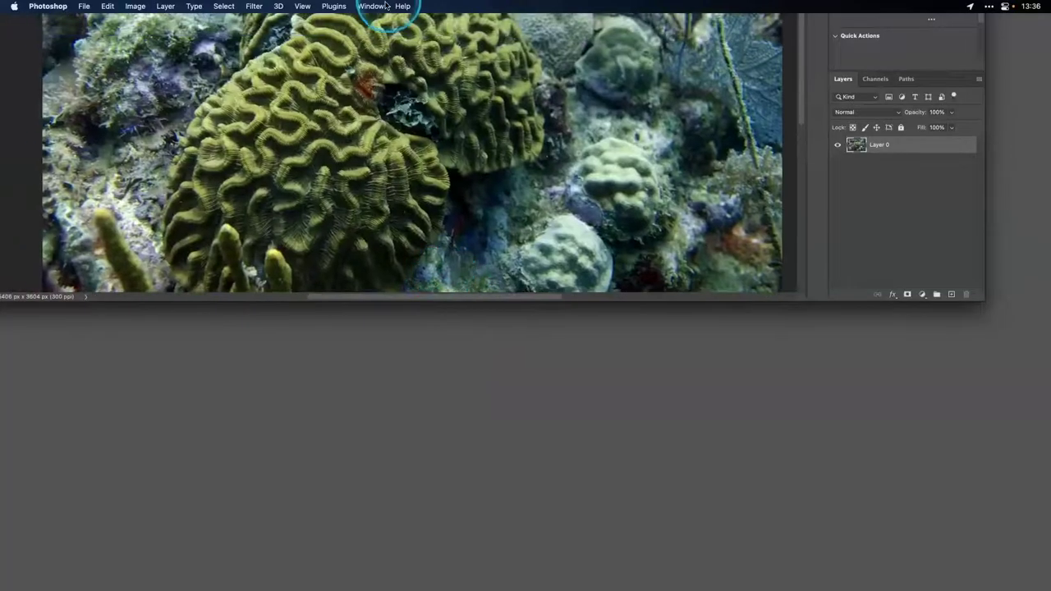
Reset the Essentials workspace and fit the application window to the screen
left_click(371, 6)
mouse_move(376, 30)
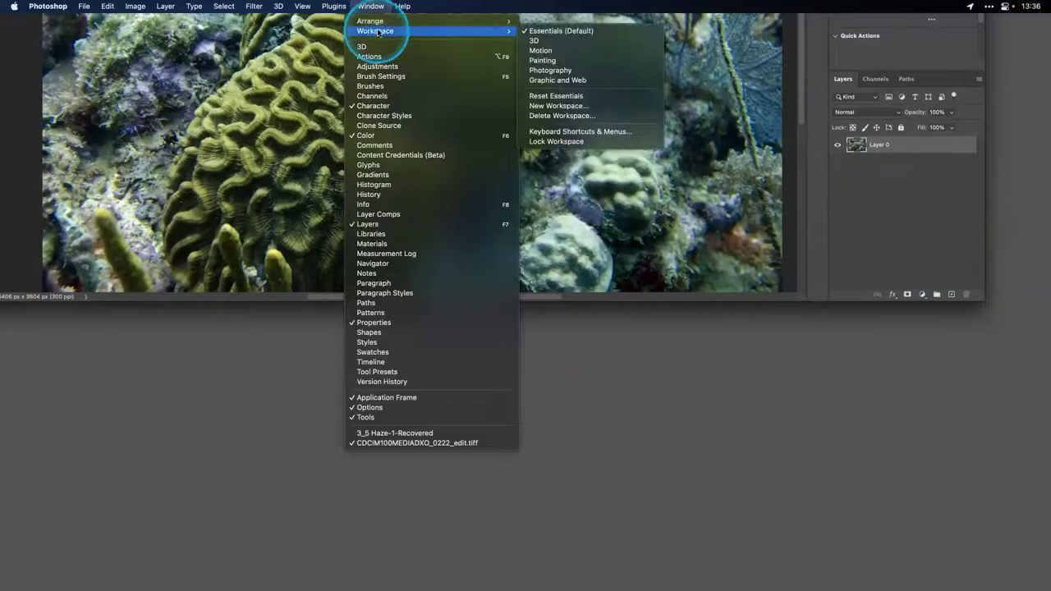
left_click(589, 95)
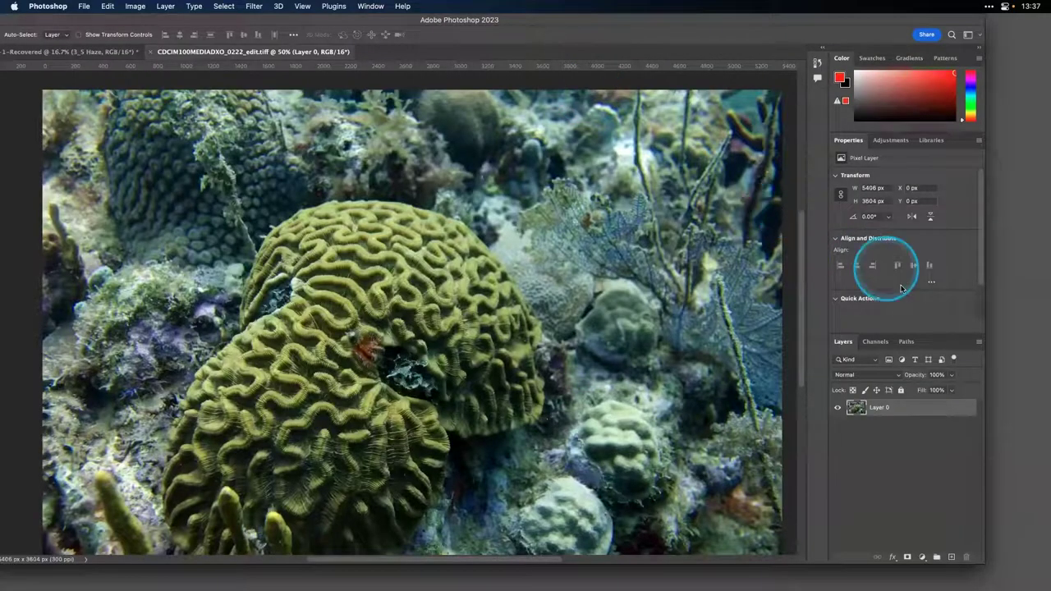
left_click_drag(35, 23, 54, 22)
left_click(54, 21)
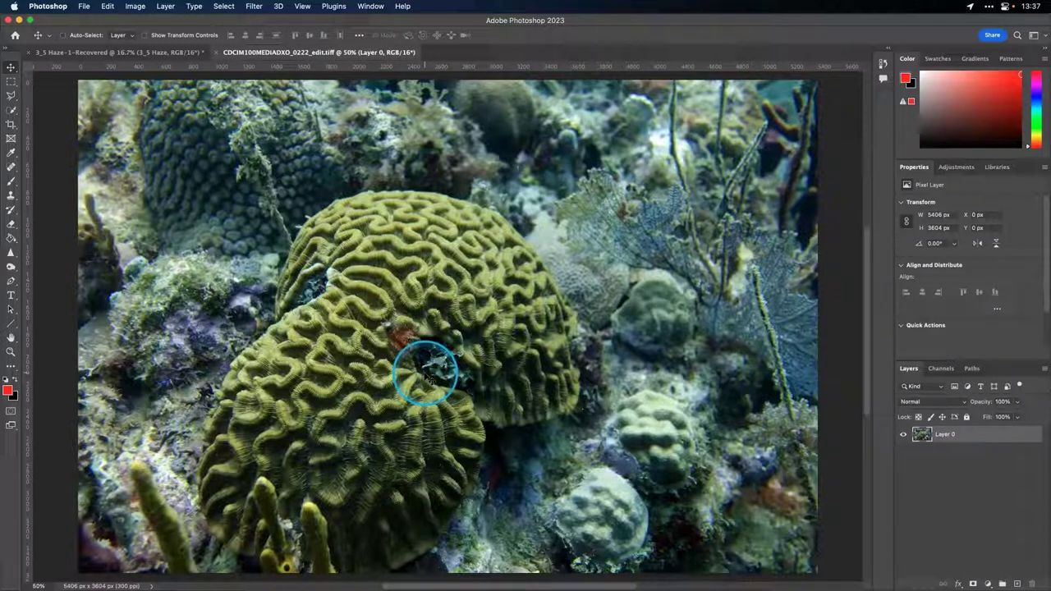
Try to outline the red spot and dark hollow in the brain coral with the Polygonal Lasso tool
key("q")
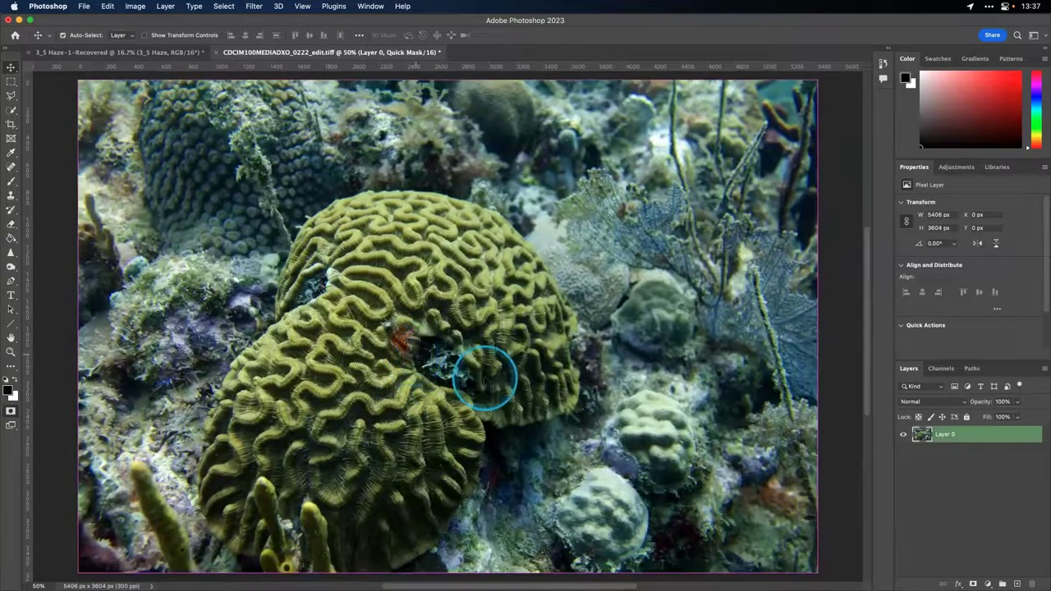
key("q")
left_click(949, 456)
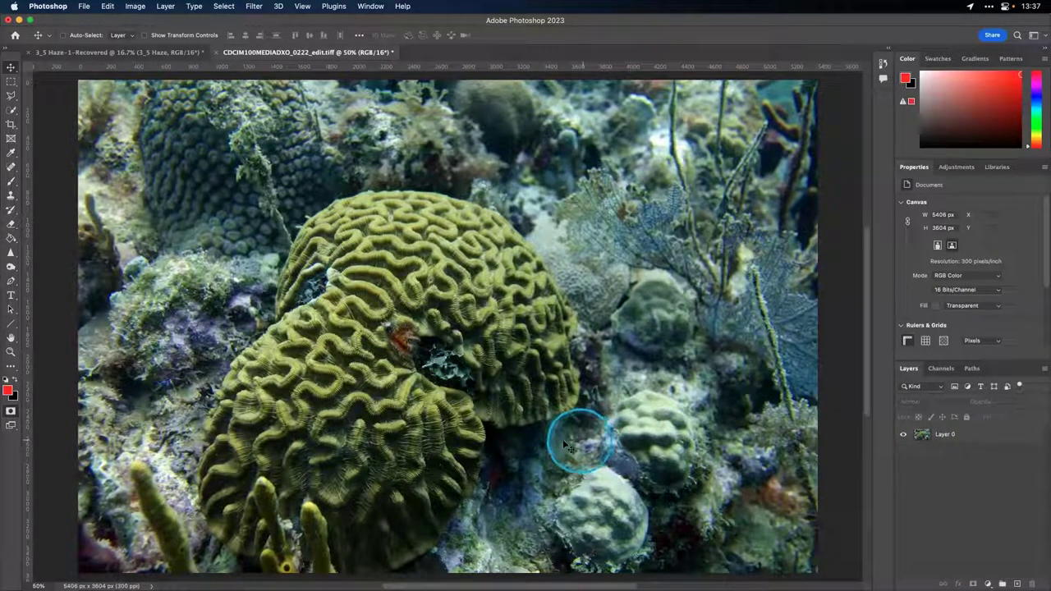
key("l")
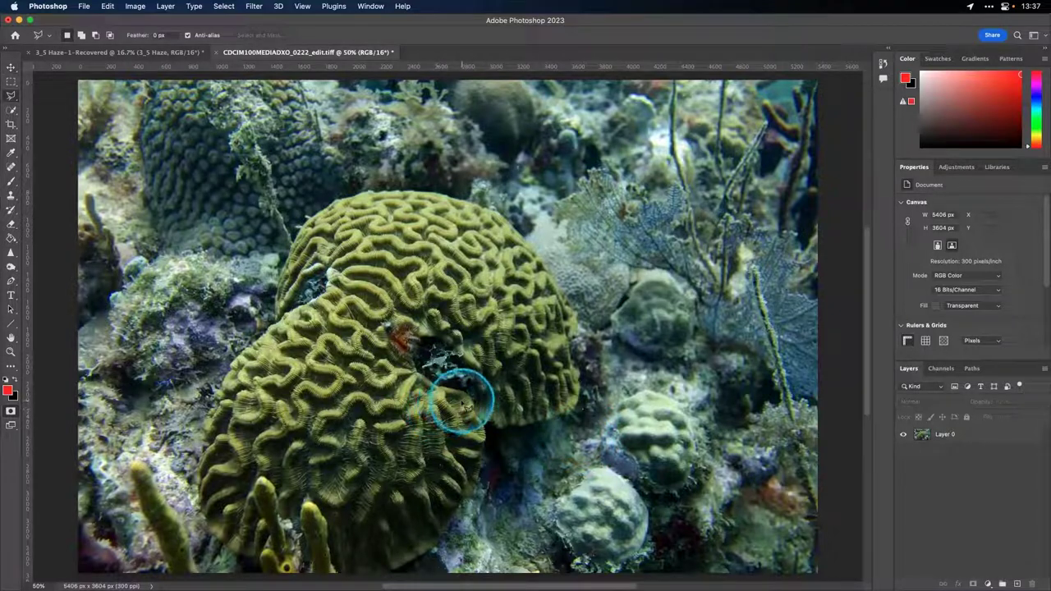
mouse_move(462, 400)
left_mouse_down()
mouse_move(387, 374)
mouse_move(393, 362)
mouse_move(377, 320)
mouse_move(404, 309)
mouse_move(470, 322)
mouse_move(494, 357)
mouse_move(499, 393)
mouse_move(460, 403)
left_mouse_up()
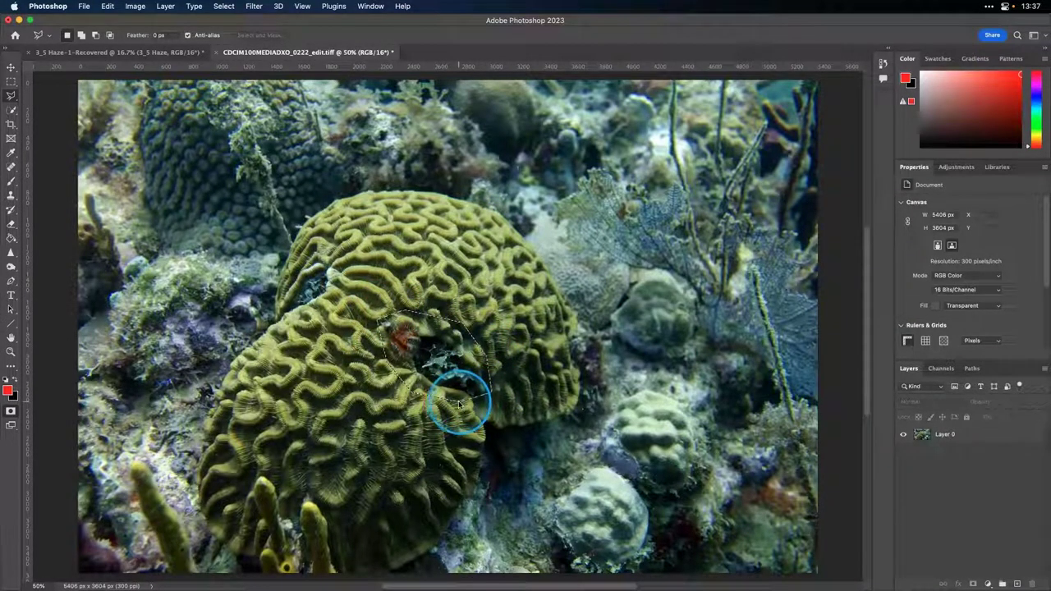
left_click(460, 402)
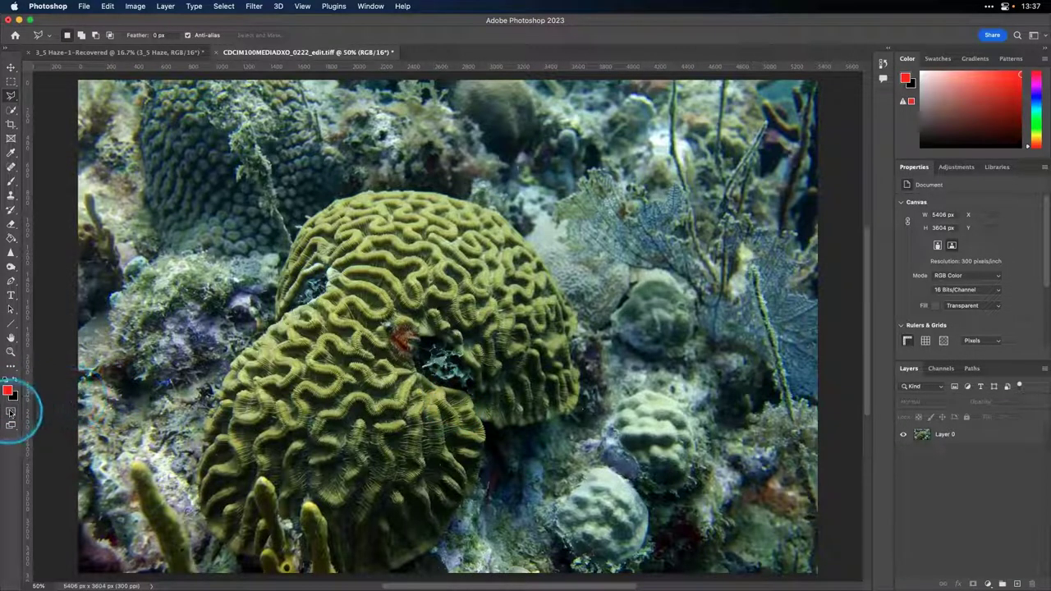
Enter Quick Mask mode and outline the brain coral's central hollow and red spot with the Polygonal Lasso tool
left_click(11, 411)
scroll(118, 222, "up", 2)
scroll(118, 222, "left", 2)
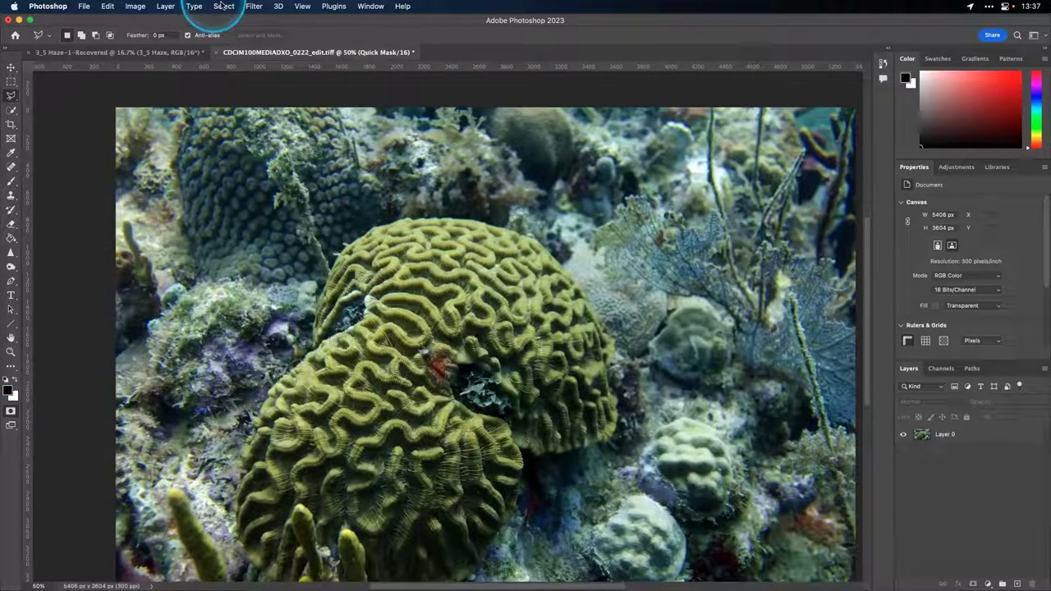
left_click(223, 6)
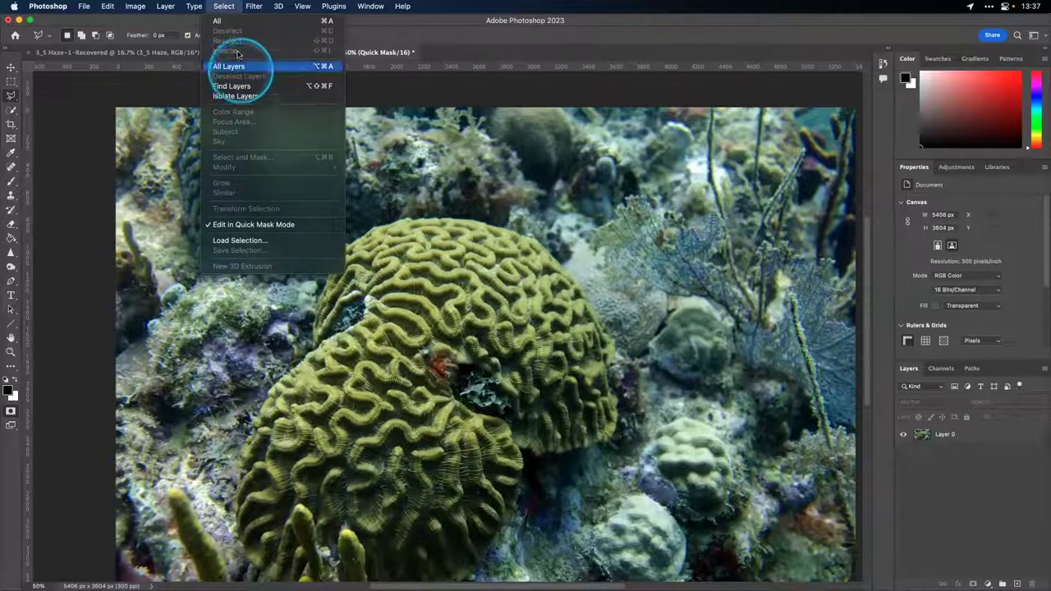
left_click(227, 6)
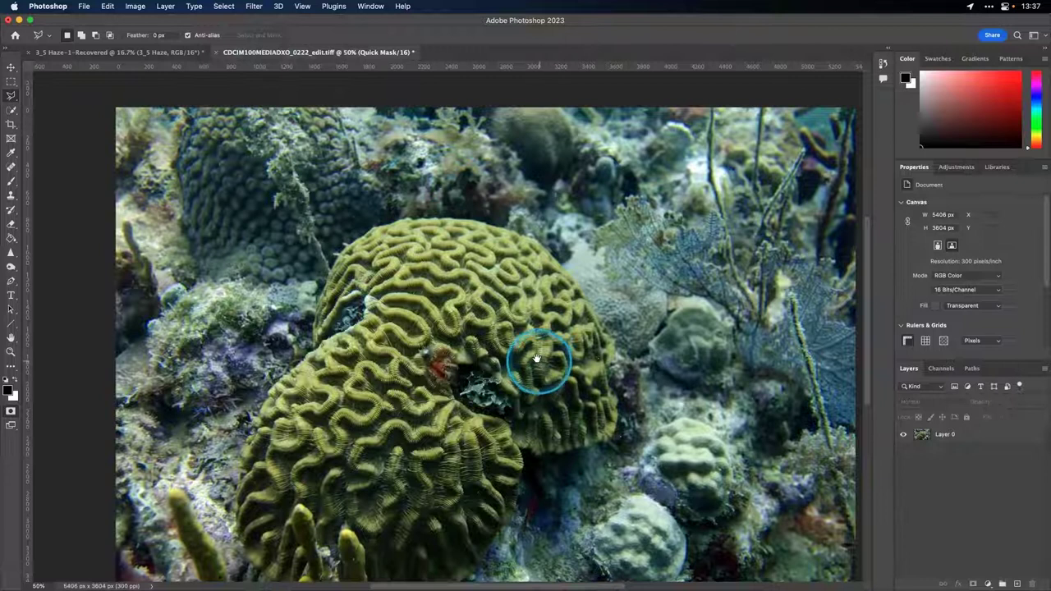
scroll(535, 359, "down", 2)
scroll(535, 359, "right", 2)
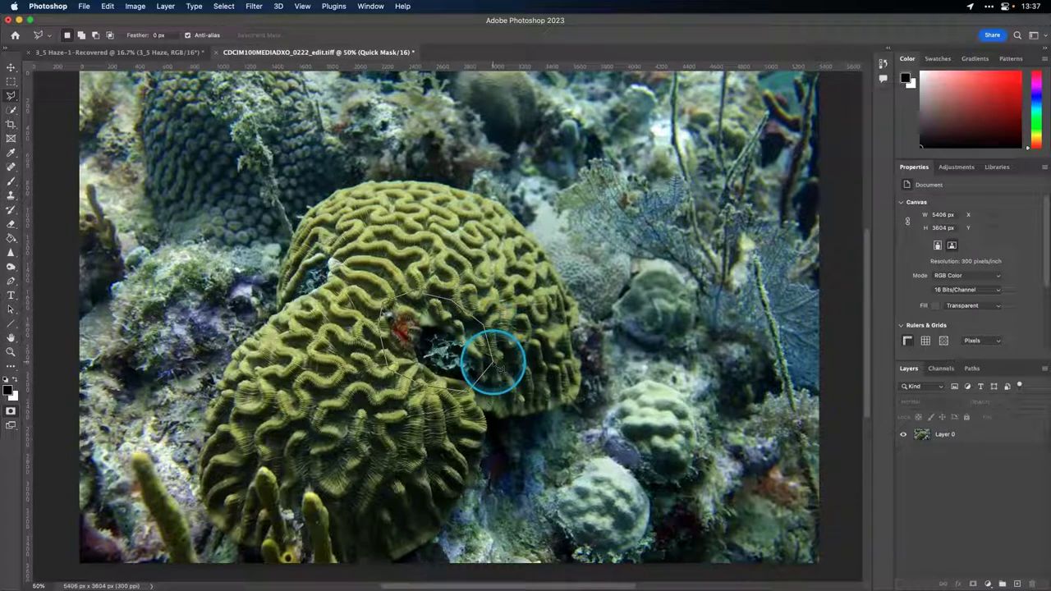
double_click(490, 358)
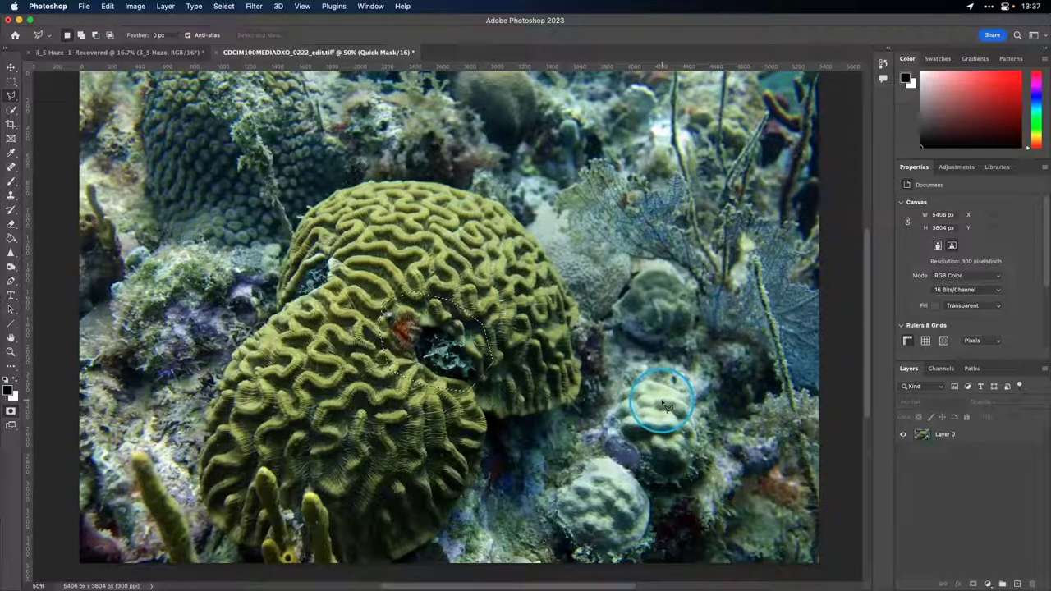
Leave Quick Mask mode and check the Quick Mask options without changing them
key("q")
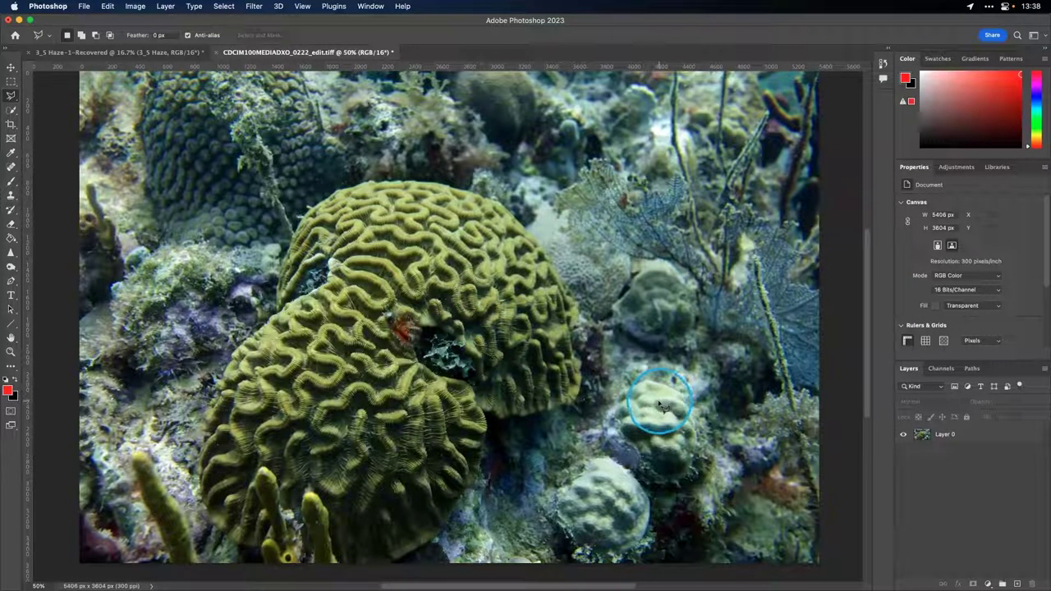
key("q")
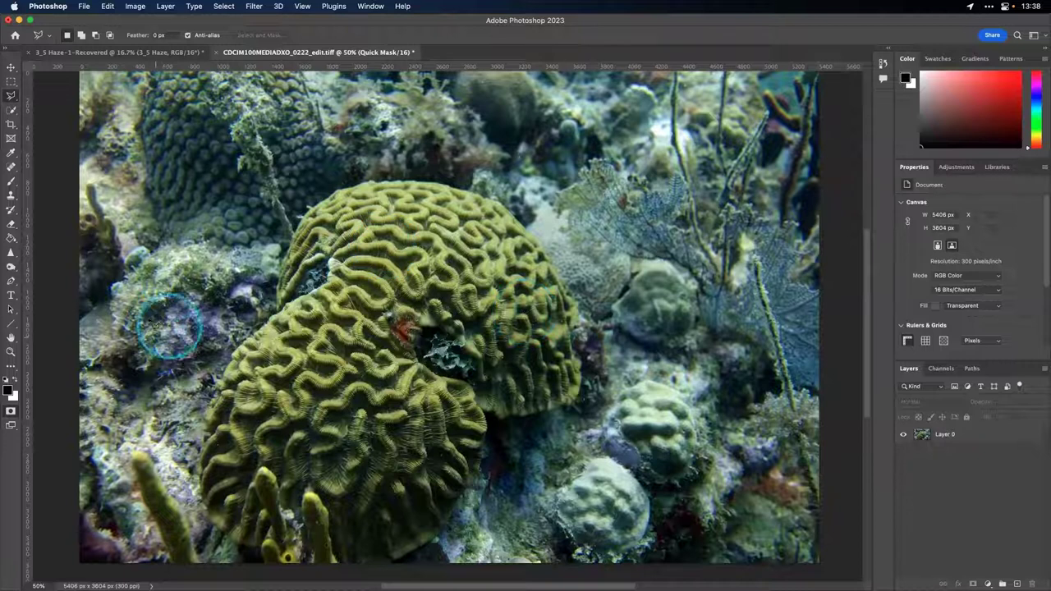
double_click(10, 411)
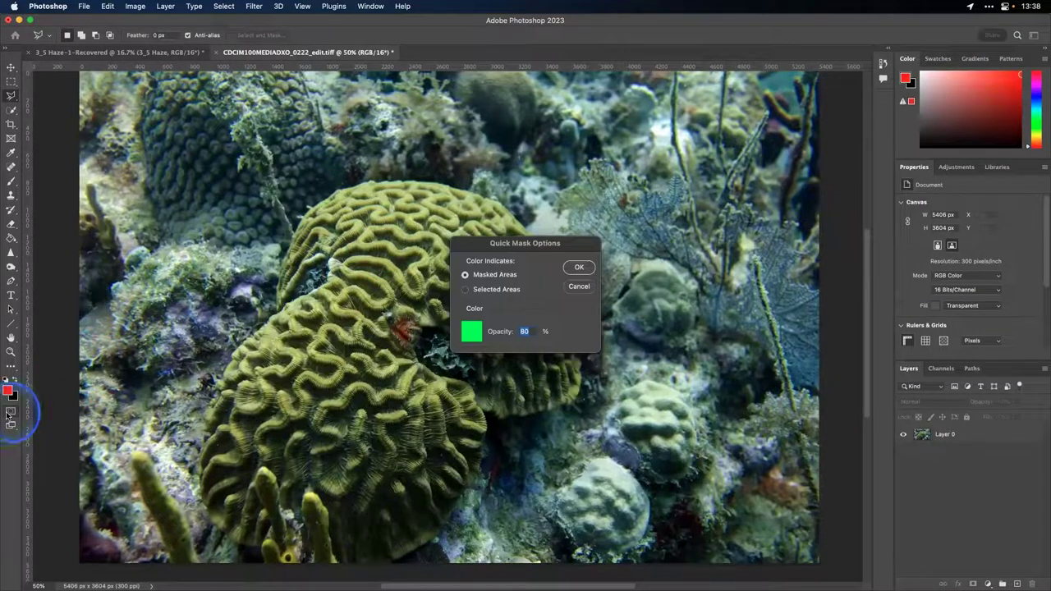
left_click(579, 287)
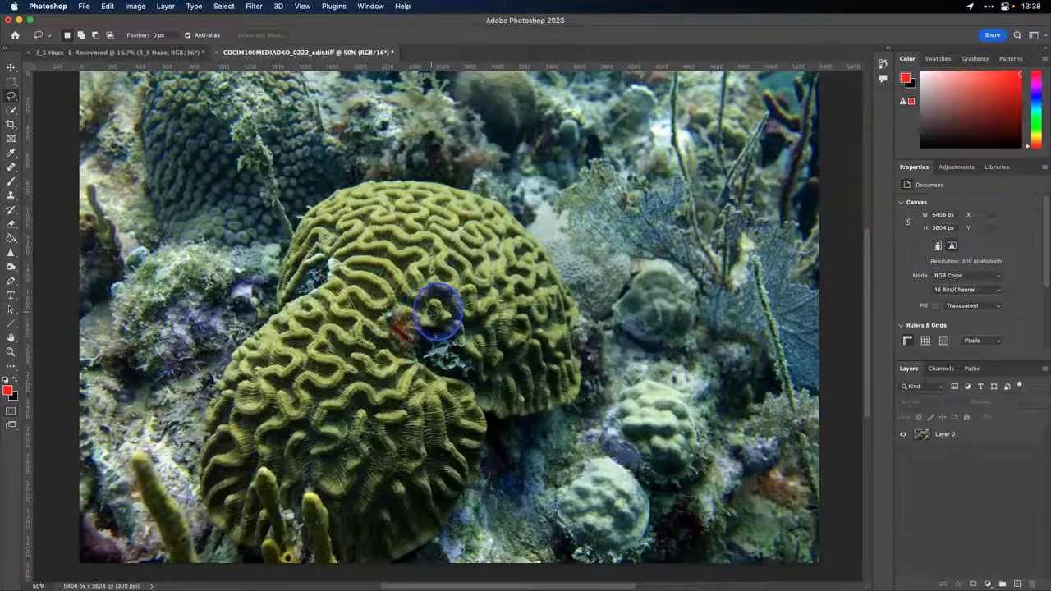
Select the red spot and dark hollow in the brain coral with the freehand Lasso tool, and make Layer 0 active for editing
mouse_move(372, 322)
left_mouse_down()
mouse_move(437, 391)
mouse_move(492, 393)
mouse_move(513, 380)
mouse_move(515, 346)
mouse_move(501, 324)
mouse_move(435, 316)
left_mouse_up()
scroll(458, 321, "left", 1)
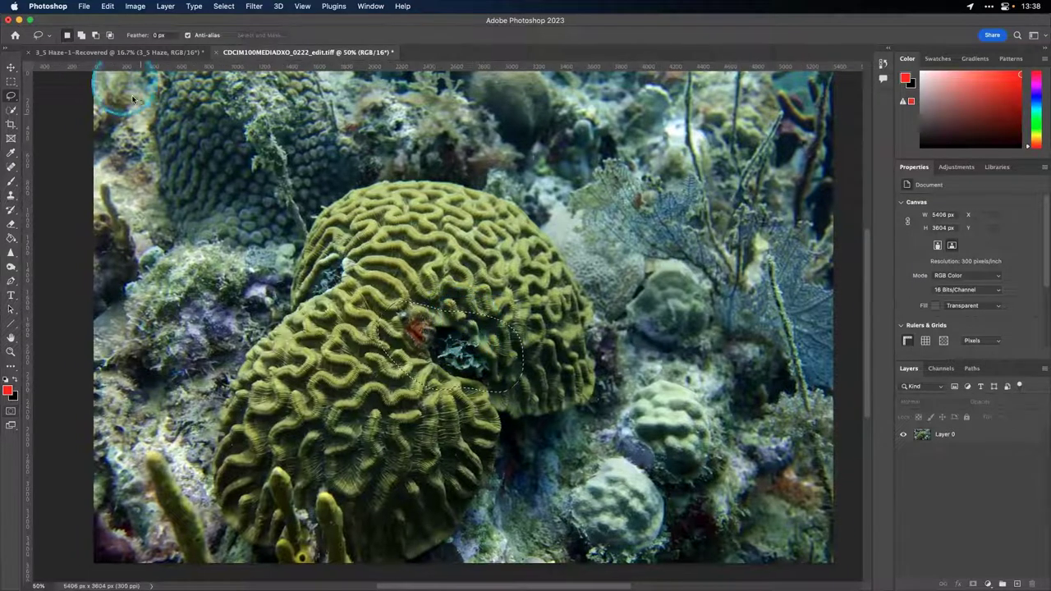
left_click(105, 7)
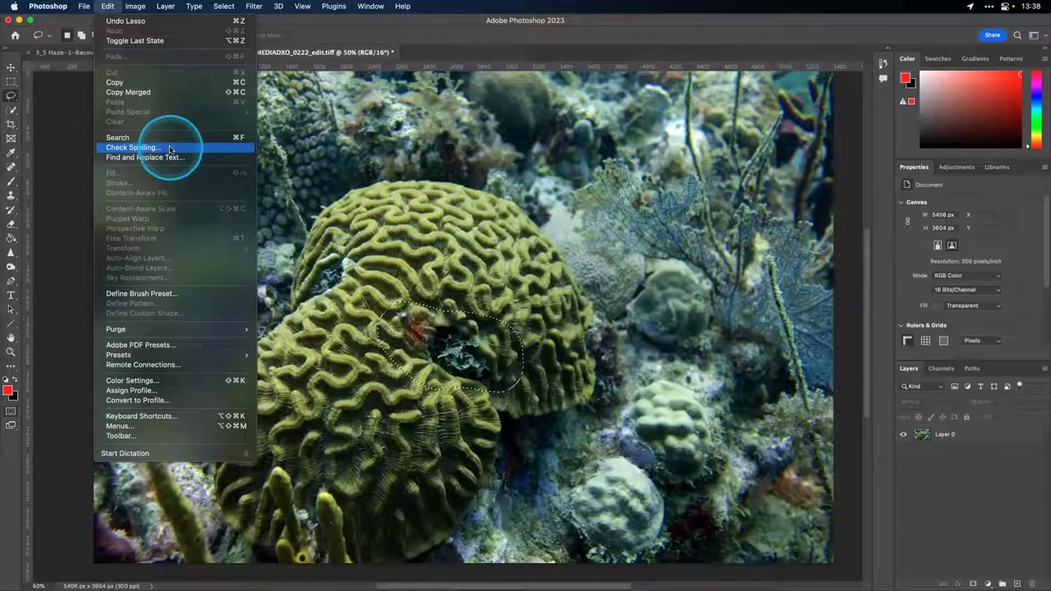
left_click(971, 439)
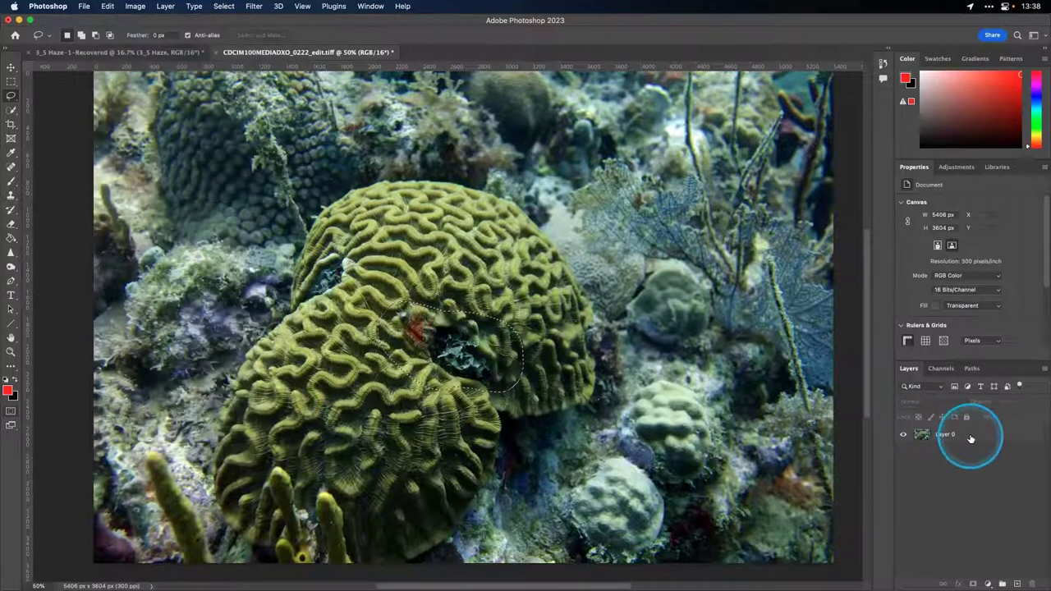
left_click(969, 437)
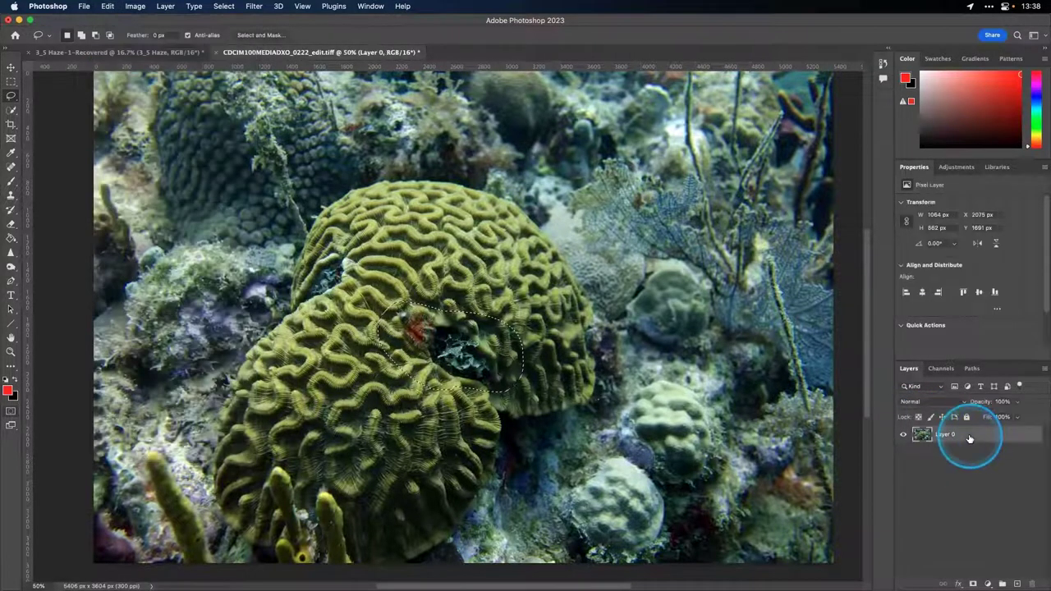
left_click(107, 6)
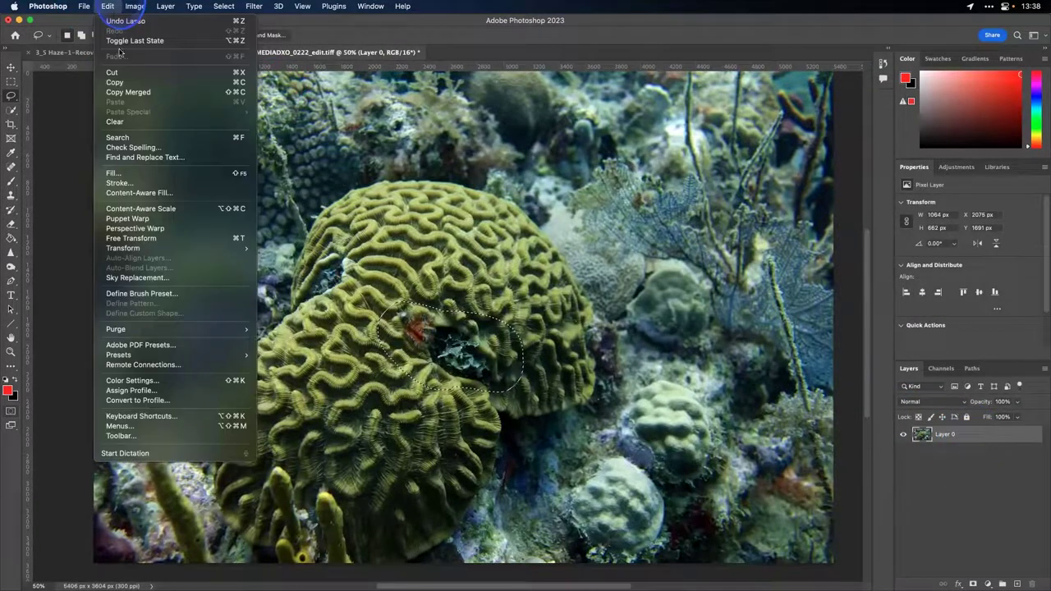
Start a Content-Aware Fill on the selected hole in the brain coral and enlarge the fill preview
left_click(188, 193)
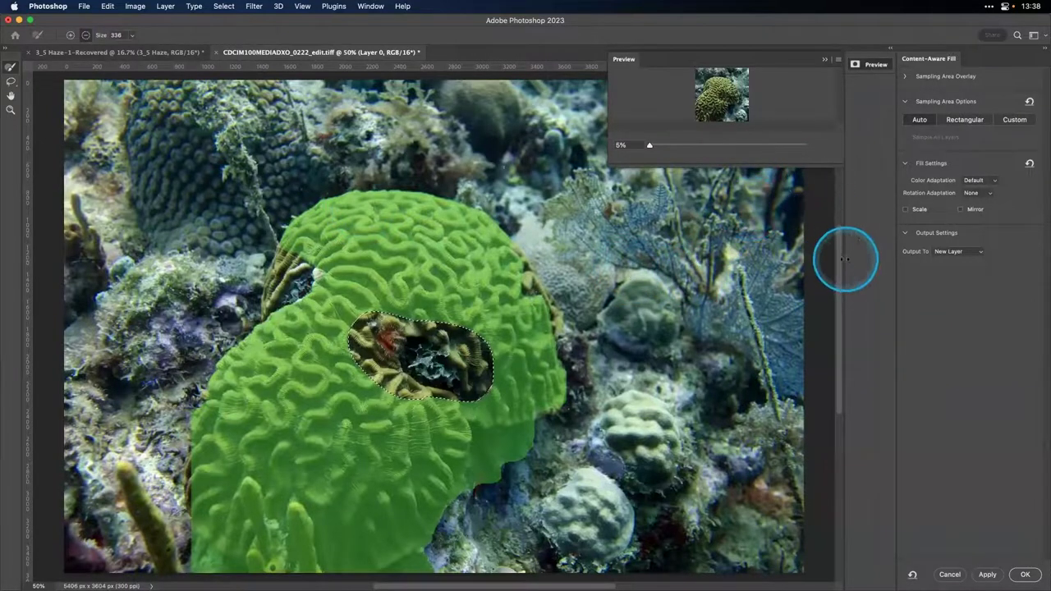
left_click_drag(844, 260, 764, 260)
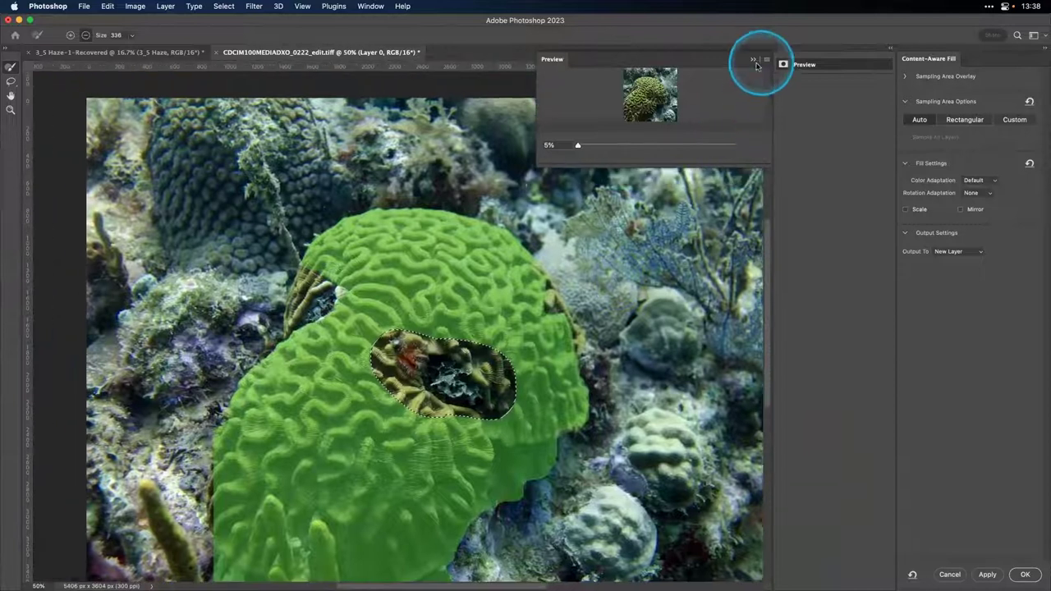
left_click(754, 62)
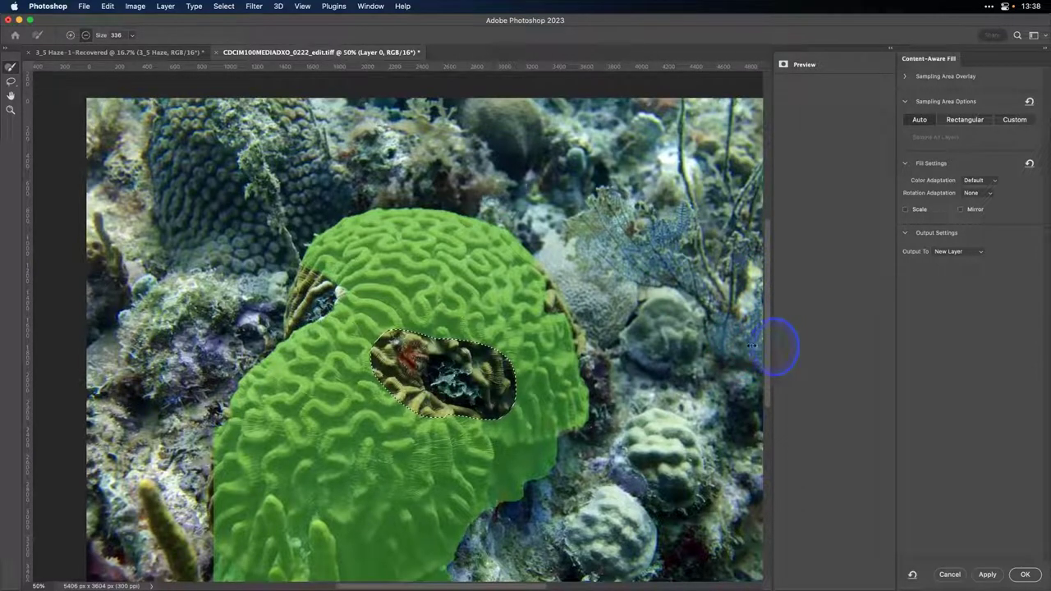
left_click(784, 65)
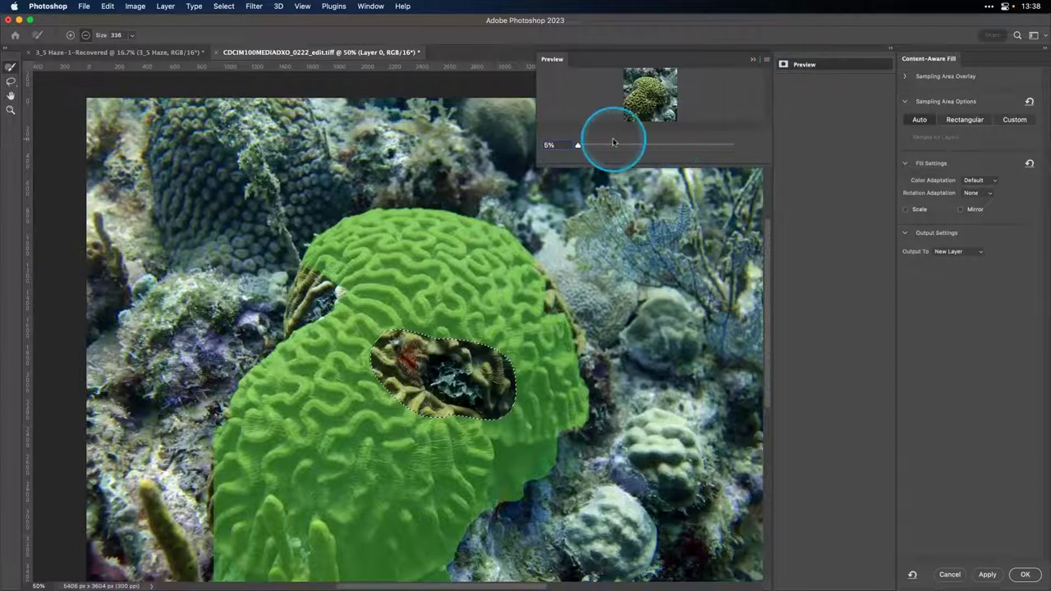
scroll(575, 156, "down", 1)
left_click_drag(547, 162, 512, 277)
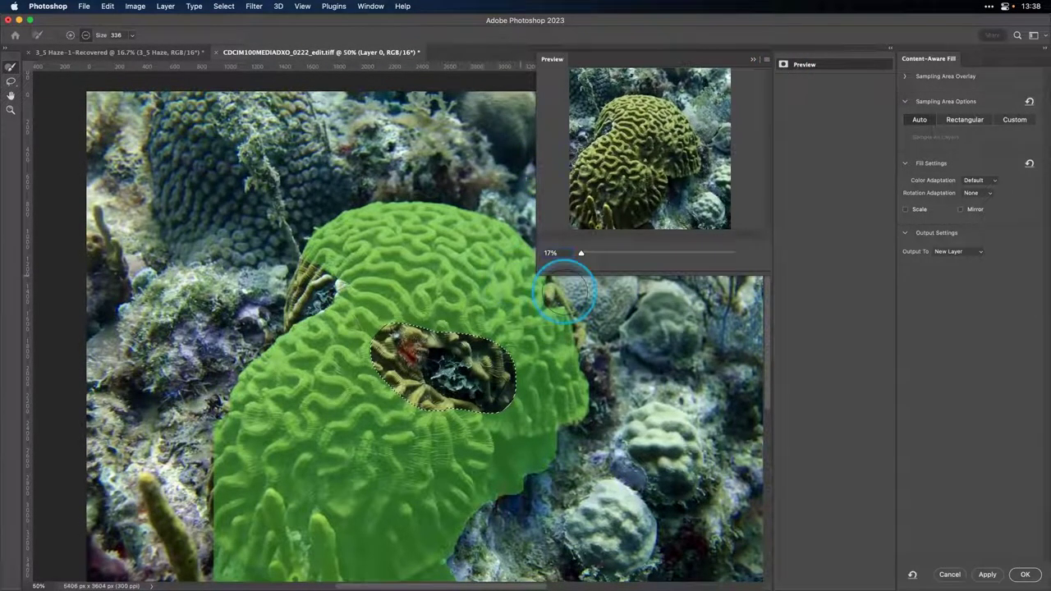
scroll(579, 306, "down", 3)
scroll(579, 304, "down", 7)
scroll(592, 295, "up", 2)
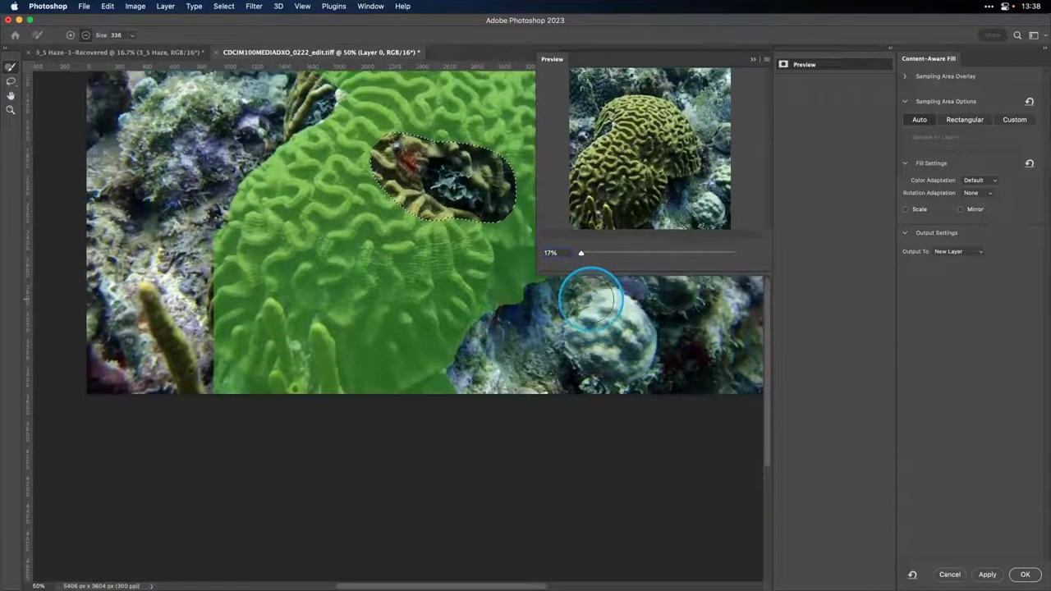
scroll(591, 300, "up", 3)
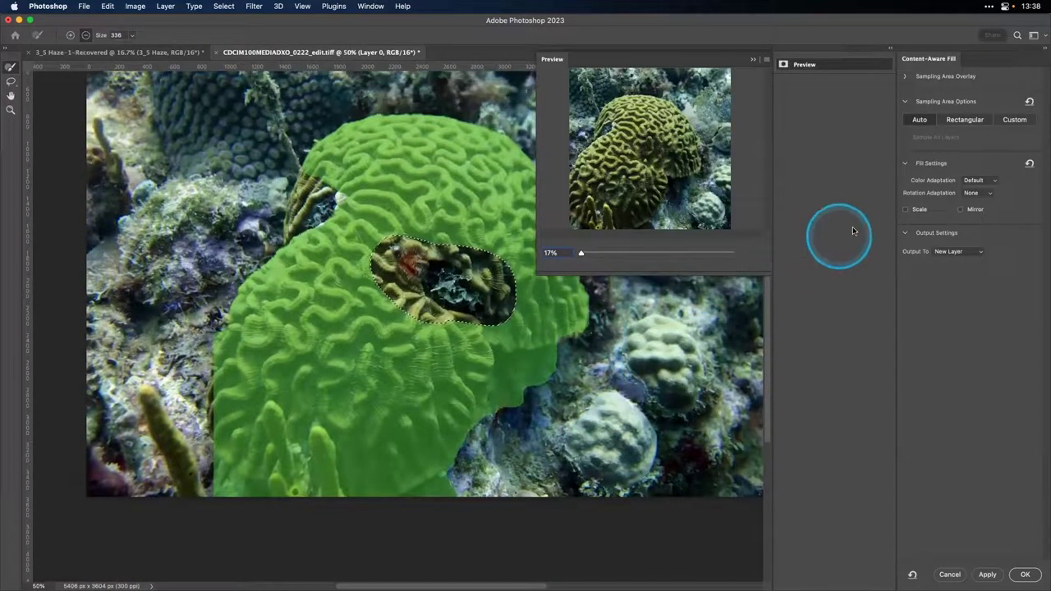
Set the fill's Color Adaptation to High and the preview zoom to 50%
left_click(981, 181)
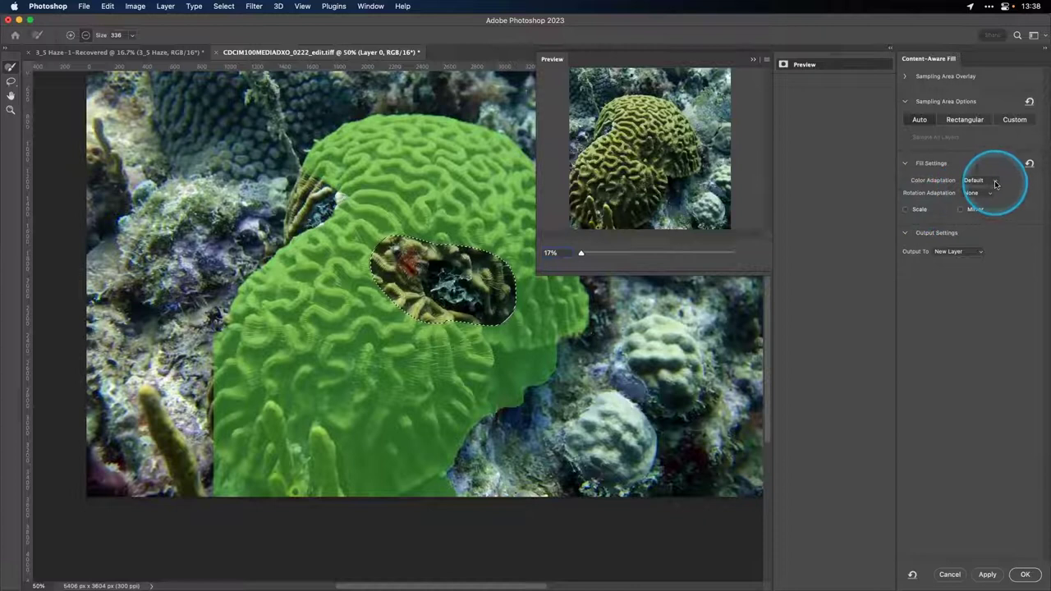
left_click(991, 191)
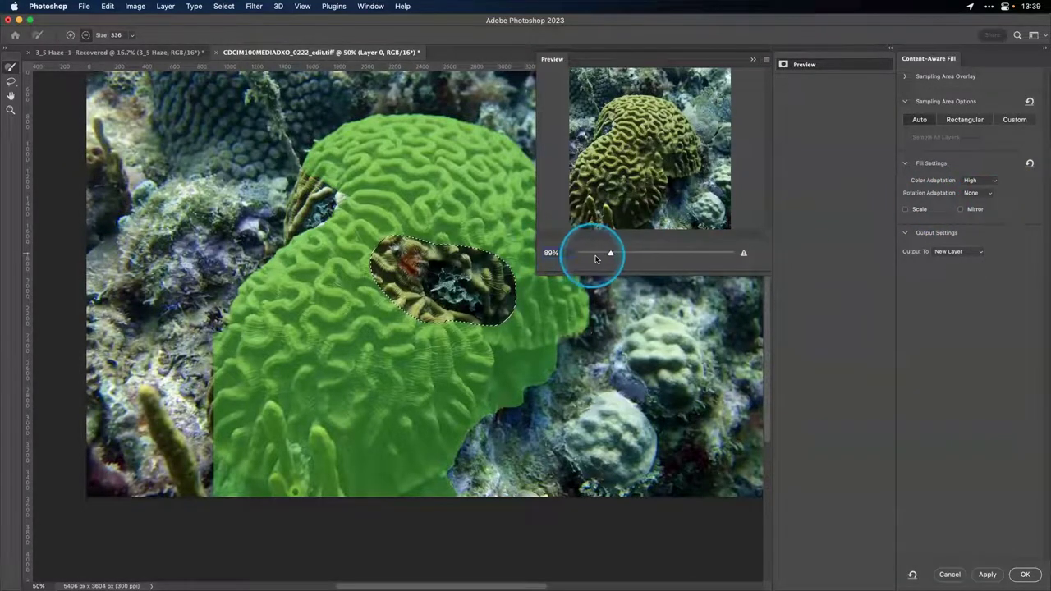
left_click_drag(581, 254, 595, 255)
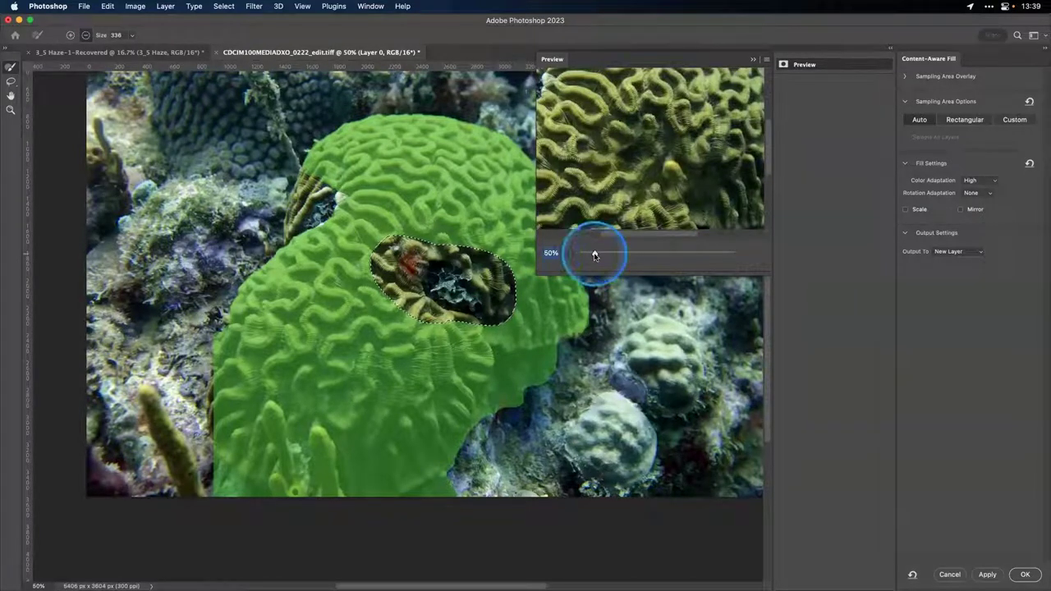
Set the fill's Rotation Adaptation to Low, proceed with auto sampling, and return the preview zoom to 50%
left_click(991, 194)
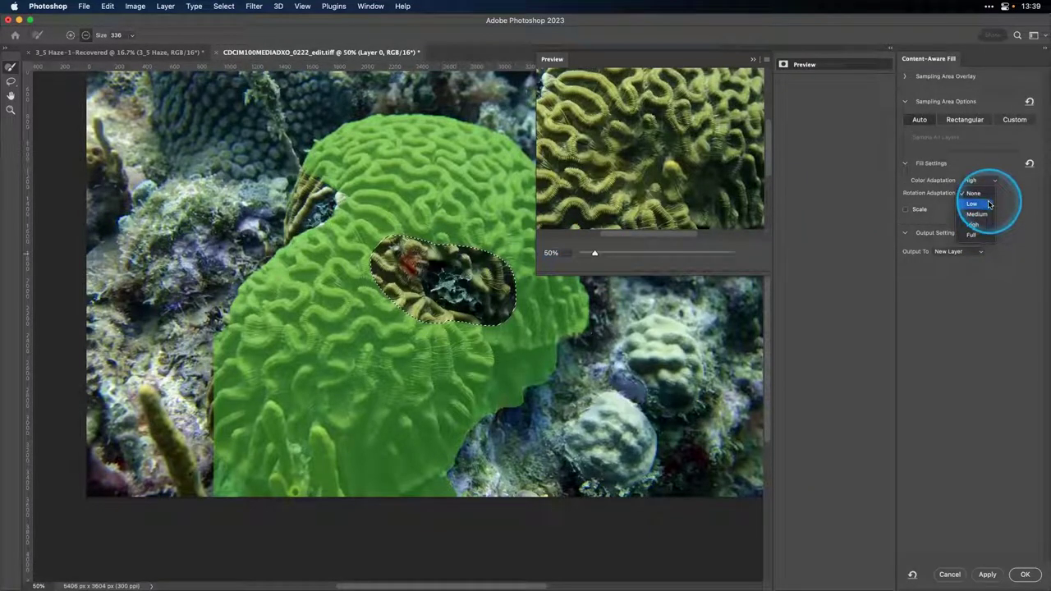
left_click(989, 204)
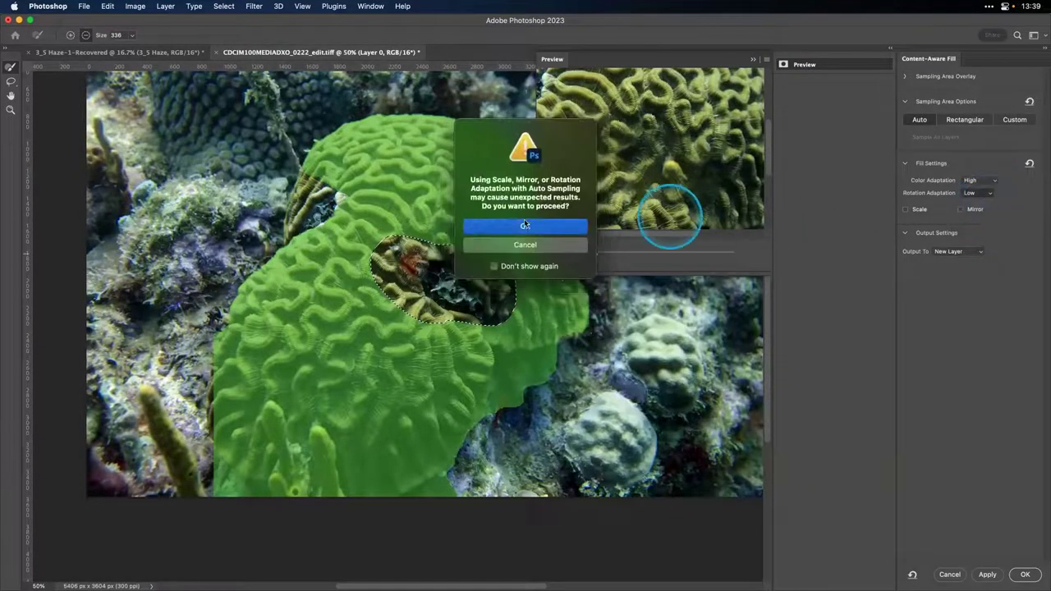
left_click(505, 230)
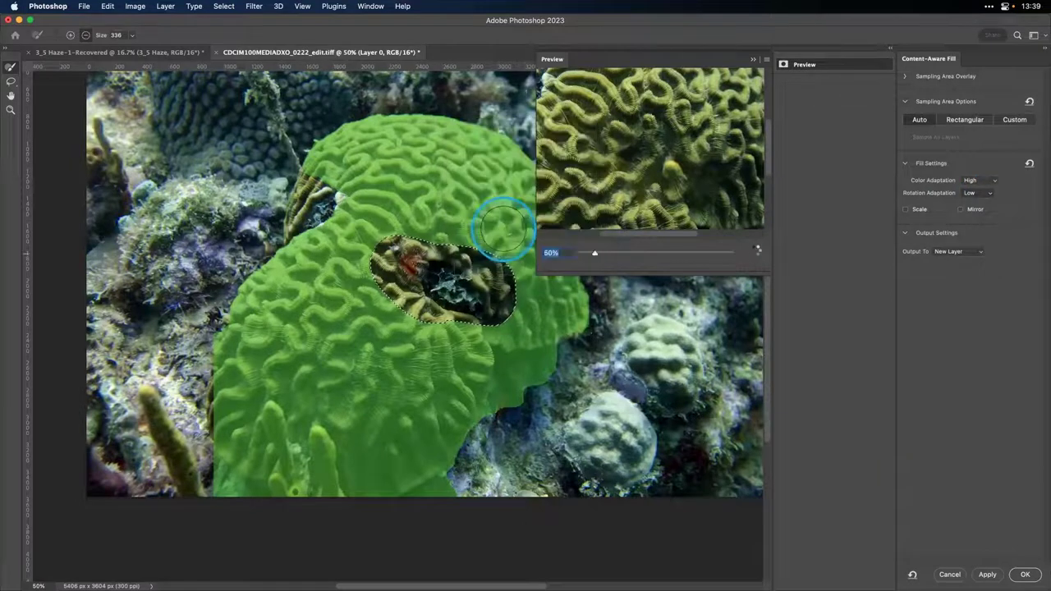
type("255")
key("Return")
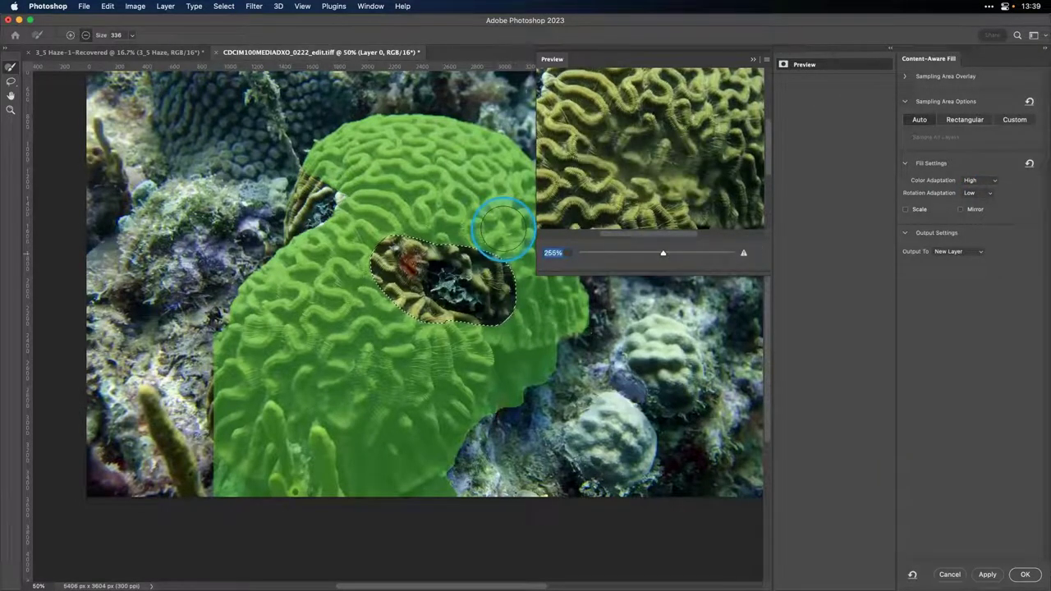
type("50")
key("Return")
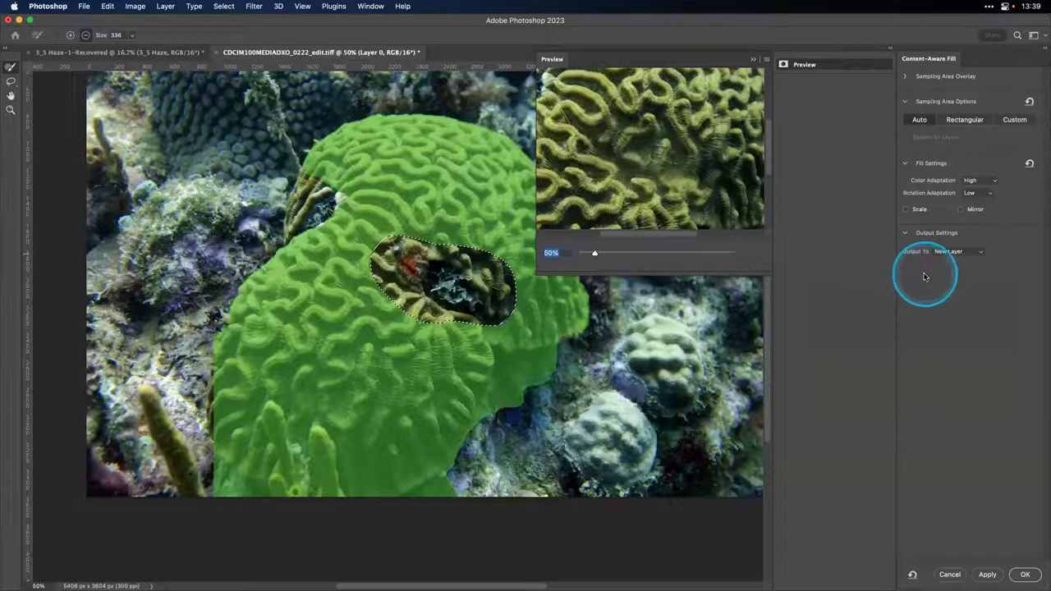
Enable Scale for the fill, proceed with auto sampling, and output the coral repair to a new layer
left_click(906, 212)
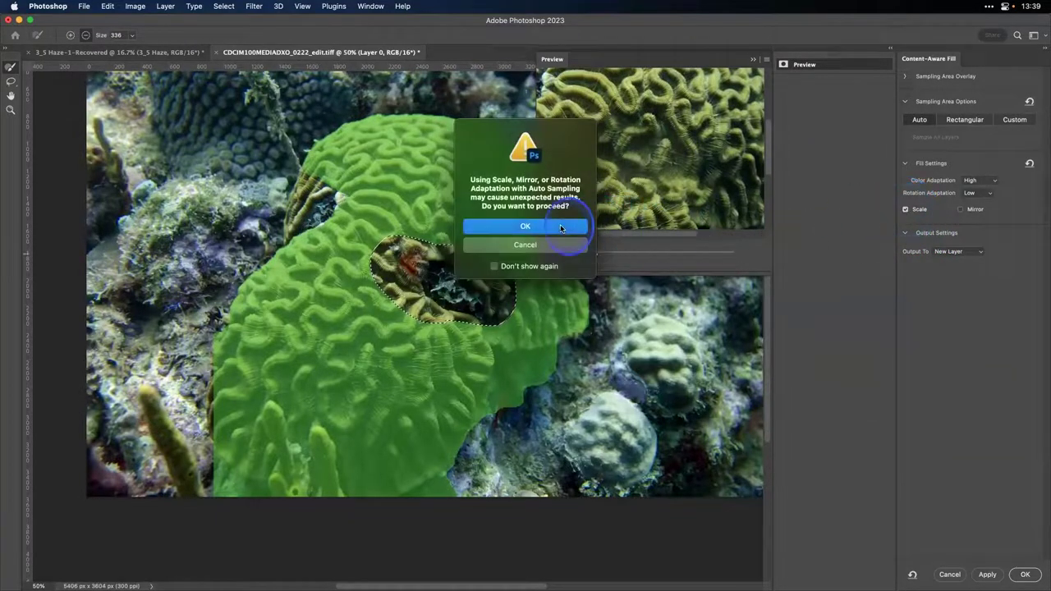
left_click(563, 226)
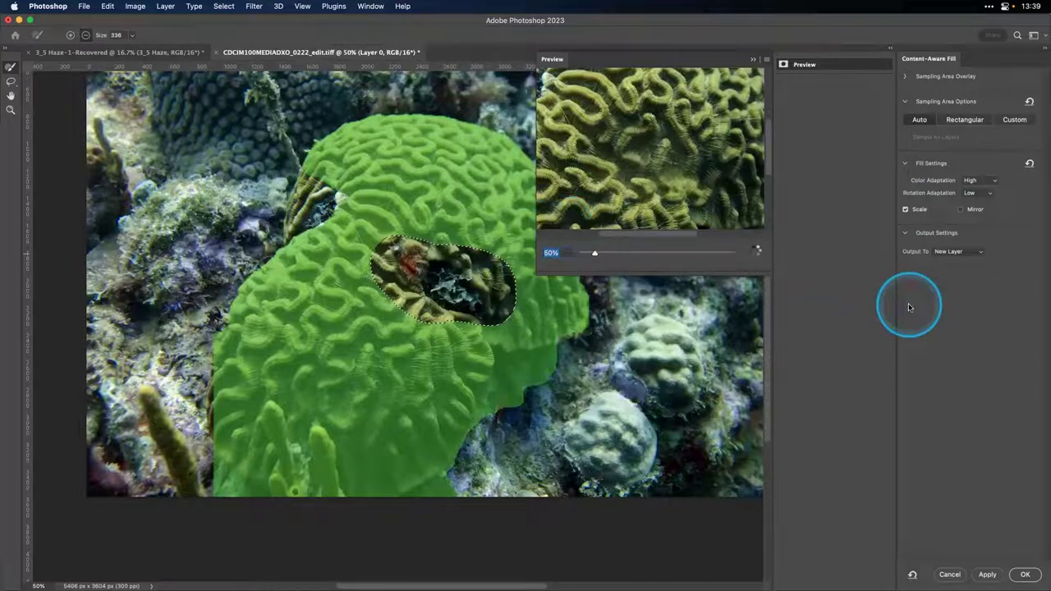
type("250")
key("Return")
type("50")
key("Return")
left_click(1024, 574)
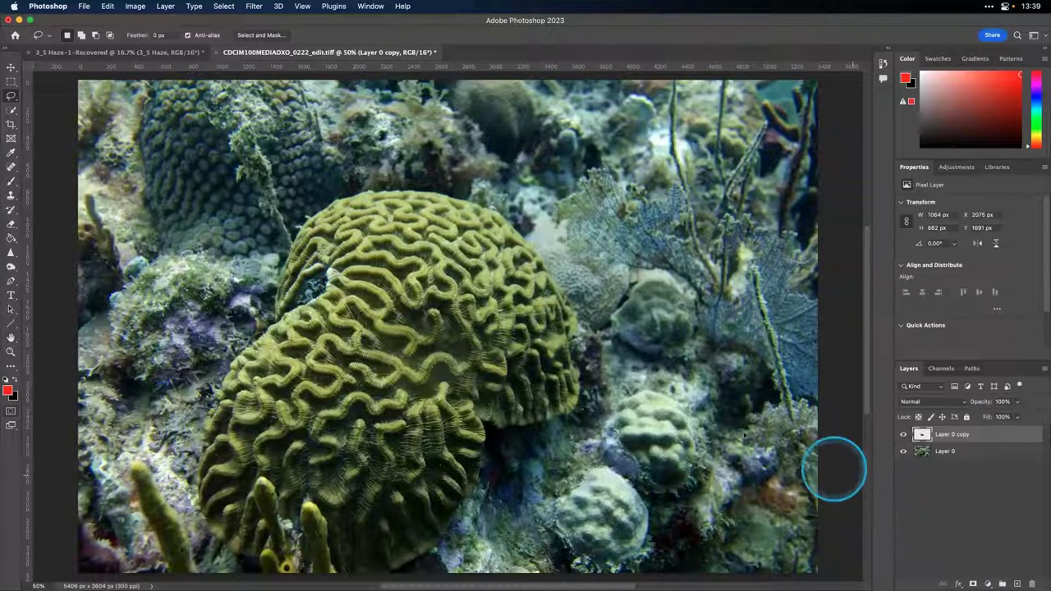
Compare the coral before and after the repair by hiding and showing the Layer 0 copy layer
scroll(719, 426, "up", 2)
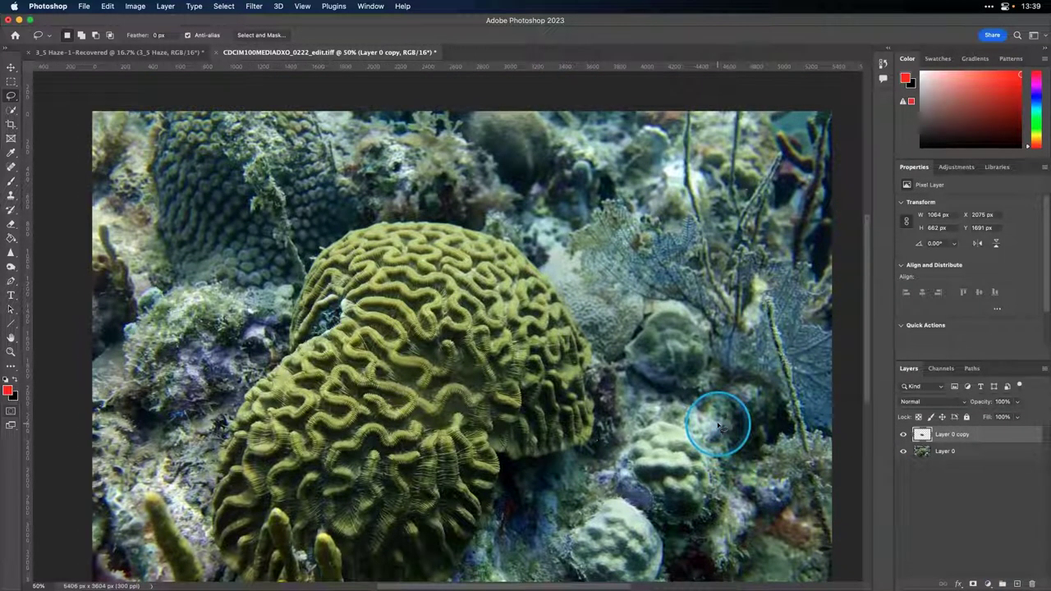
left_click(903, 434)
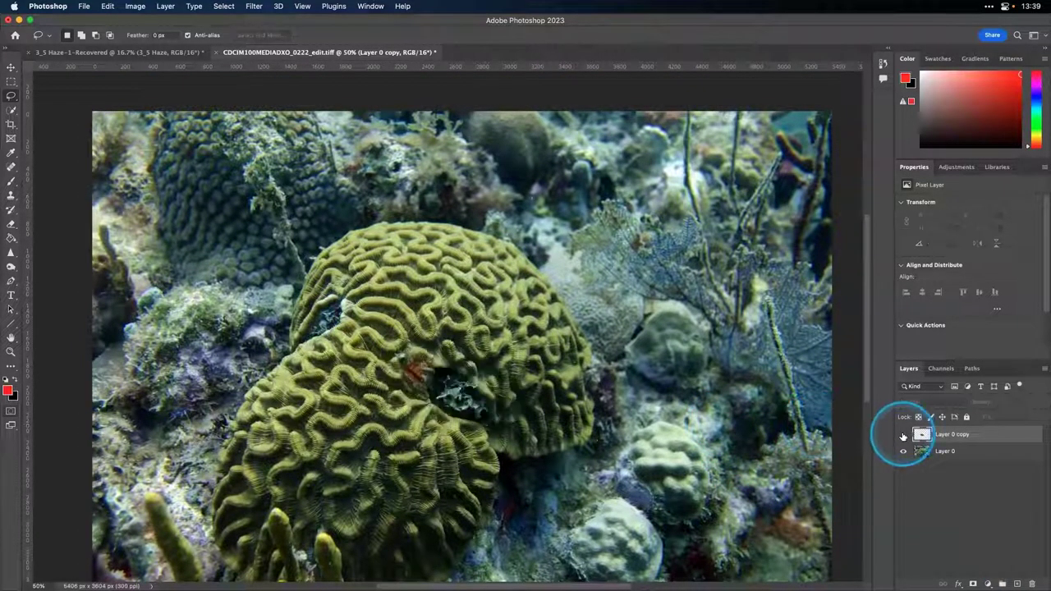
left_click(903, 435)
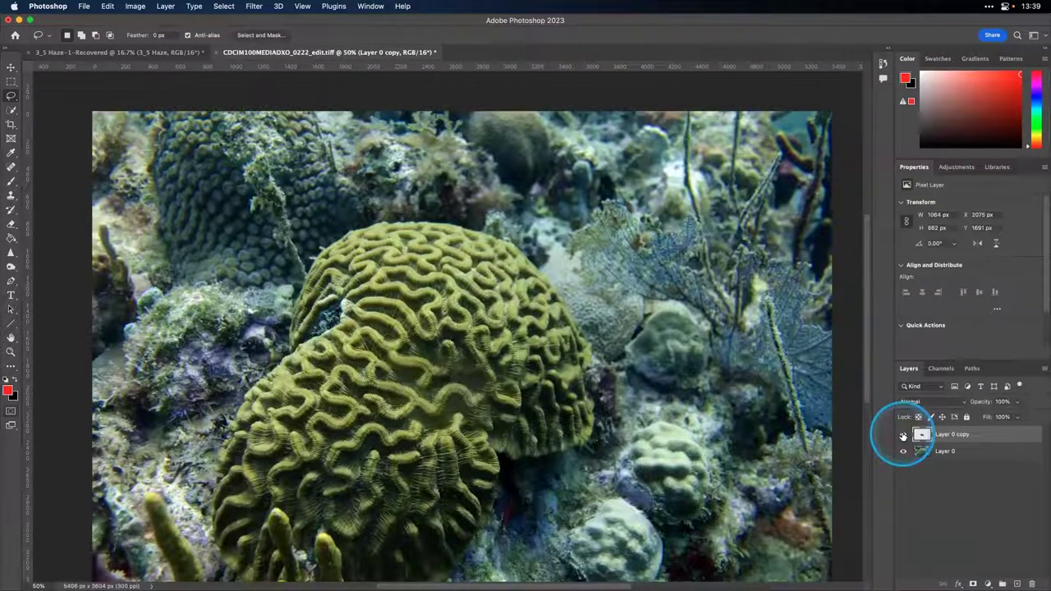
scroll(113, 105, "up", 4)
scroll(113, 105, "left", 4)
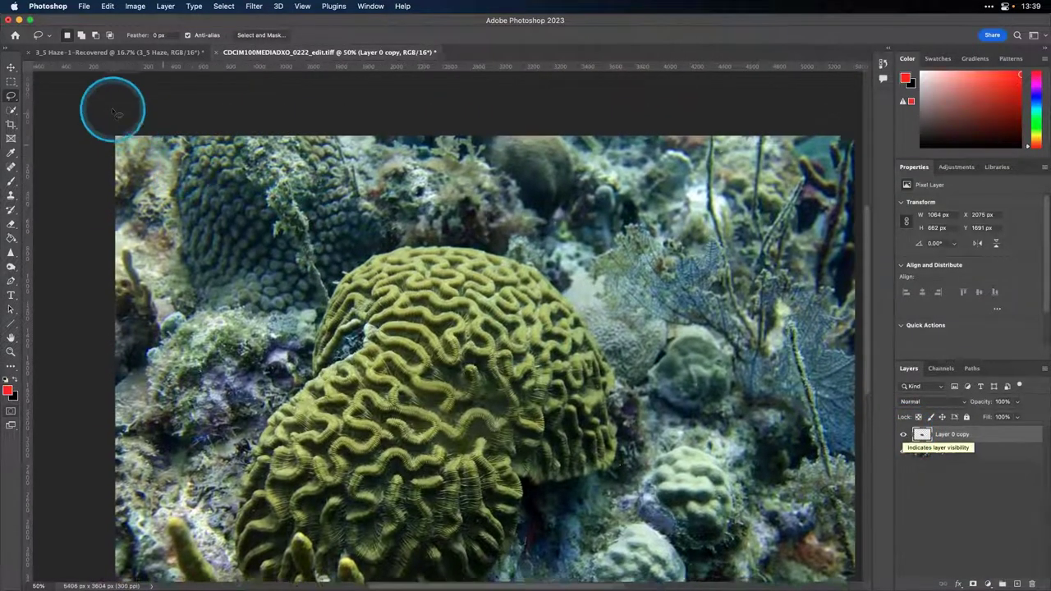
scroll(165, 115, "down", 5)
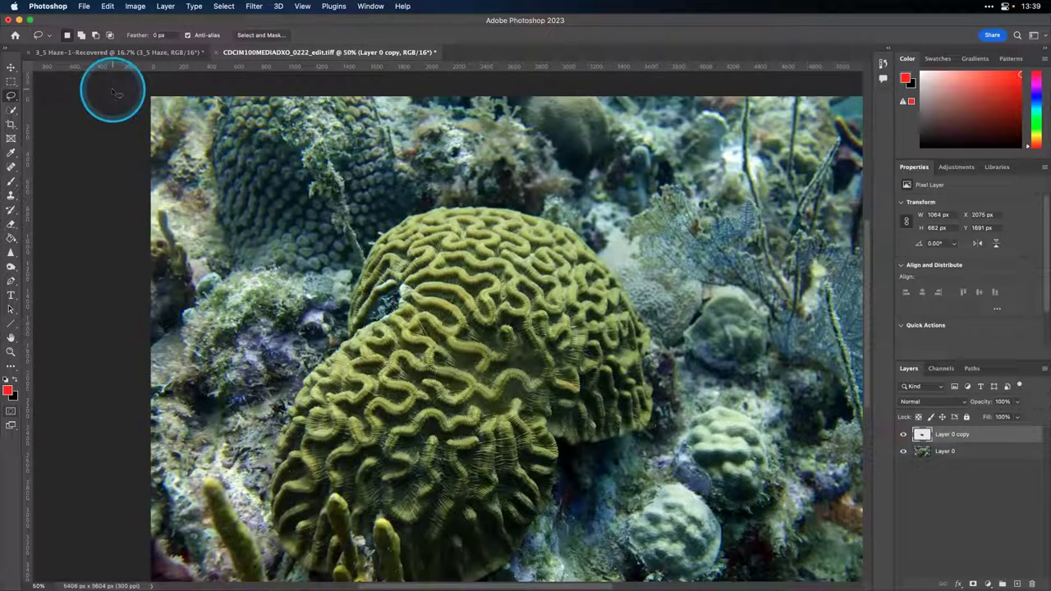
Switch to Mylio Photos, pick the Santa portrait among the album's photos, and return to the To Edit album grid
key("super+Tab")
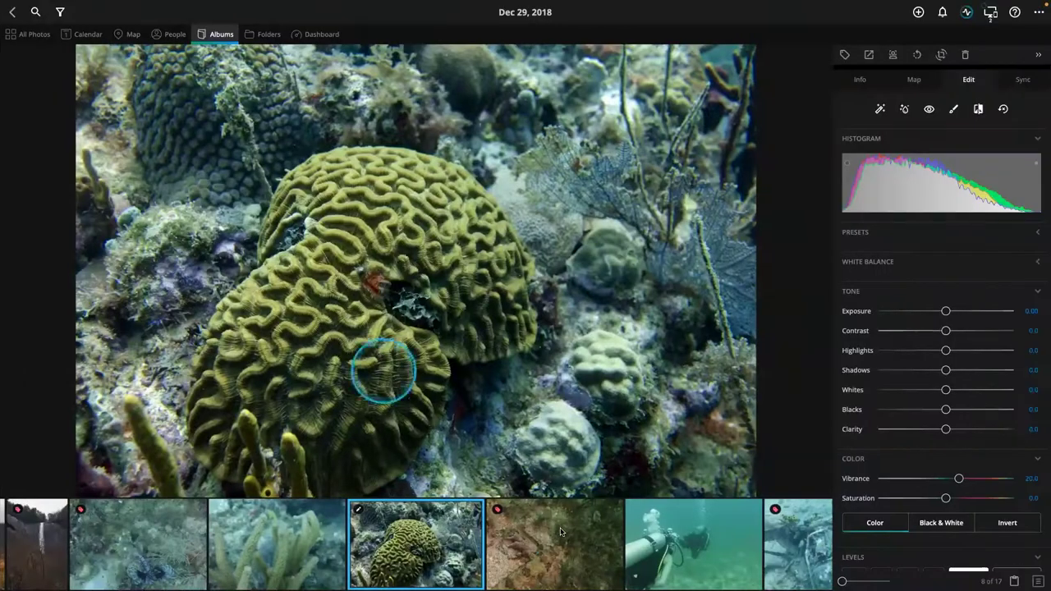
scroll(561, 531, "right", 5)
scroll(565, 531, "right", 15)
scroll(566, 530, "left", 4)
left_click(571, 536)
scroll(577, 539, "left", 12)
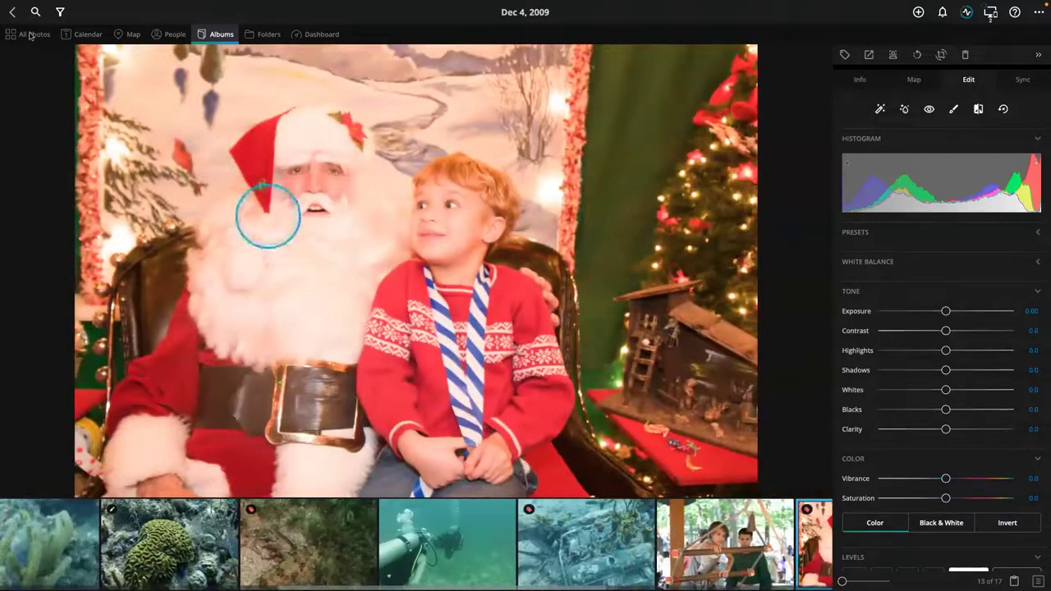
left_click(12, 11)
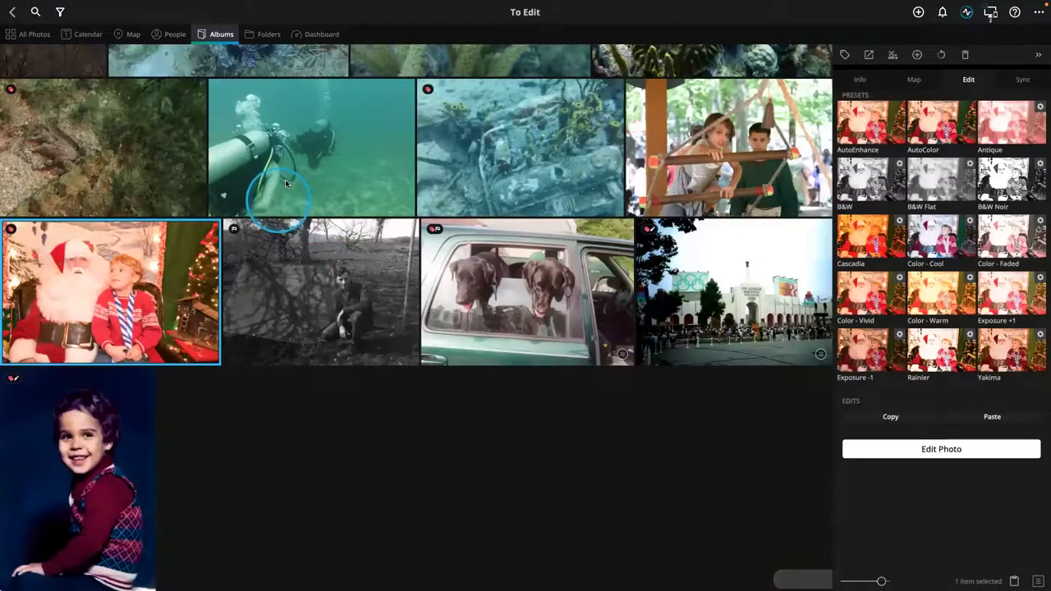
Add the diver, two boys with the wooden frame, soft coral, lionfish reef, waterfall, autumn valley and formal trio photos to the selection
left_click(283, 181, "ctrl")
scroll(297, 223, "up", 3)
left_click(706, 226, "ctrl")
scroll(502, 238, "up", 4)
left_click(481, 280, "ctrl")
left_click(259, 264, "ctrl")
left_click(97, 280, "ctrl")
left_click(620, 163, "ctrl")
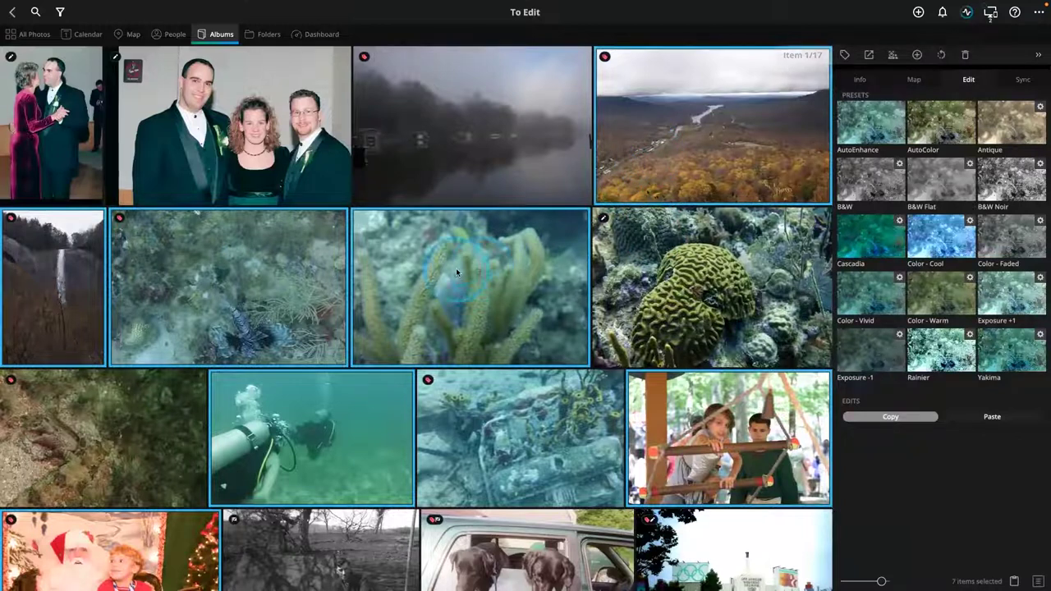
left_click(250, 140, "ctrl")
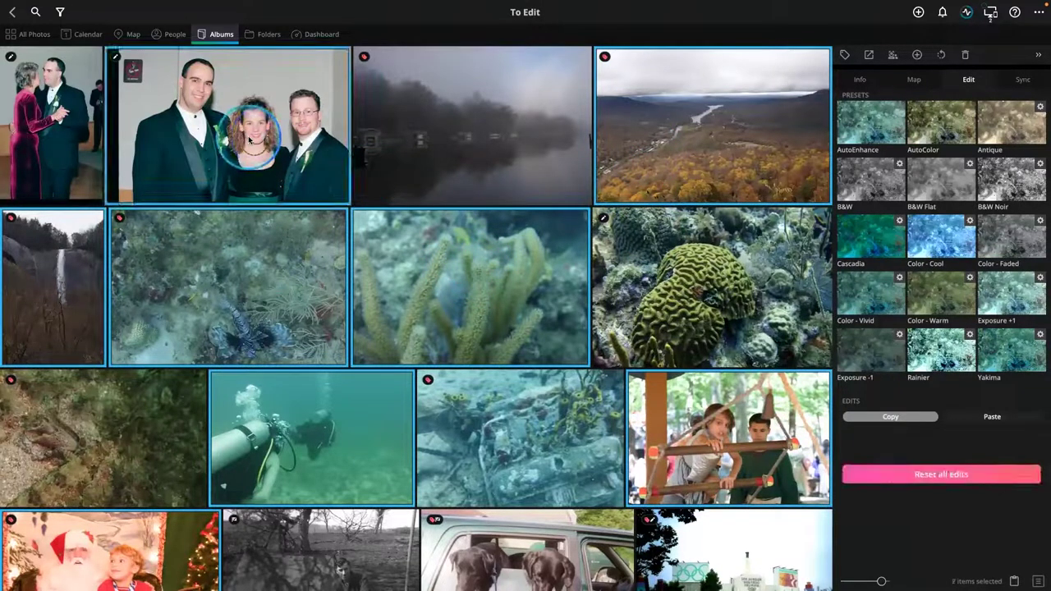
Send the selected photos to Radiant Photo as 16-bit Adobe RGB TIFF copies with Mylio Photos adjustments, and switch to that app
left_click(162, 37)
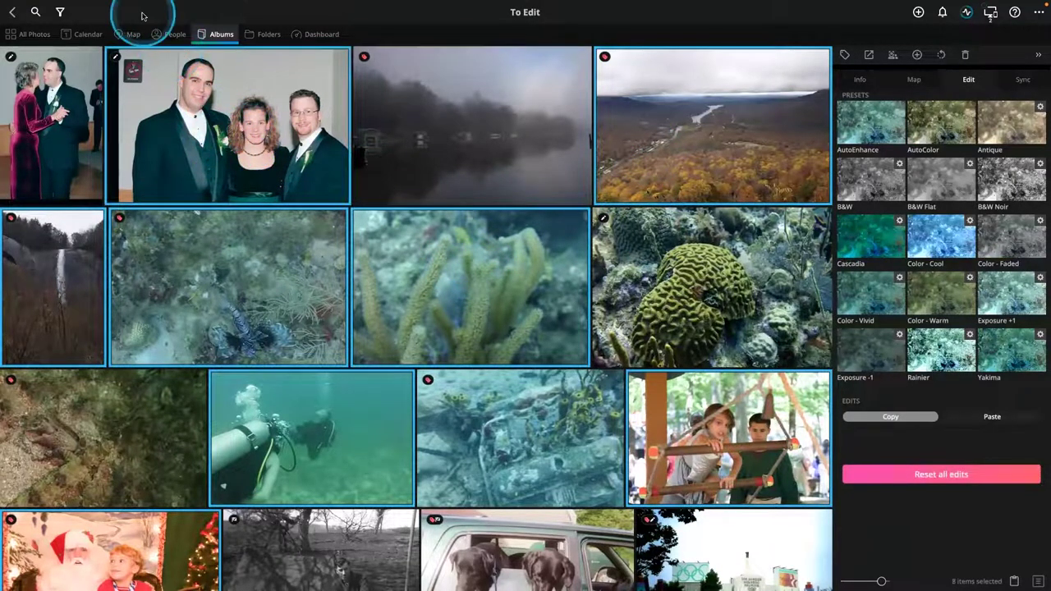
mouse_move(150, 6)
left_click(183, 6)
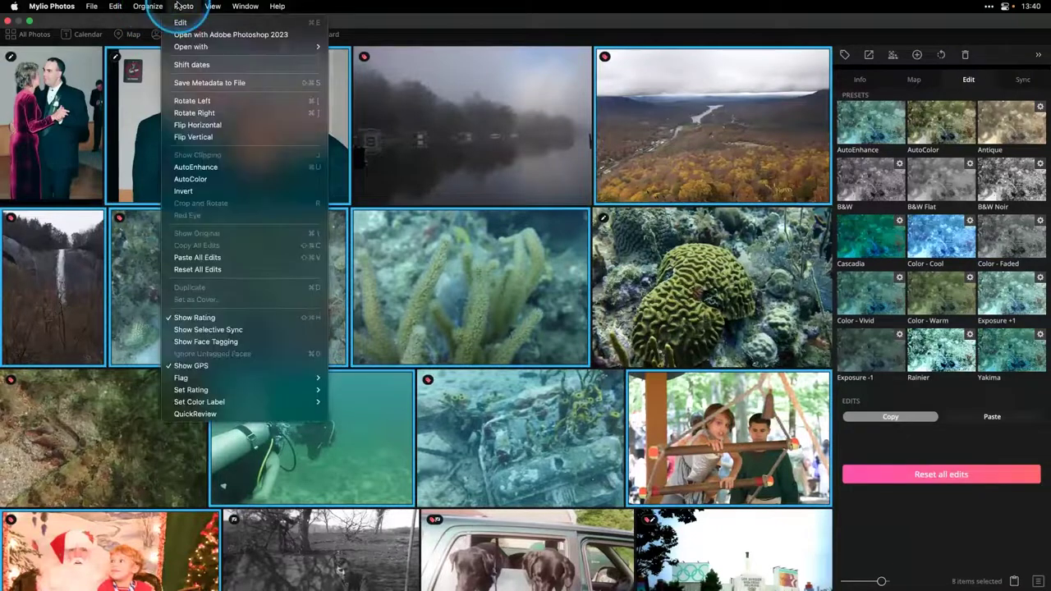
mouse_move(188, 48)
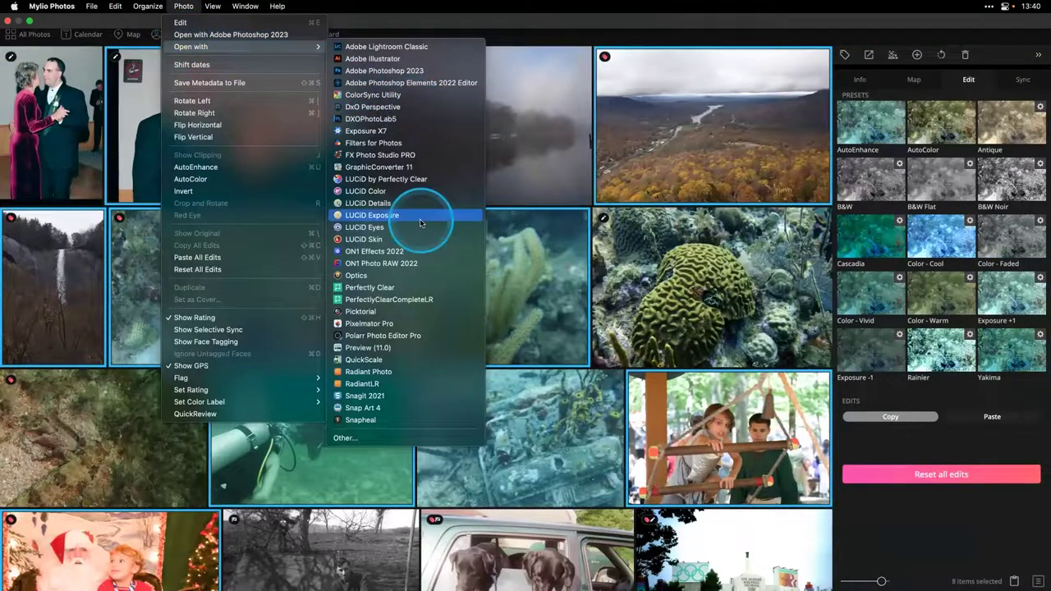
left_click(416, 371)
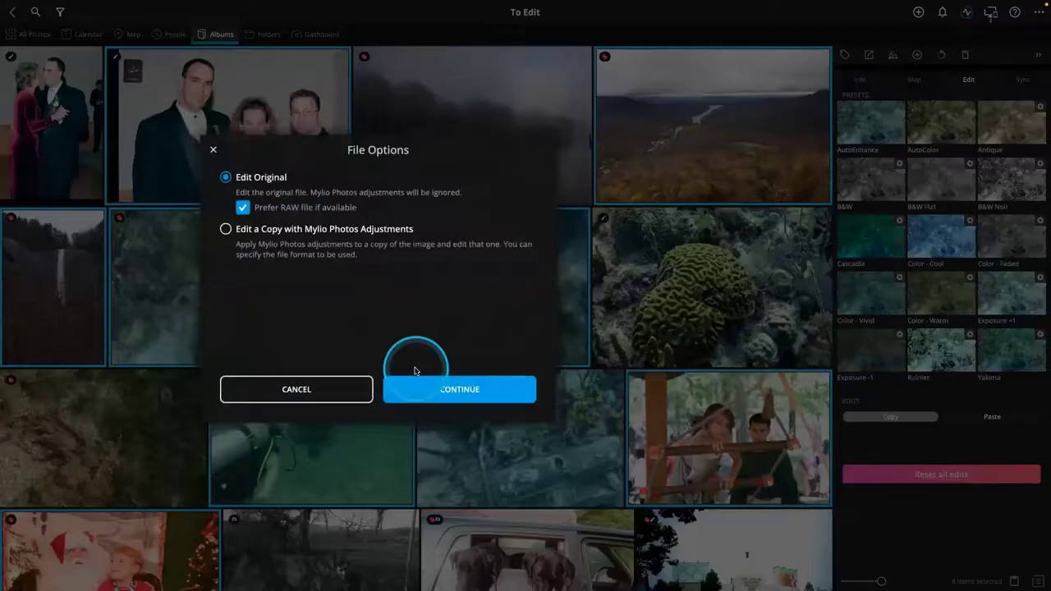
left_click(226, 230)
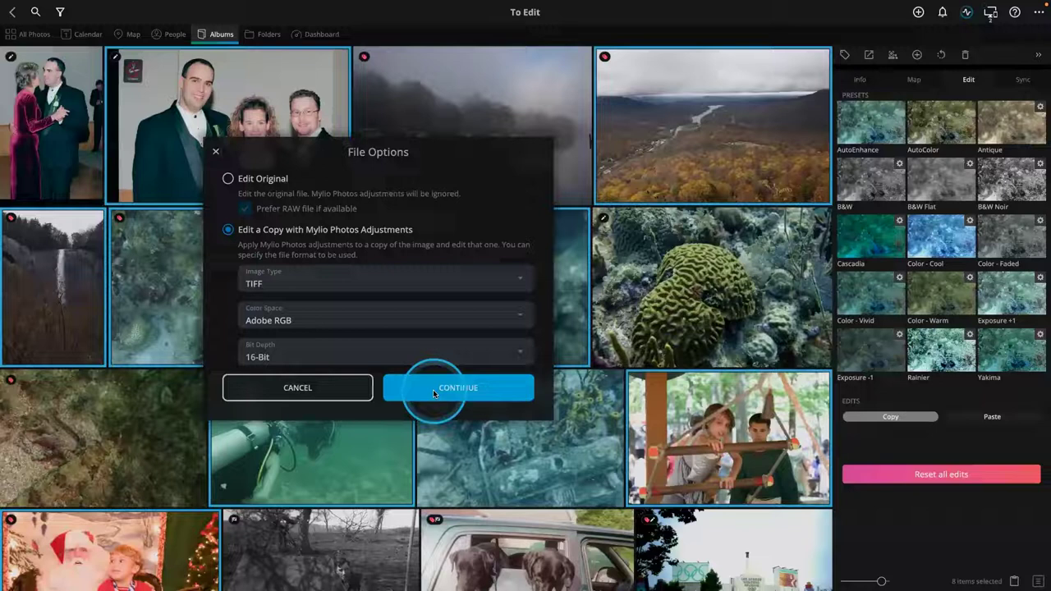
left_click(432, 389)
key("super+Tab")
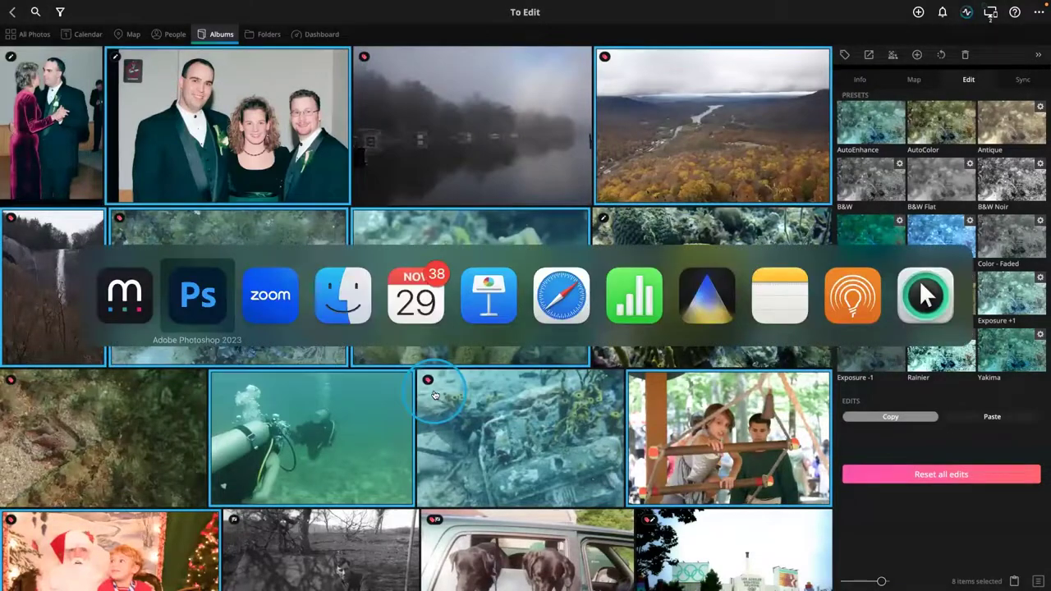
left_click(857, 320)
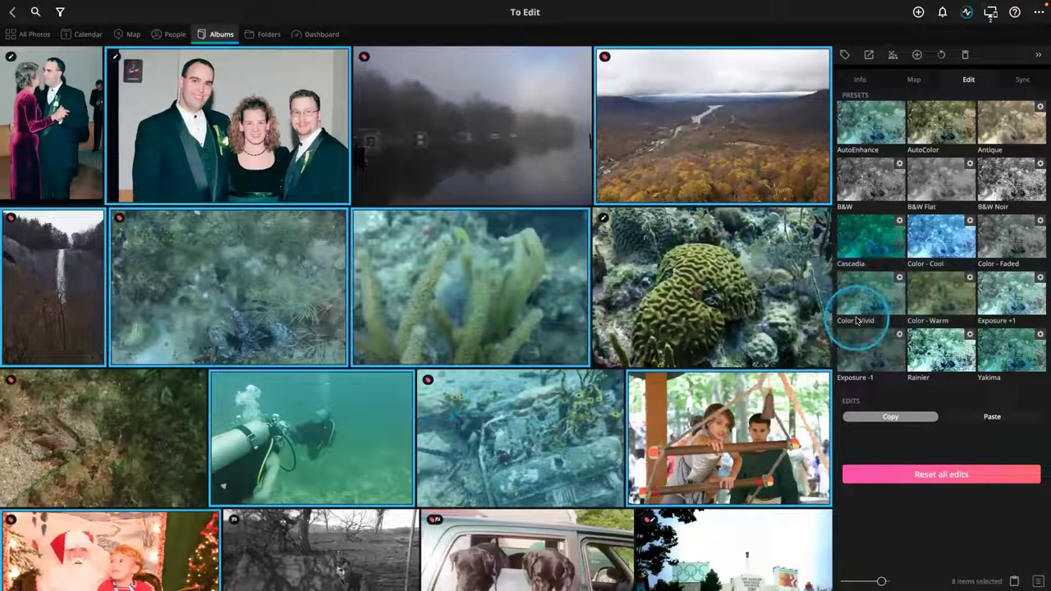
Switch to Radiant Photo and remove all the pottery NEF photos from the batch, keeping only the edited TIFF copies
mouse_move(804, 577)
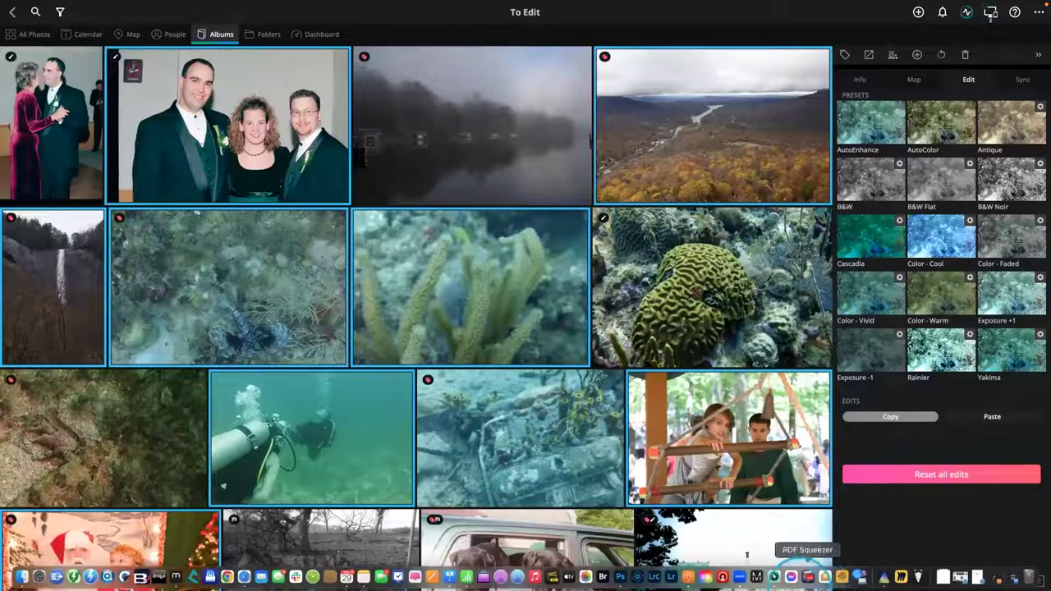
left_click(689, 577)
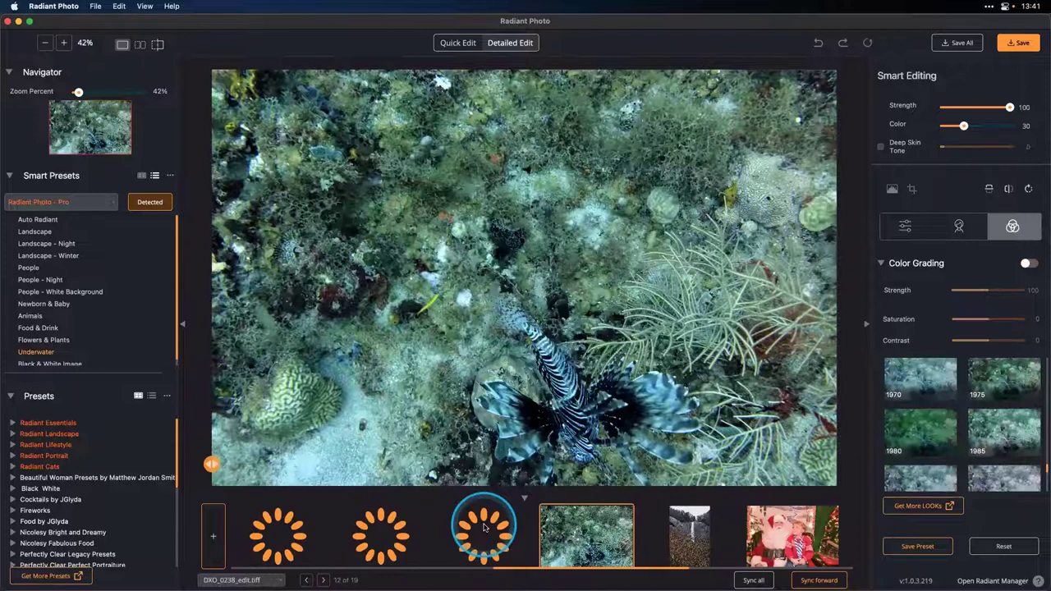
left_click(484, 528)
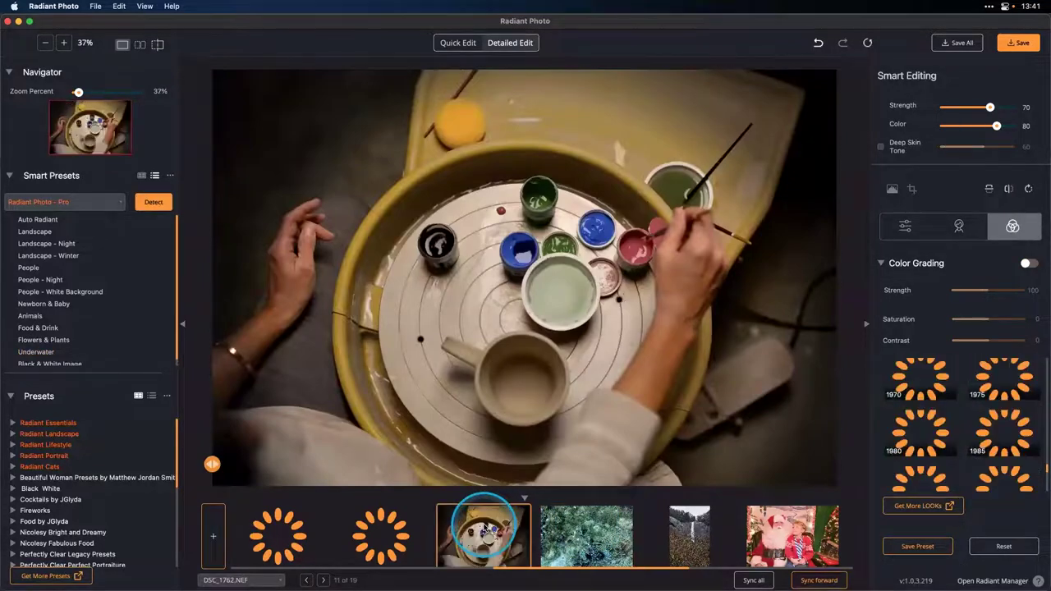
key("Delete")
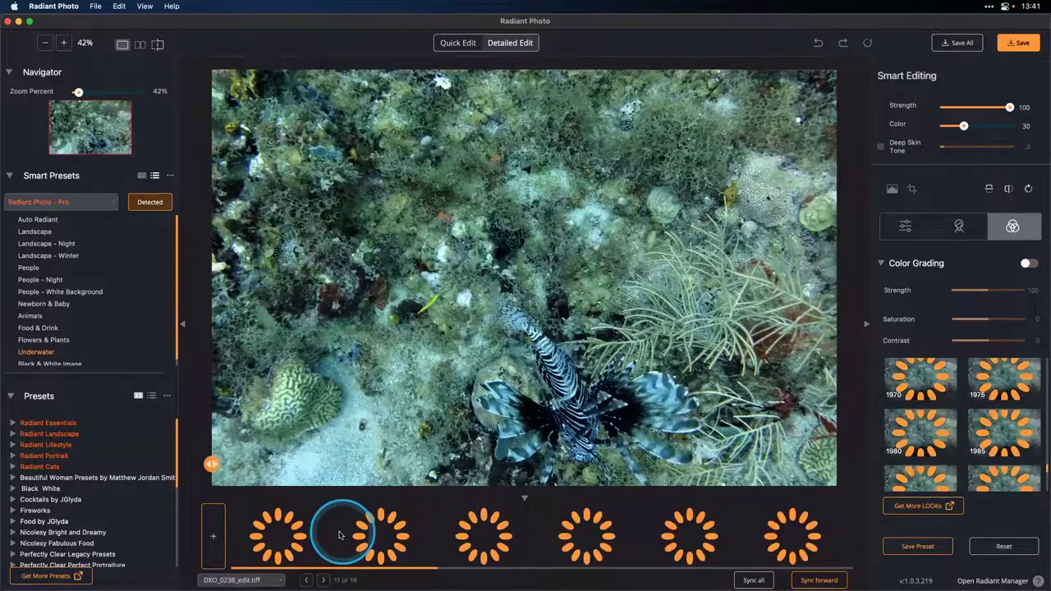
key("Delete")
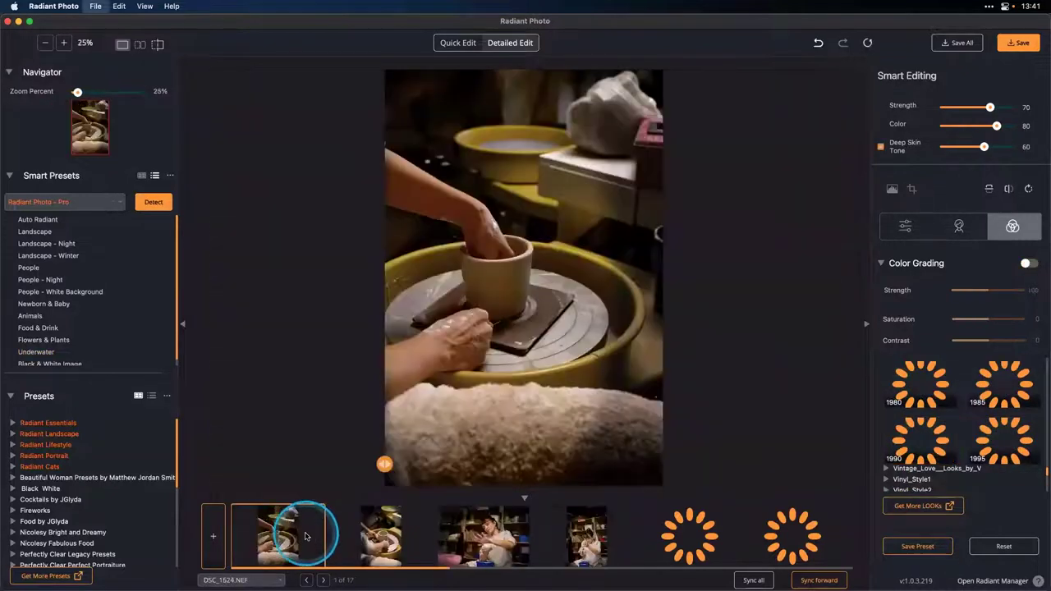
key("Delete")
key("Delete")
key("Delete")
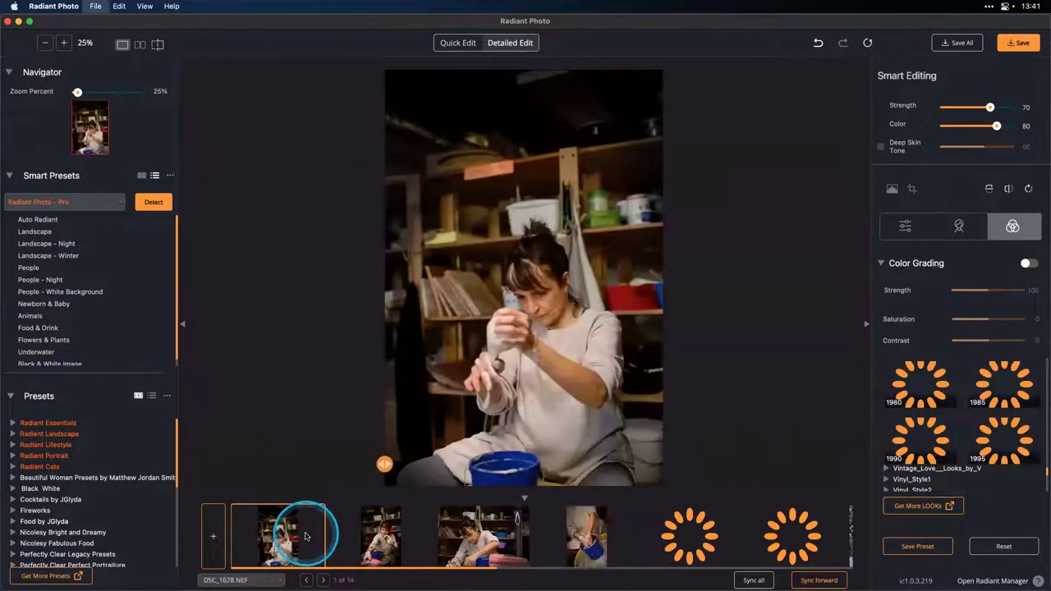
key("Delete")
key("Delete")
key("Delete")
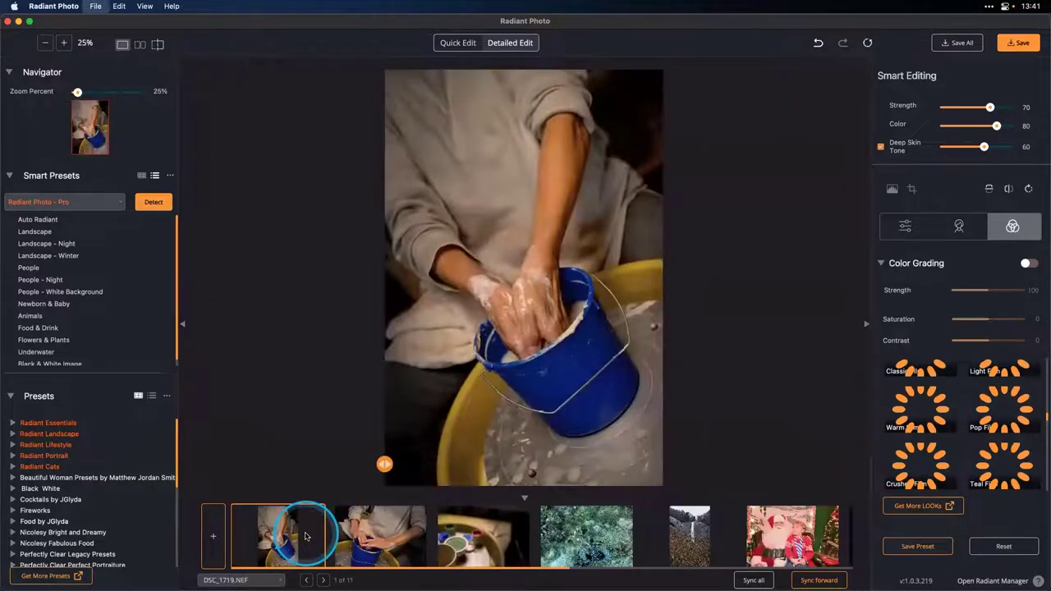
key("Delete")
key("Delete")
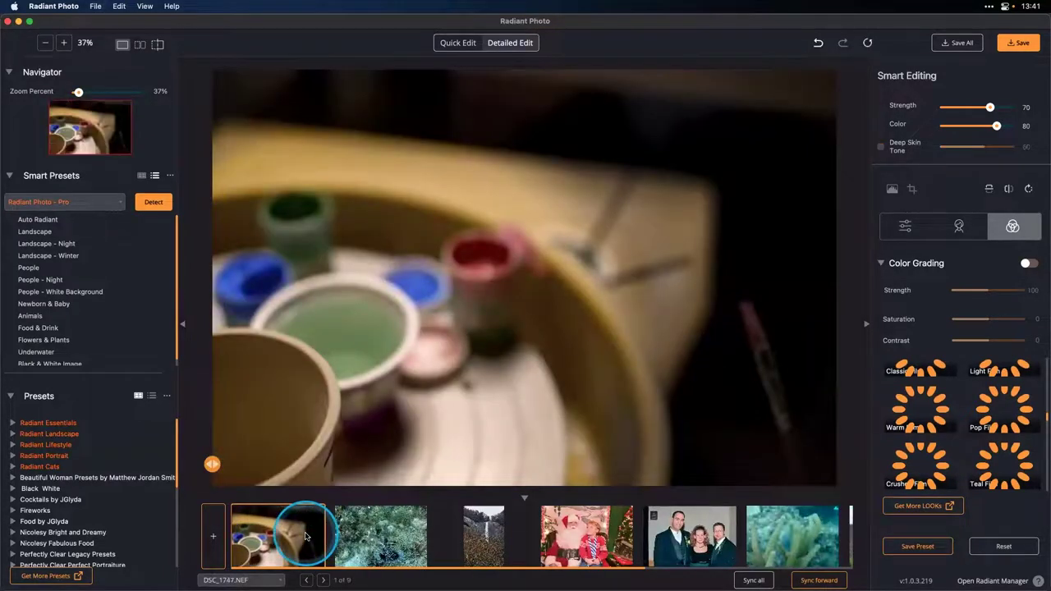
key("Delete")
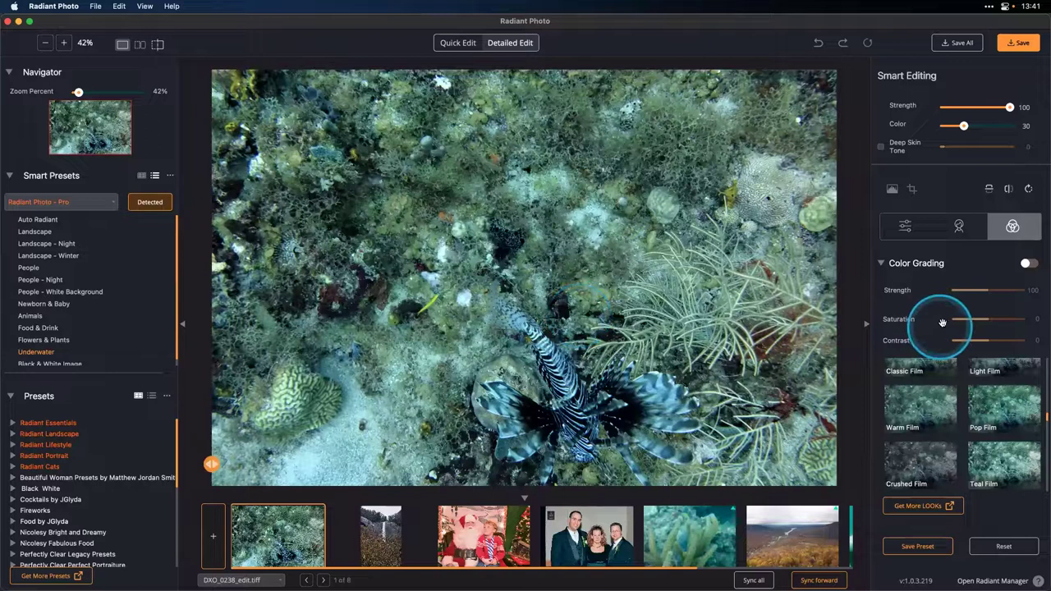
Turn on Tint Correction for the lionfish reef photo and set its strength to 24
left_click(905, 226)
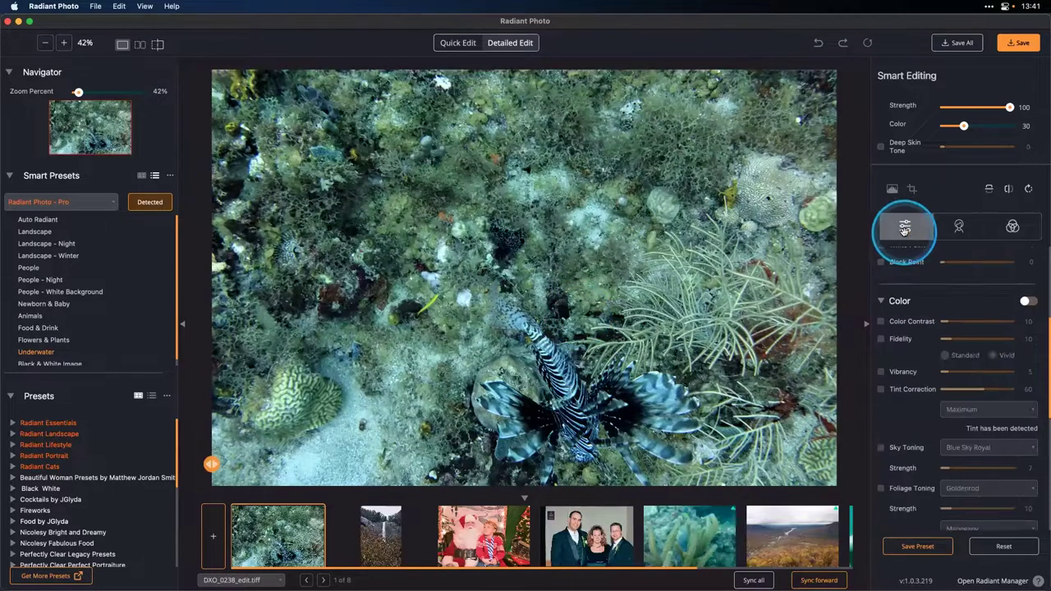
left_click(882, 390)
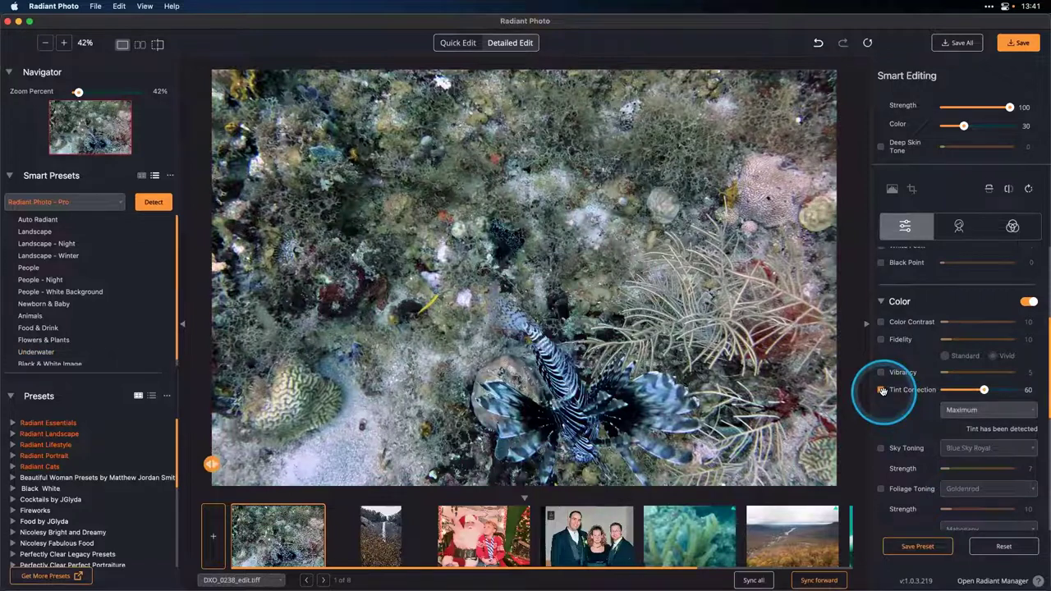
left_click(964, 389)
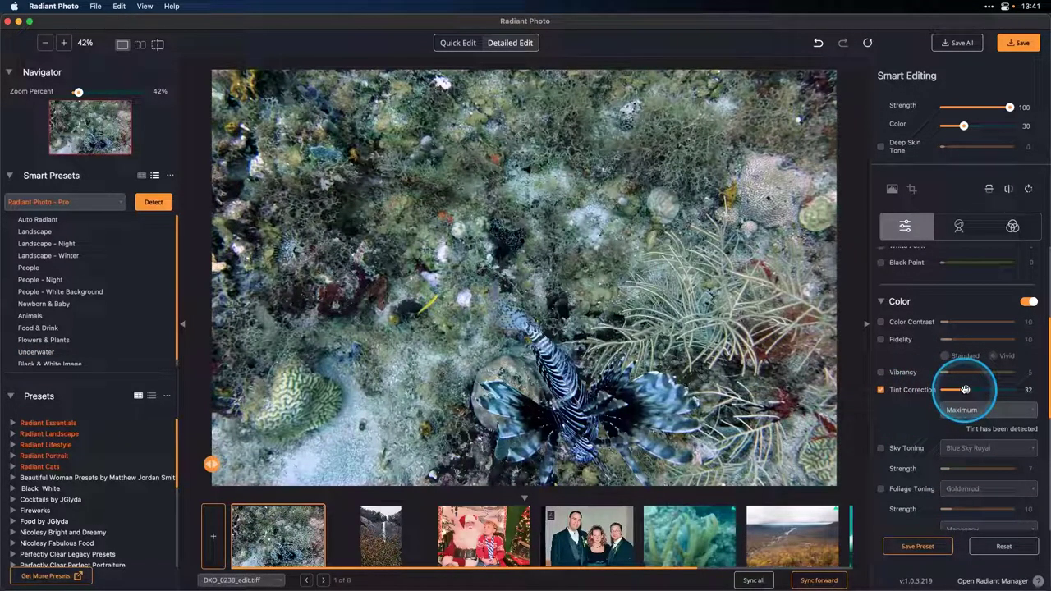
left_click_drag(968, 389, 971, 389)
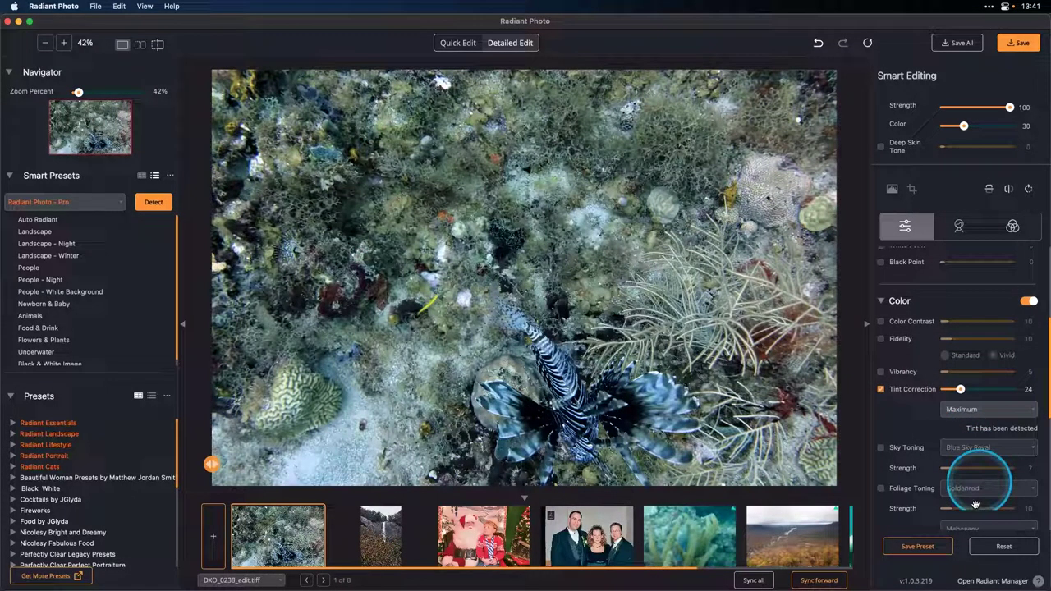
Apply the Underwater corrective filter to the lionfish reef photo with a strength of 18
scroll(979, 505, "down", 5)
scroll(977, 509, "down", 1)
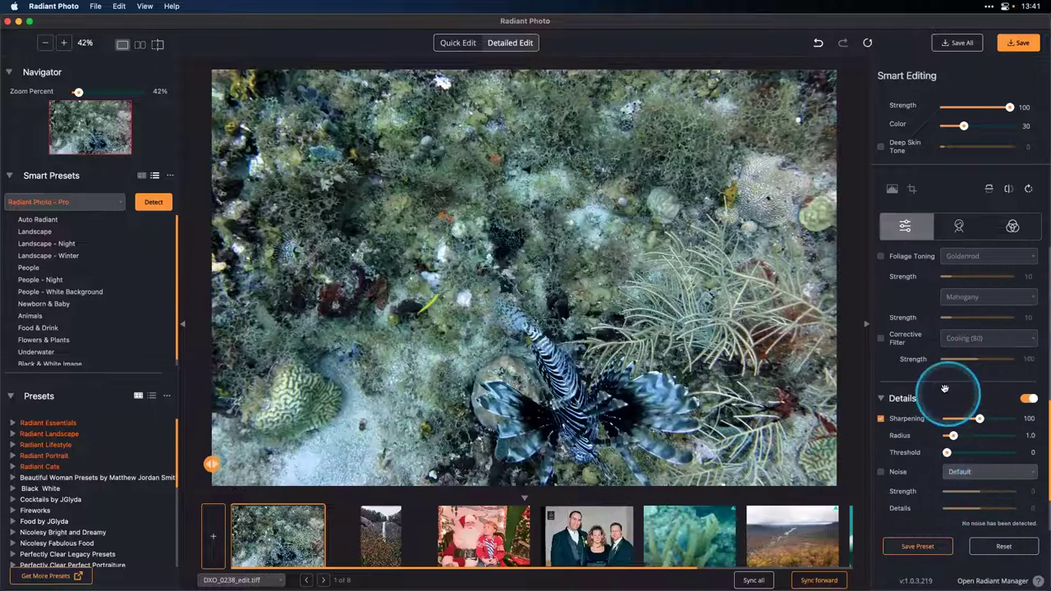
left_click(955, 337)
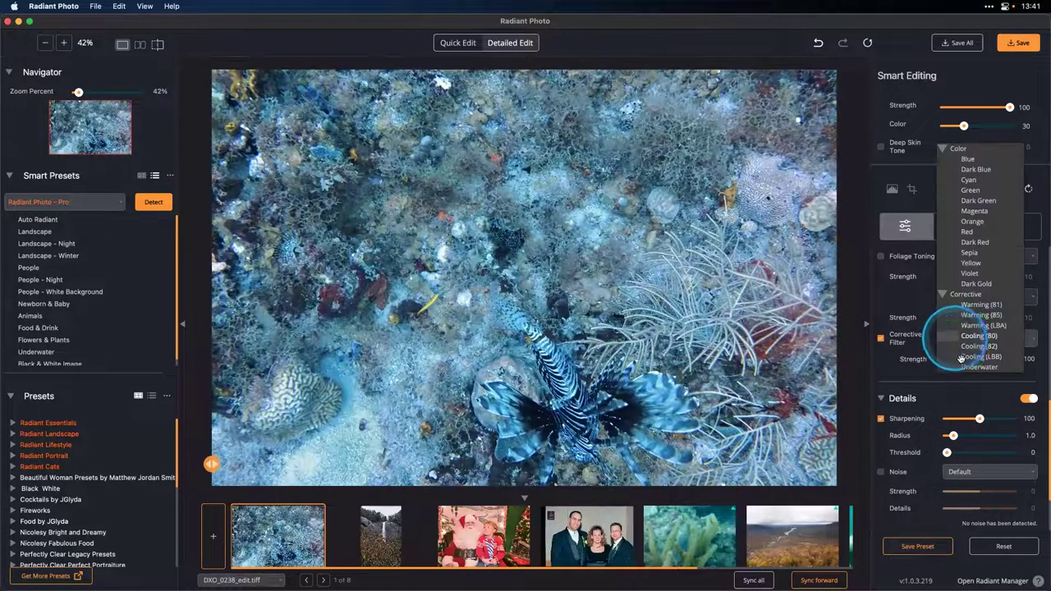
left_click(961, 368)
left_click_drag(960, 367, 957, 359)
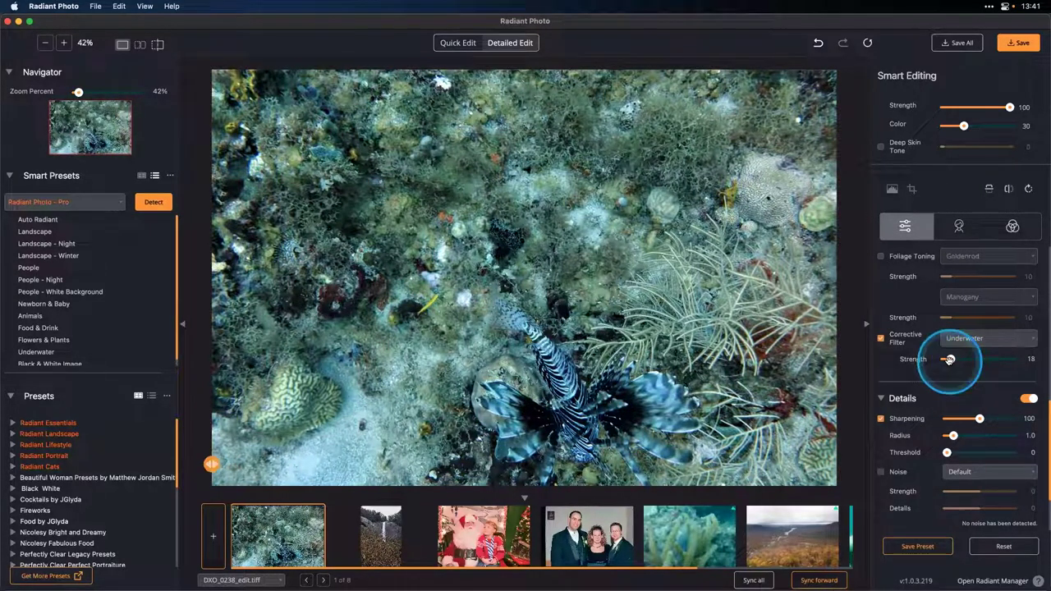
Select the waterfall photo and set its Color Contrast to 58
left_click(384, 529)
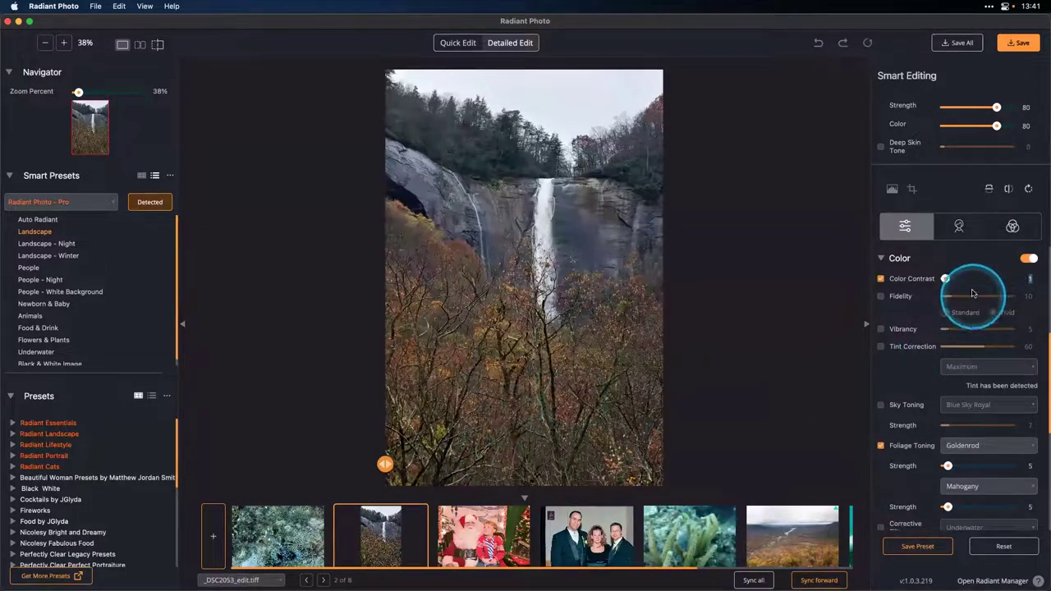
left_click(970, 282)
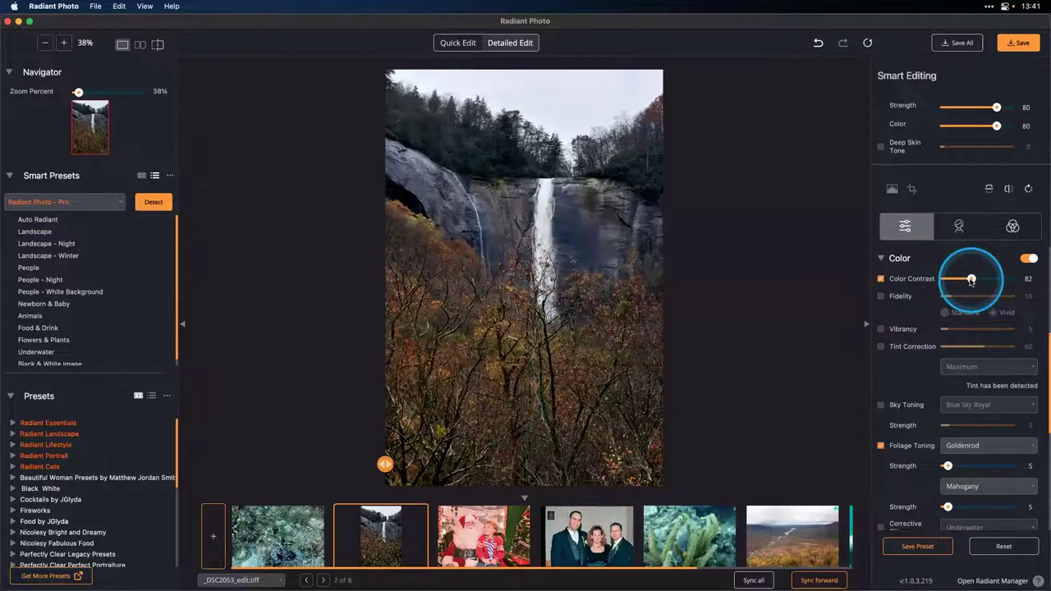
left_click_drag(972, 281, 964, 281)
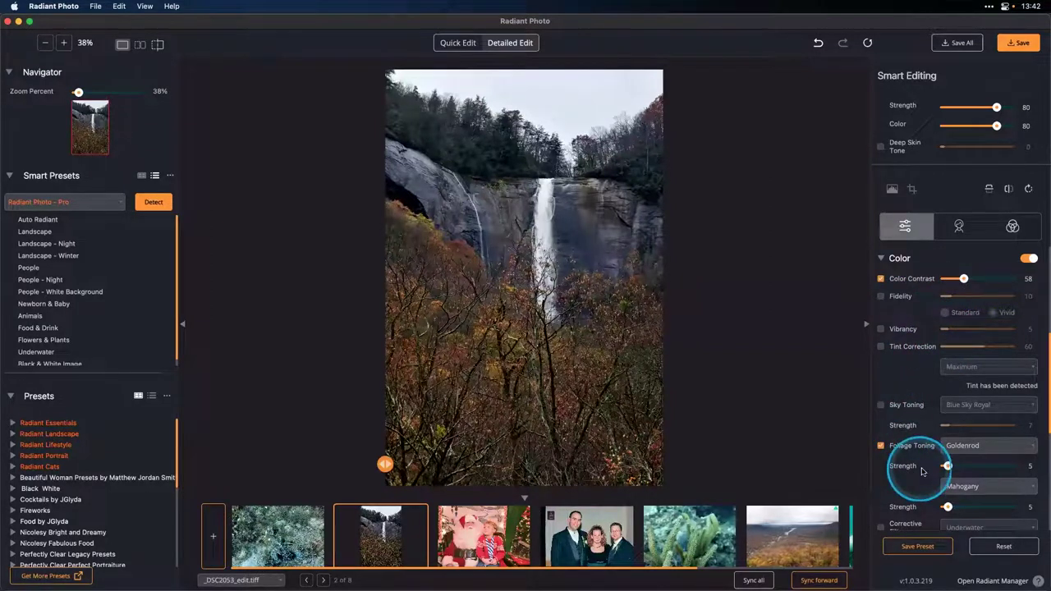
Turn on the Depth adjustment in the waterfall photo's tone settings
scroll(981, 458, "down", 3)
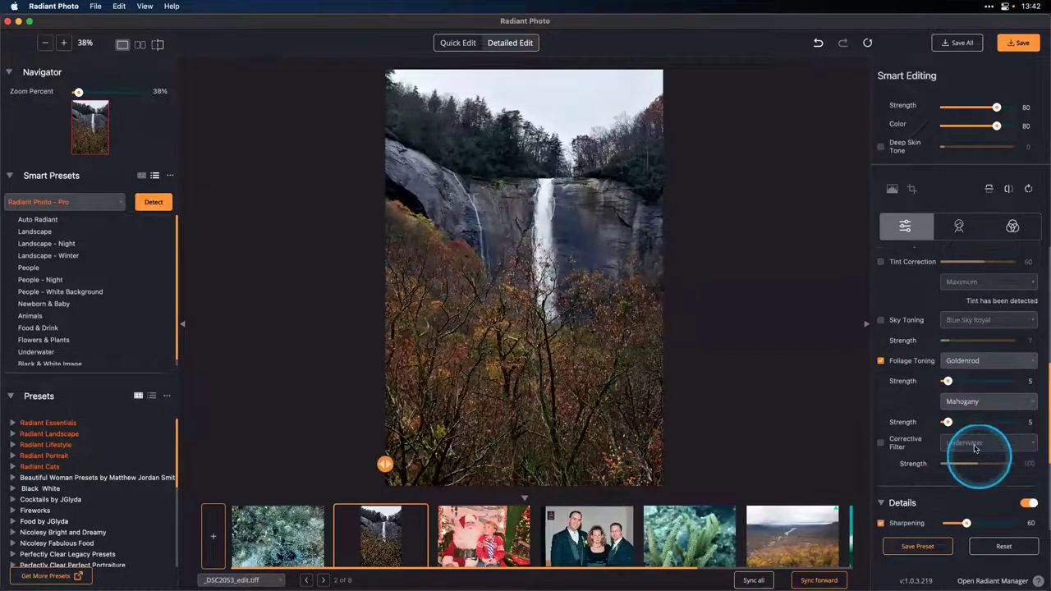
scroll(955, 391, "up", 2)
scroll(955, 390, "up", 10)
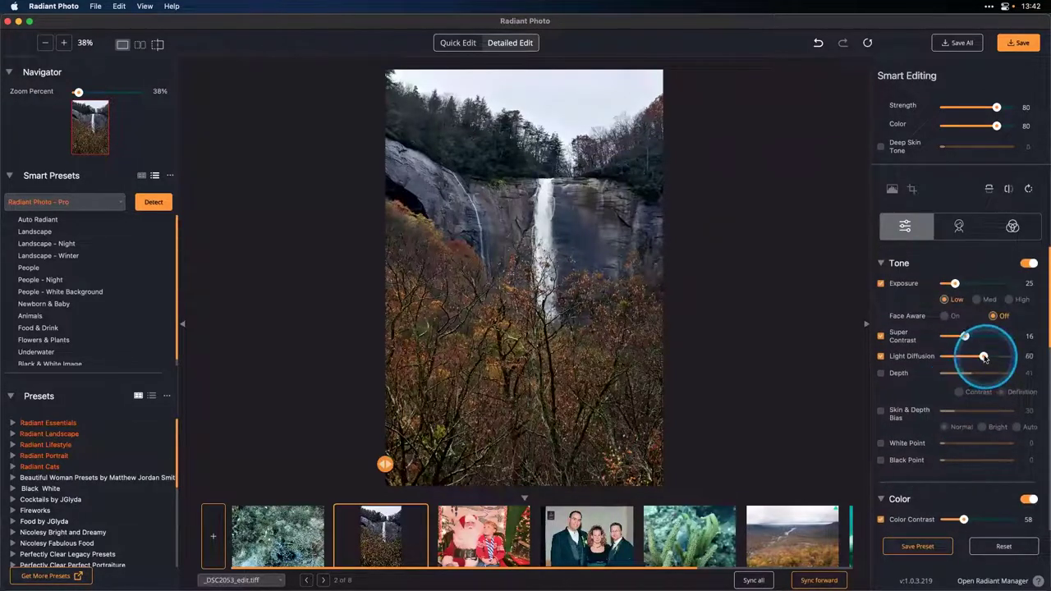
left_click(881, 373)
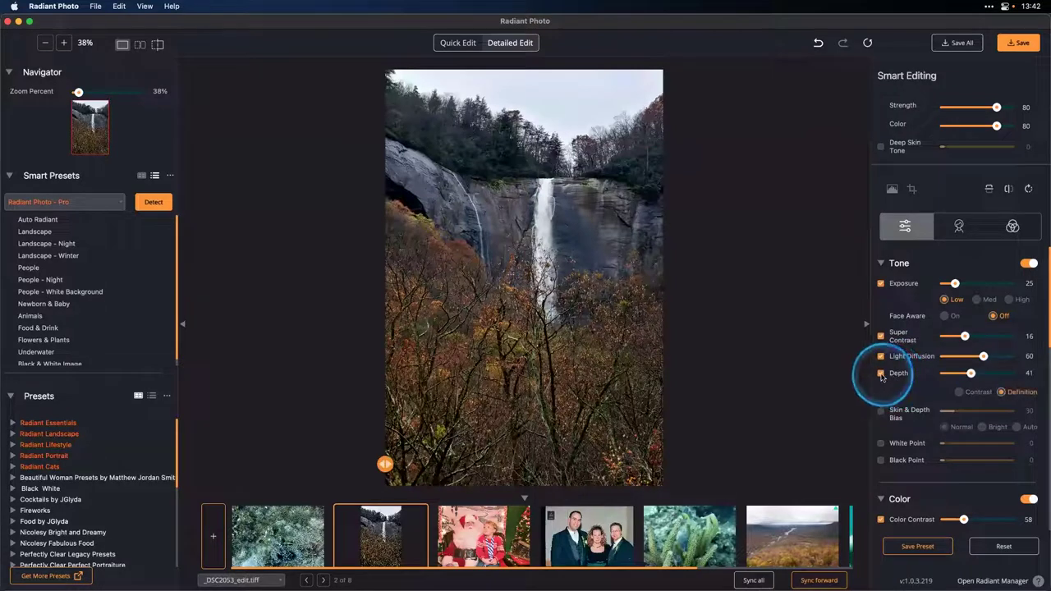
left_click(606, 329)
left_click(607, 329)
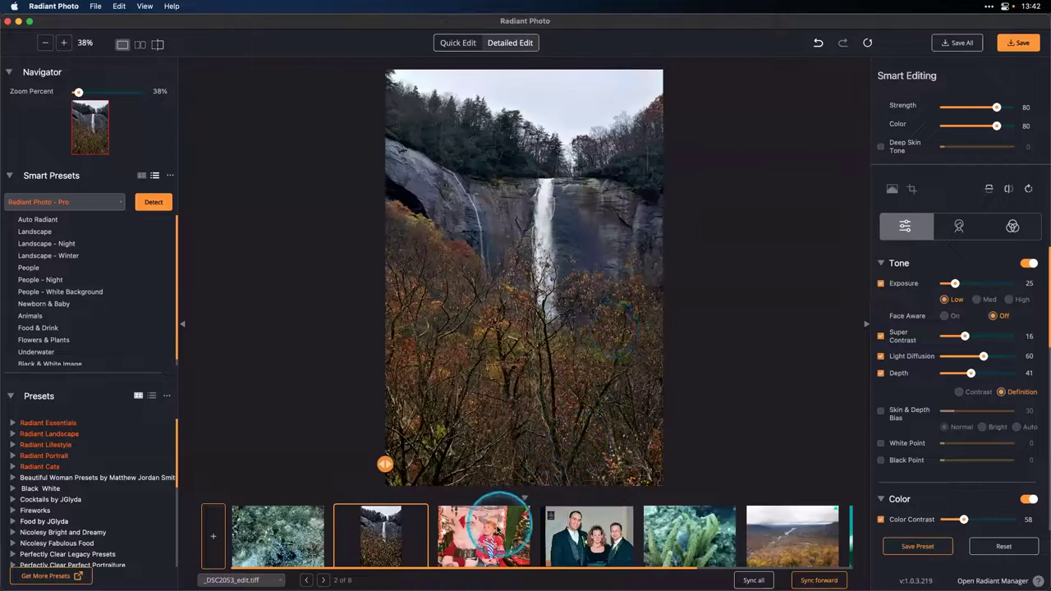
Select the Santa portrait, turn on Tint Correction and set its strength to 48
left_click(495, 526)
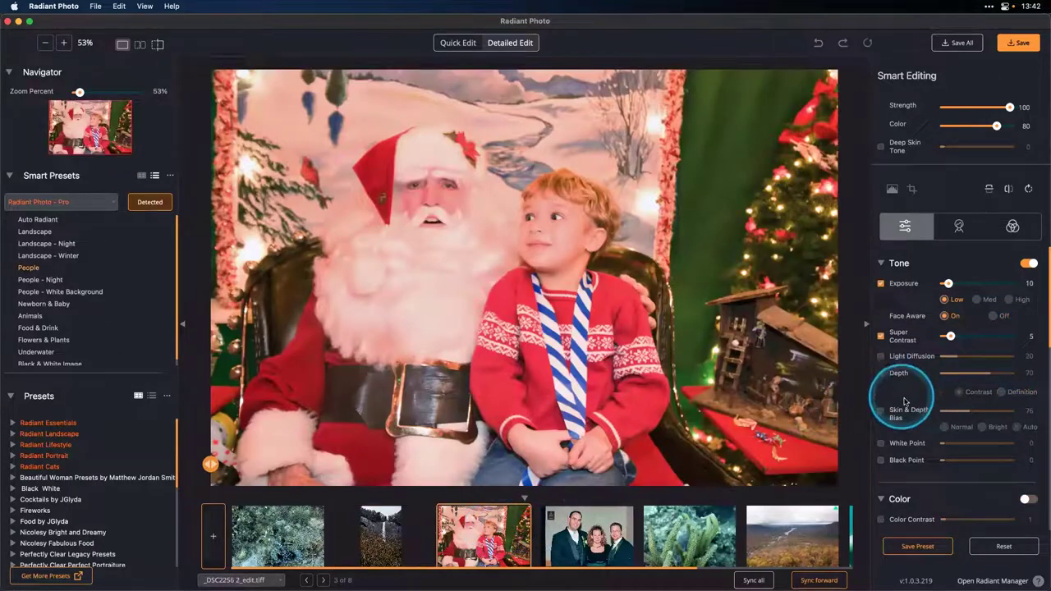
scroll(912, 403, "down", 5)
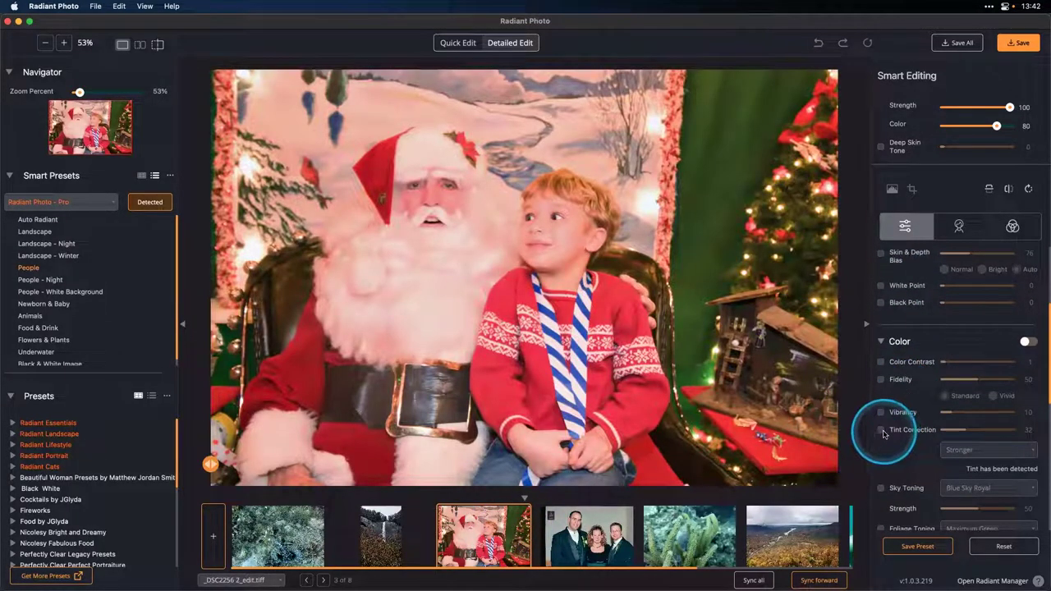
left_click(881, 430)
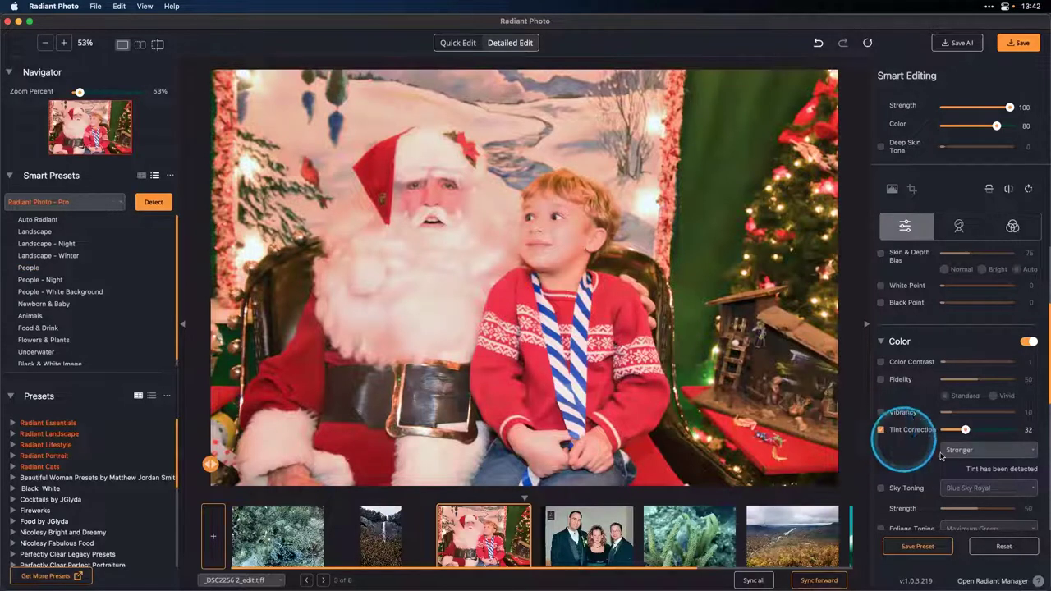
left_click_drag(967, 431, 972, 432)
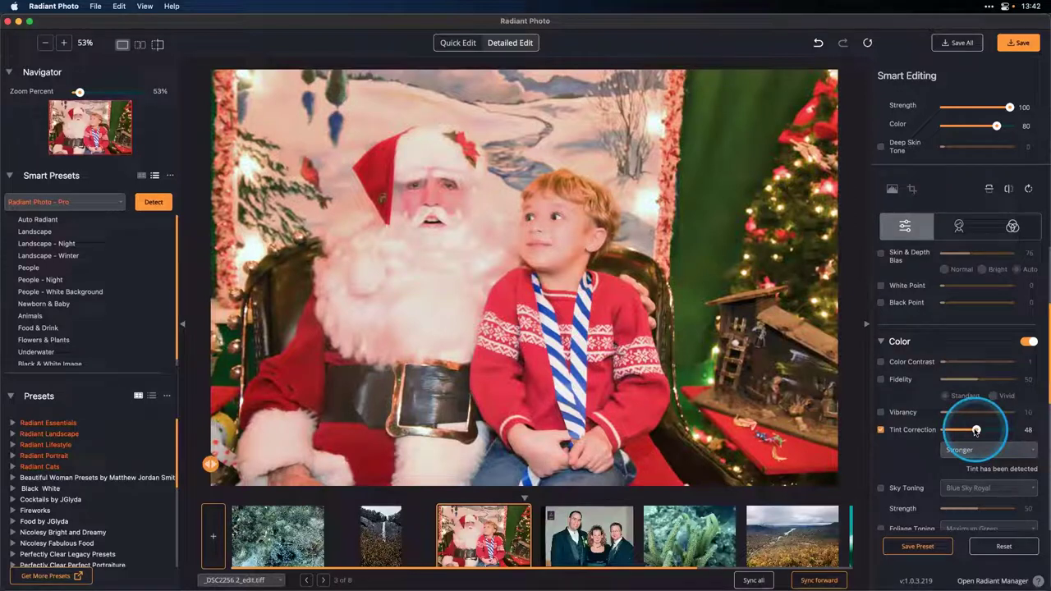
In the formal trio photo's portrait settings, manually add the face of the man with glasses by marking both eyes
left_click(957, 231)
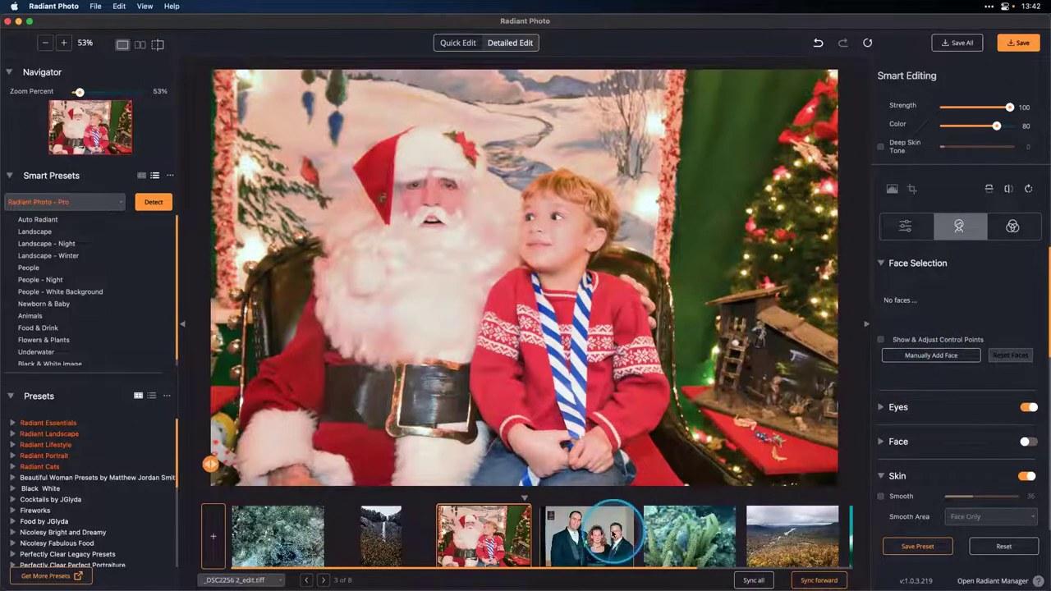
left_click(591, 533)
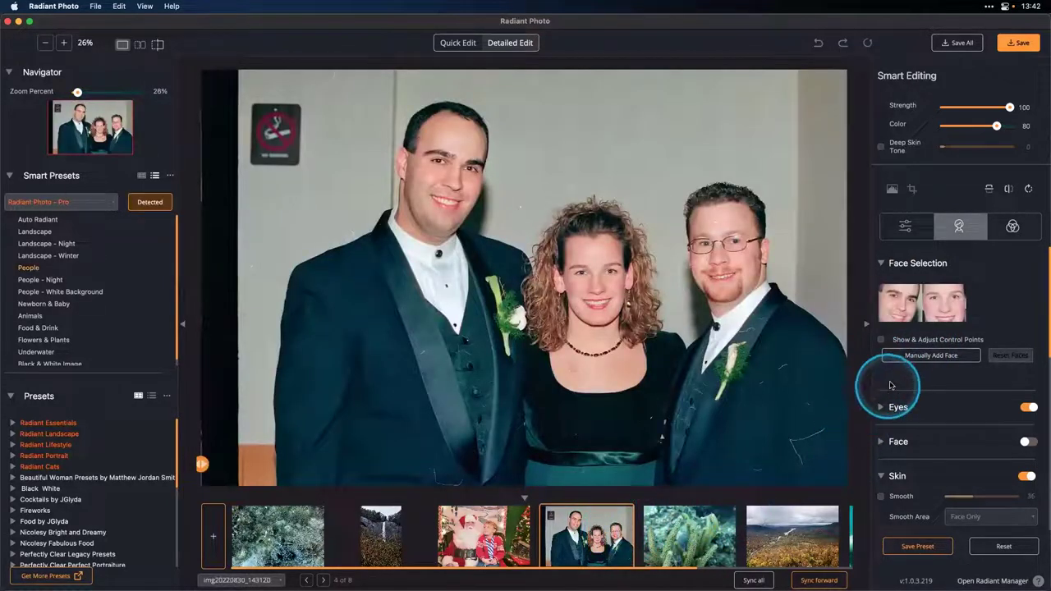
left_click(909, 356)
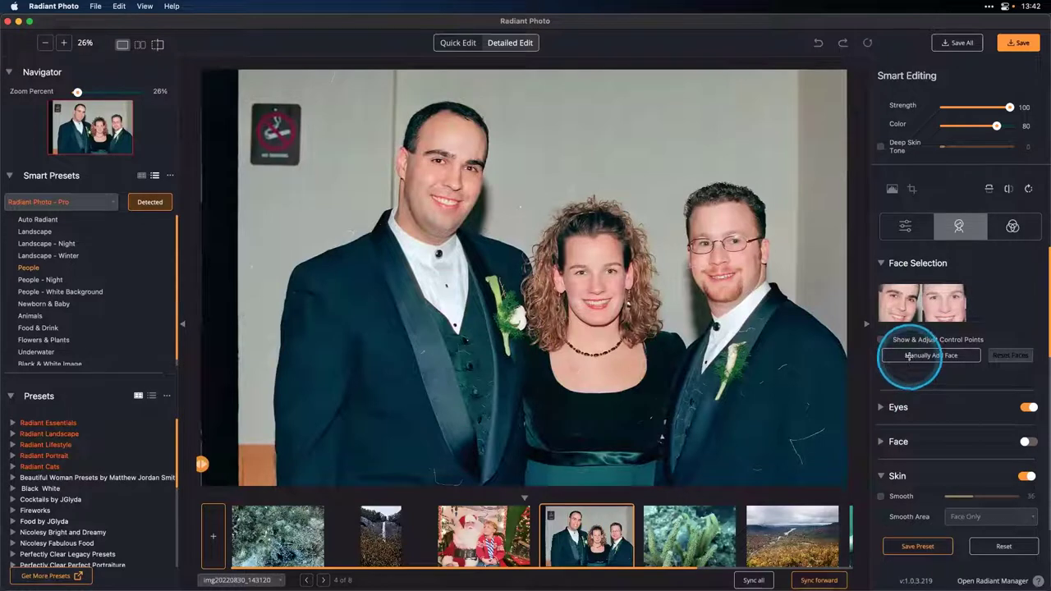
left_click(704, 244)
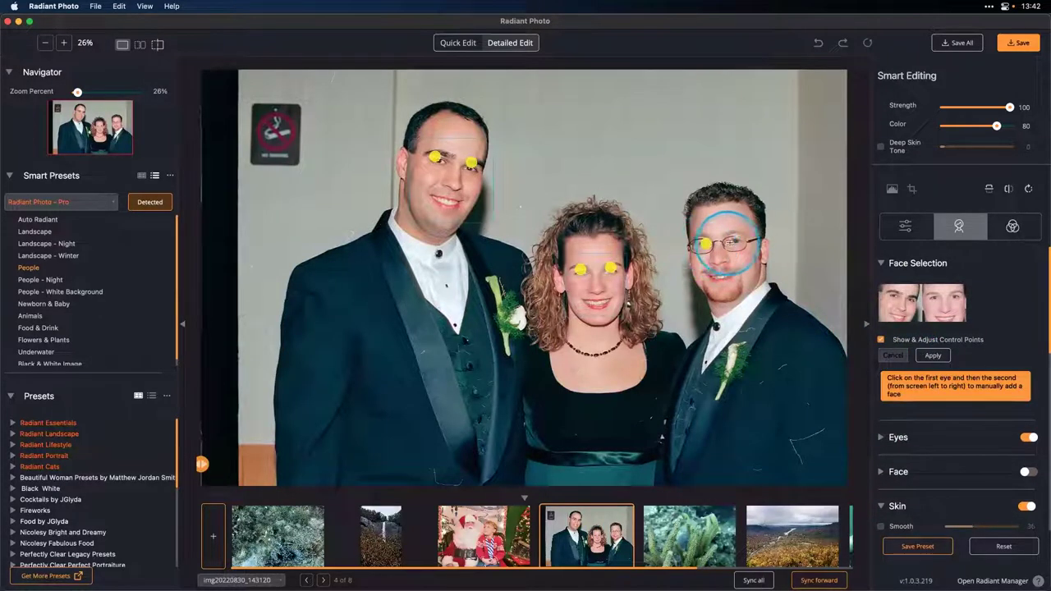
left_click(734, 242)
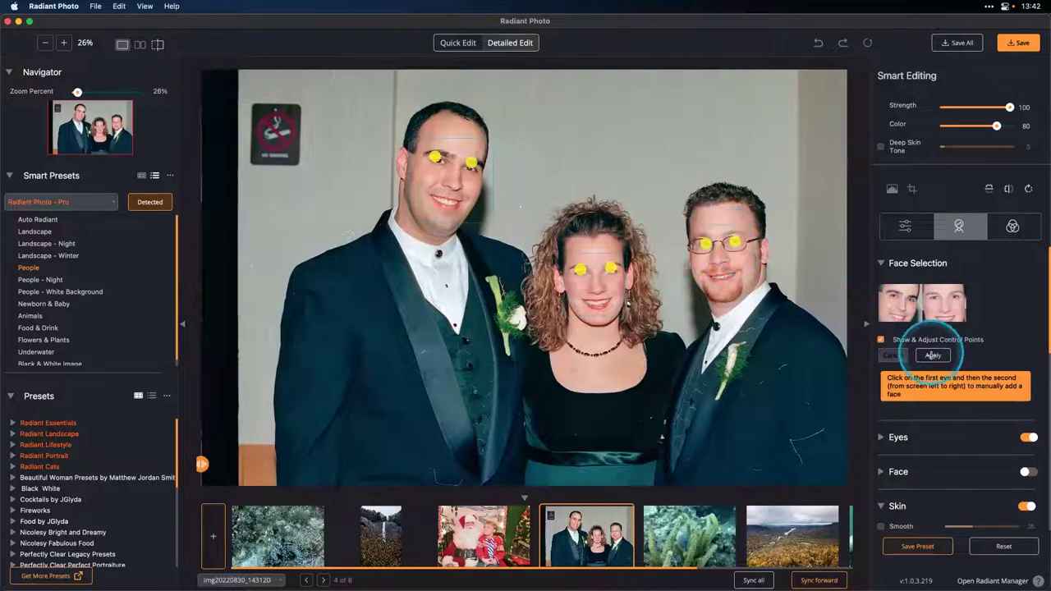
left_click(933, 356)
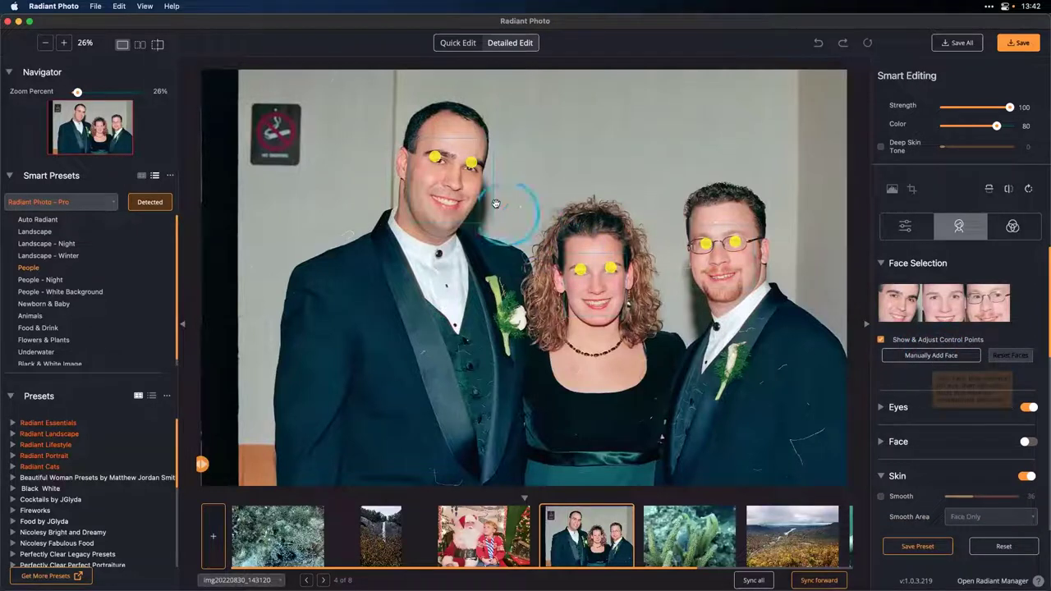
Fine-tune the eye control points on the face of the man without glasses and hide the face control points
left_click(435, 156)
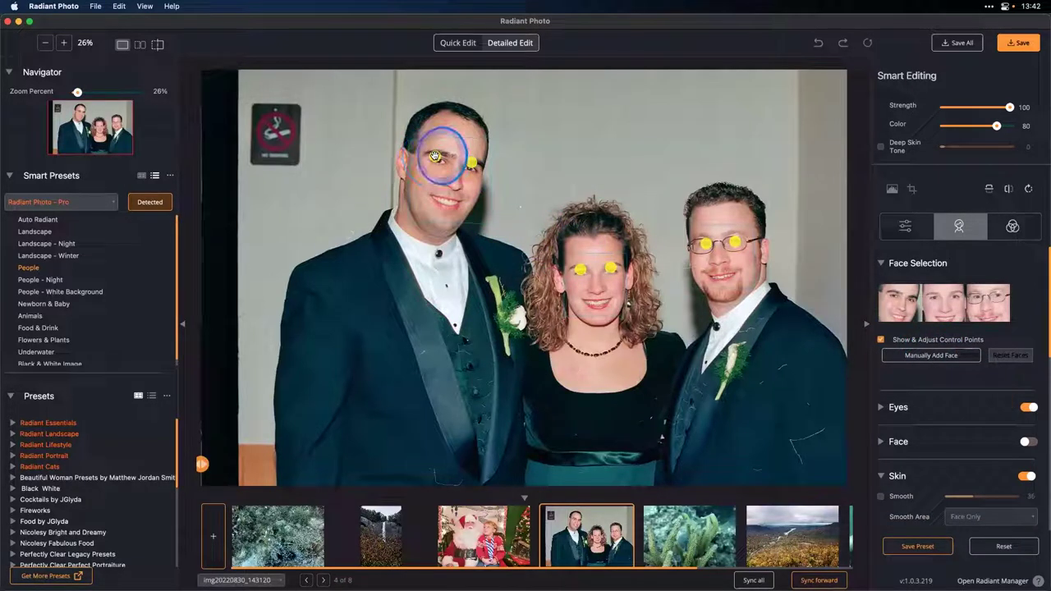
left_click_drag(472, 162, 470, 165)
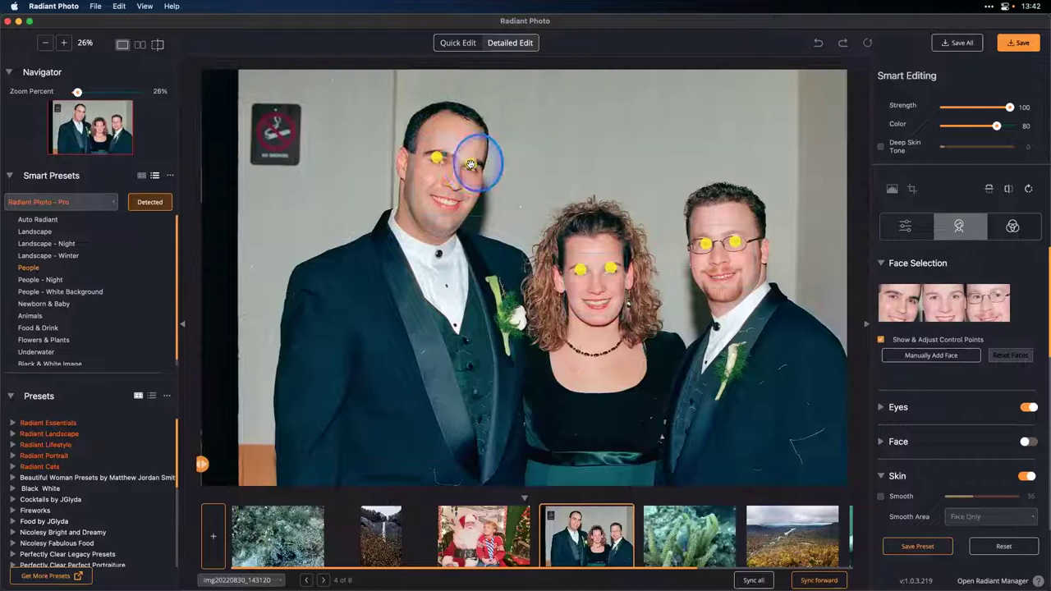
left_click(881, 340)
Turn on Shine Removal in the trio photo's skin settings, set it to 63 and compare the photo with and without it
scroll(887, 422, "down", 5)
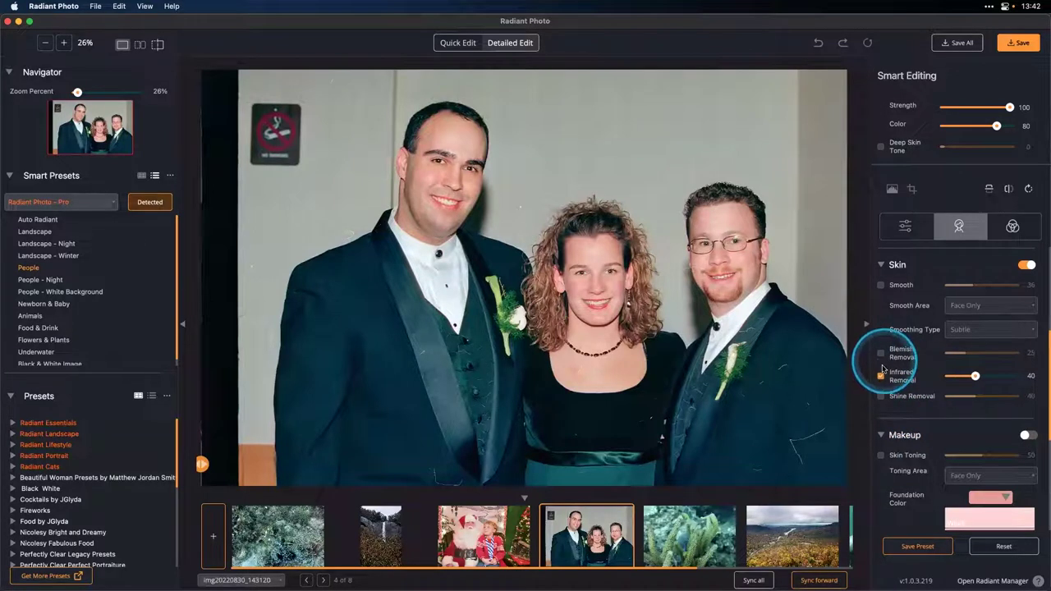
left_click(881, 398)
mouse_move(975, 396)
left_mouse_down()
mouse_move(1015, 398)
mouse_move(990, 398)
left_mouse_up()
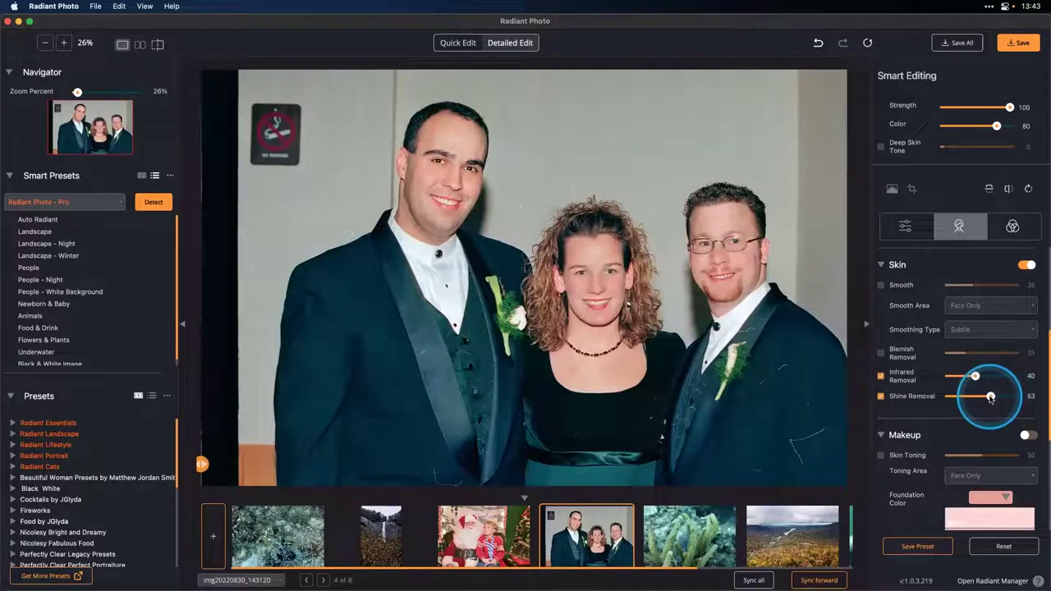
left_click(881, 398)
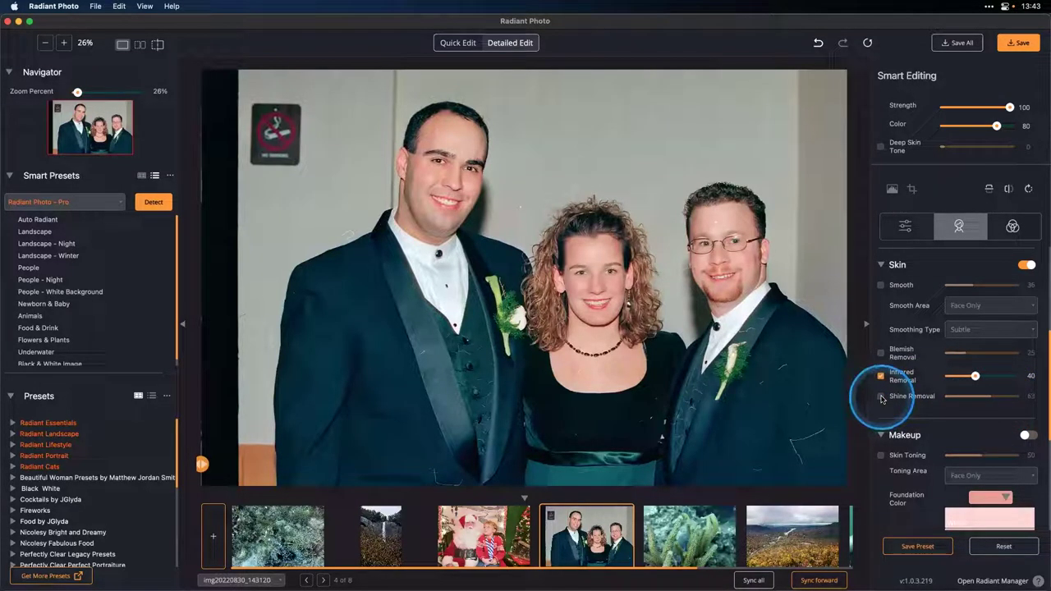
left_click(881, 398)
left_click(881, 399)
left_click(881, 398)
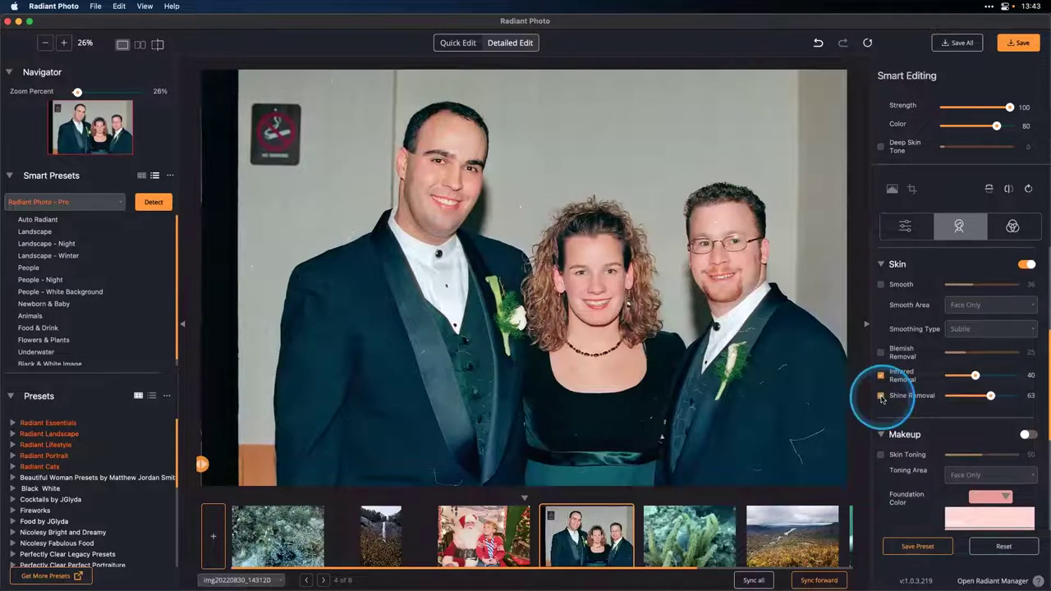
left_click(991, 396)
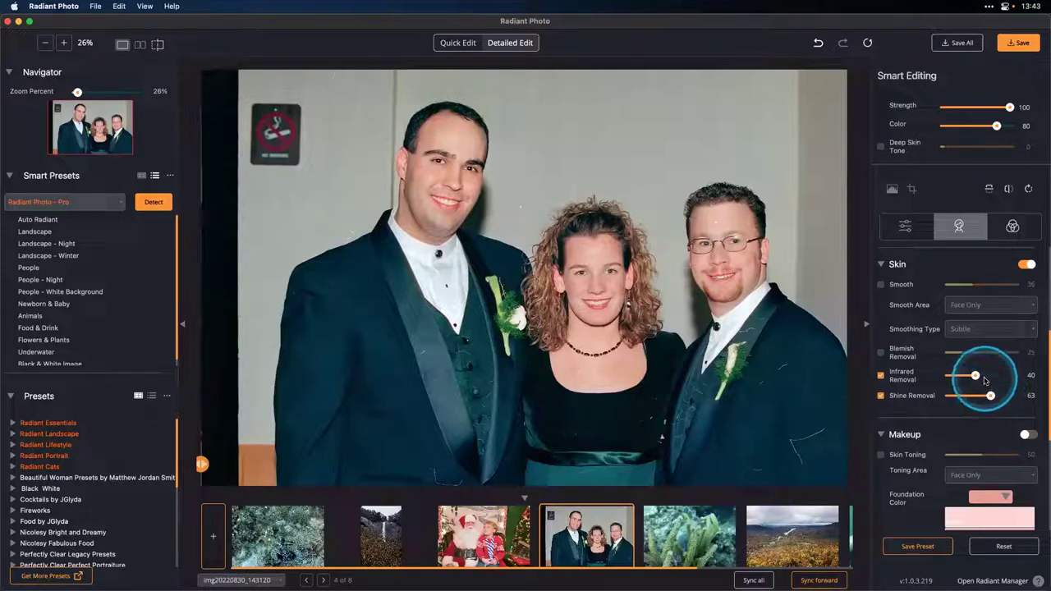
Turn on Skin Toning in the trio photo's makeup settings with the Warm foundation color at 53, and preview the before and after
left_click(880, 456)
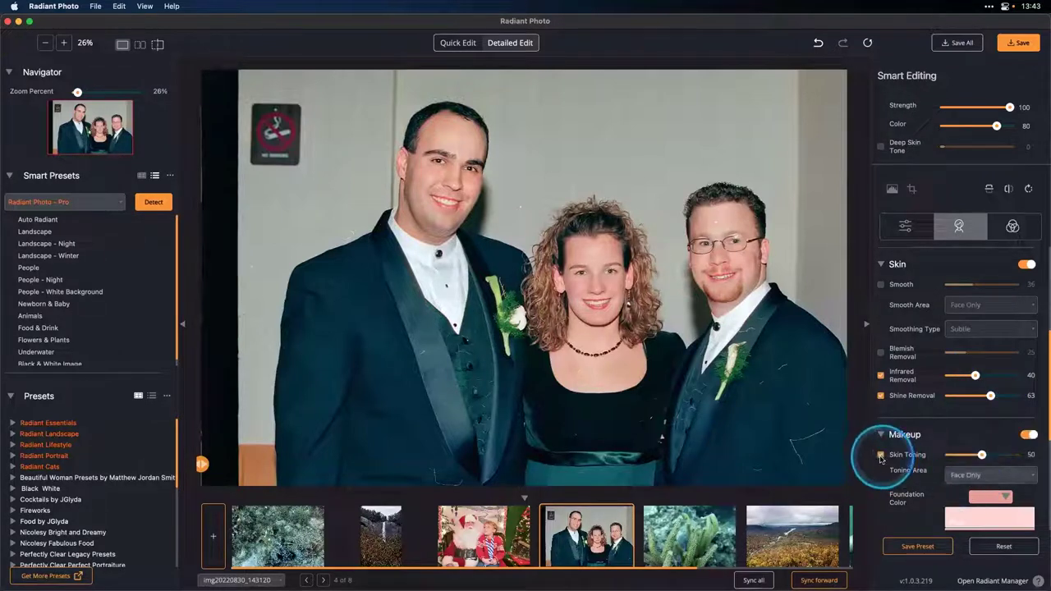
left_click(986, 499)
left_click(987, 499)
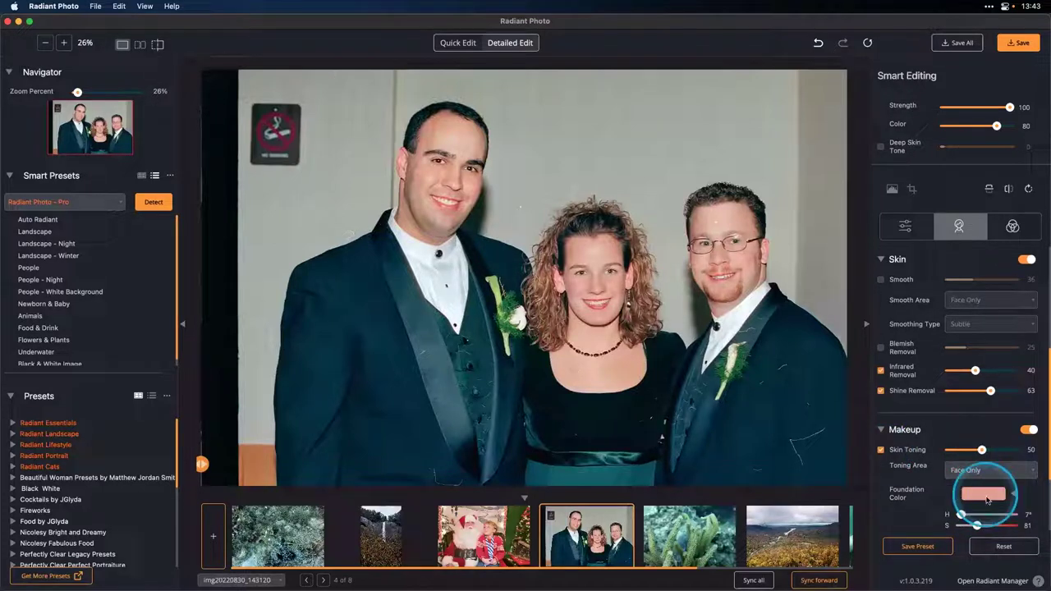
scroll(988, 493, "down", 3)
left_click(984, 465)
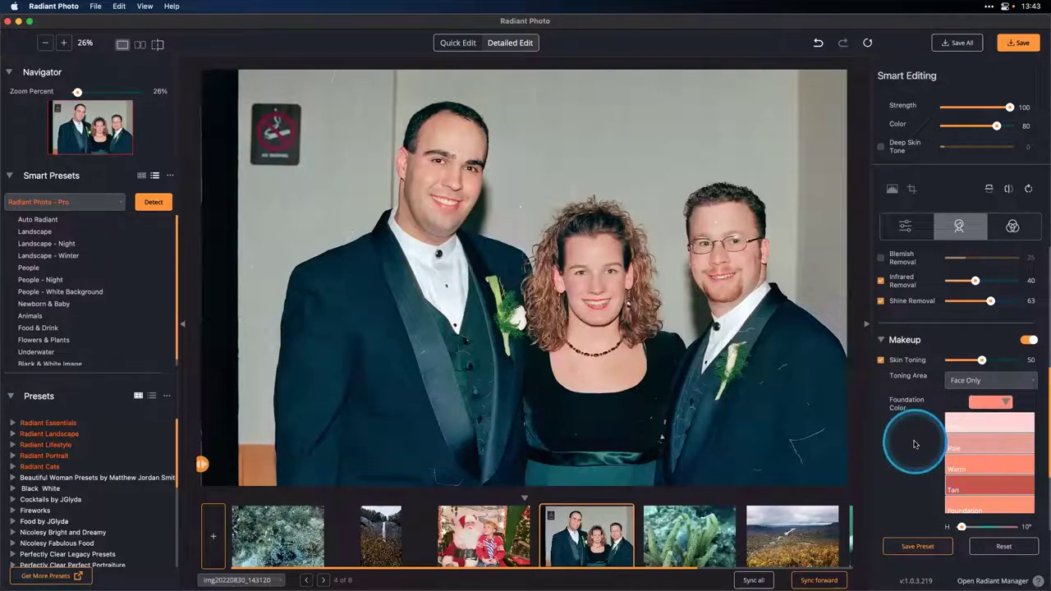
left_click(982, 361)
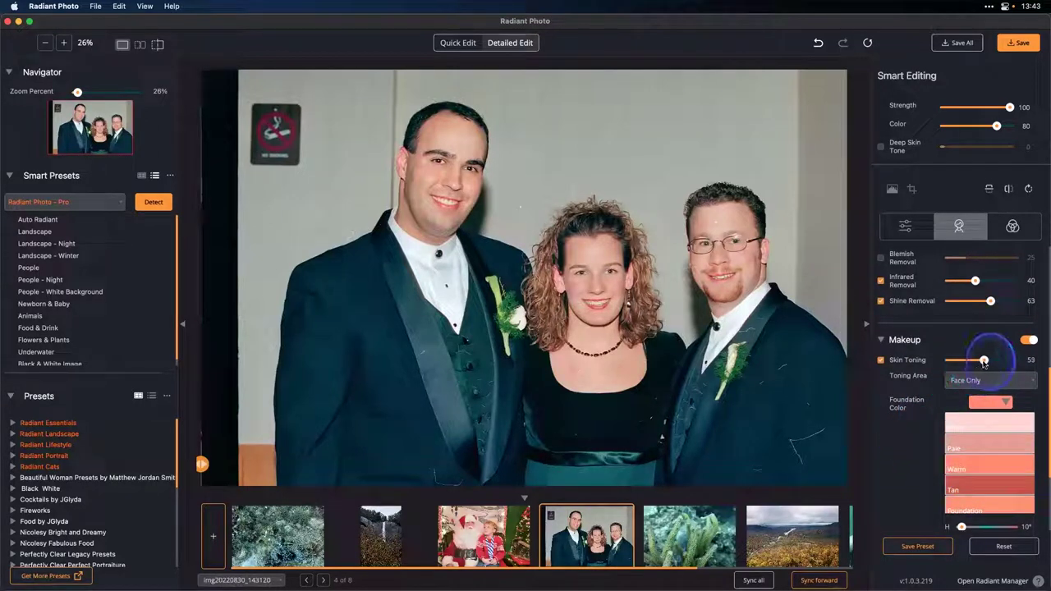
left_click(742, 333)
left_click(742, 333)
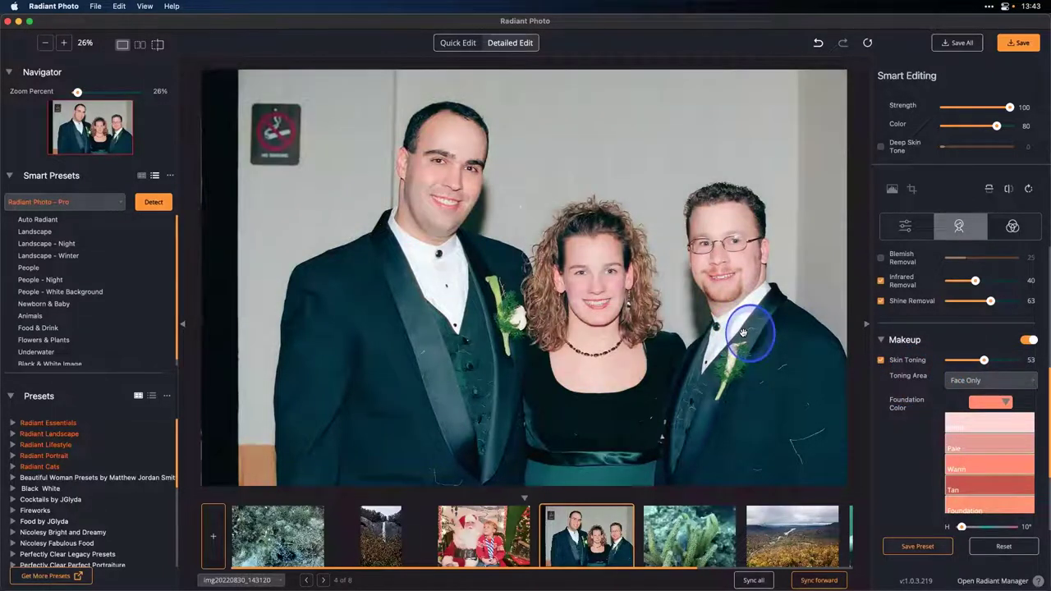
left_click(742, 333)
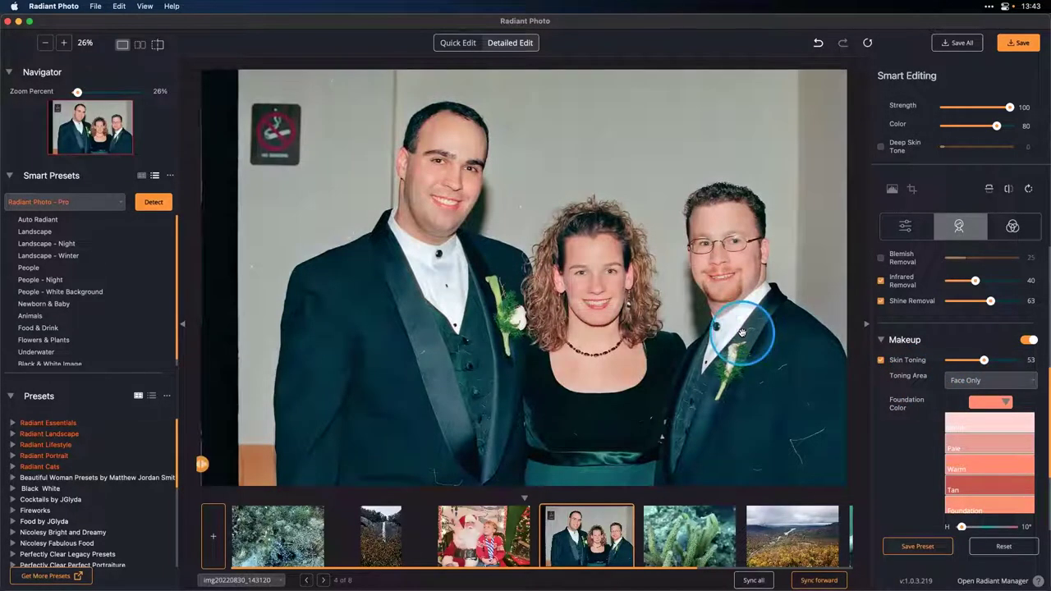
left_click(742, 332)
Copy the lionfish reef photo's adjustments and apply them to the branching coral photo
left_click(673, 555)
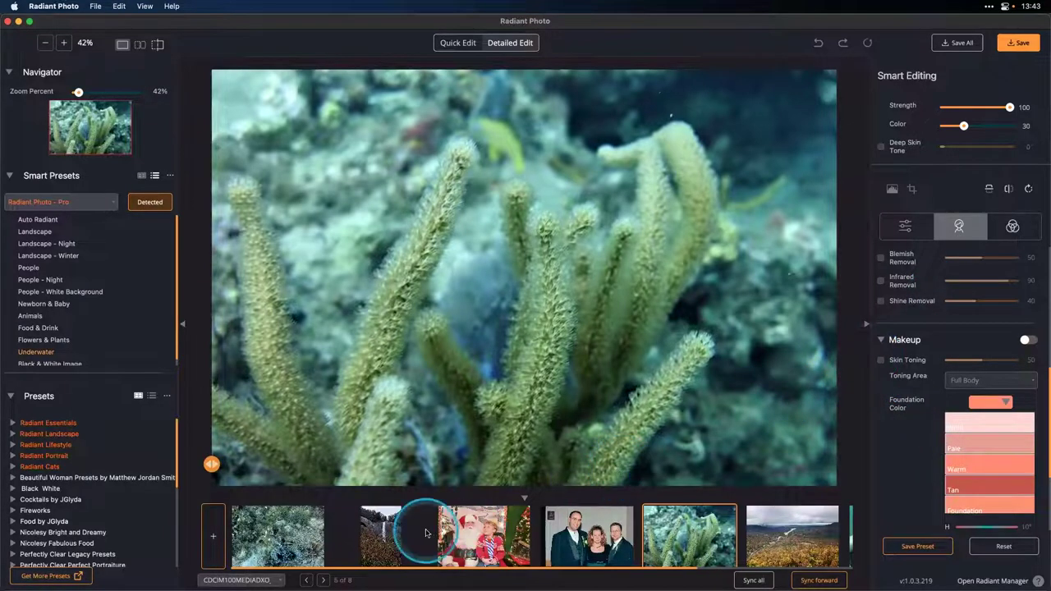
left_click(305, 542)
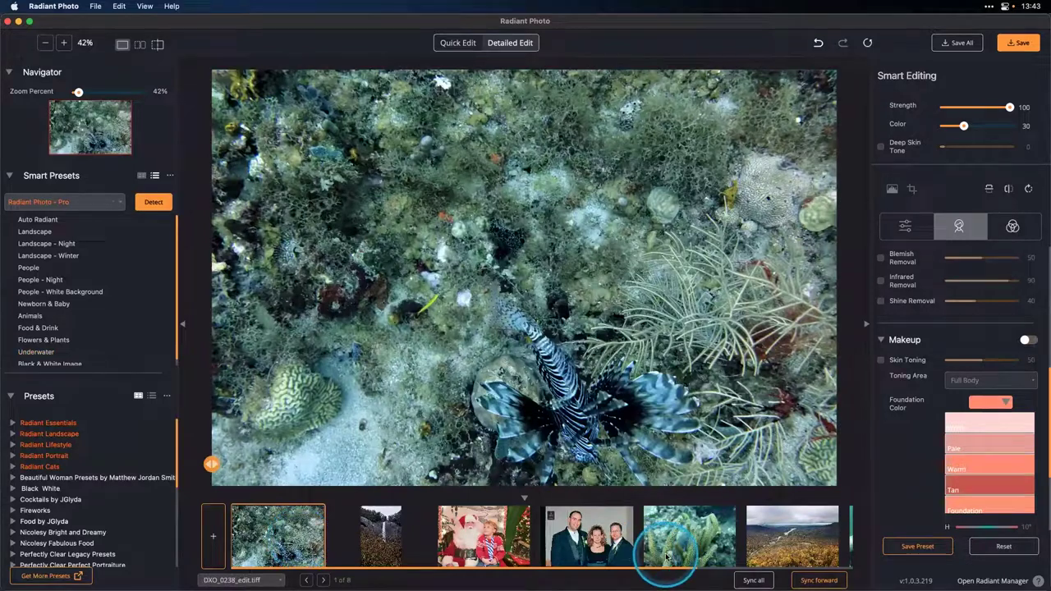
left_click(119, 7)
left_click(119, 24)
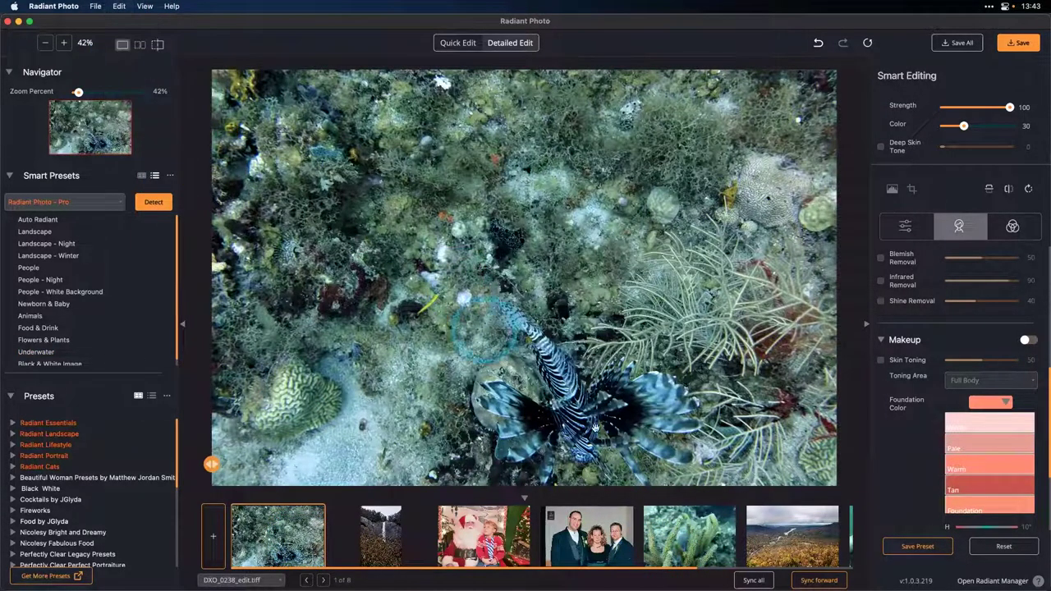
left_click(678, 528)
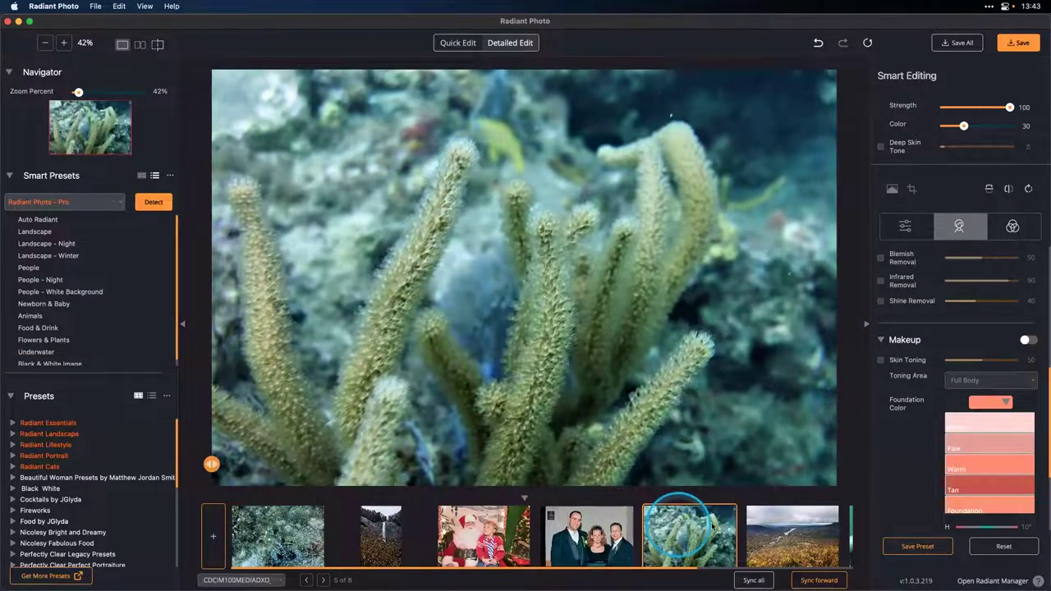
Select the autumn valley photo and apply the Light Film look from the Color Film Stocks color grading set
left_click(770, 538)
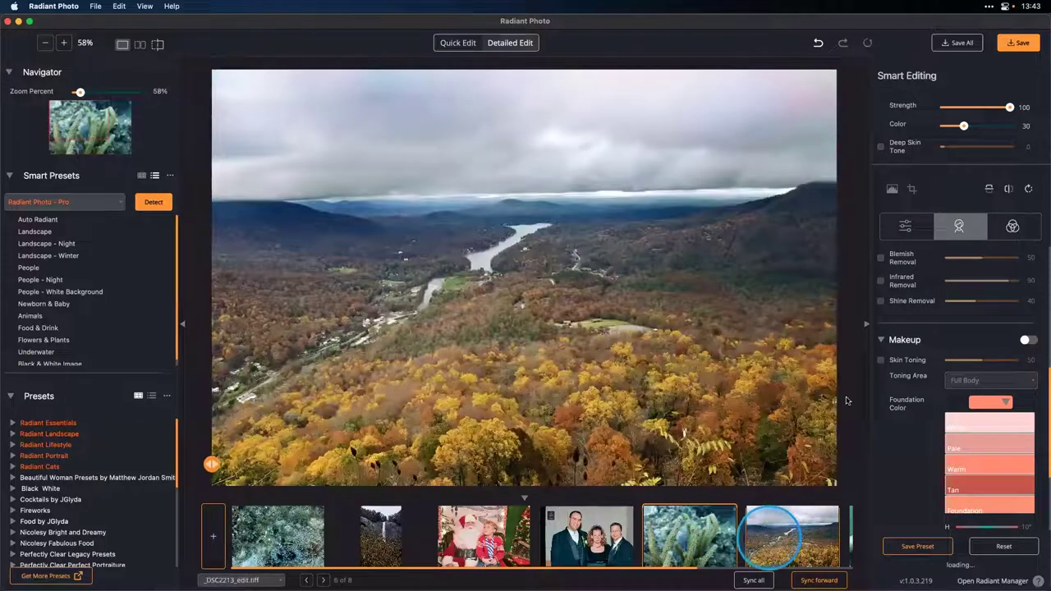
left_click_drag(915, 264, 968, 263)
left_click(1011, 226)
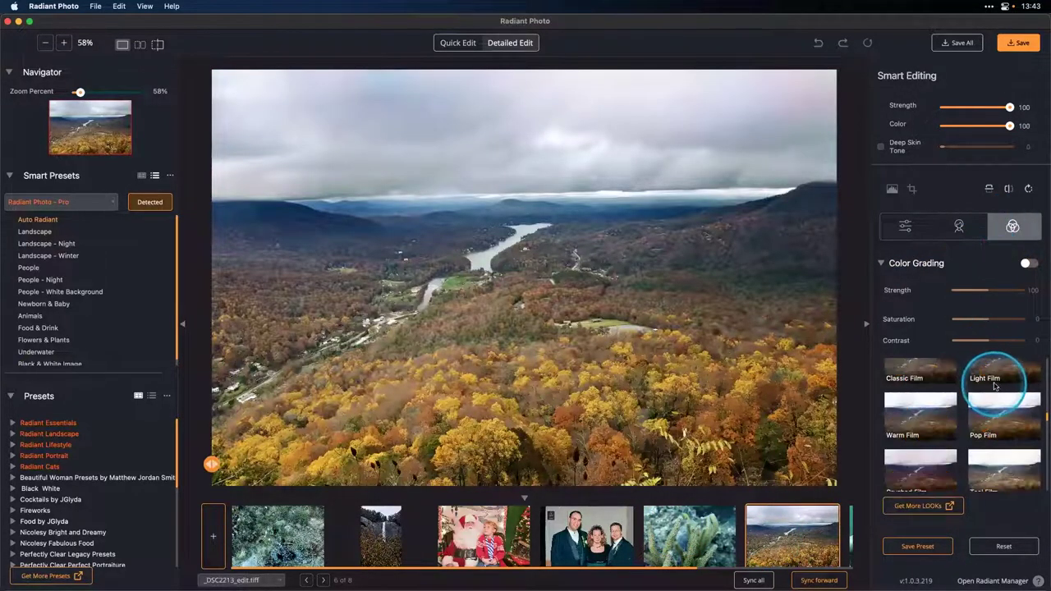
left_click(997, 378)
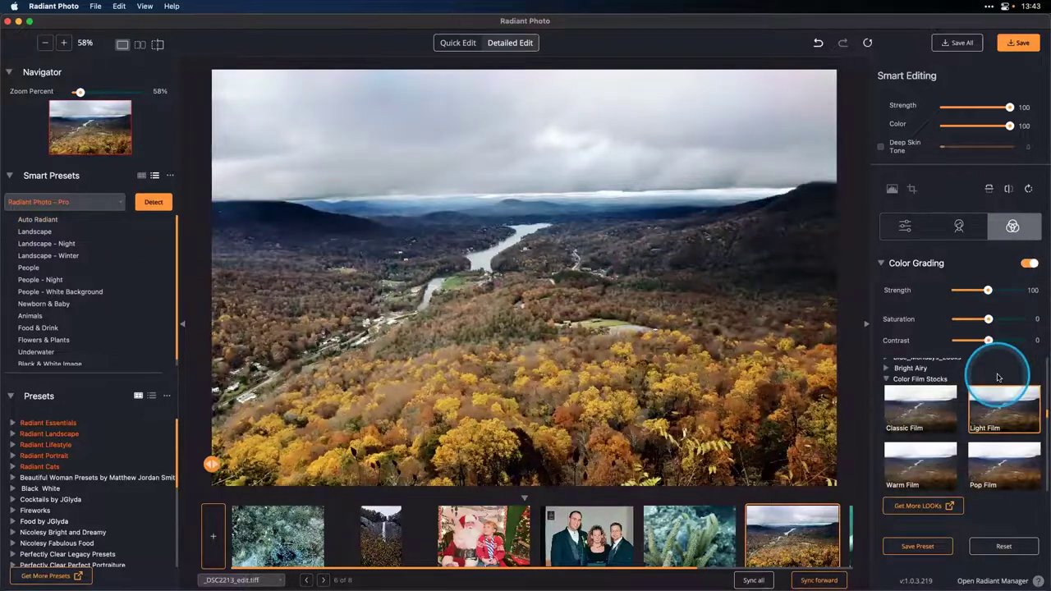
left_click(764, 522)
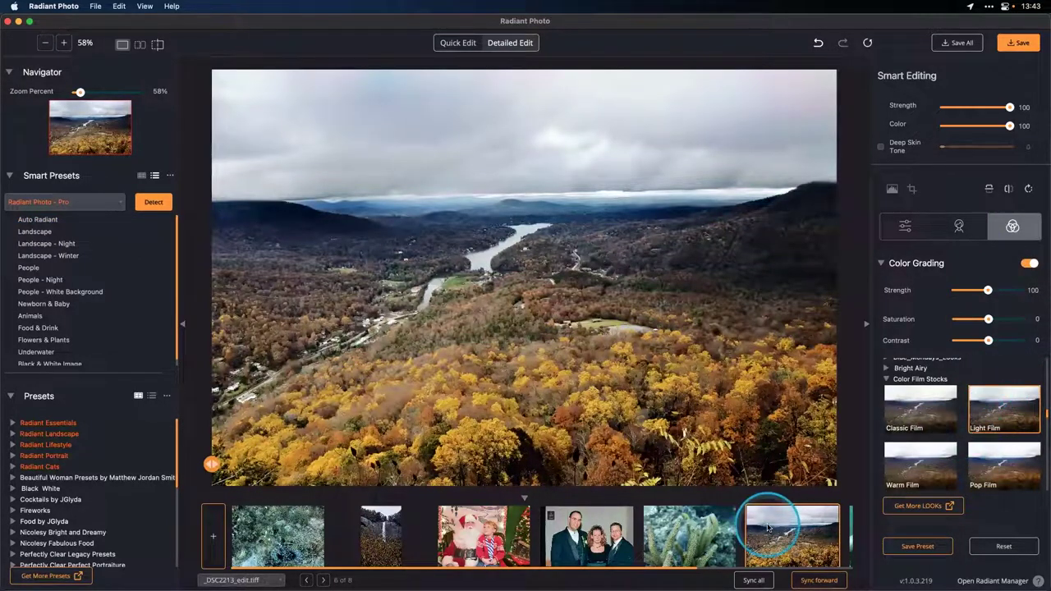
Open the last photo in the set, save all photos with the <Filename>_display naming option and close them
left_click(690, 530)
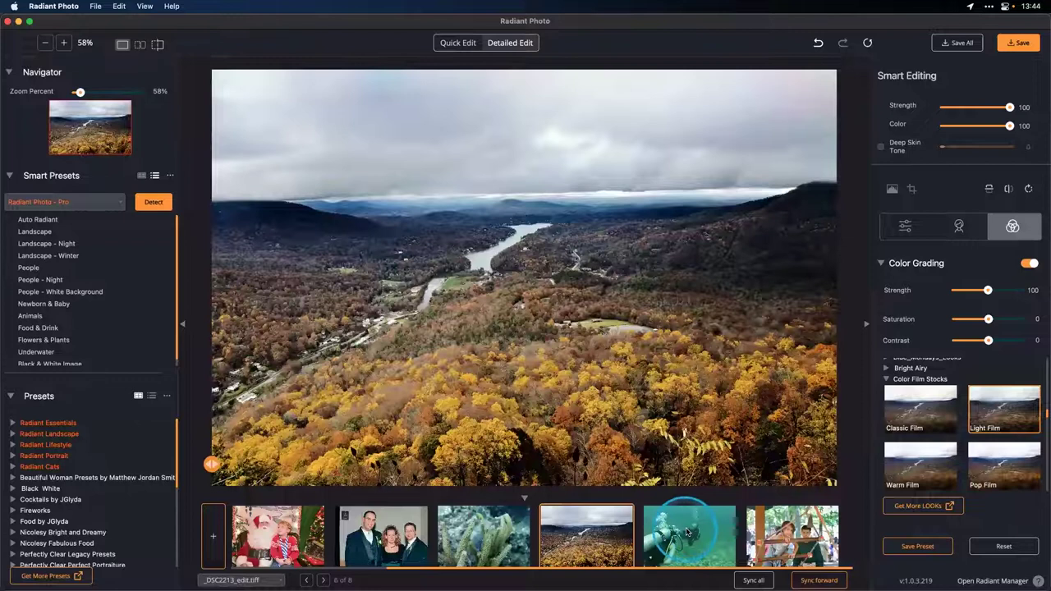
left_click(790, 543)
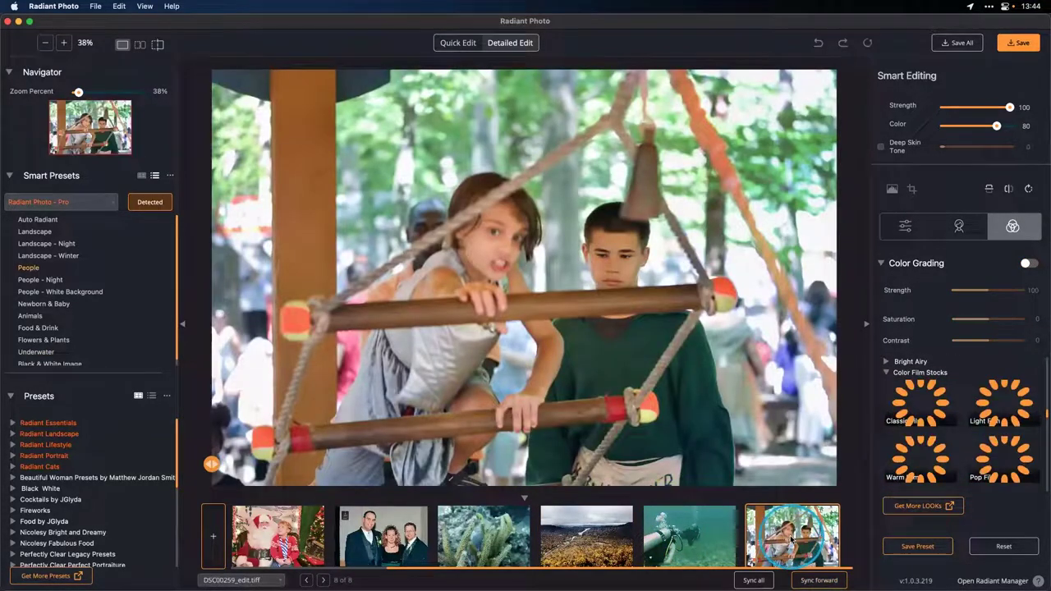
left_click(956, 44)
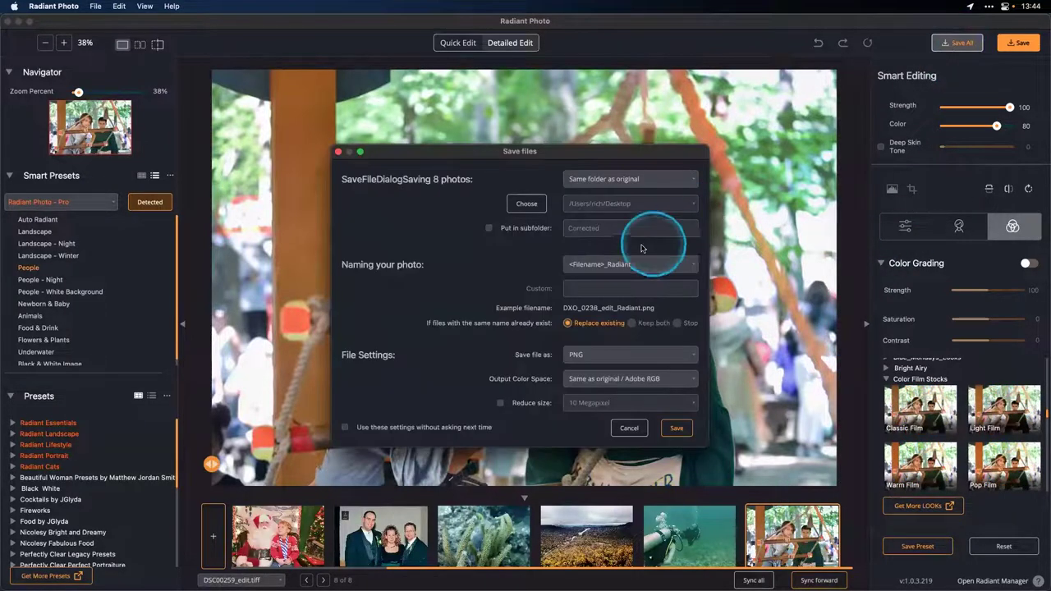
left_click(630, 264)
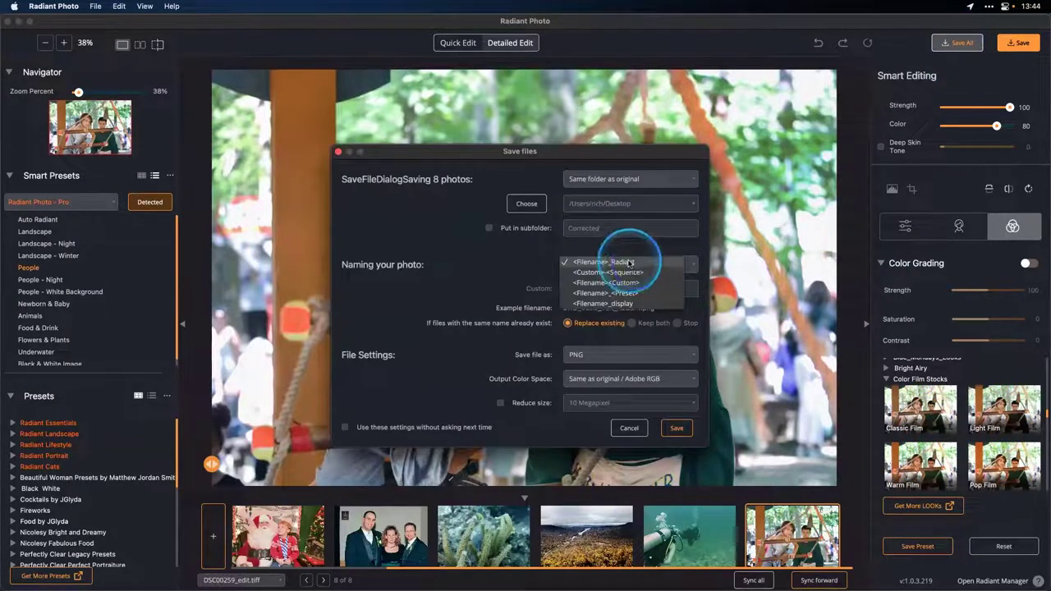
left_click(627, 304)
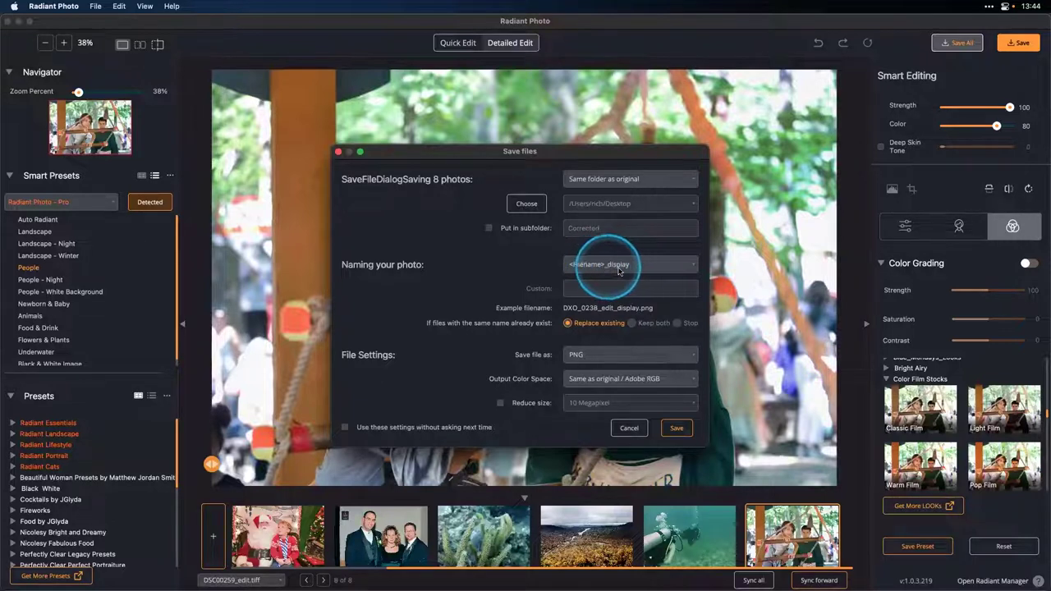
left_click(676, 428)
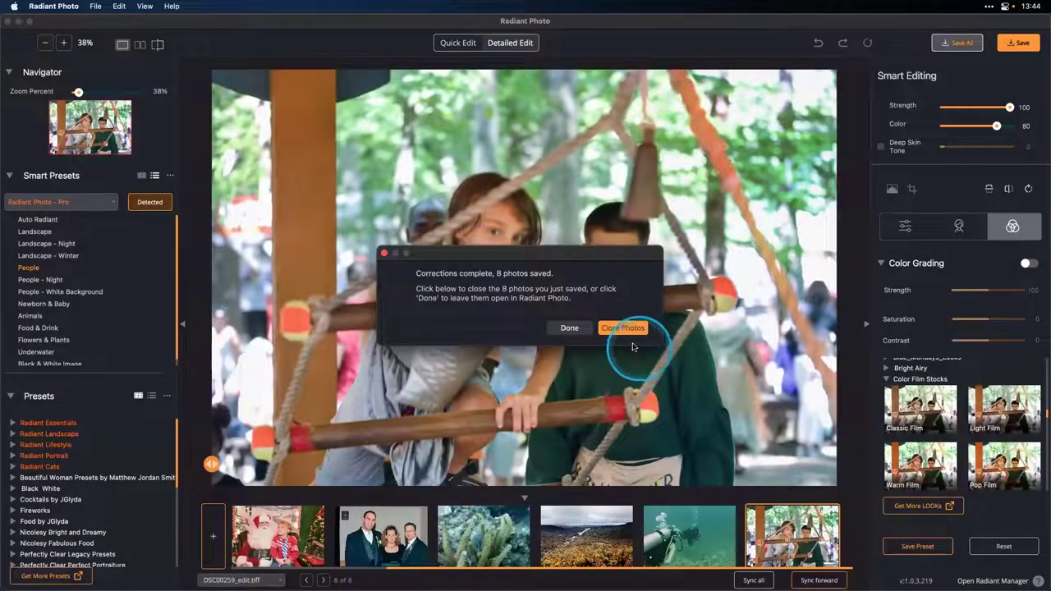
left_click(620, 332)
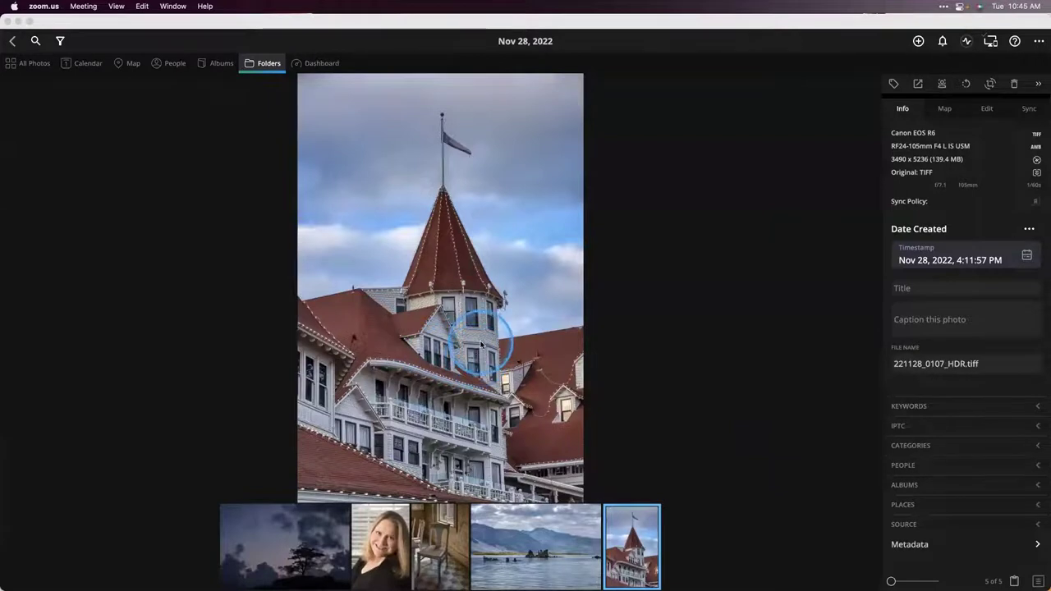
In Mylio Photos, open the 2022-11-28 folder inside the 2022 folder of the Photos library folder
left_click(269, 66)
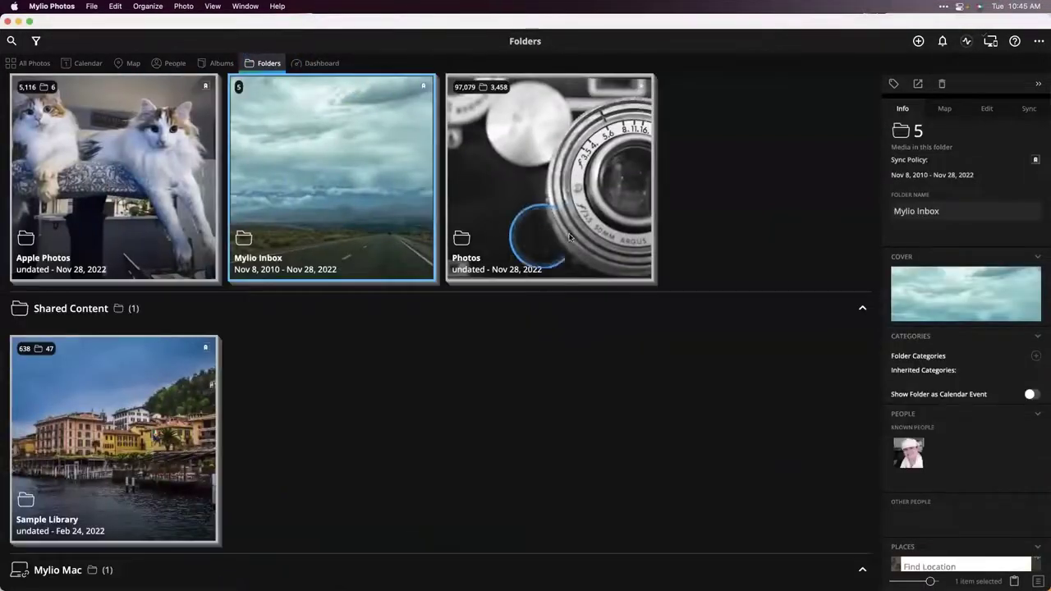
double_click(575, 234)
scroll(469, 270, "down", 5)
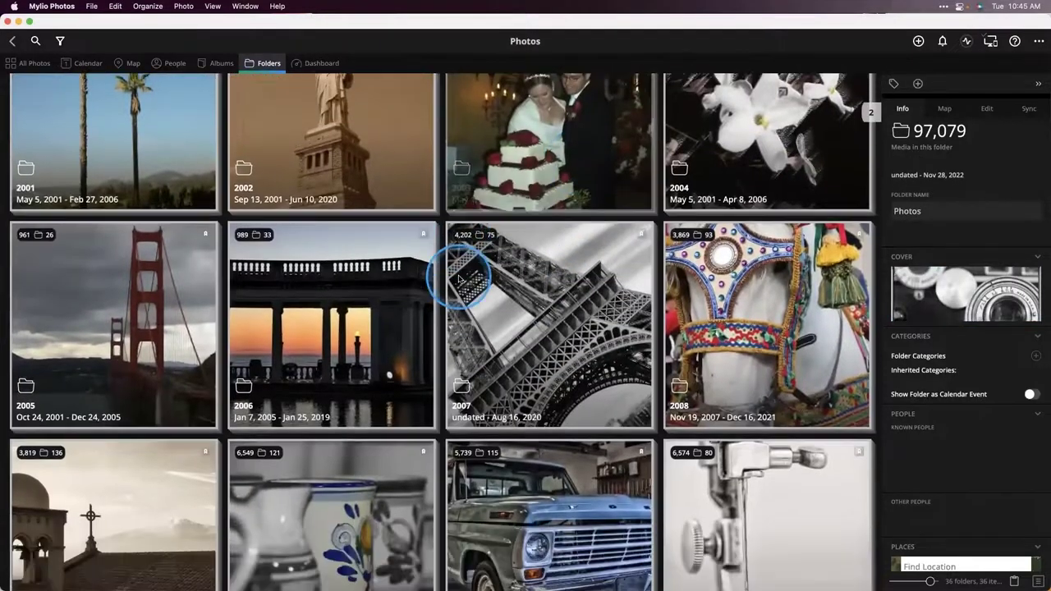
scroll(460, 275, "down", 8)
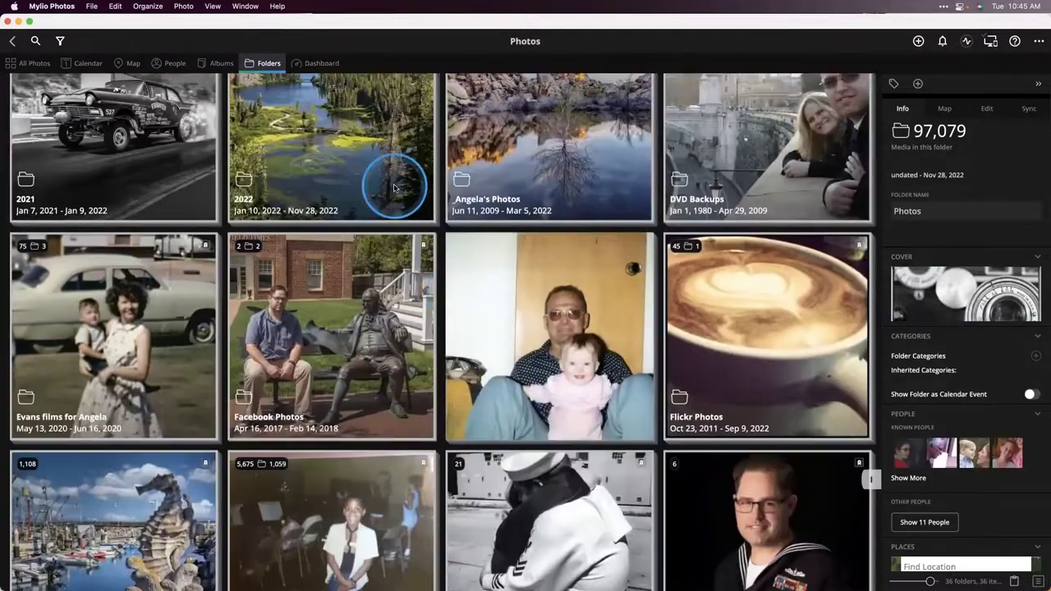
left_click(394, 188)
double_click(394, 188)
scroll(394, 188, "down", 3)
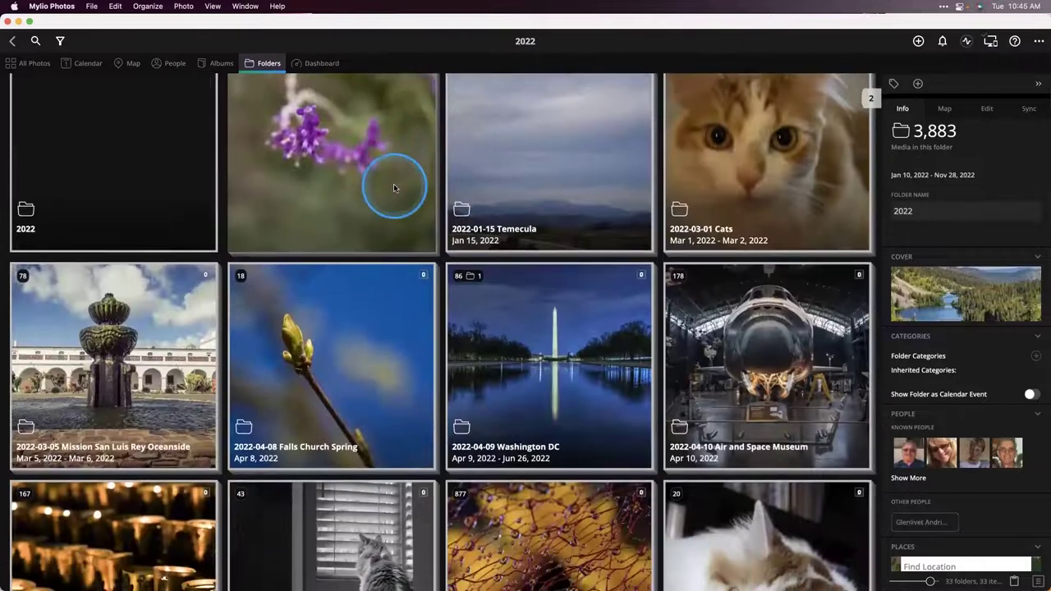
scroll(394, 188, "down", 15)
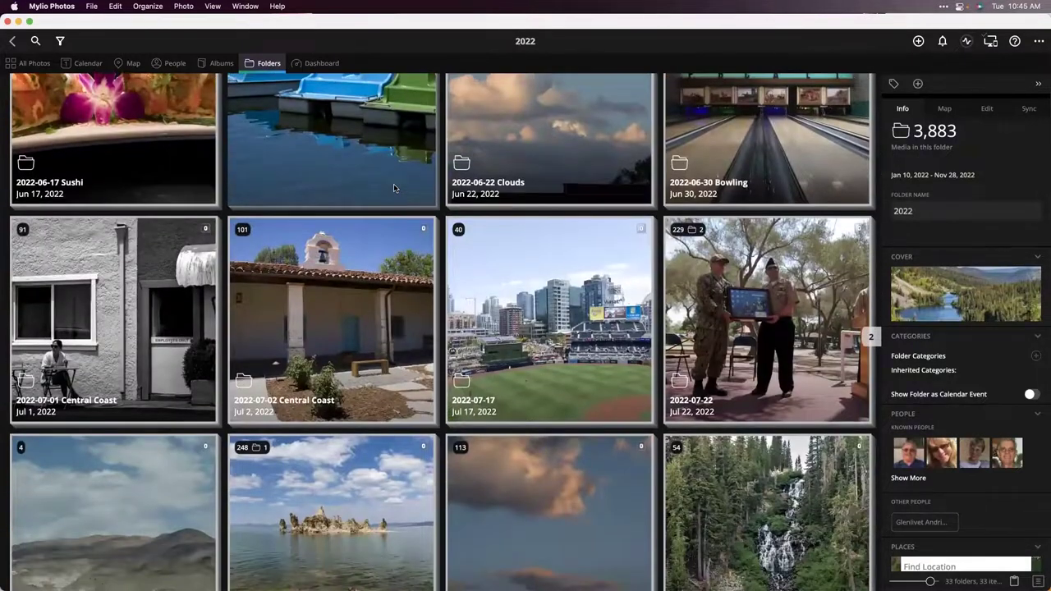
double_click(394, 188)
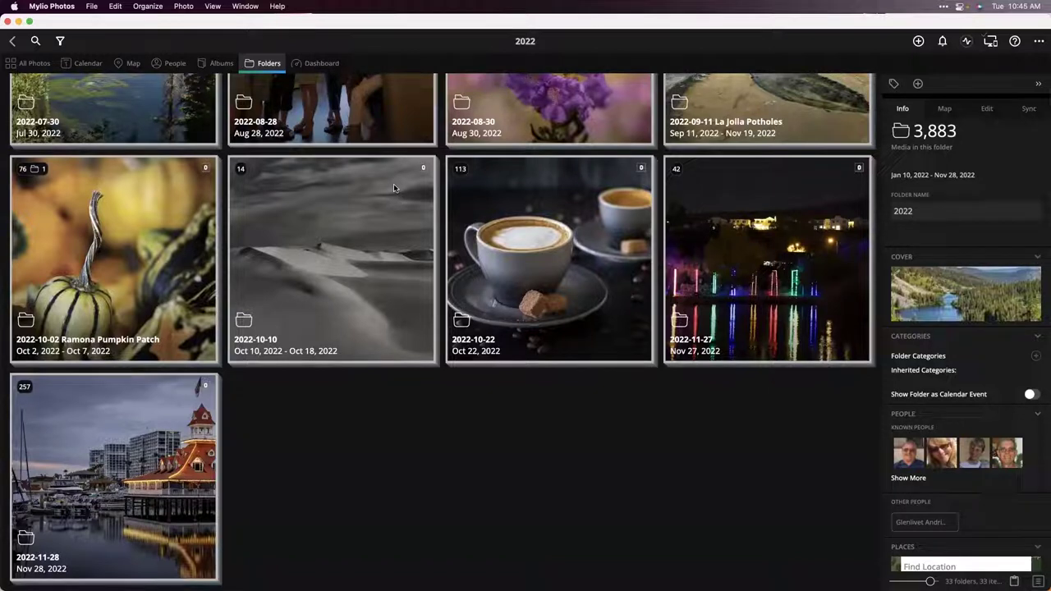
double_click(154, 446)
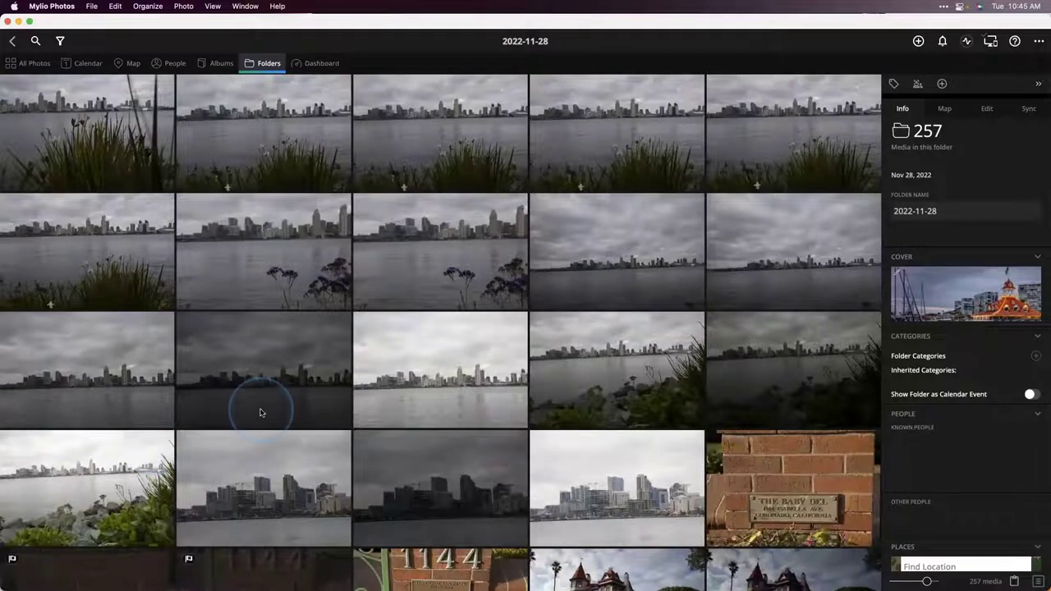
Find the beach photo with the foreground grasses and sunbeams in the 2022-11-28 folder and open its raw version, 221128_0048.cr3
scroll(261, 412, "down", 3)
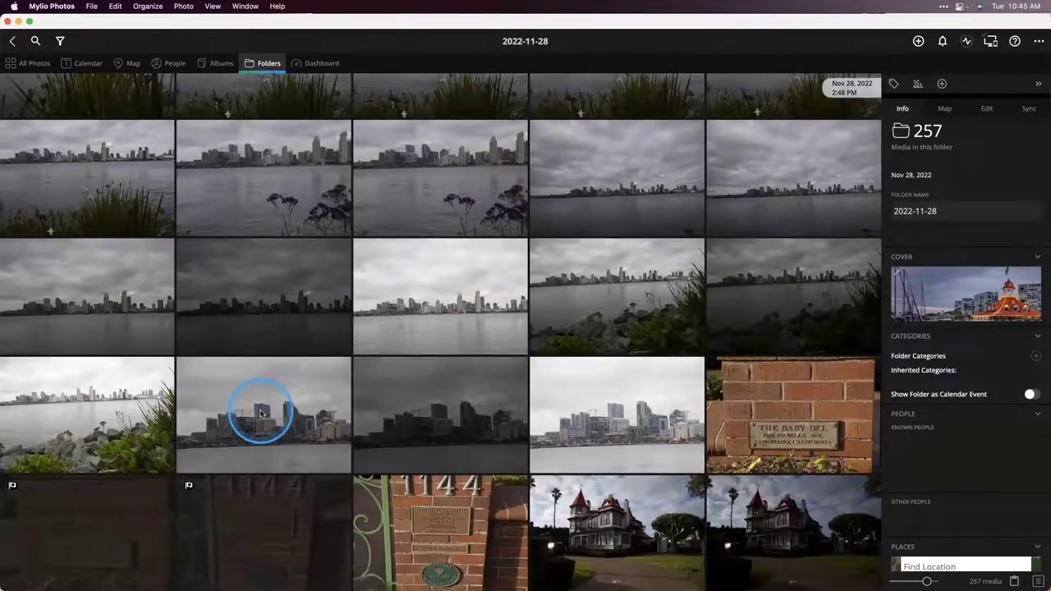
scroll(261, 413, "down", 10)
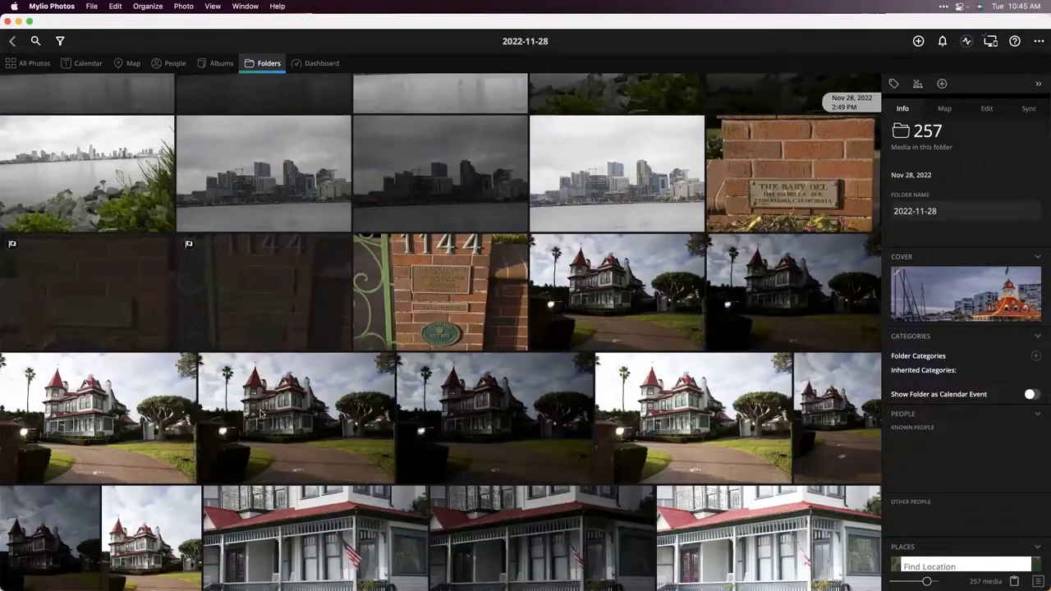
scroll(261, 412, "down", 20)
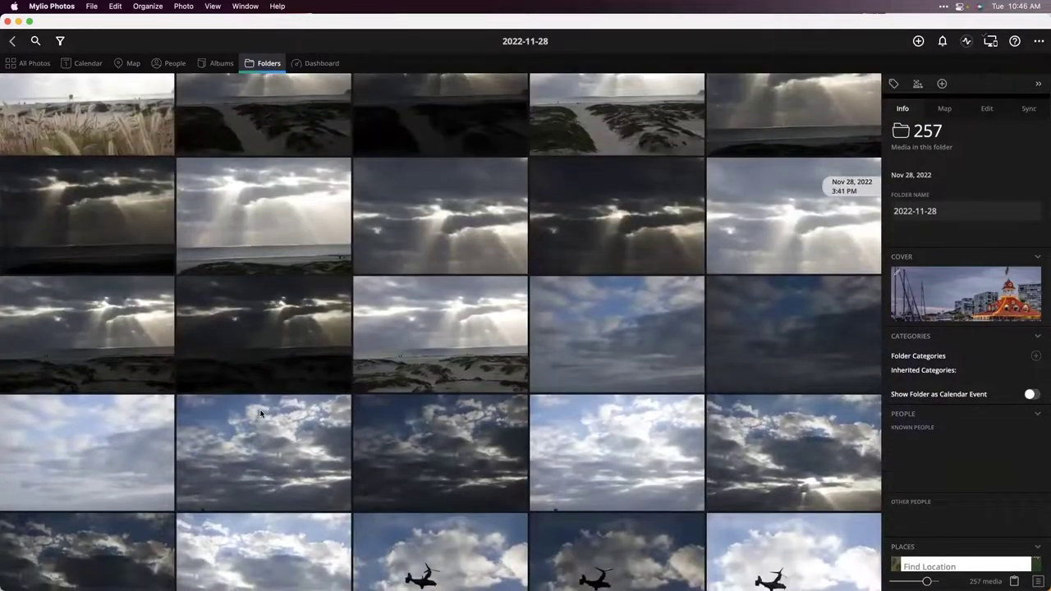
scroll(262, 412, "up", 6)
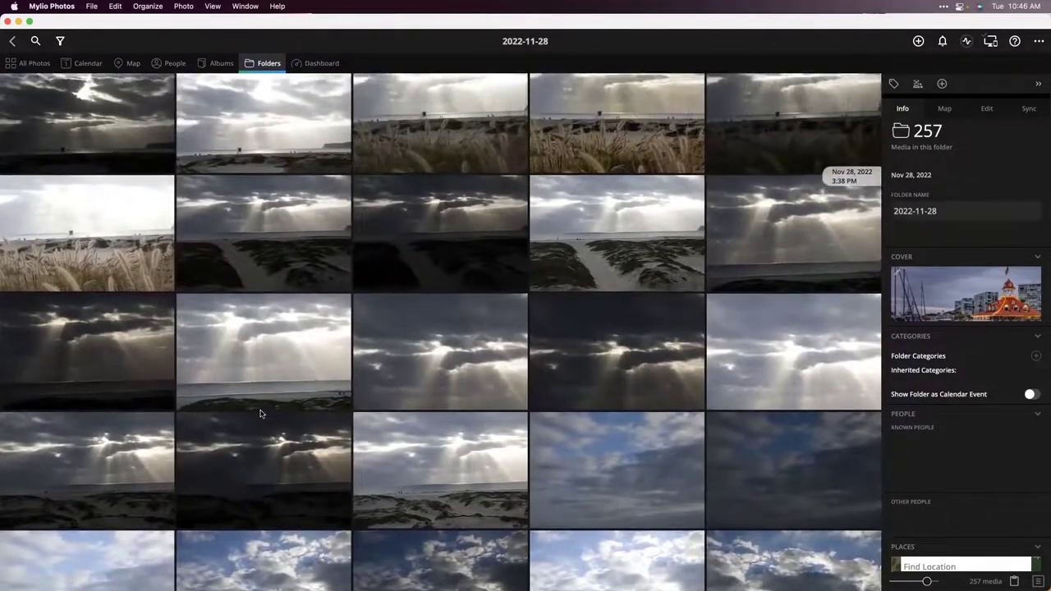
scroll(261, 413, "up", 2)
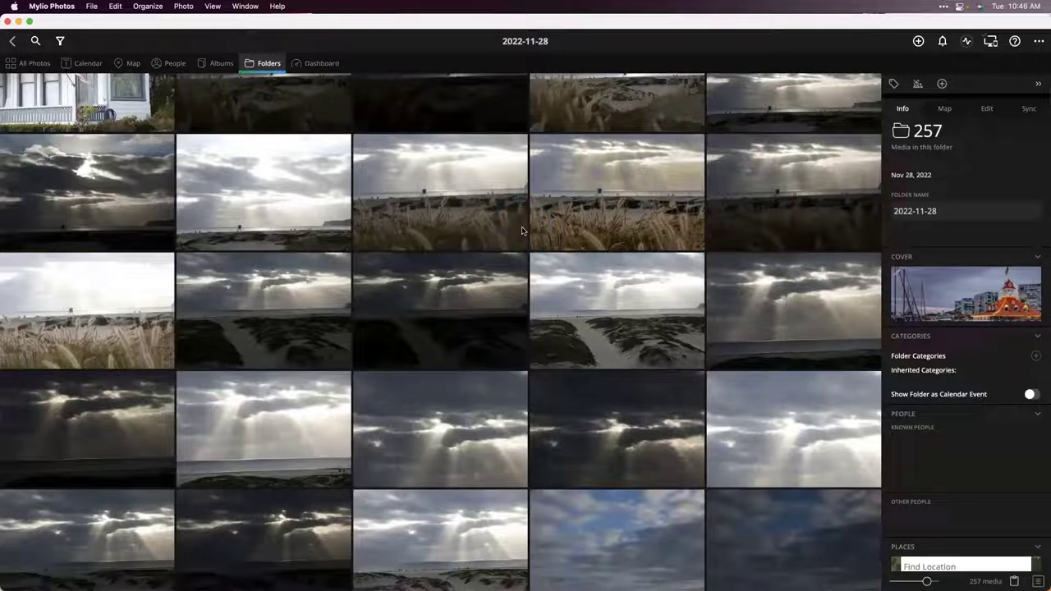
scroll(507, 280, "up", 5)
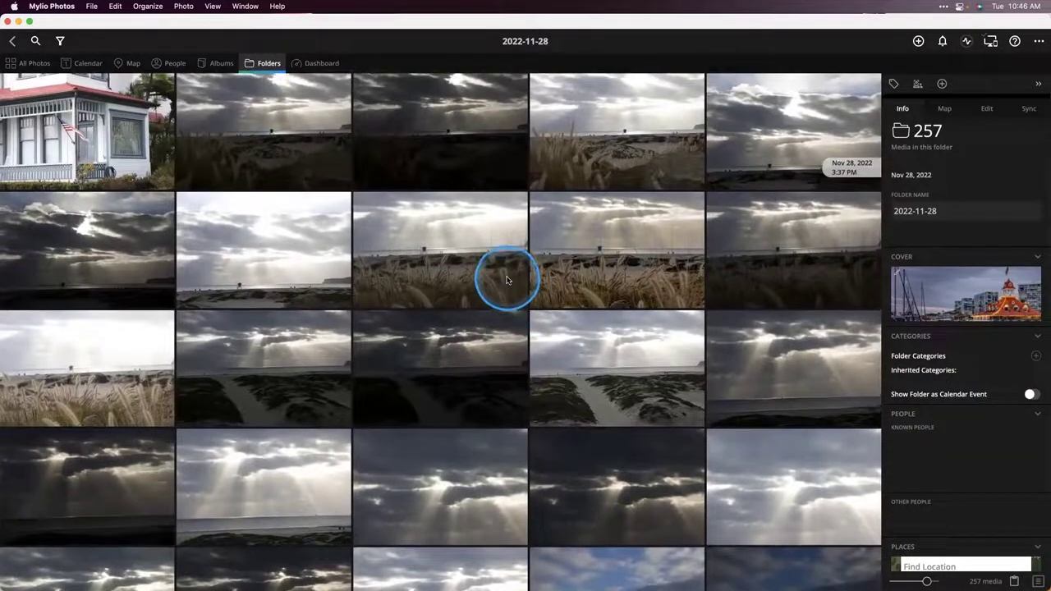
scroll(507, 280, "down", 15)
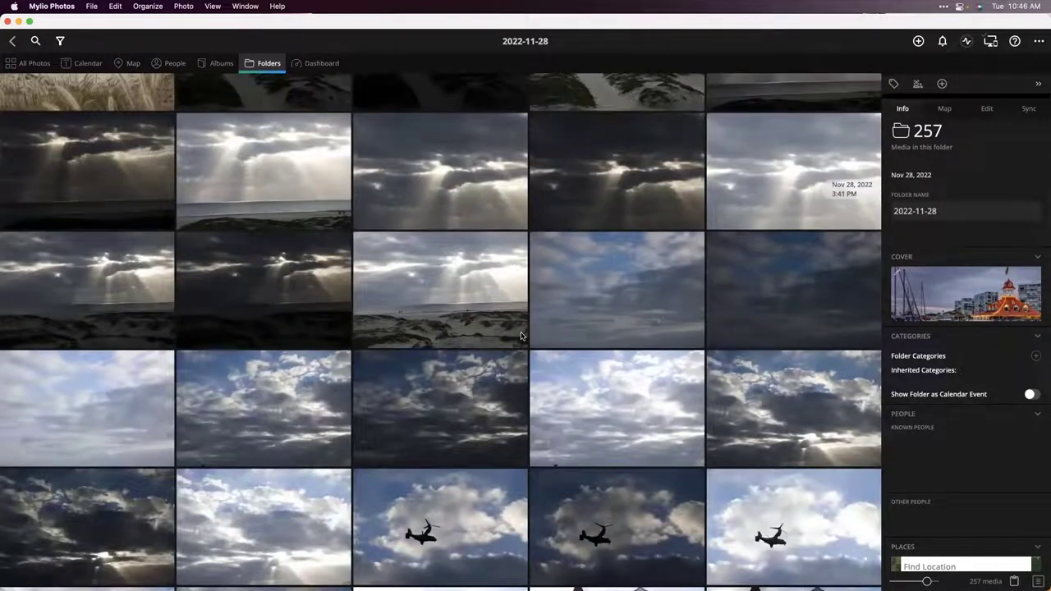
left_click(520, 330)
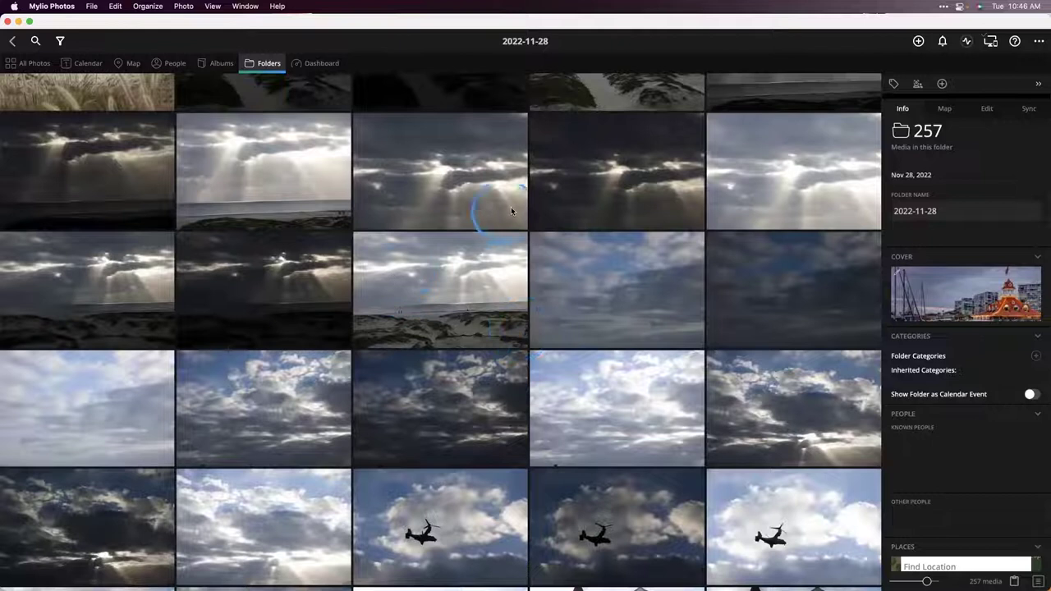
scroll(522, 301, "up", 5)
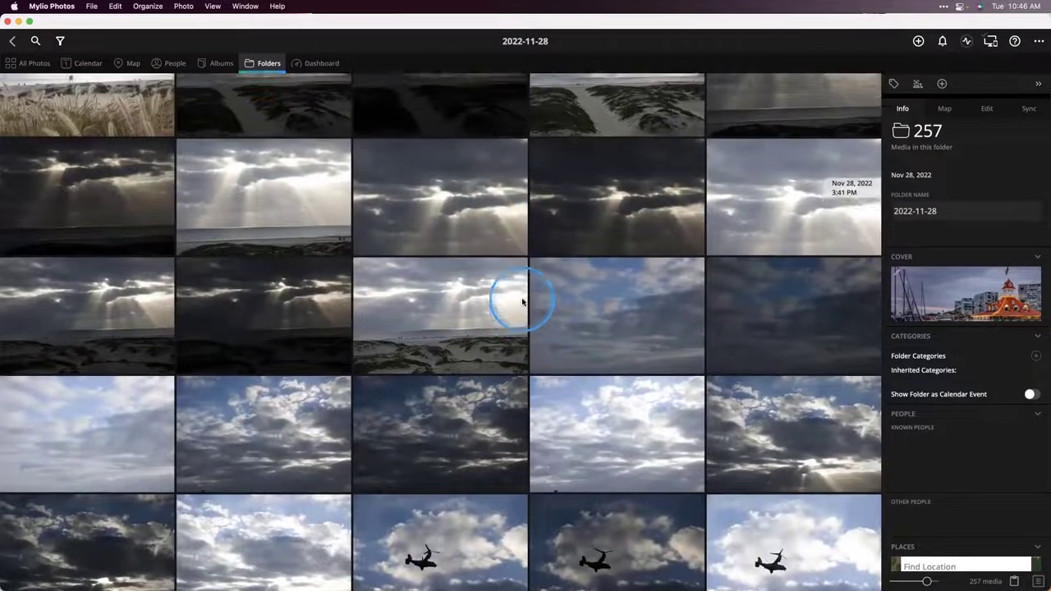
scroll(522, 302, "up", 4)
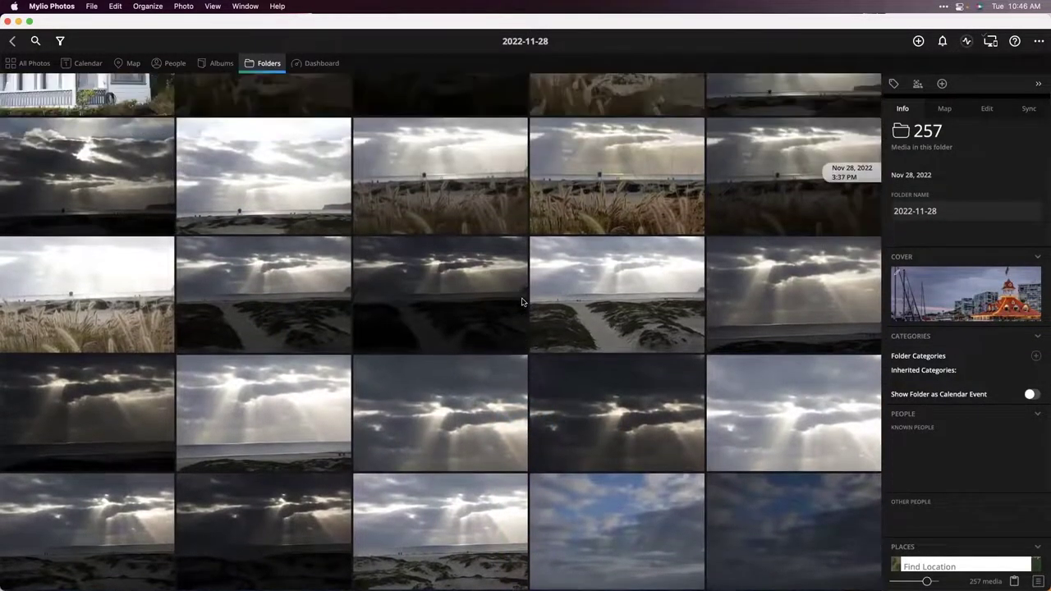
double_click(577, 290)
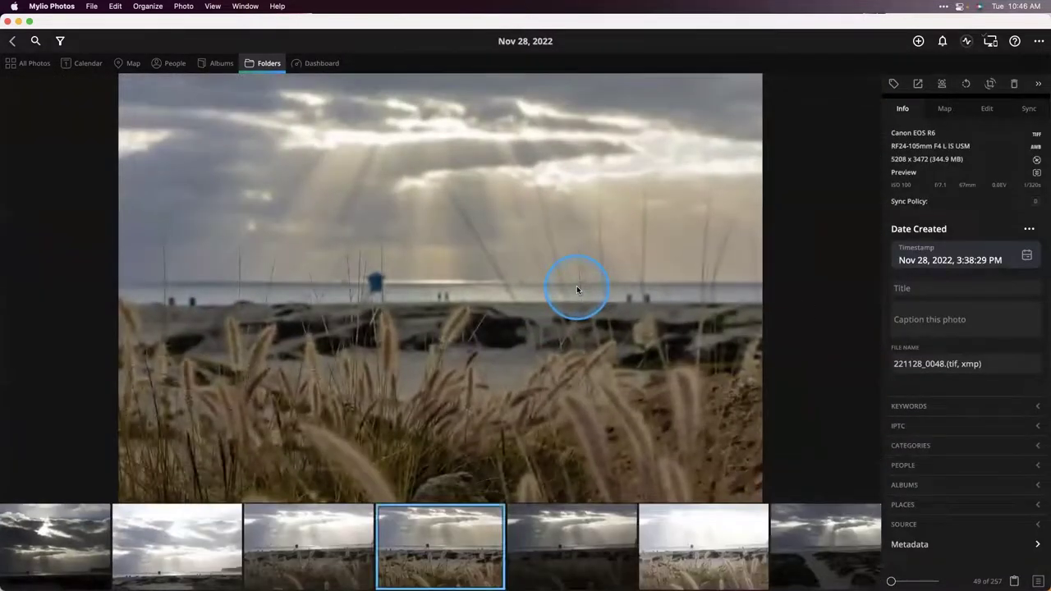
key("Left")
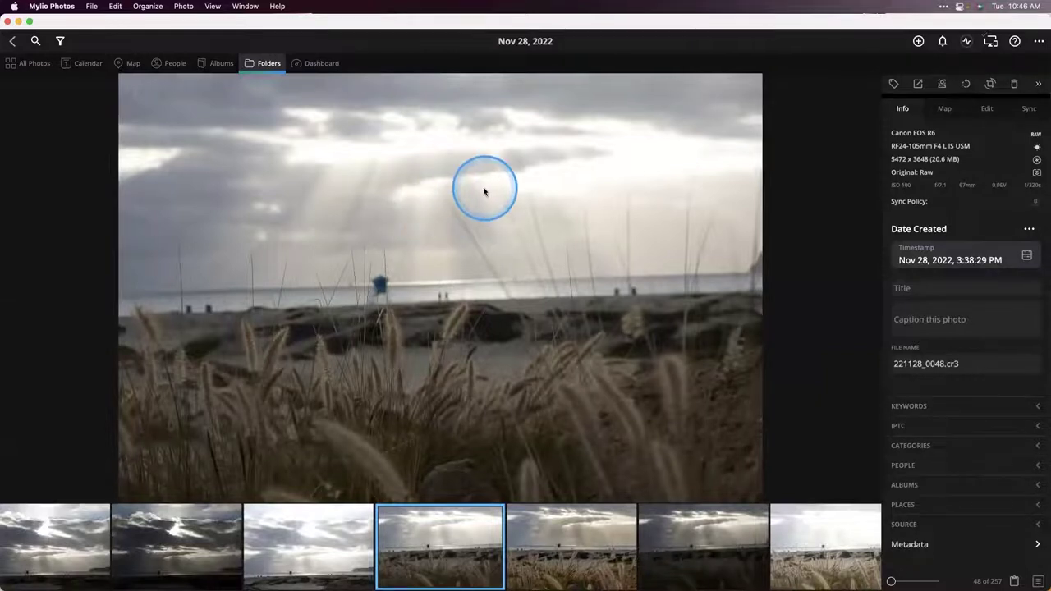
Open the raw photo in Adobe Photoshop 2023 with Edit Original and Prefer RAW file if available, and enlarge the Camera Raw window
left_click(184, 7)
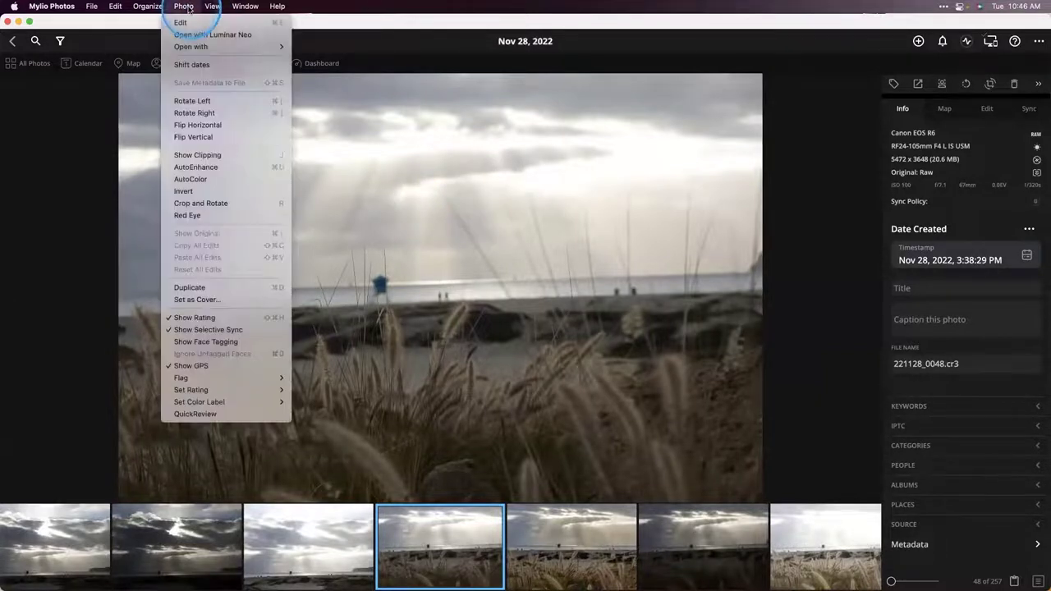
mouse_move(192, 47)
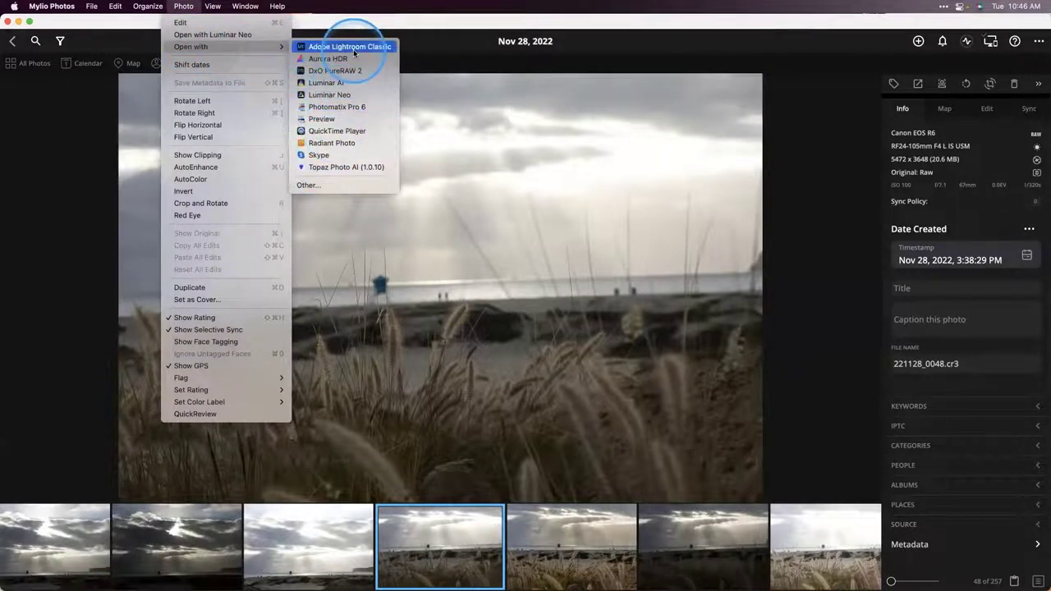
left_click(312, 185)
scroll(451, 305, "down", 5)
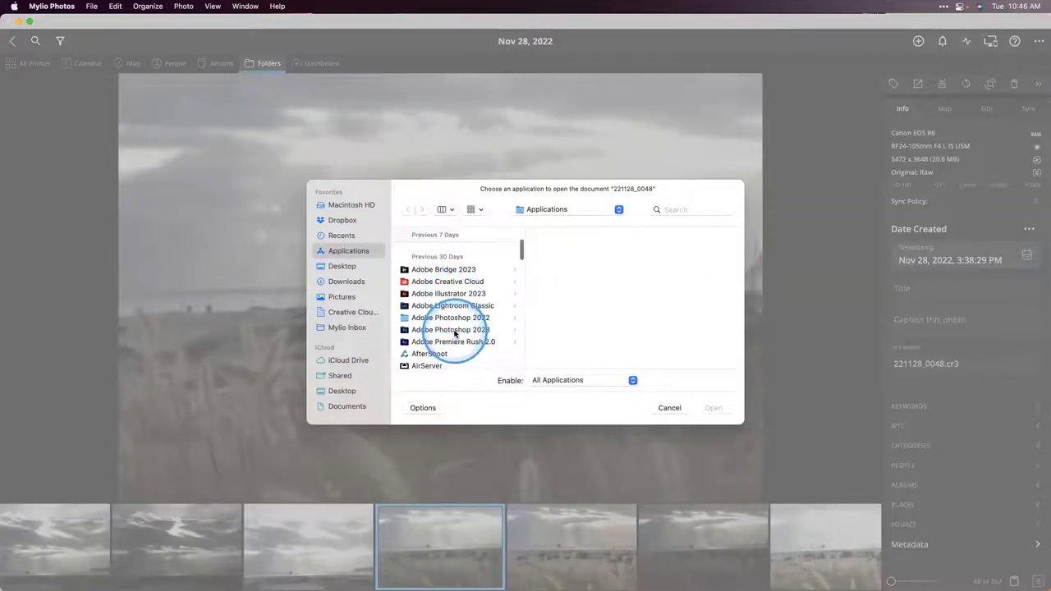
left_click(450, 330)
left_click(565, 251)
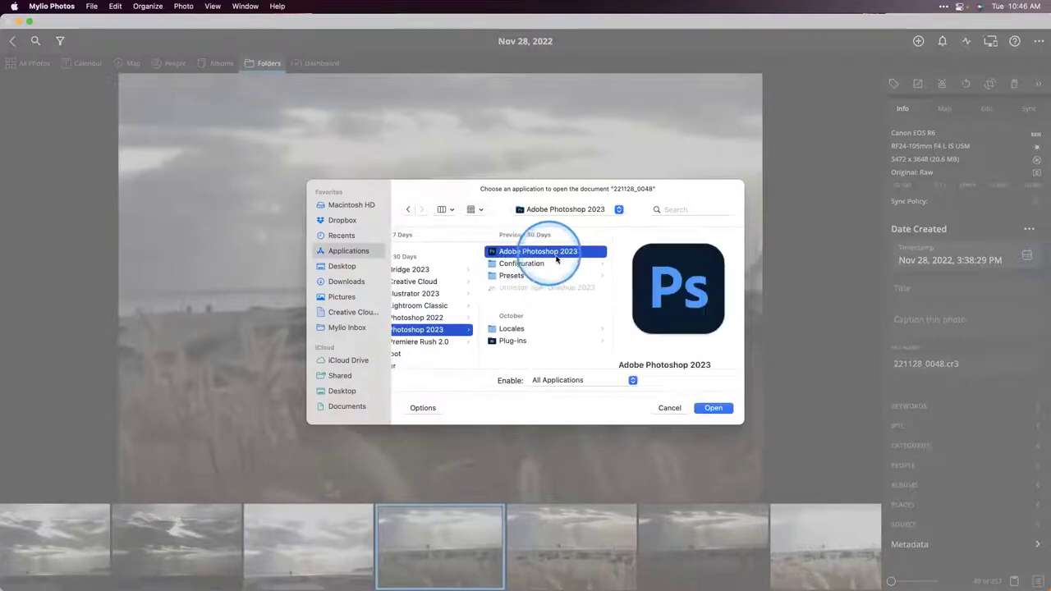
left_click(713, 408)
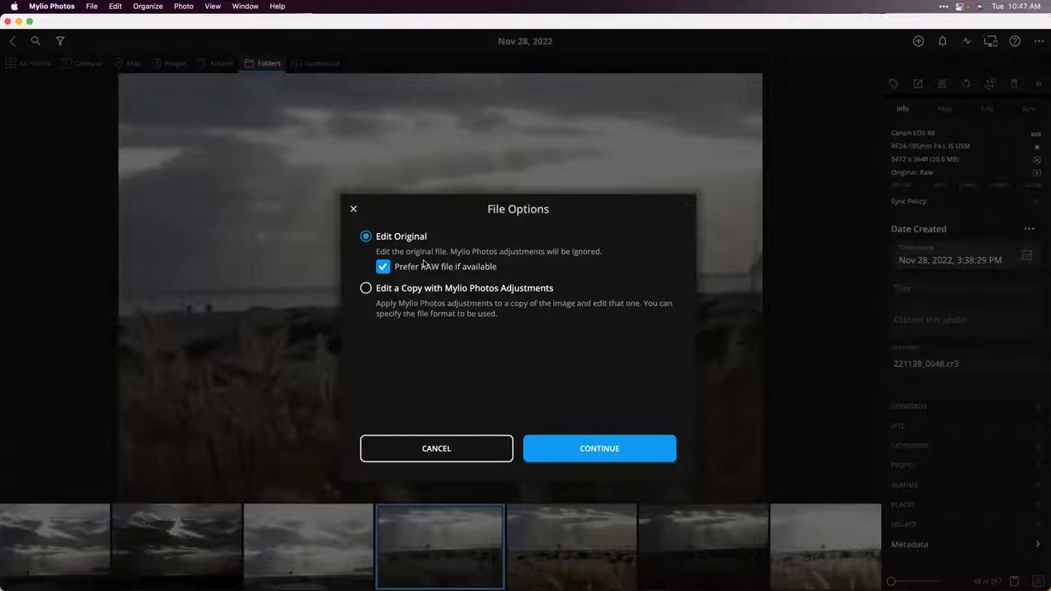
left_click(601, 452)
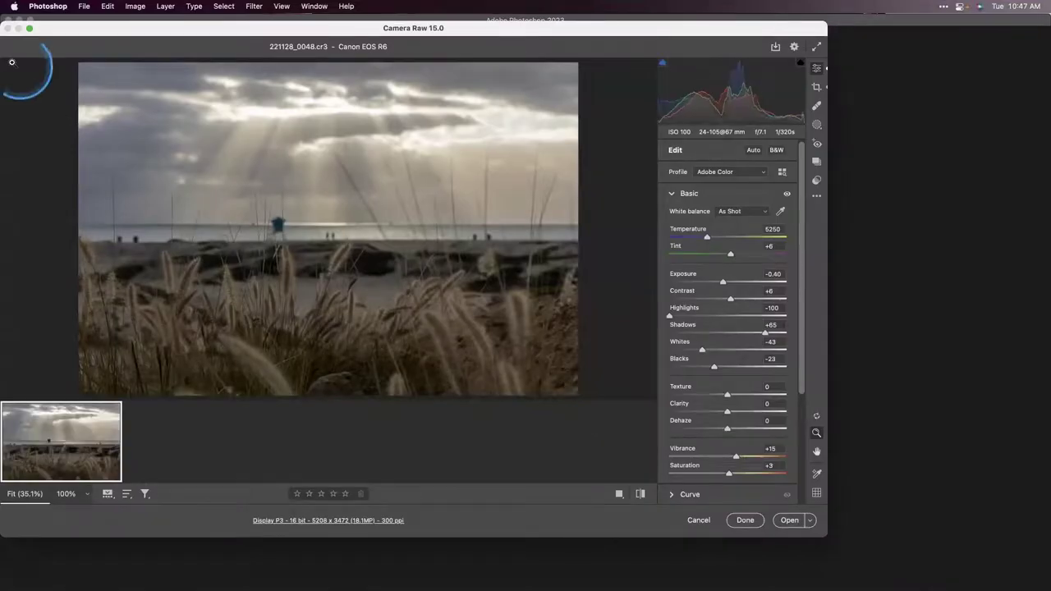
left_click(29, 28)
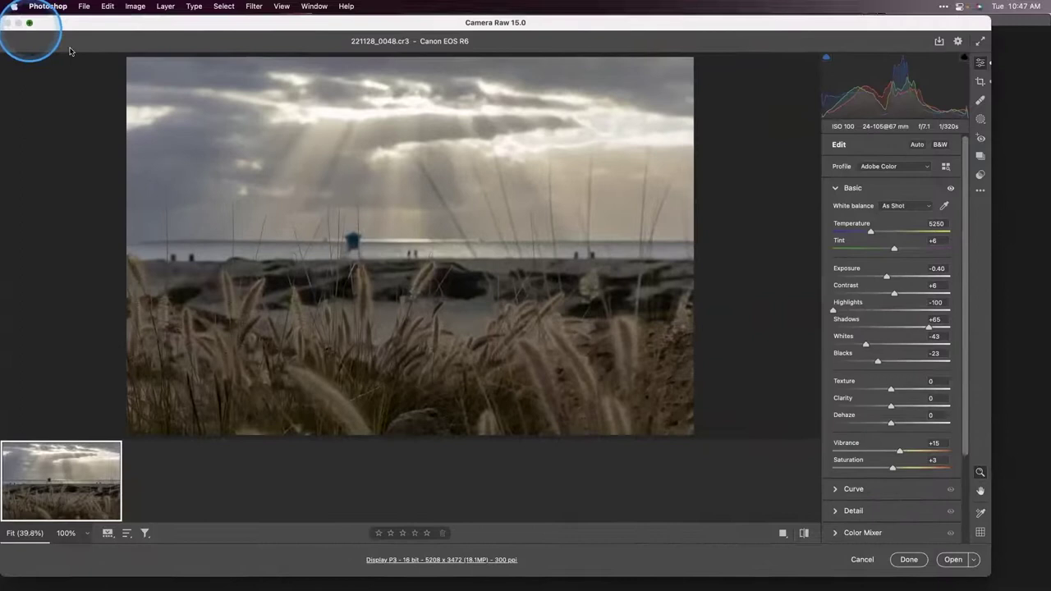
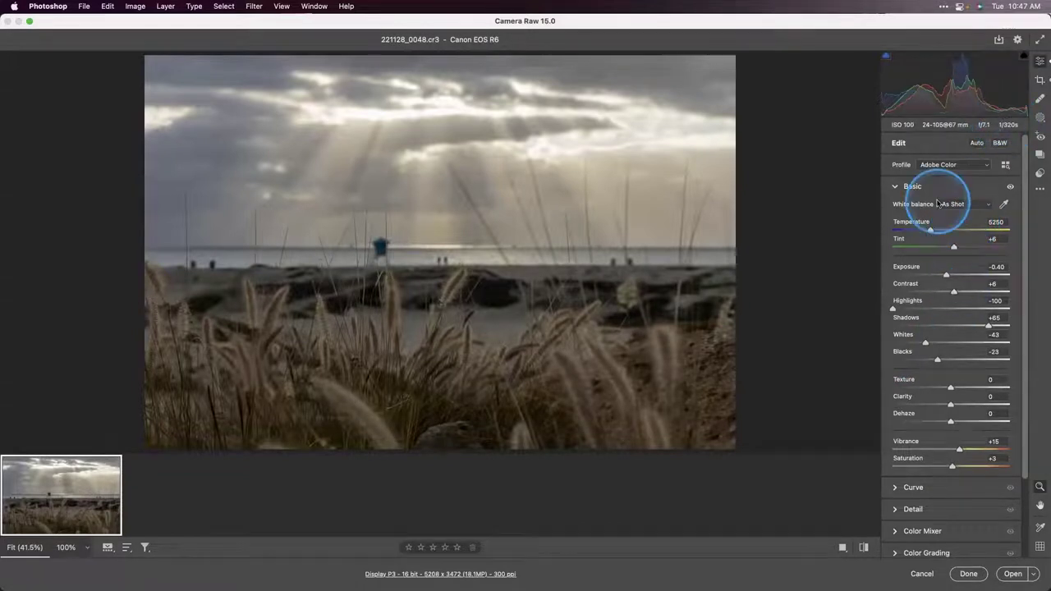
Reset all the Basic adjustments of the beach photo in Camera Raw
key("alt")
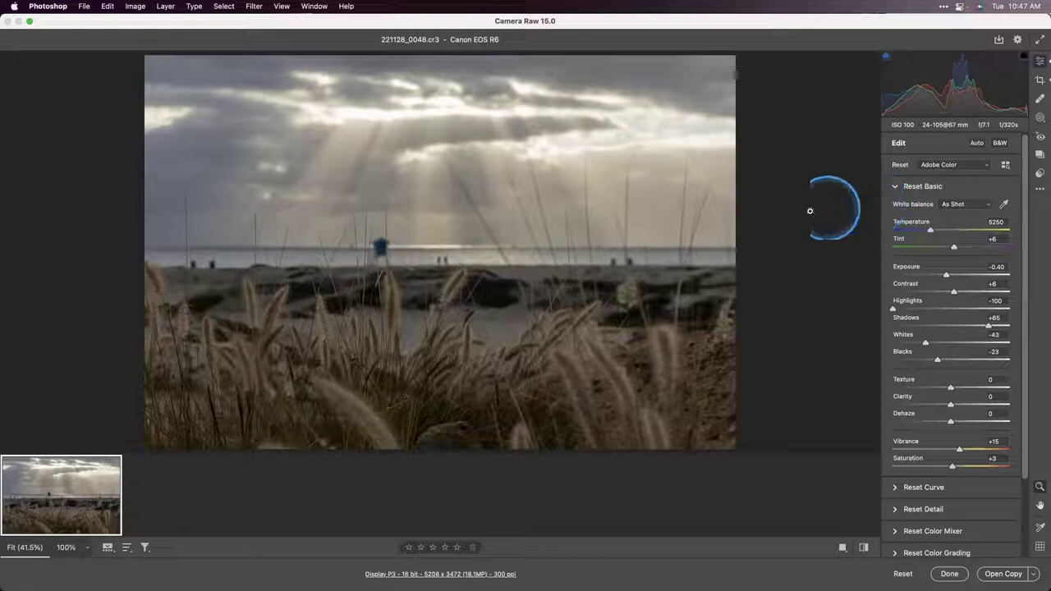
left_click(901, 574)
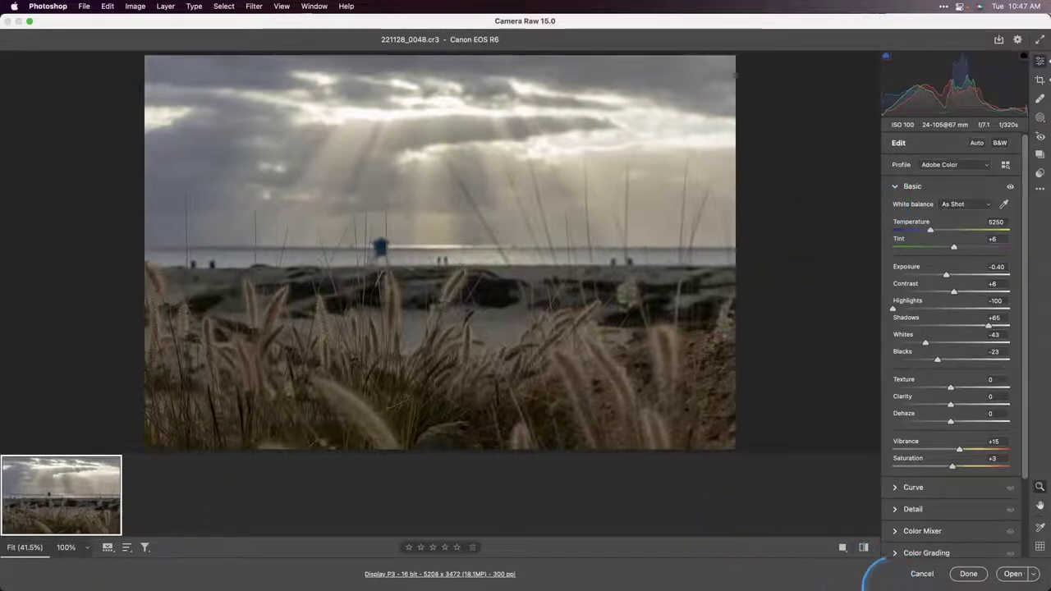
key("alt")
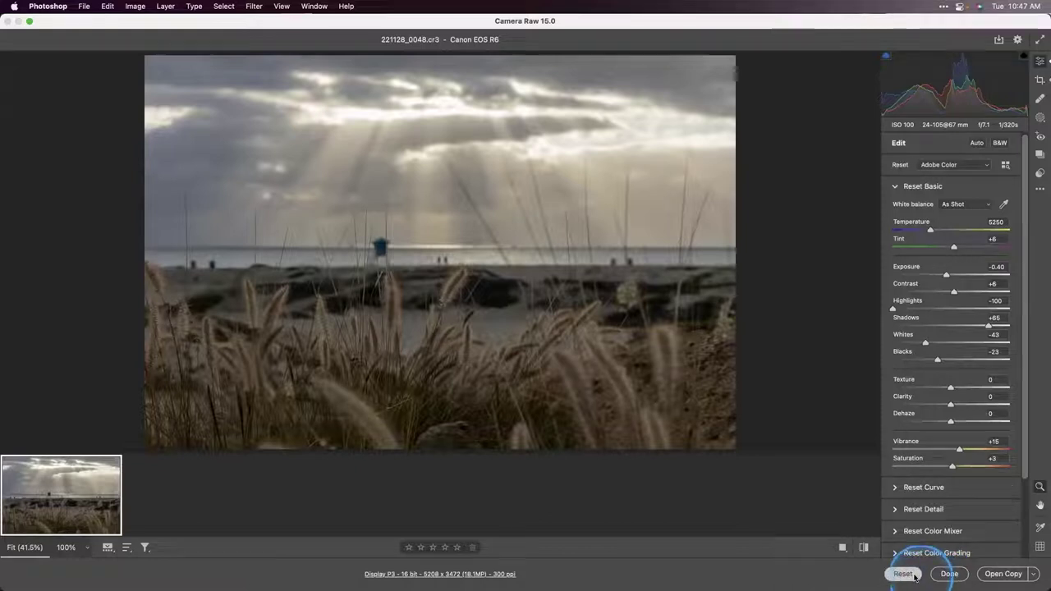
left_click(731, 517)
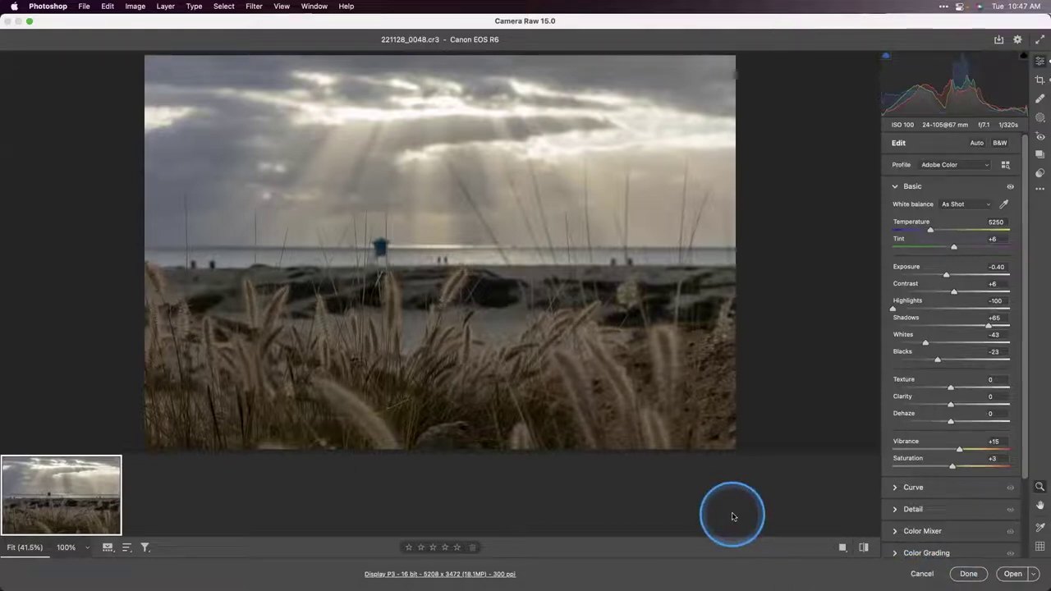
key("alt")
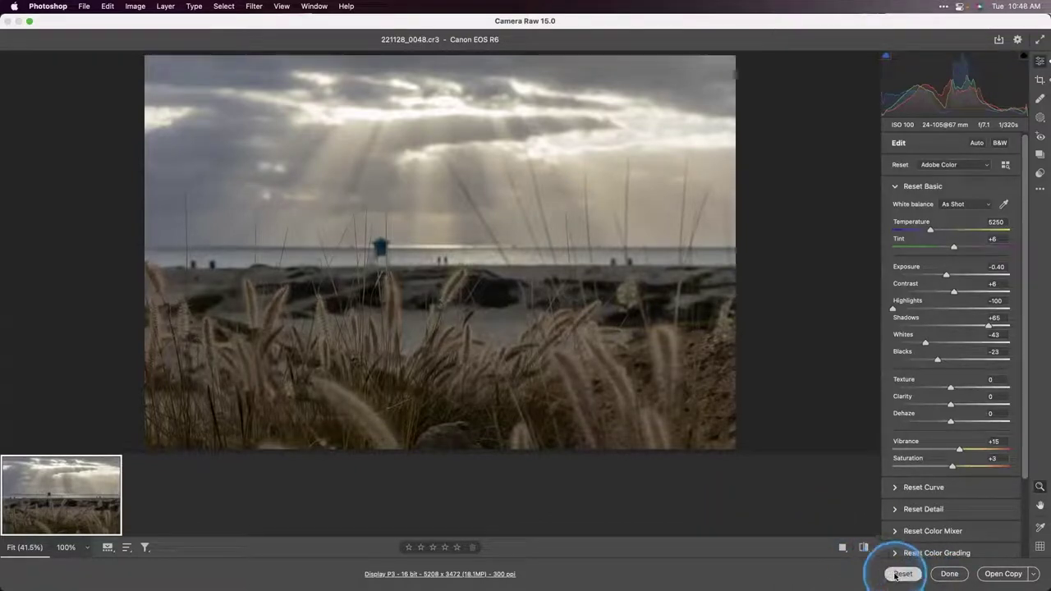
left_click(907, 187, "alt")
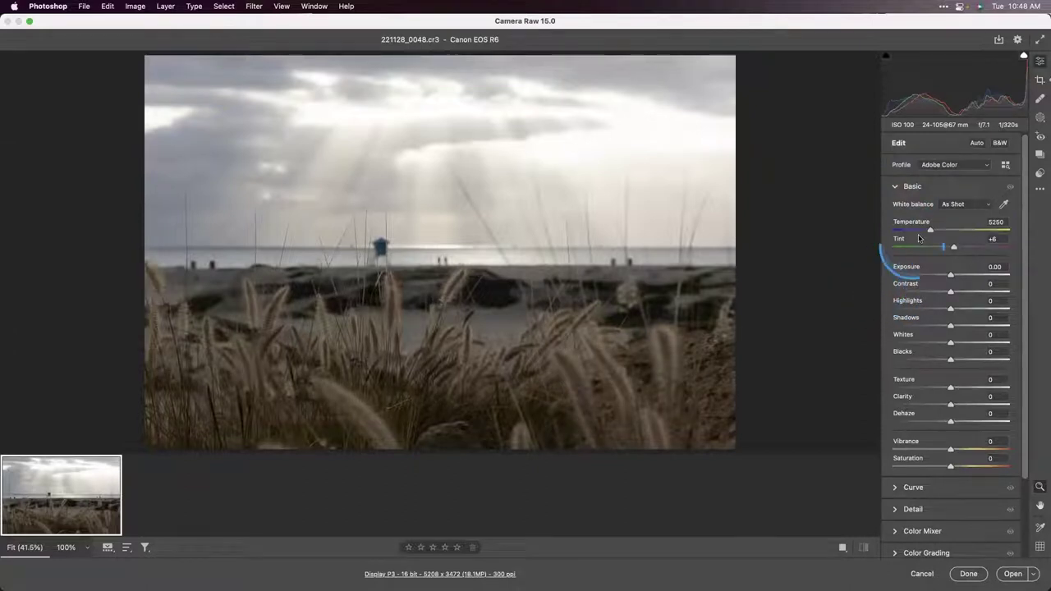
left_click(659, 218)
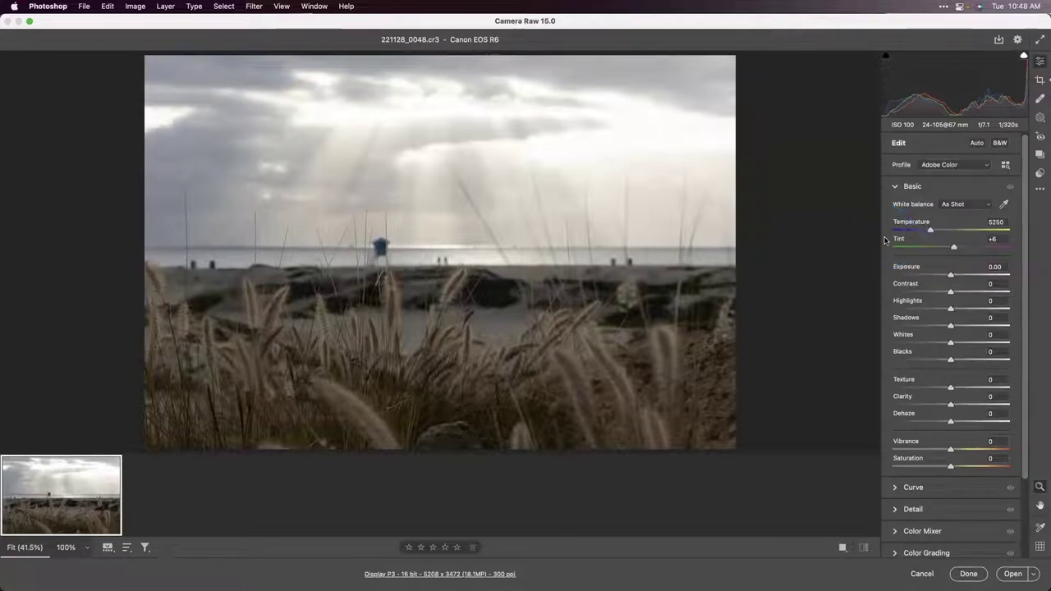
Apply the Auto adjustments to the beach photo, and refine them with Exposure -0.15 and Highlights -89
left_click(978, 143)
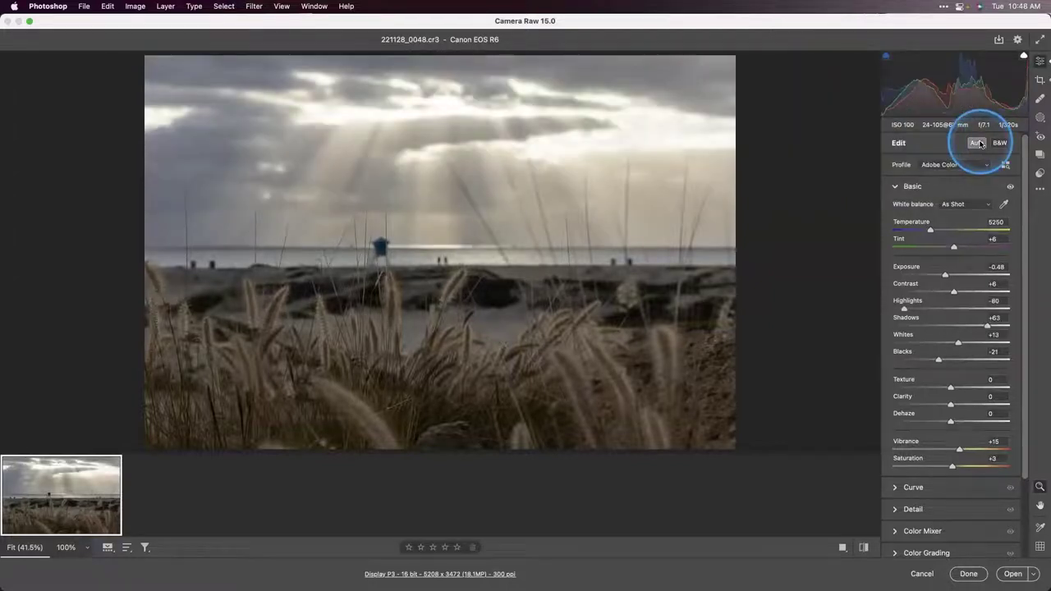
left_click(977, 146)
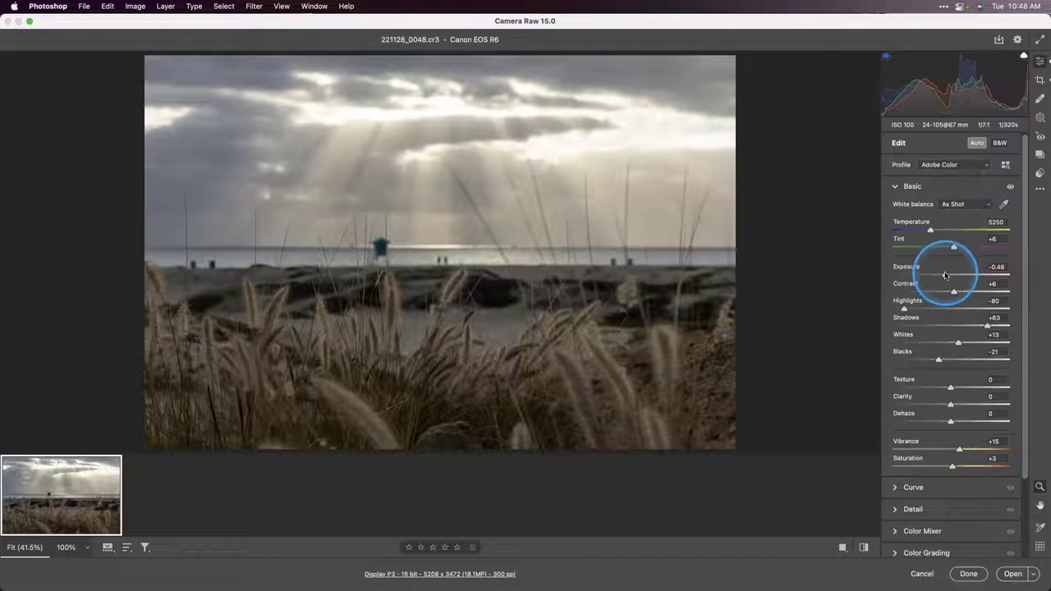
left_click_drag(945, 276, 950, 276)
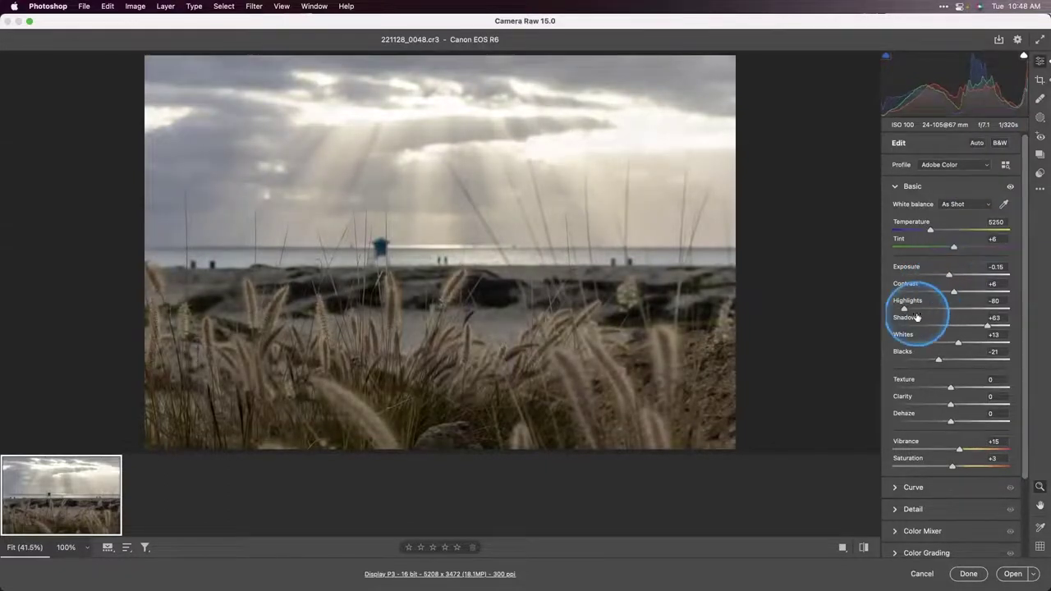
left_click_drag(904, 309, 900, 309)
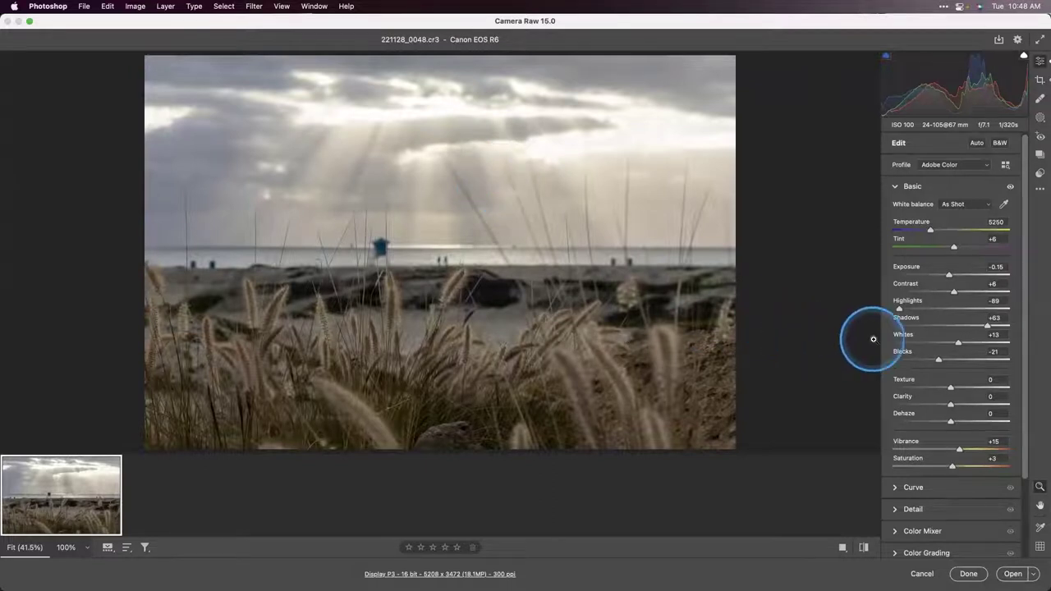
Set Clarity to +11 and Texture to +16, and open the developed photo in Photoshop
left_click_drag(946, 406, 956, 406)
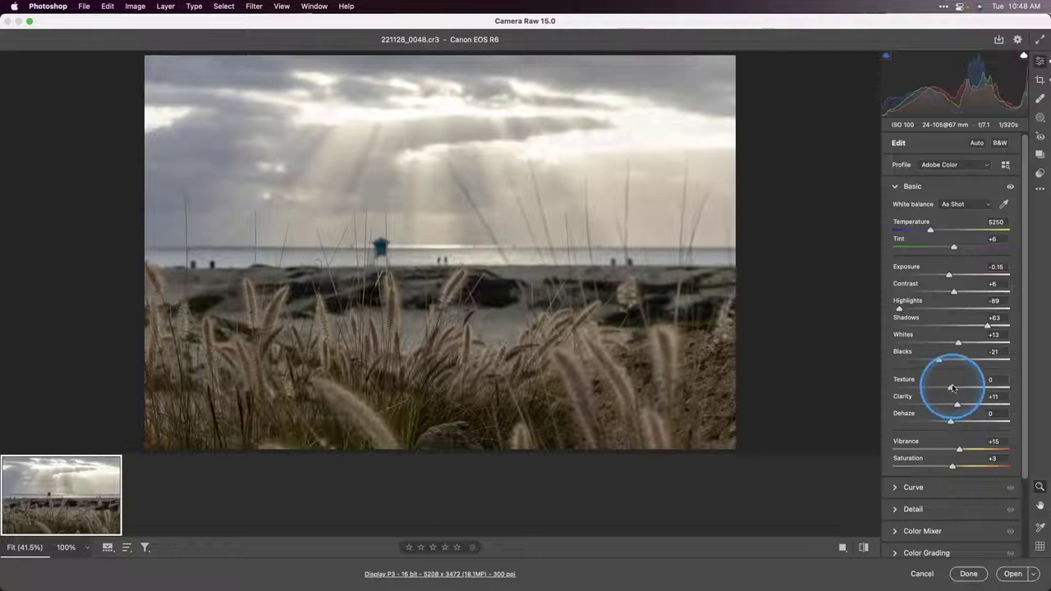
left_click_drag(953, 388, 963, 389)
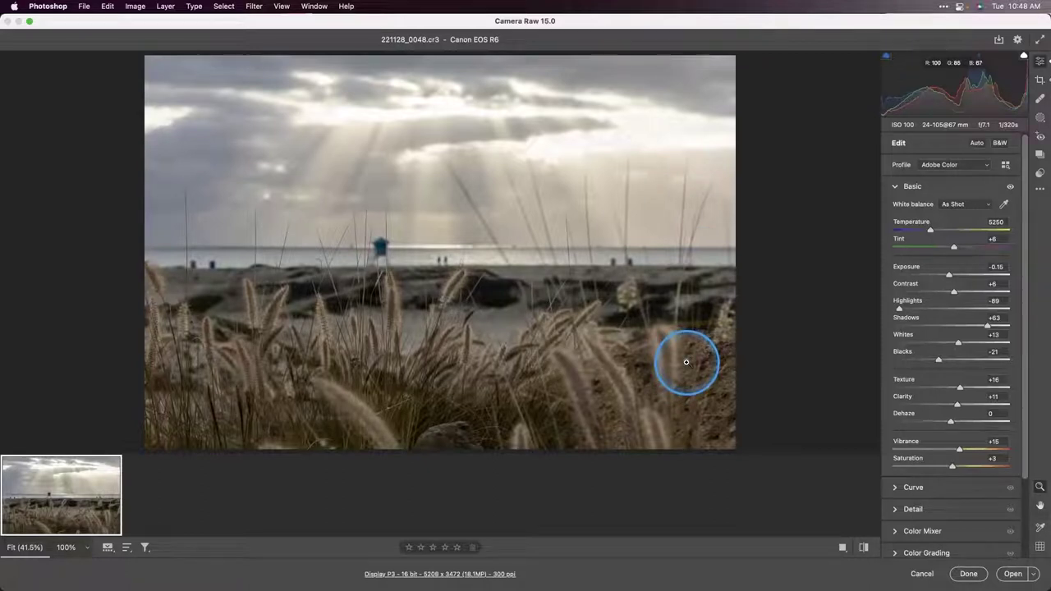
left_click(884, 392)
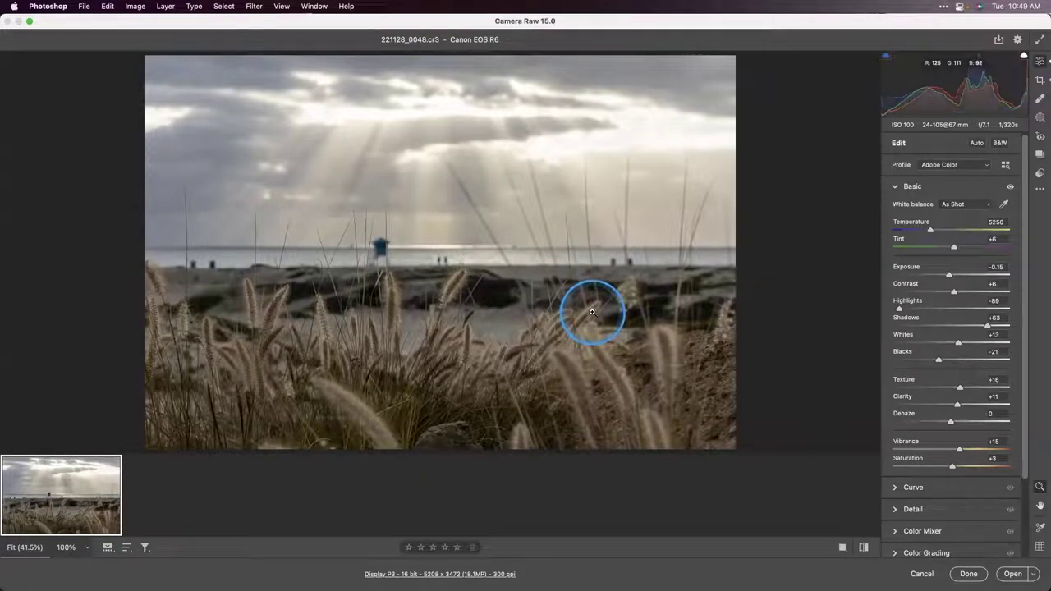
left_click(1010, 574)
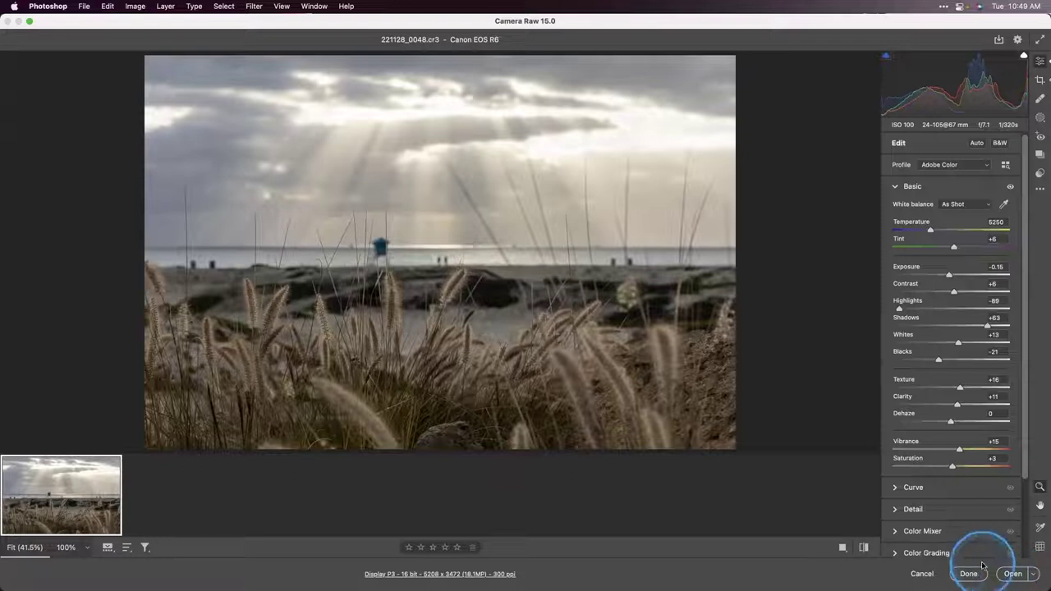
Open the Camera Raw save options for the beach photo and view the available save presets
left_click(999, 41)
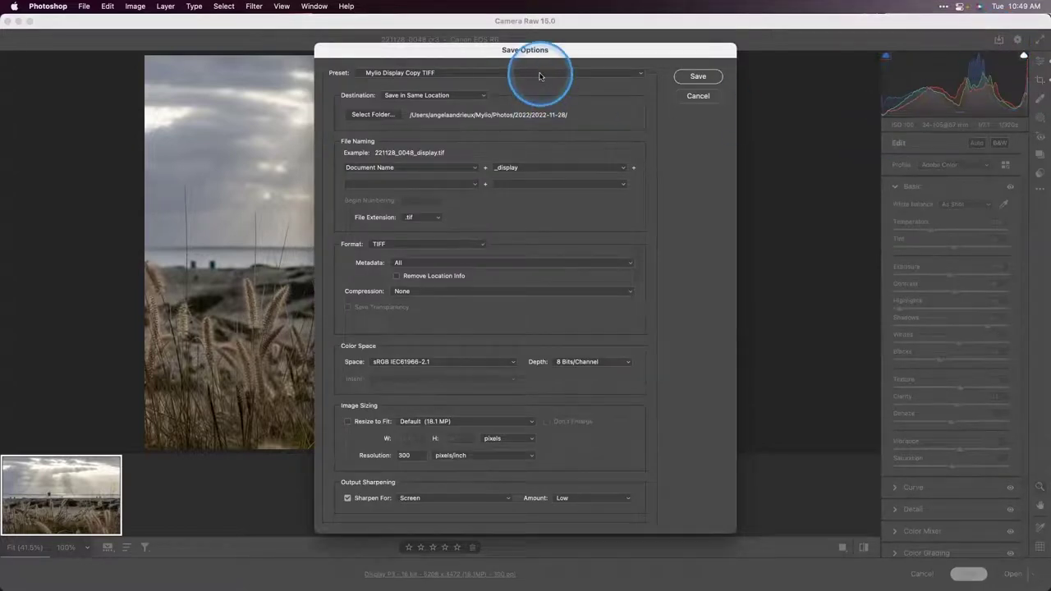
left_click(422, 74)
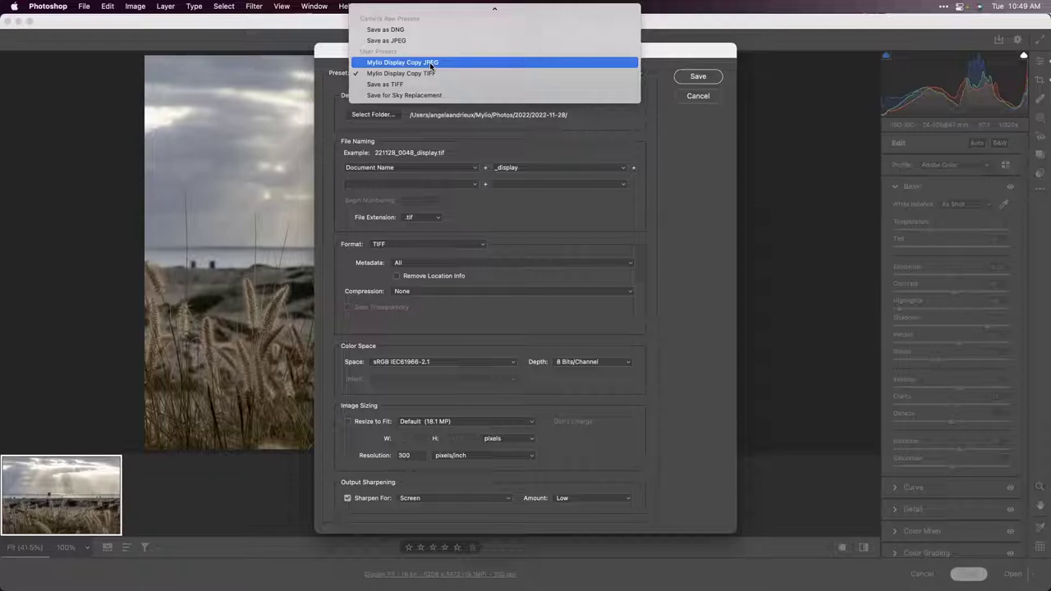
left_click(609, 146)
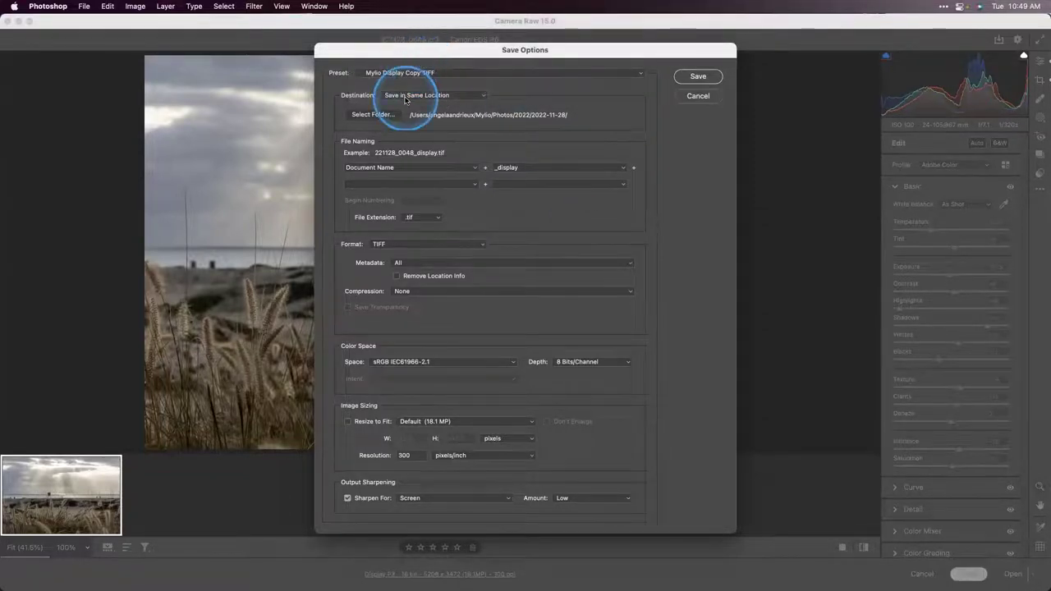
Apply the Save as JPEG preset and append _display to the document name in the file naming
left_click(404, 74)
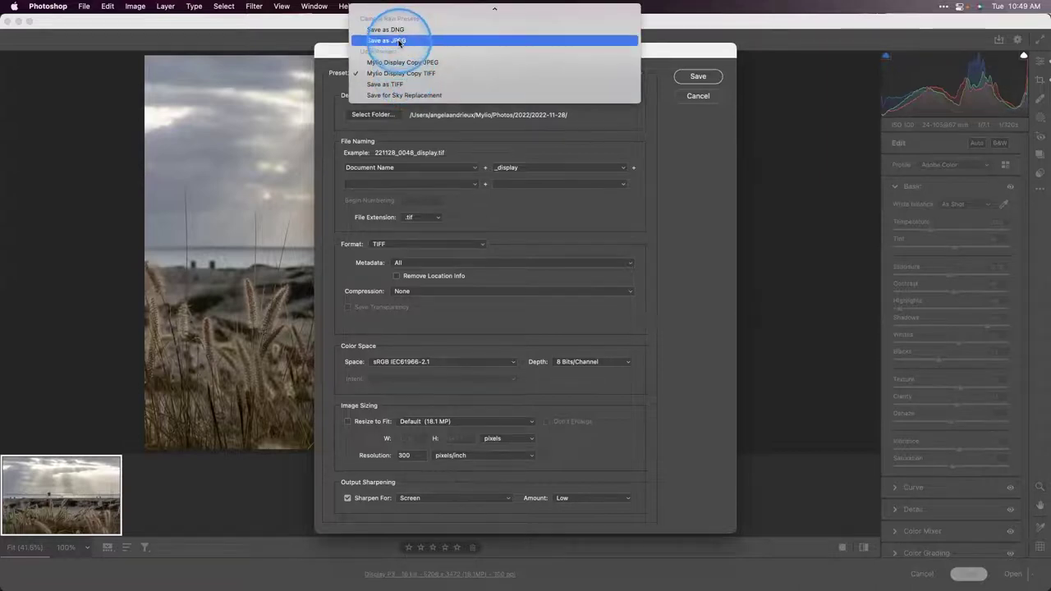
left_click(400, 43)
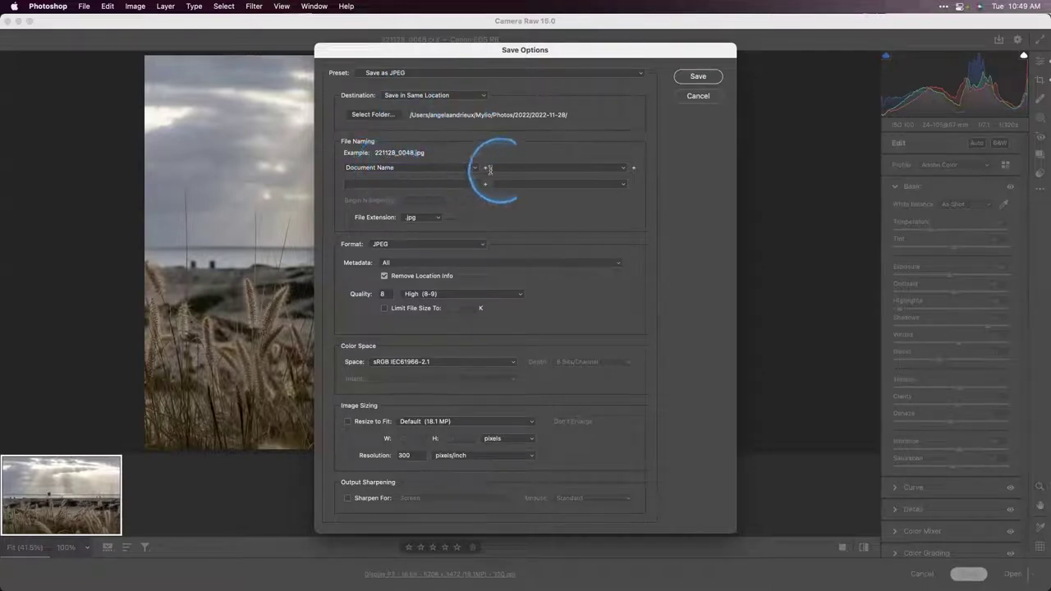
left_click(549, 168)
type("_display")
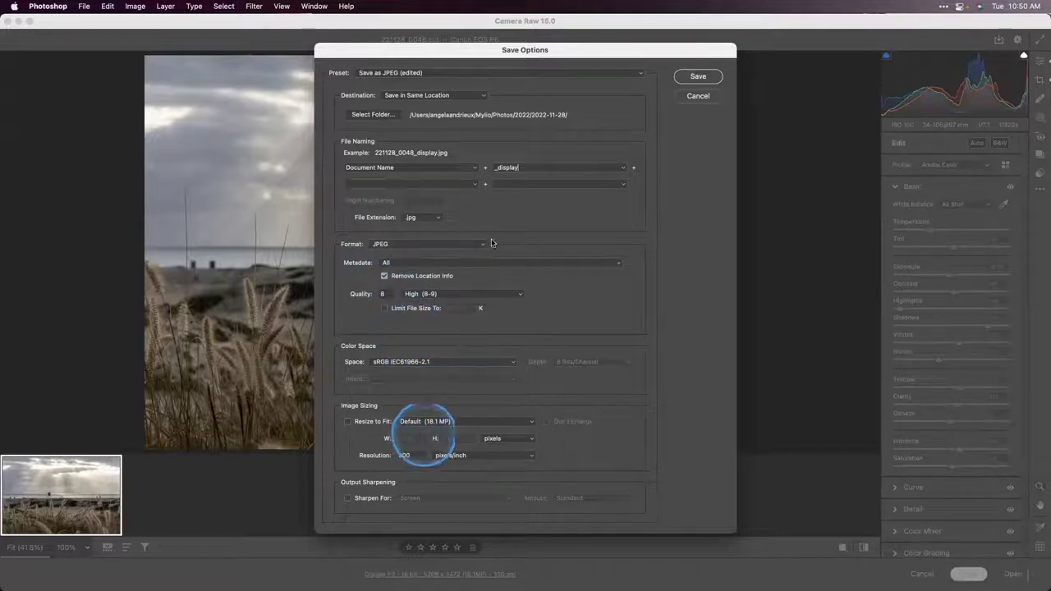
left_click(468, 73)
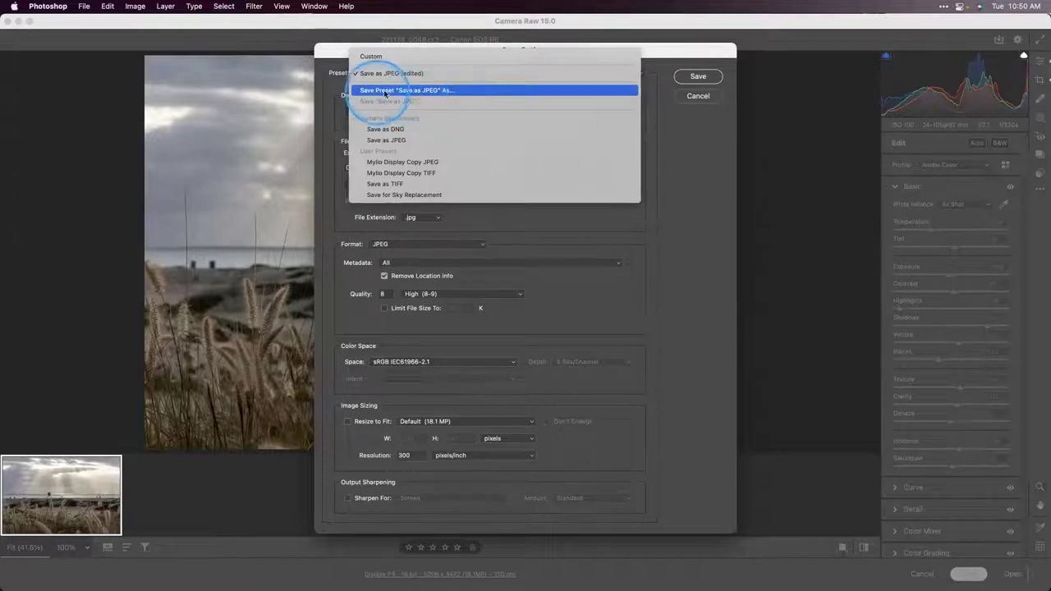
left_click(444, 91)
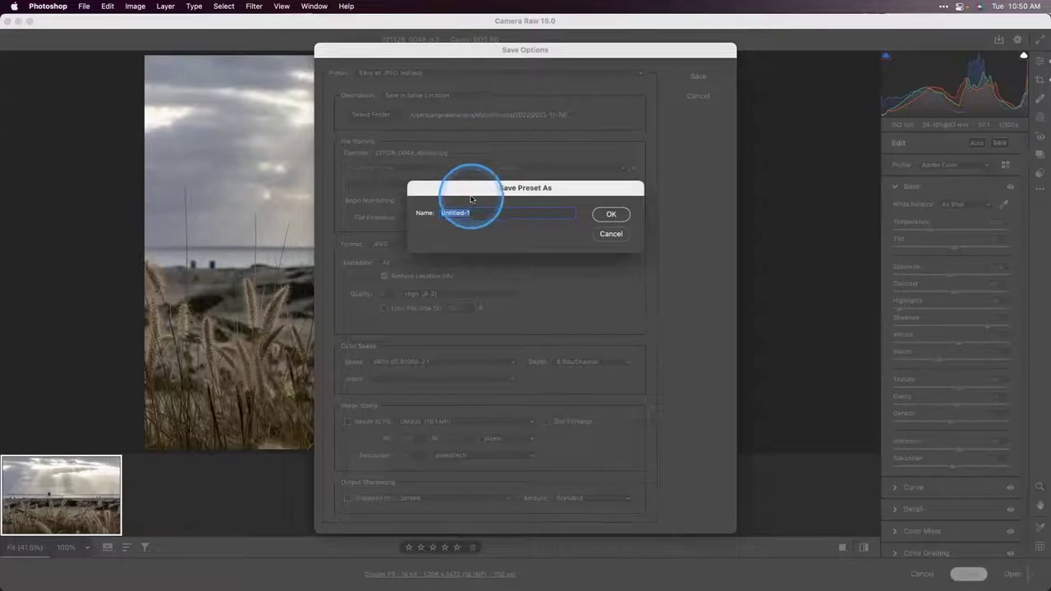
type("Mylid")
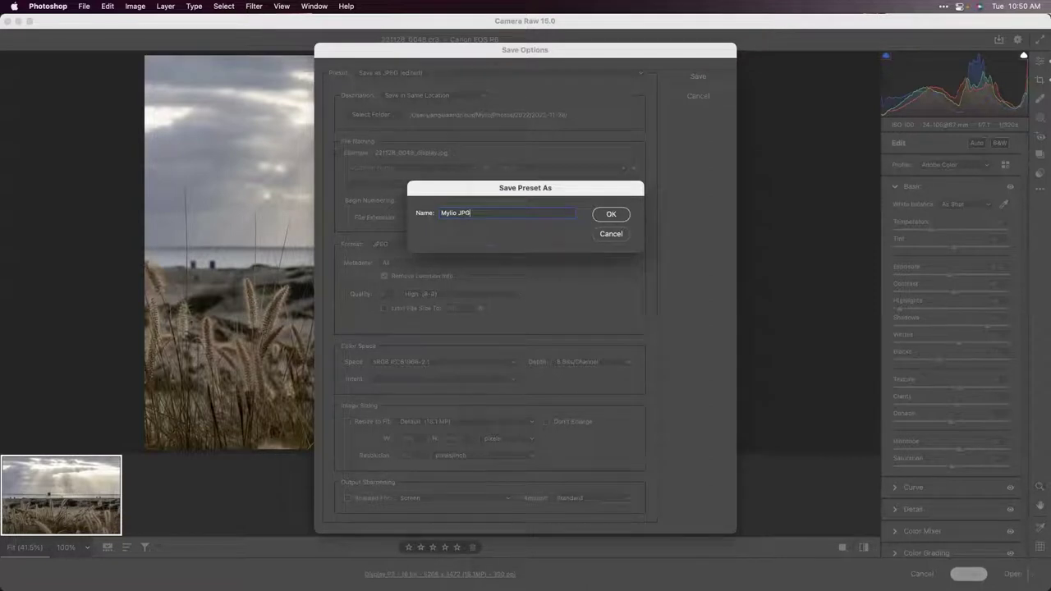
left_click(611, 234)
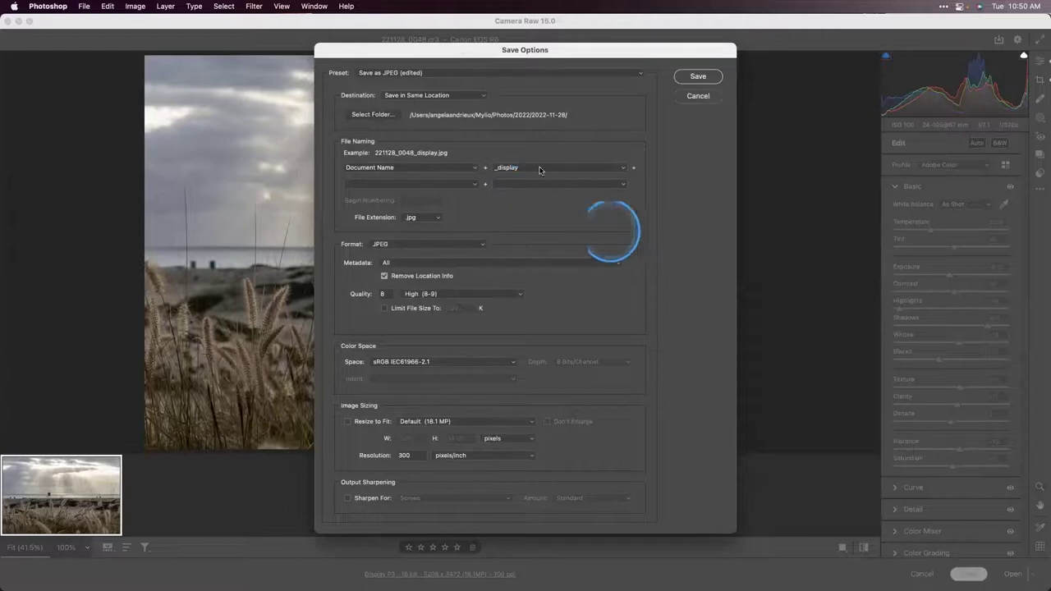
Save the beach photo with the Mylio Display Copy JPEG preset, and switch back to Mylio Photos
left_click(446, 71)
left_click(426, 162)
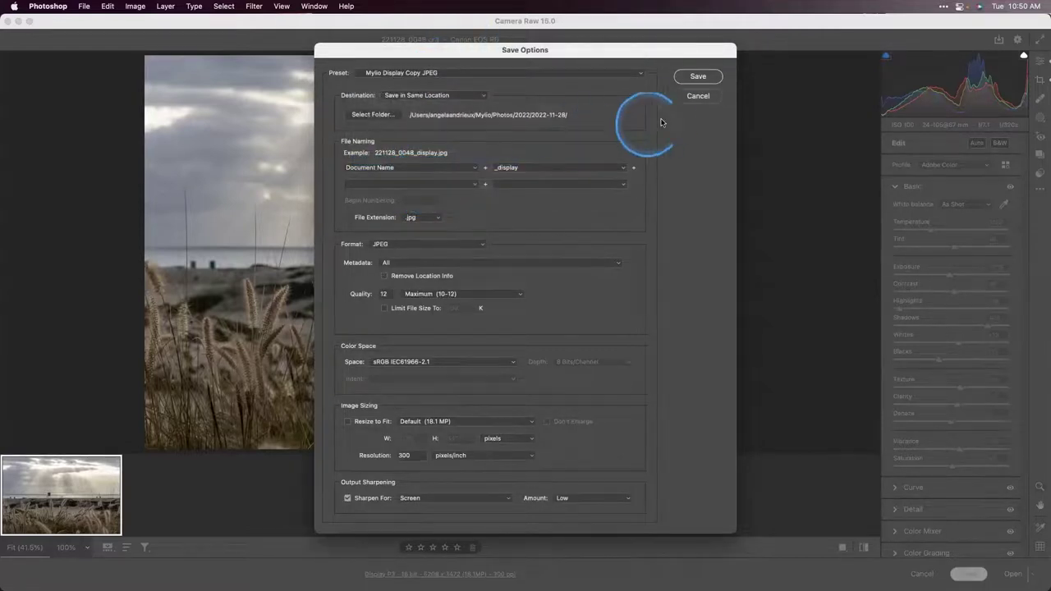
left_click(700, 76)
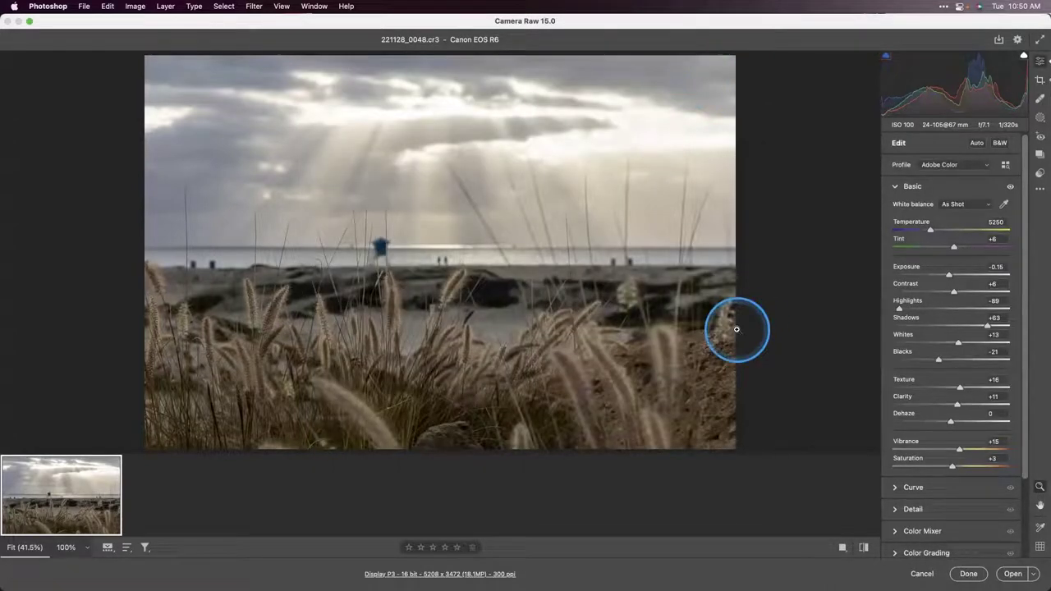
key("super+Tab")
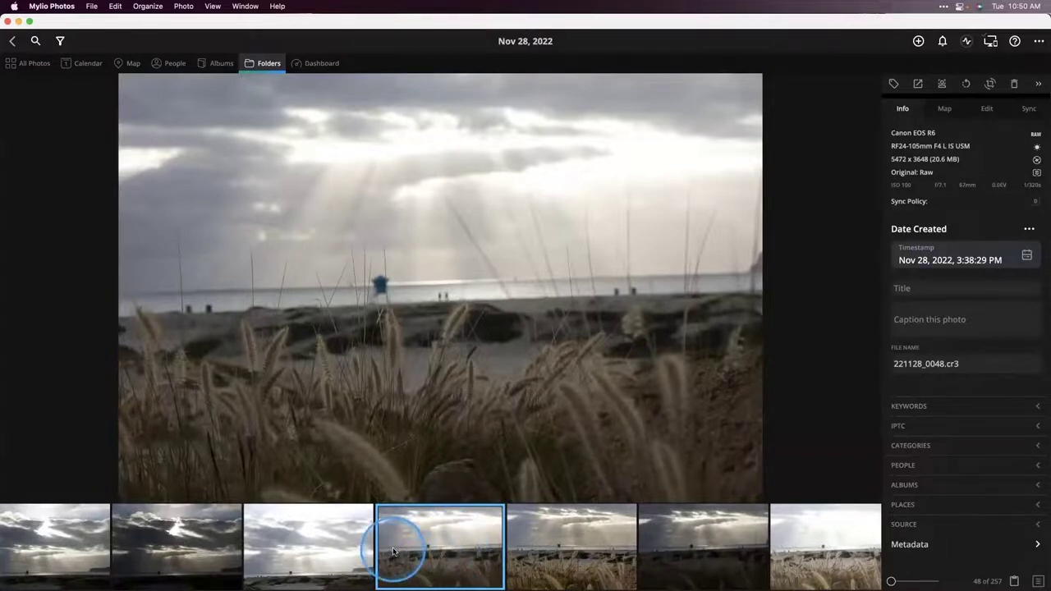
left_click(500, 469)
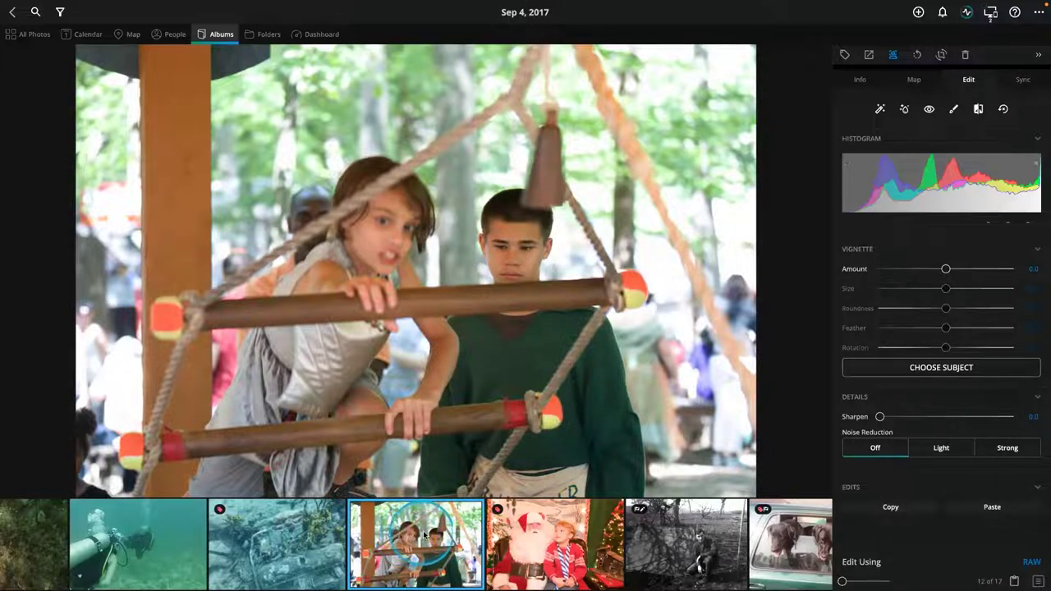
Show the Sep 4, 2017 rope ladder photo in its Renaissance Faire folder, and enlarge the thumbnails
right_click(408, 391)
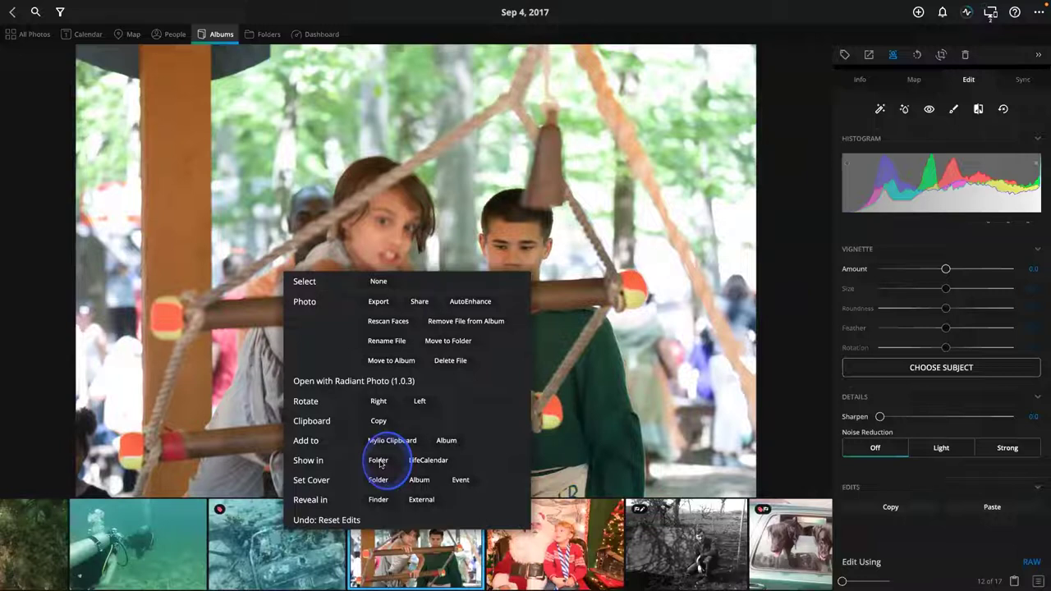
left_click(379, 464)
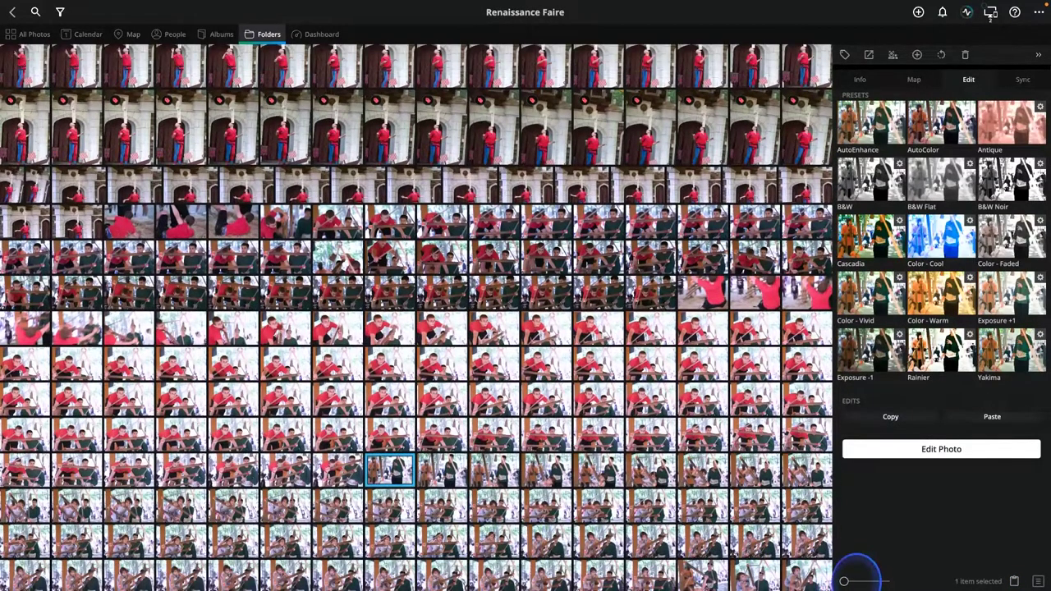
left_click_drag(844, 580, 887, 580)
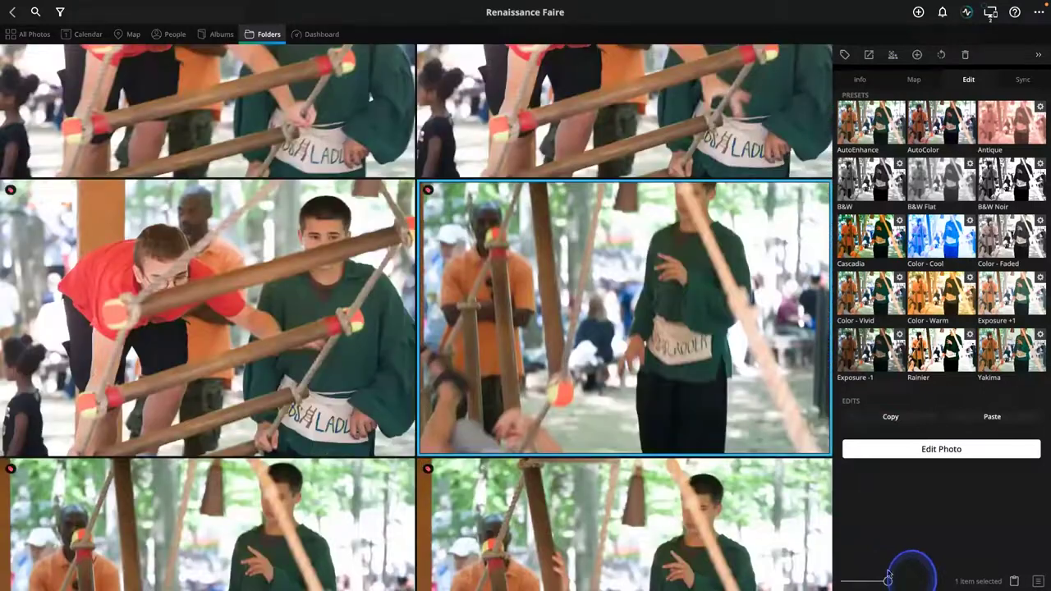
Find the frame of the rope ladder climber facing the camera beside the boy in green, and open it
scroll(586, 464, "down", 10)
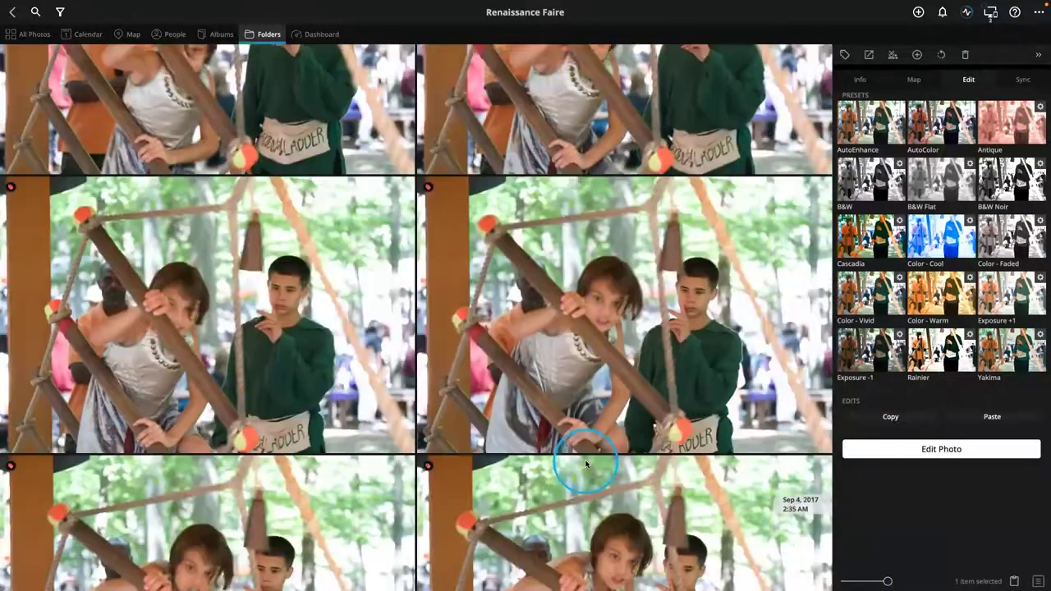
scroll(585, 464, "down", 2)
left_click(586, 464)
scroll(586, 464, "down", 10)
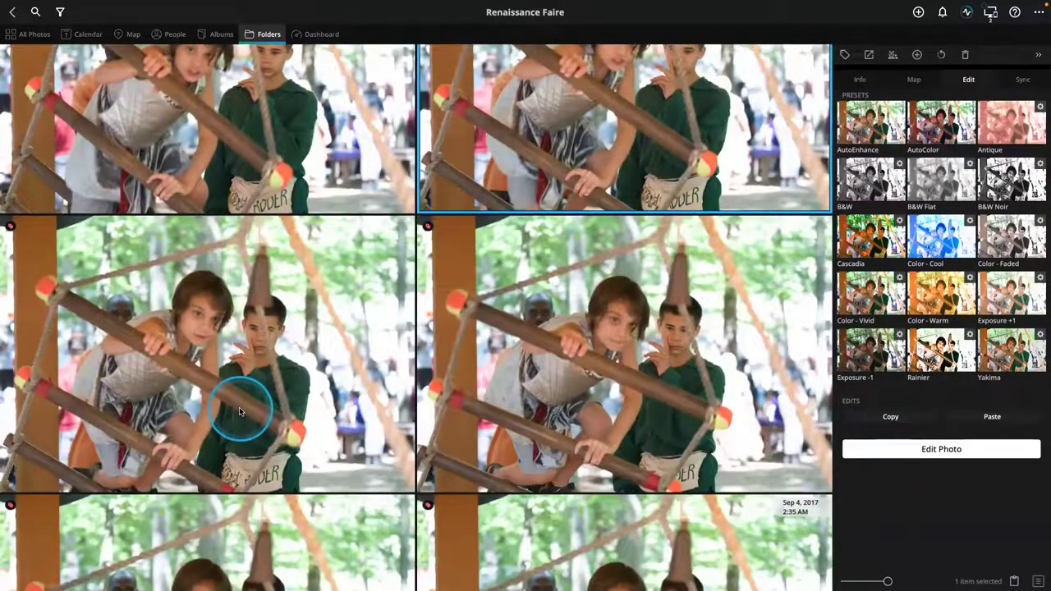
double_click(532, 409)
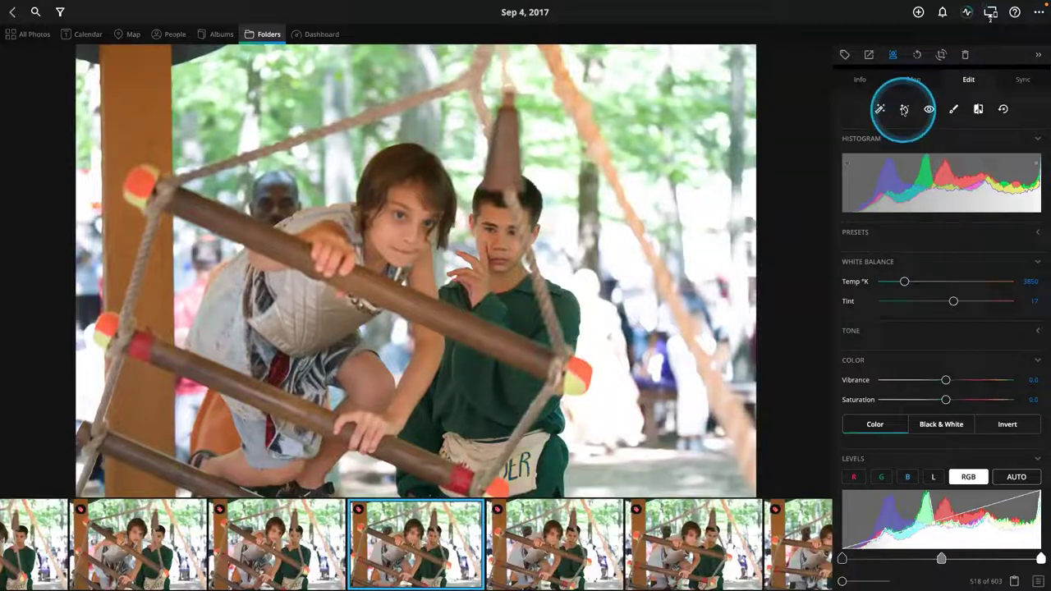
Apply the automatic color correction to the rope ladder photo, and set the white balance Temp to about 3950 K
left_click(904, 110)
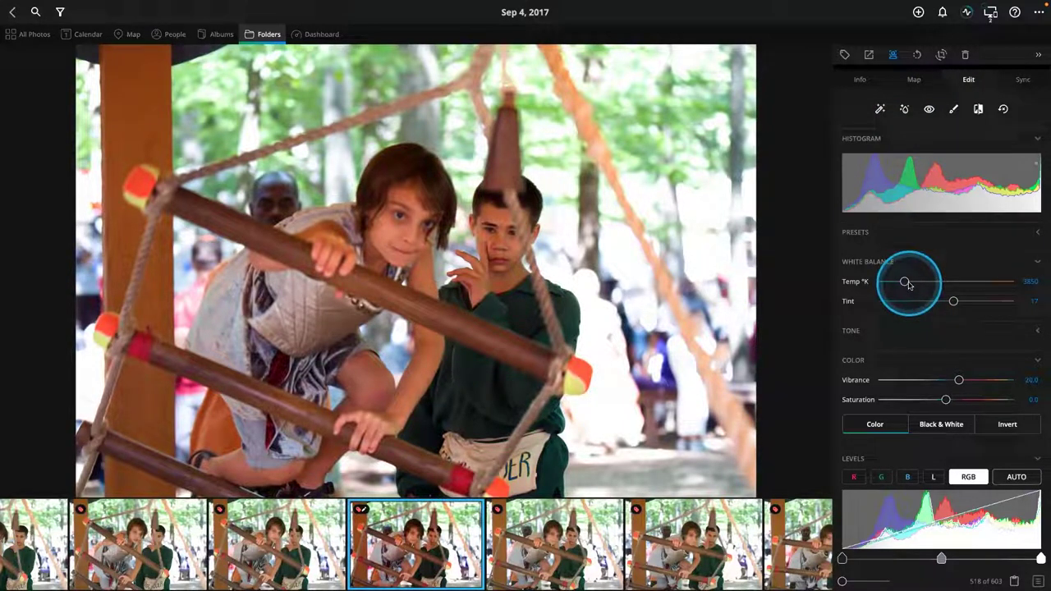
left_click_drag(910, 285, 910, 286)
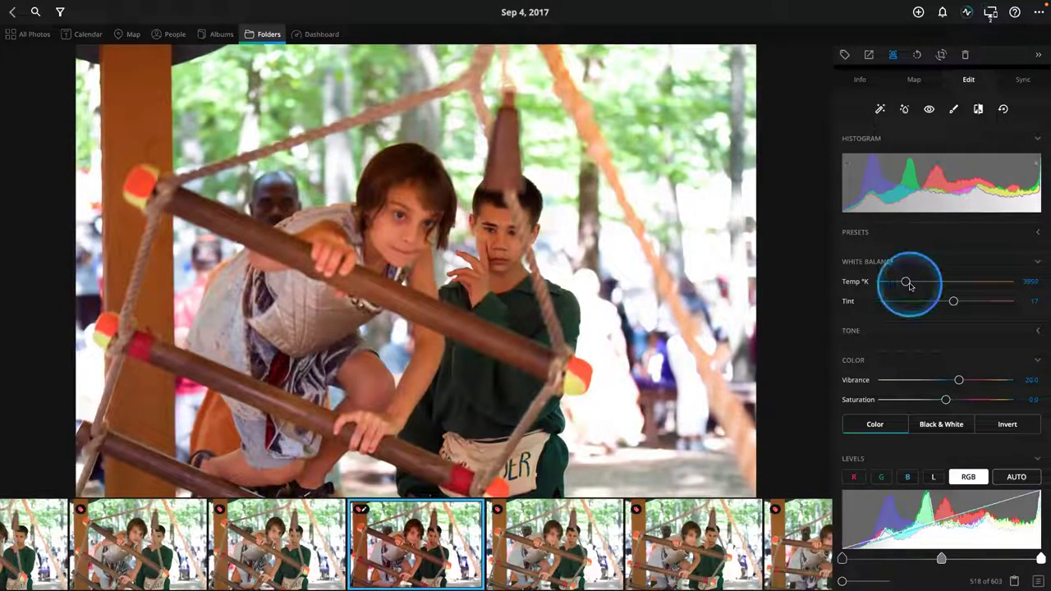
Adjust the L channel in Levels with the midpoint at 49.5 and the black point at 2.5
scroll(912, 283, "down", 5)
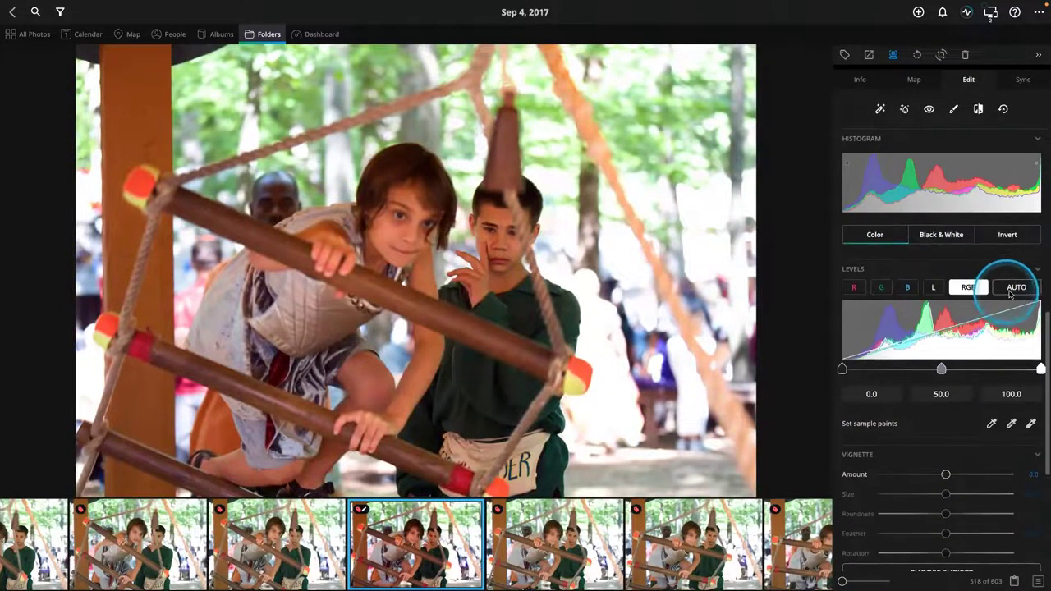
left_click(935, 292)
left_click(918, 352)
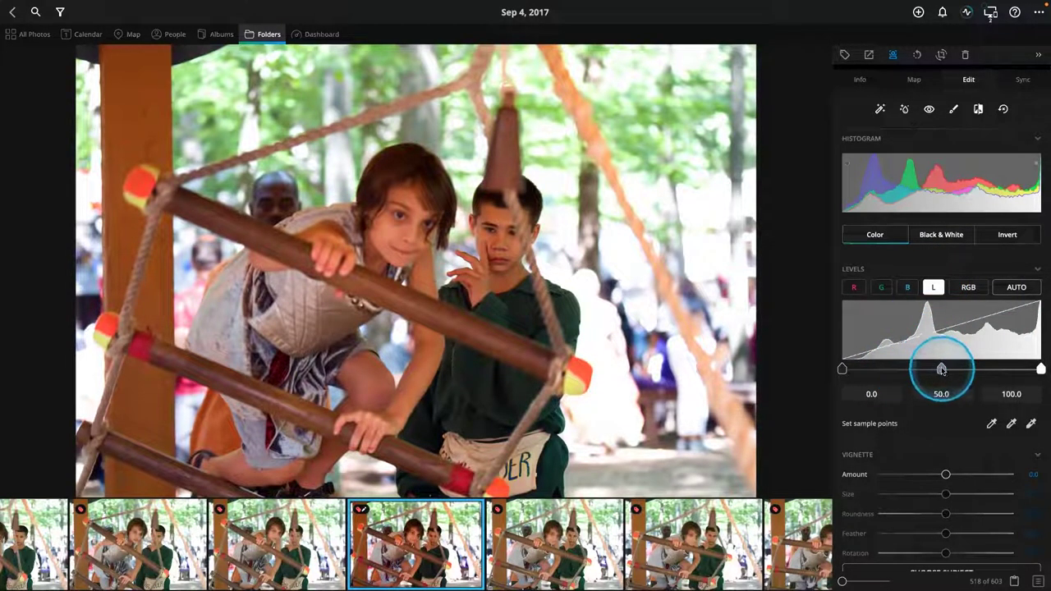
left_click_drag(946, 370, 942, 370)
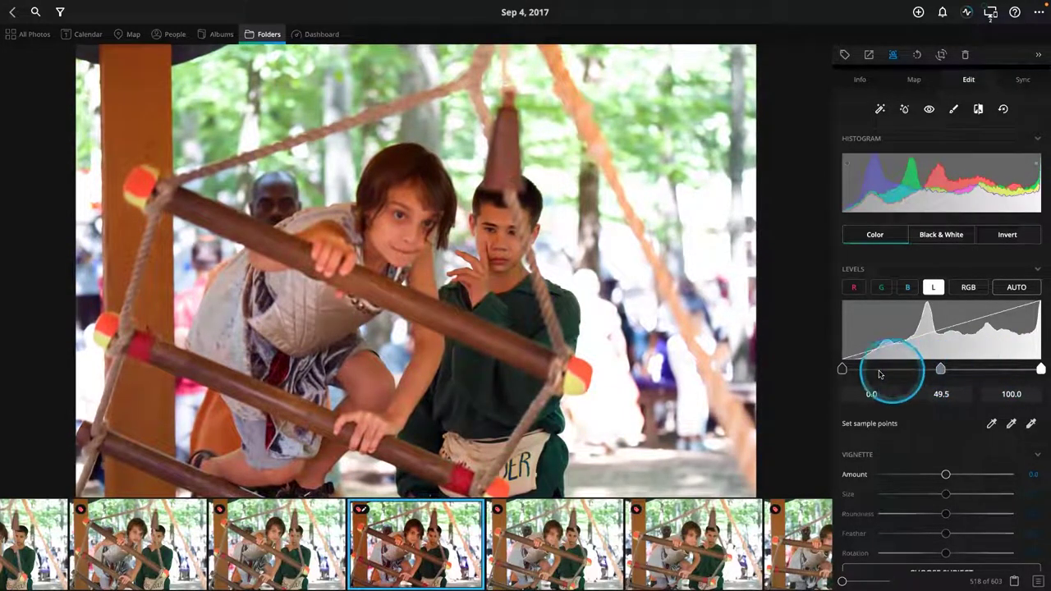
left_click_drag(845, 372, 850, 372)
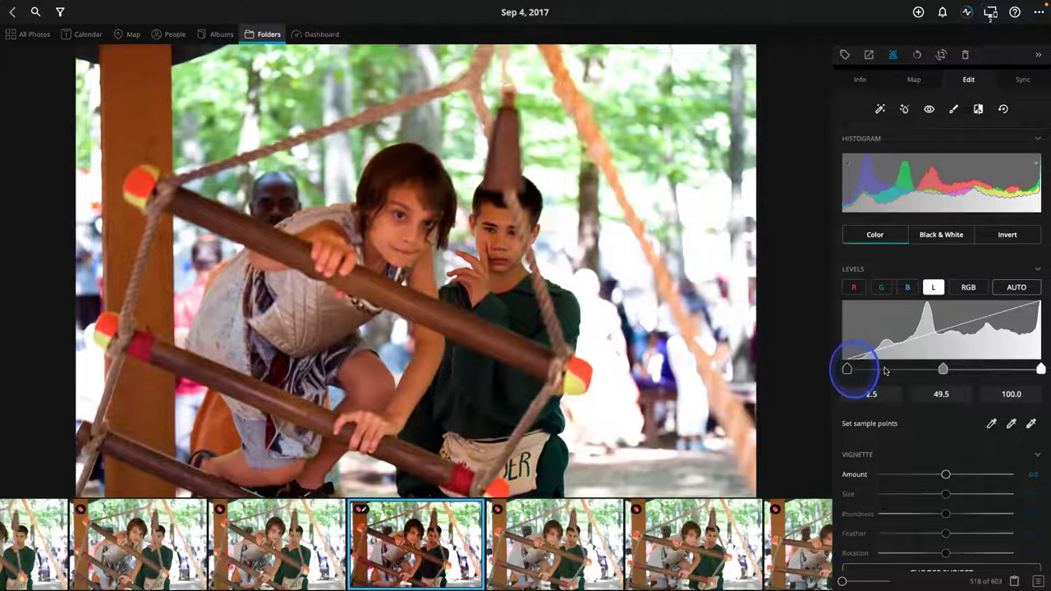
Add a full-strength dark vignette with Size 4.0, Roundness 100.0 and Rotation -22.5
scroll(886, 371, "down", 2)
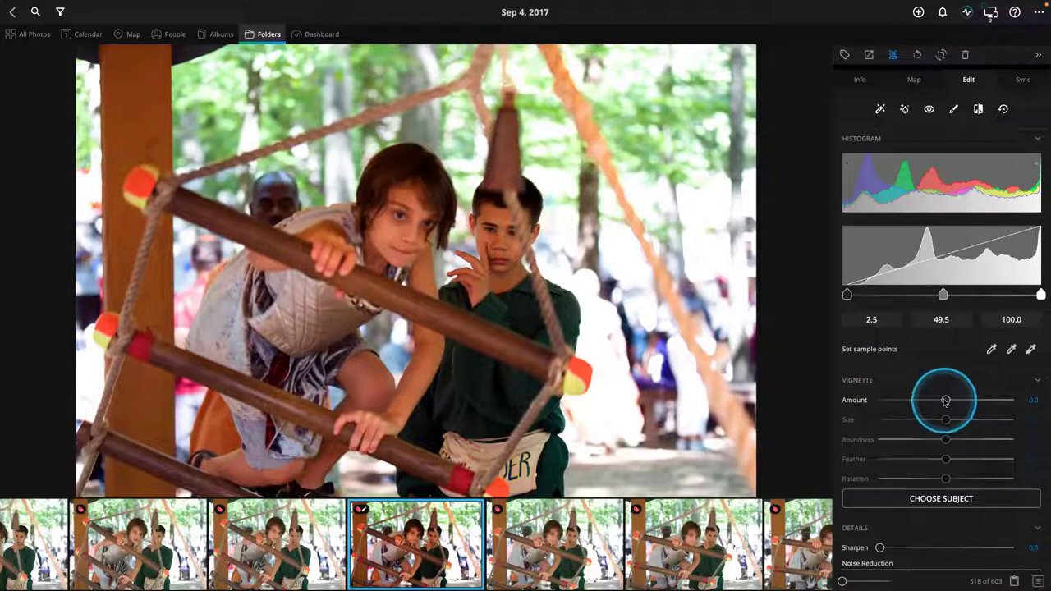
left_click_drag(947, 401, 876, 400)
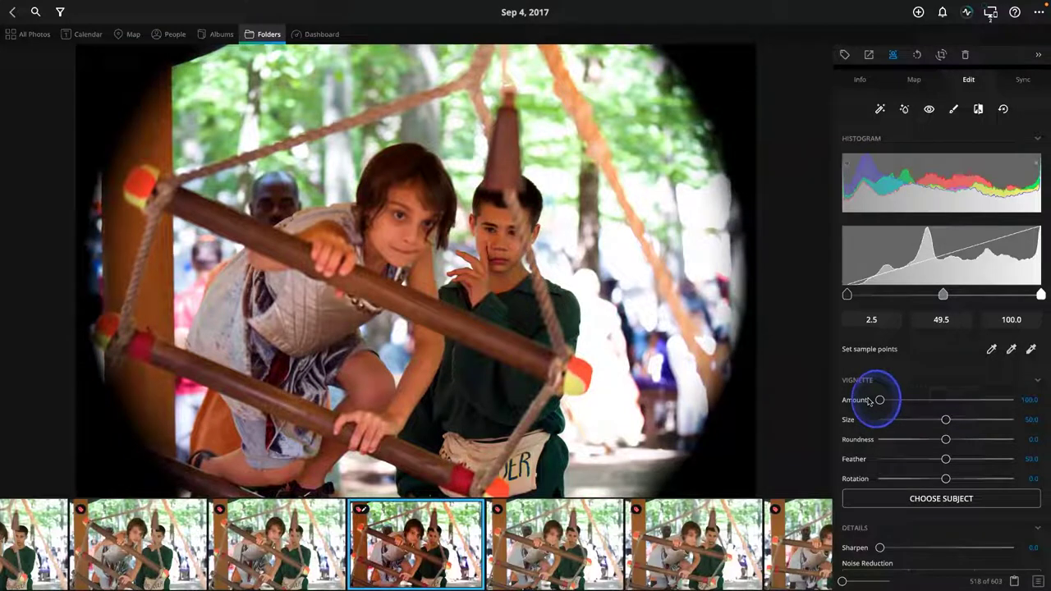
left_click_drag(938, 422, 887, 419)
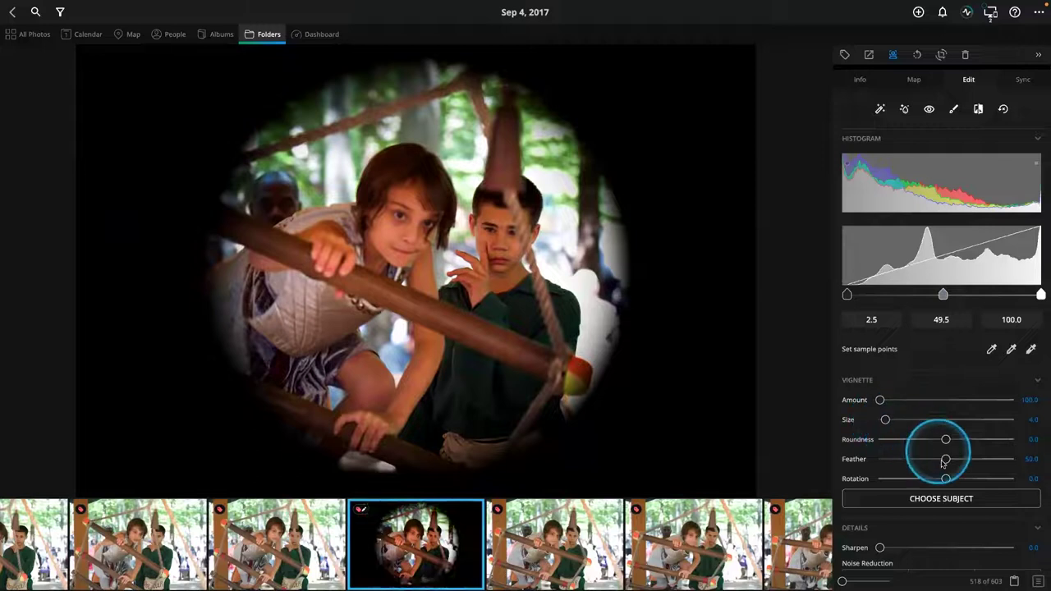
left_click_drag(946, 441, 1014, 442)
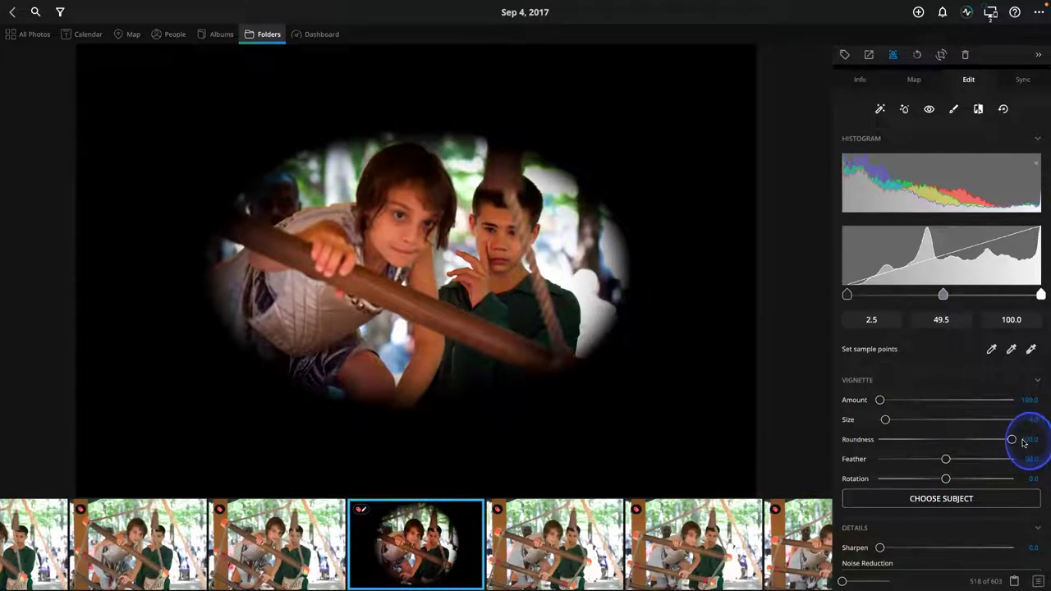
left_click_drag(952, 481, 930, 481)
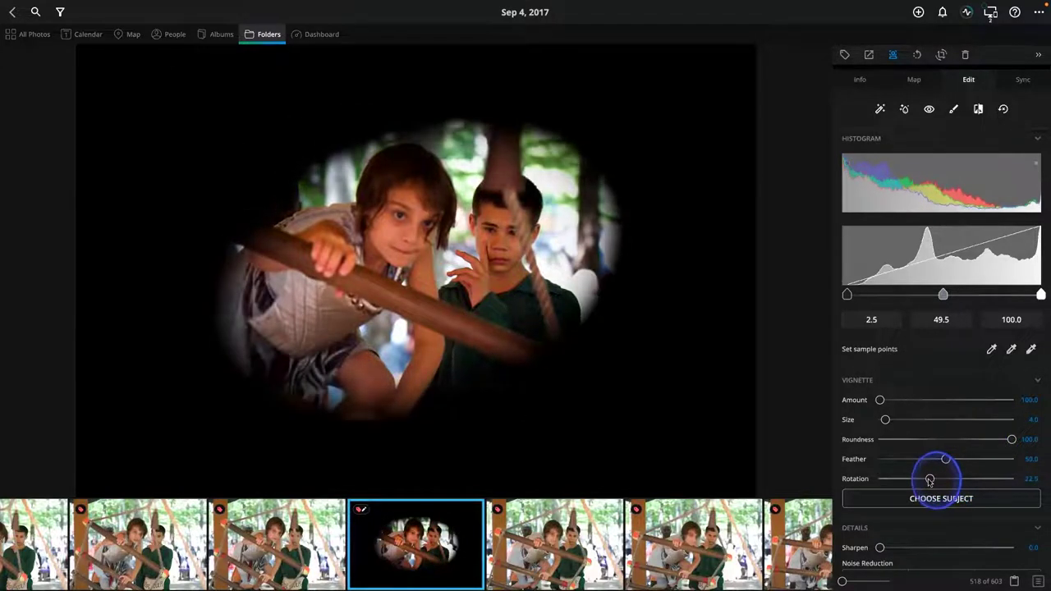
Choose the climber's hand on the wooden rung as the vignette's center point and accept it
left_click(966, 503)
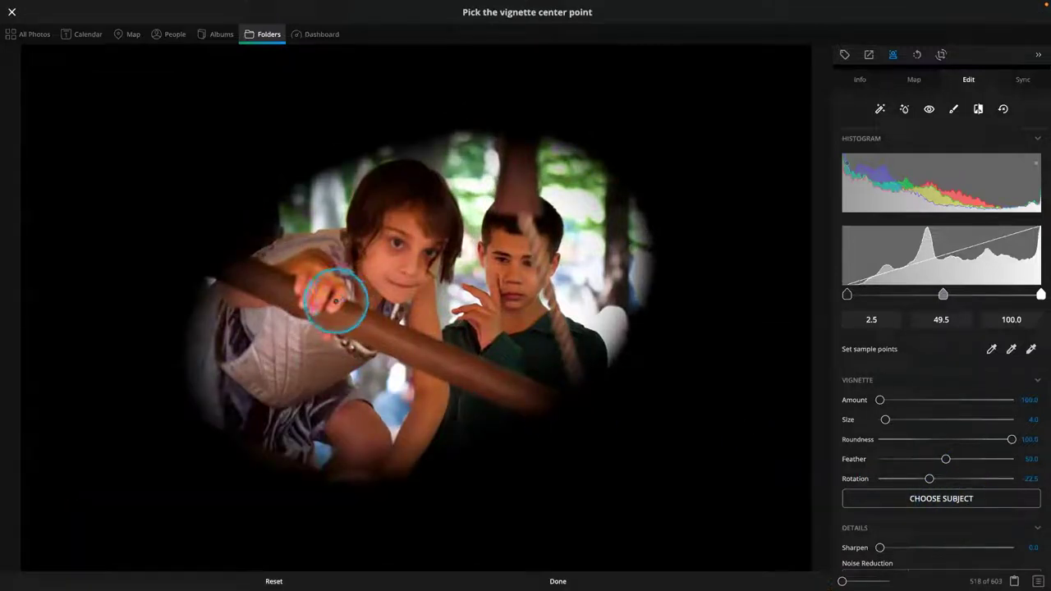
left_click(336, 304)
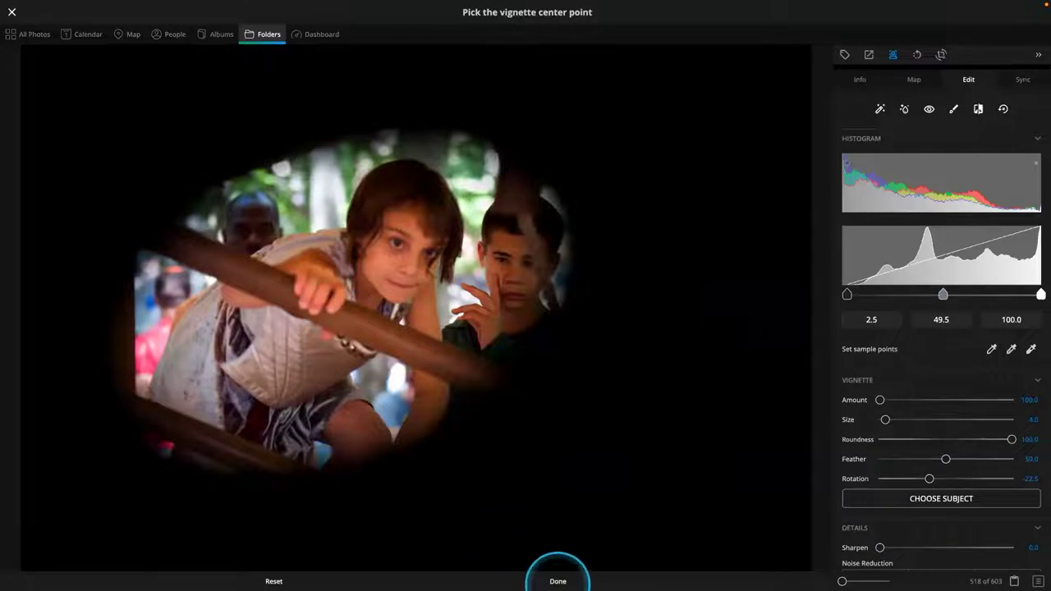
left_click(558, 581)
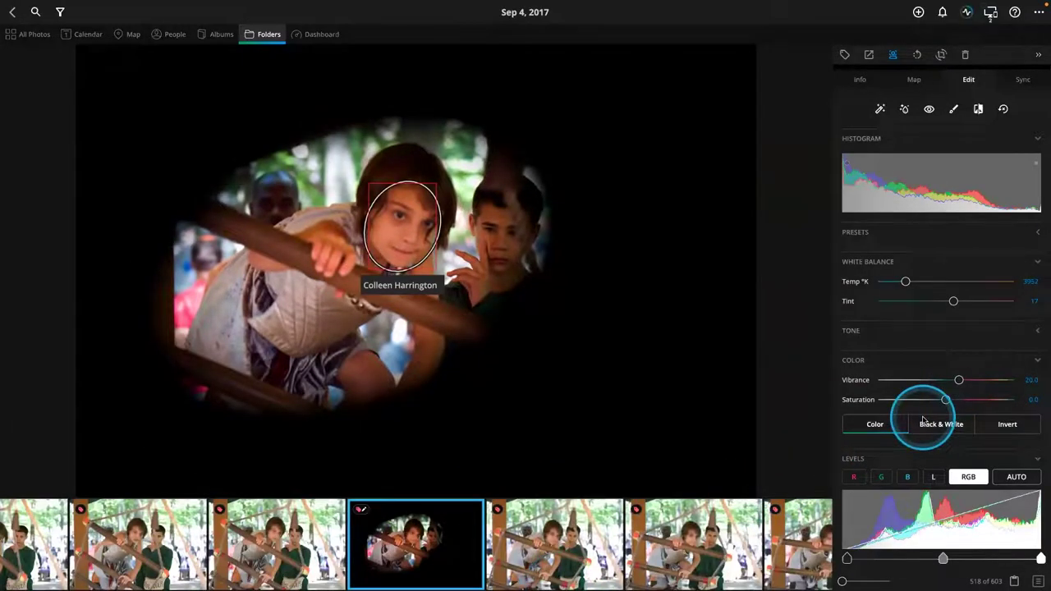
scroll(923, 420, "down", 10)
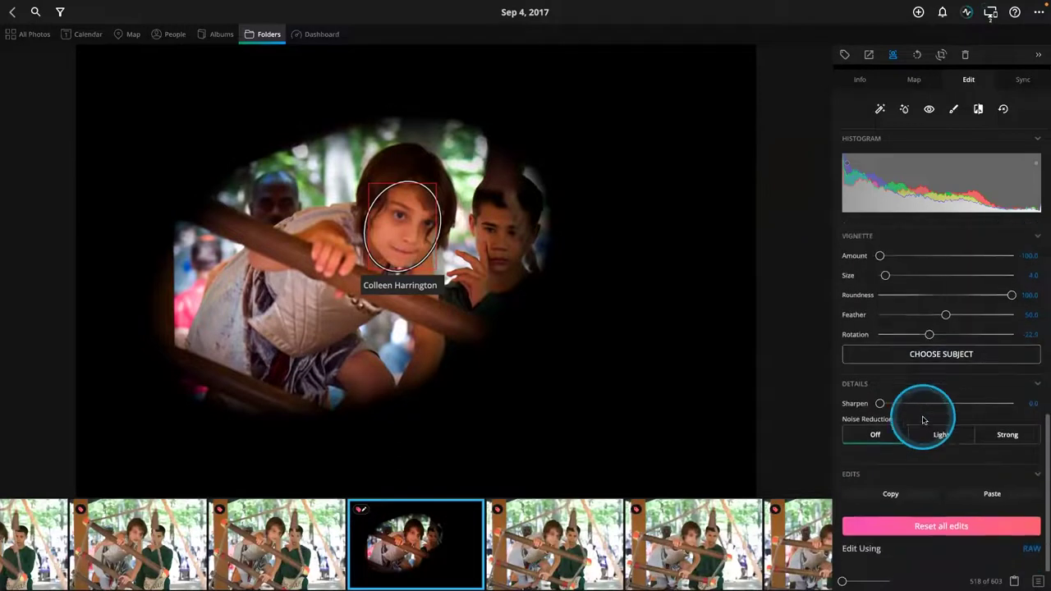
Soften the rope ladder photo's vignette by setting its Amount to -73.0 and its Feather to about 79
scroll(924, 418, "up", 6)
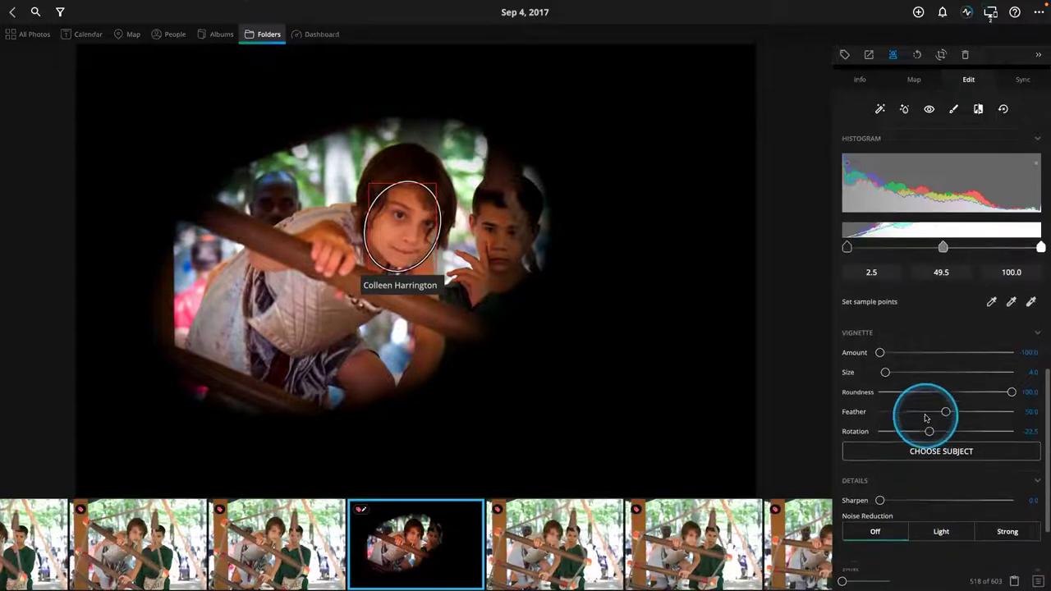
scroll(925, 418, "down", 5)
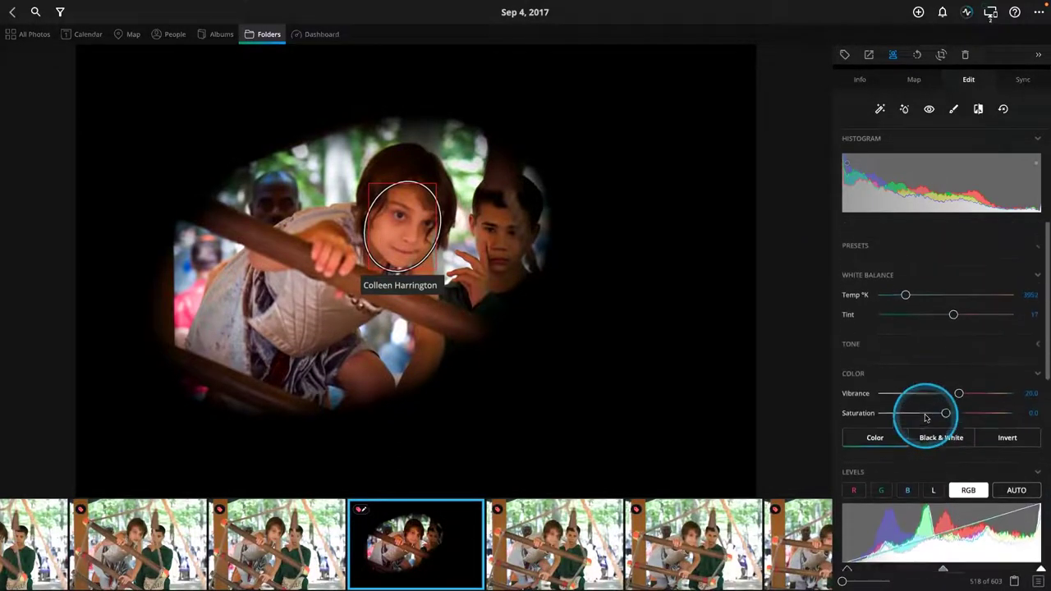
scroll(925, 418, "down", 2)
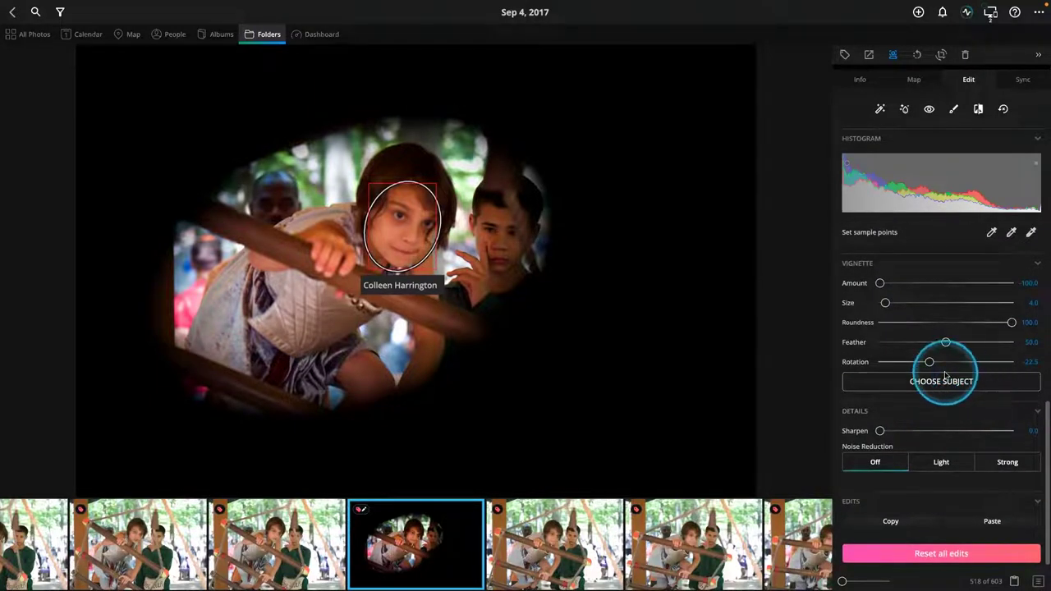
left_click_drag(946, 342, 1033, 344)
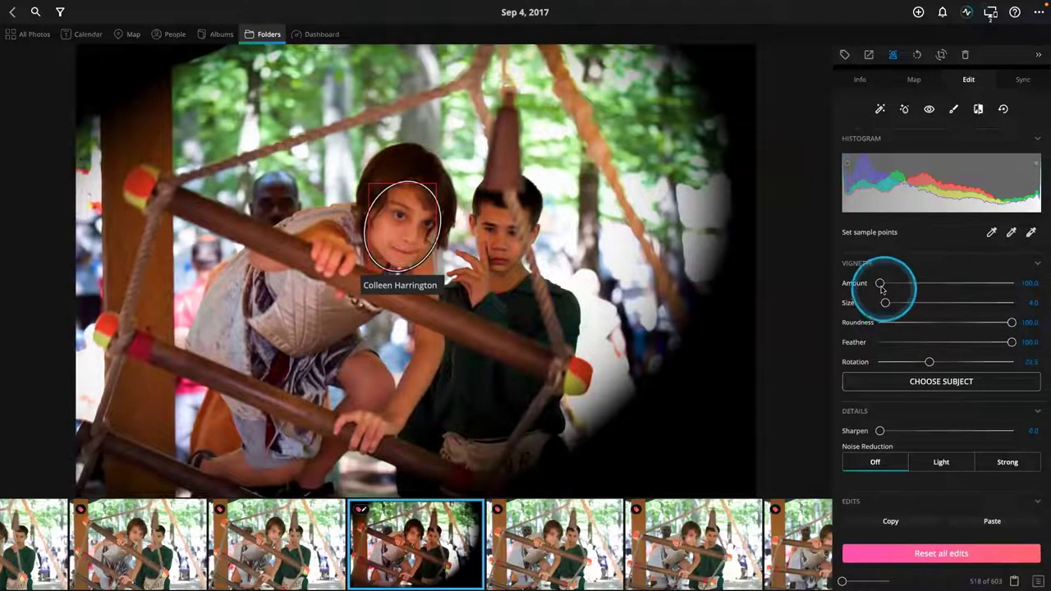
left_click_drag(890, 288, 899, 284)
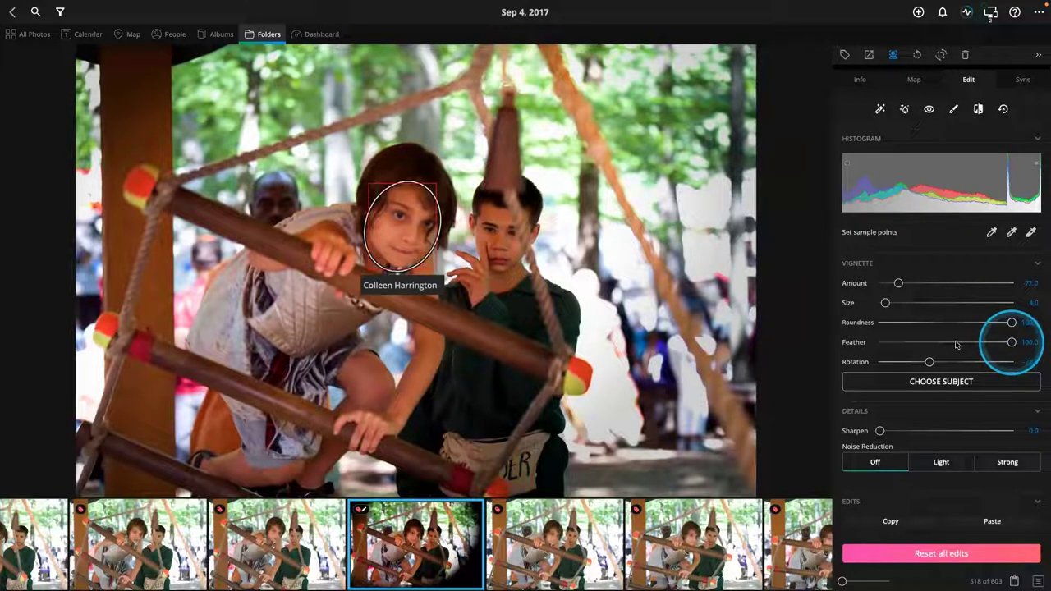
left_click_drag(1010, 345, 988, 346)
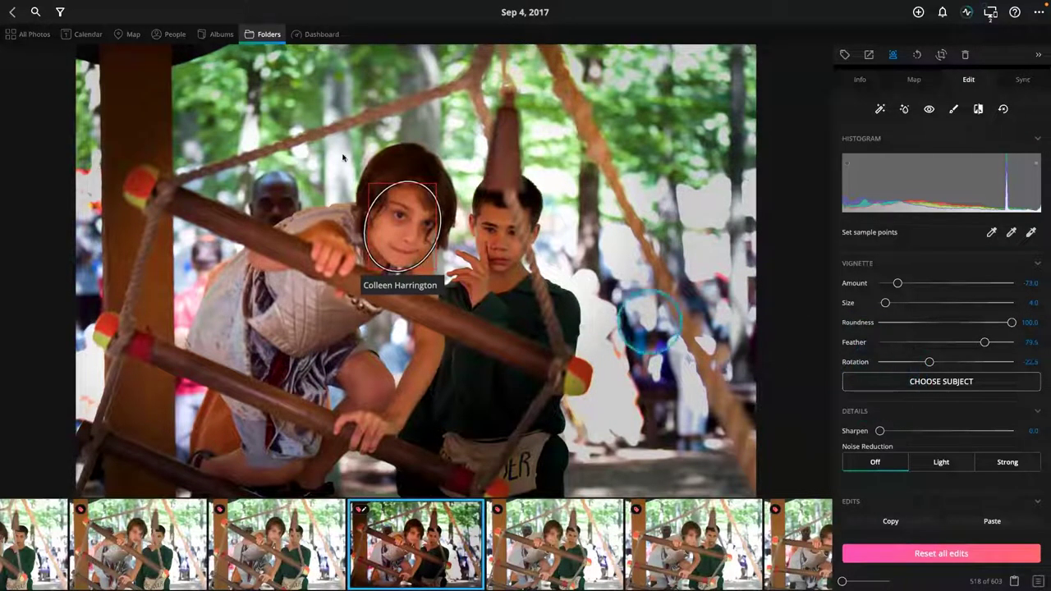
Return to the album view and open the Aug 29, 2005 photo of the man crouching beside a tent
left_click(221, 35)
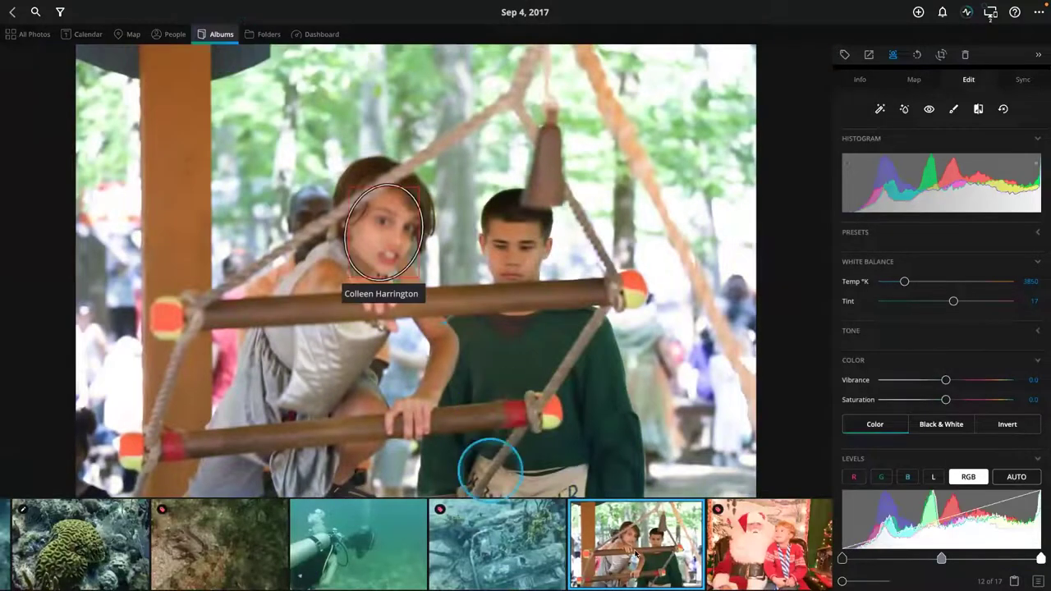
scroll(646, 572, "down", 5)
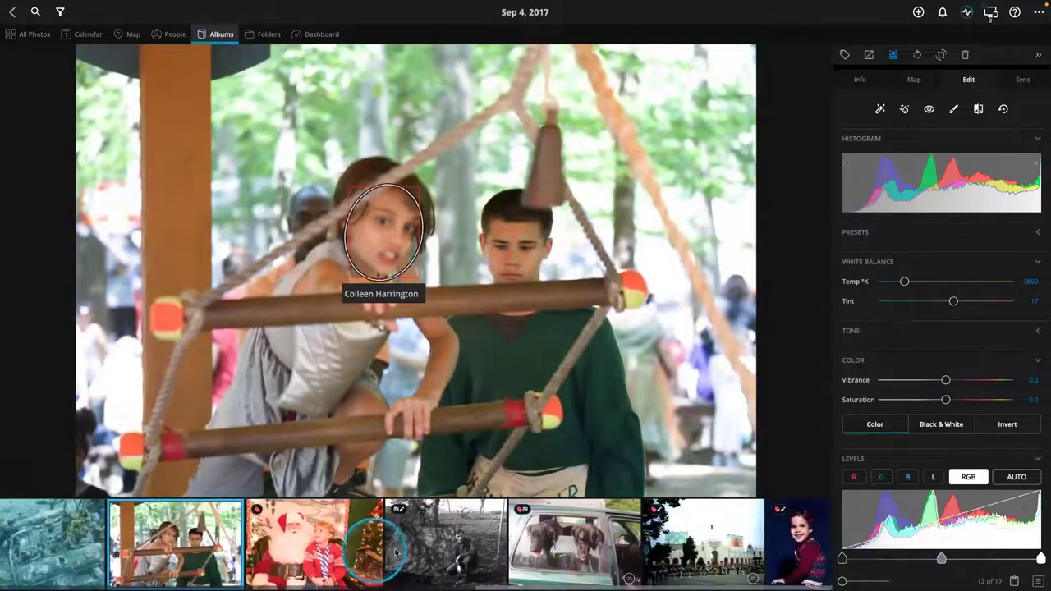
left_click(448, 551)
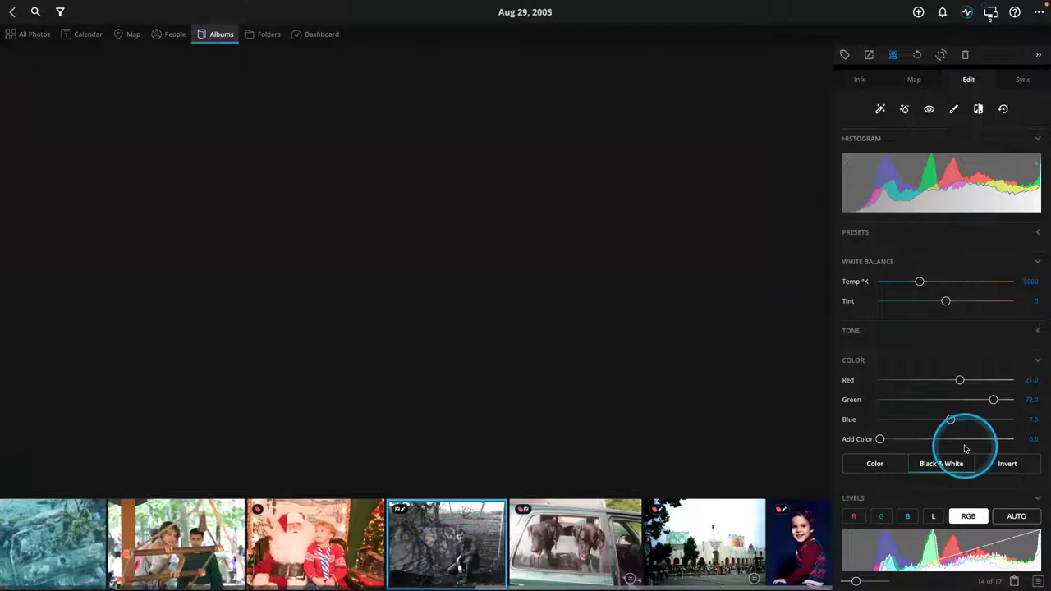
Reset all edits on the tent photo and keep it open for editing
scroll(968, 450, "down", 5)
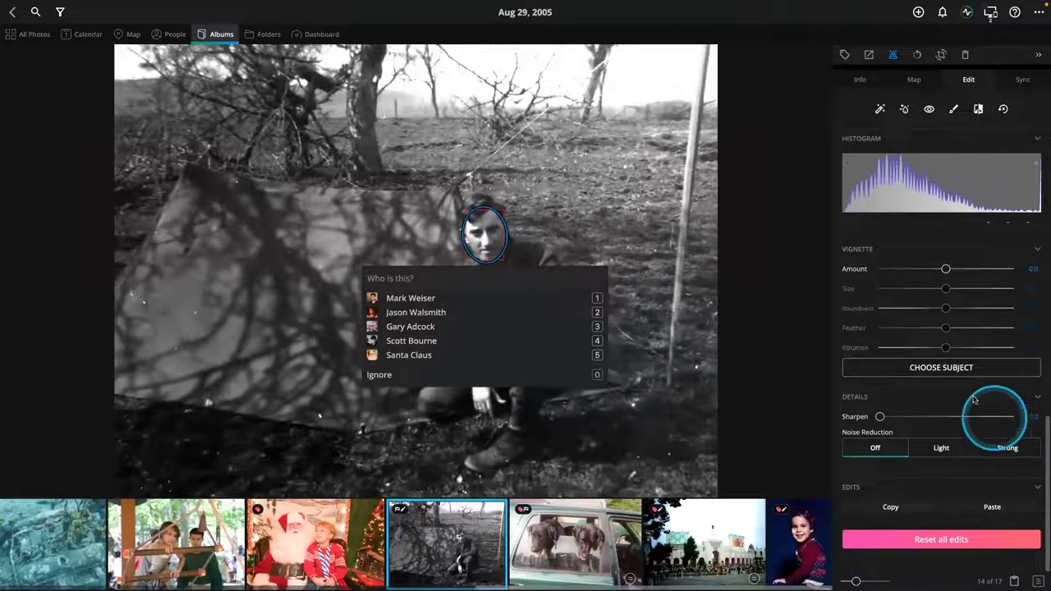
left_click(918, 532)
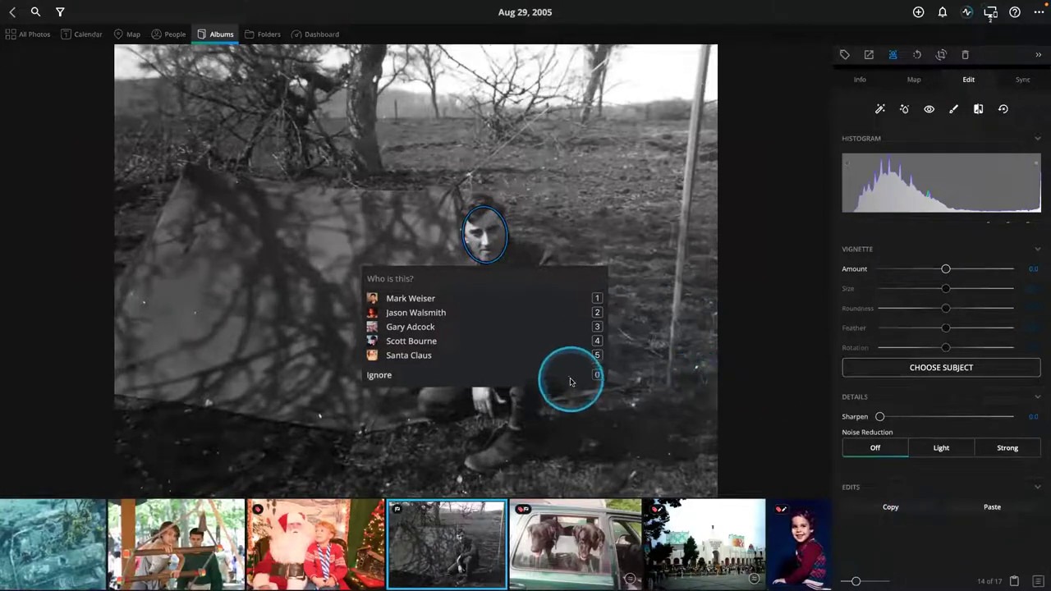
key("Right")
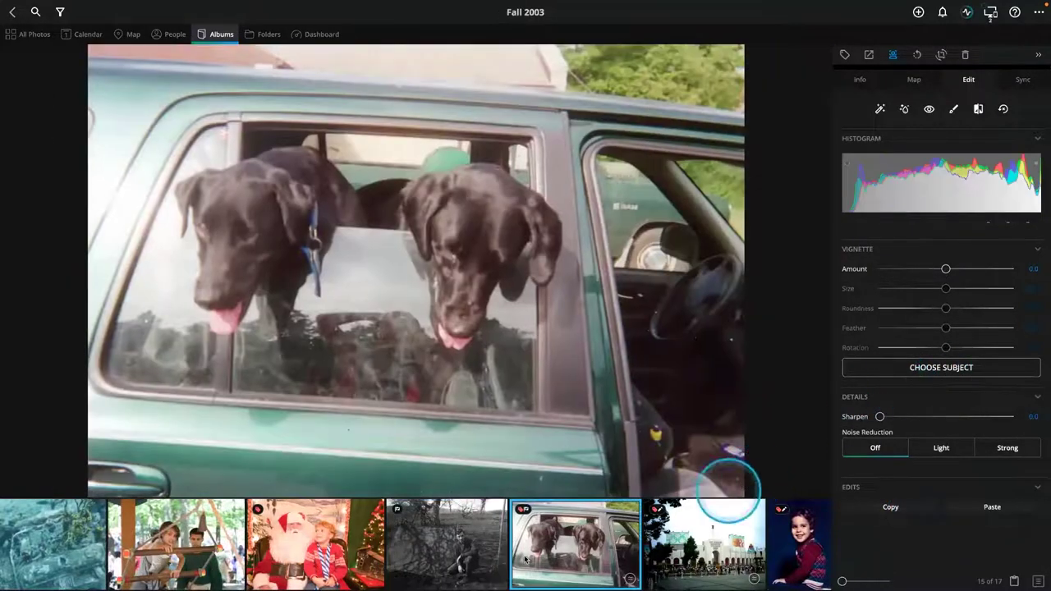
left_click(473, 550)
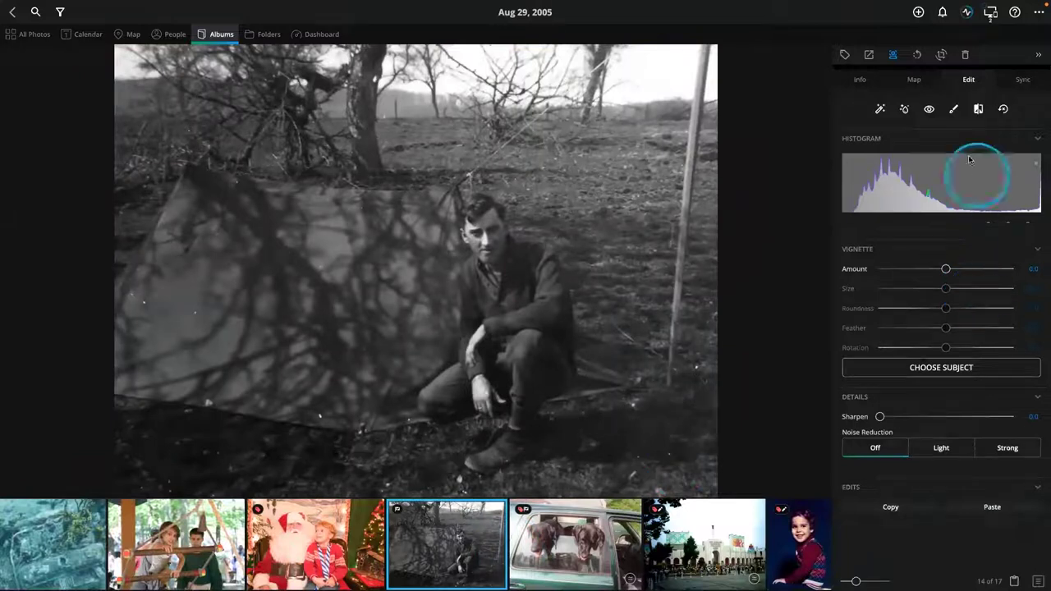
Apply the automatic black-and-white correction to the tent photo, and set the red channel's white point in Levels to 100.0
left_click(905, 110)
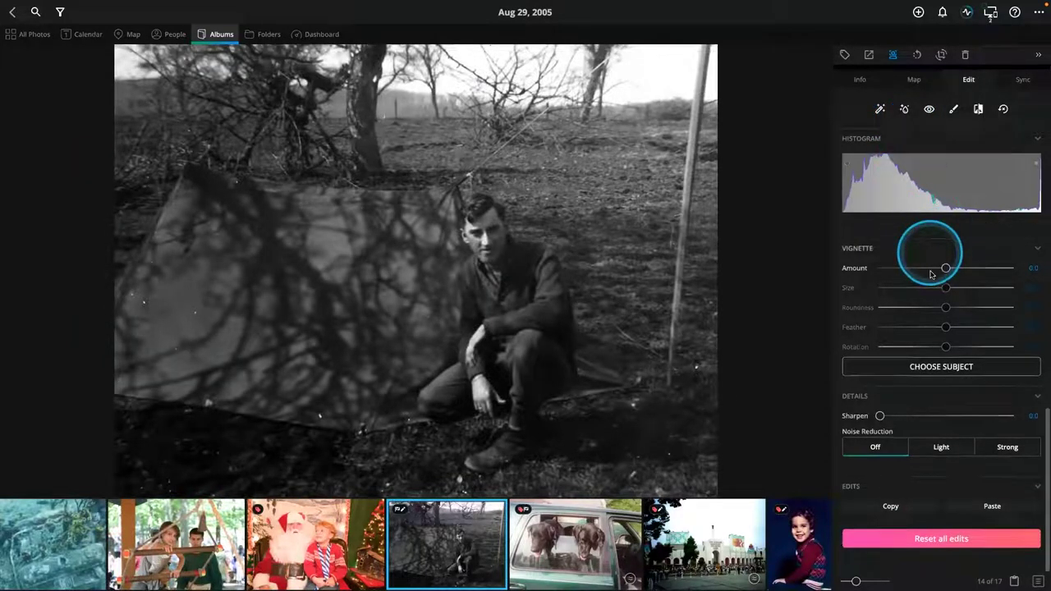
scroll(948, 336, "down", 1)
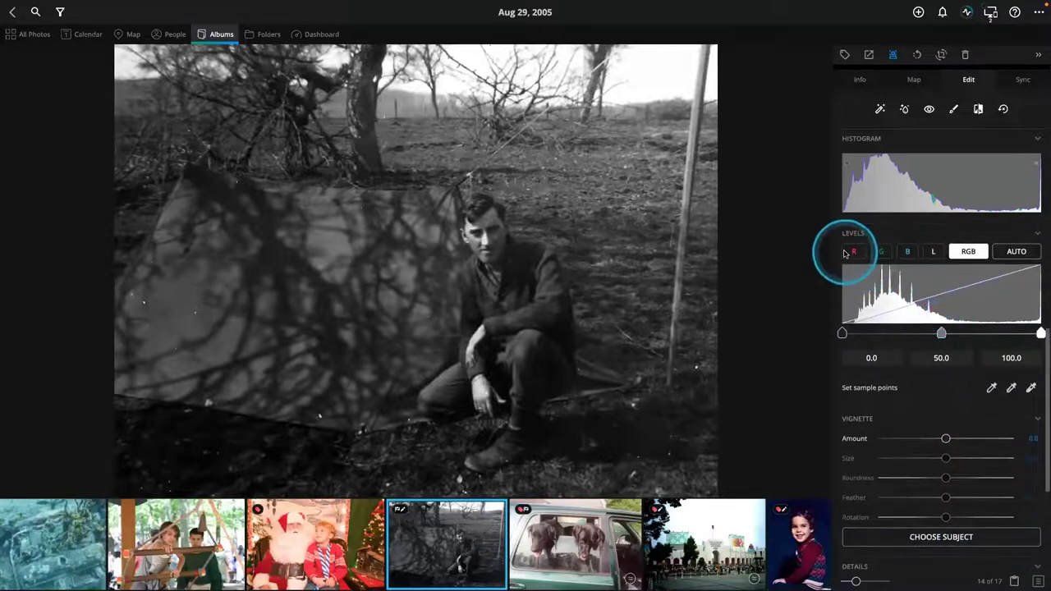
left_click(853, 253)
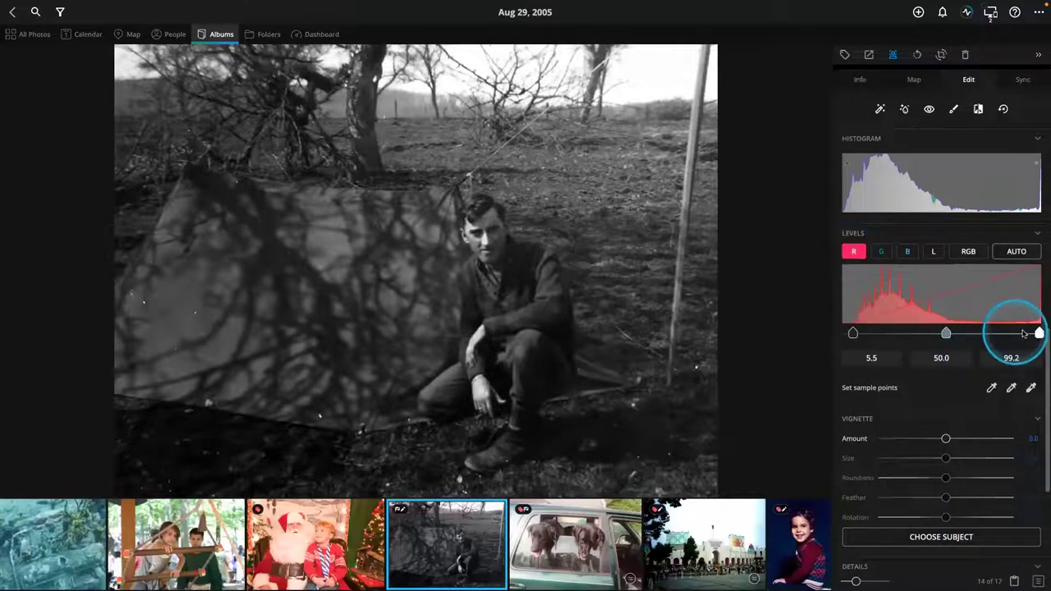
mouse_move(1039, 334)
left_mouse_down()
mouse_move(1018, 336)
mouse_move(1041, 335)
left_mouse_up()
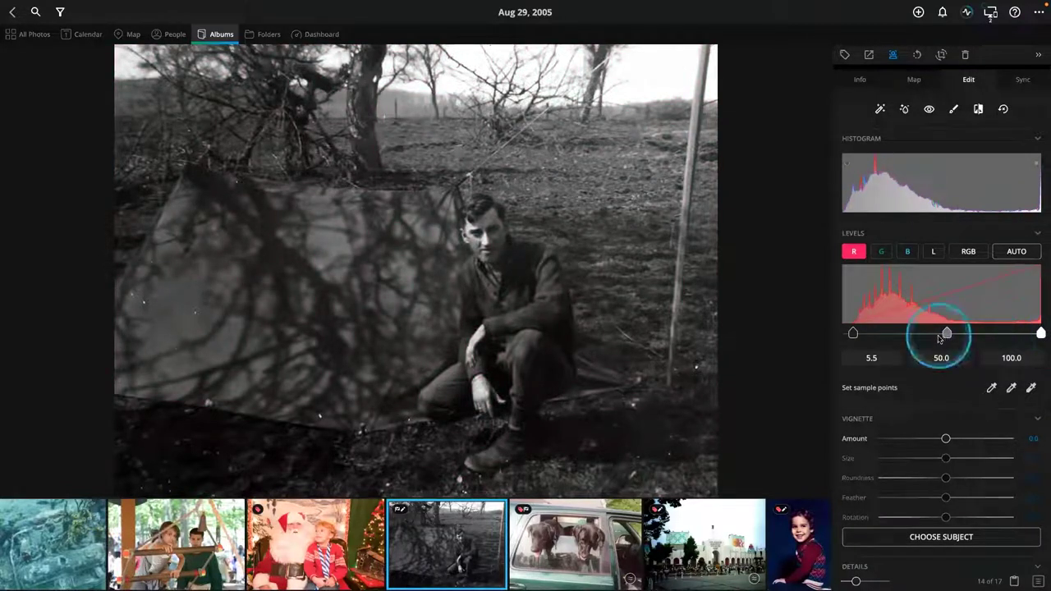
left_click(934, 264)
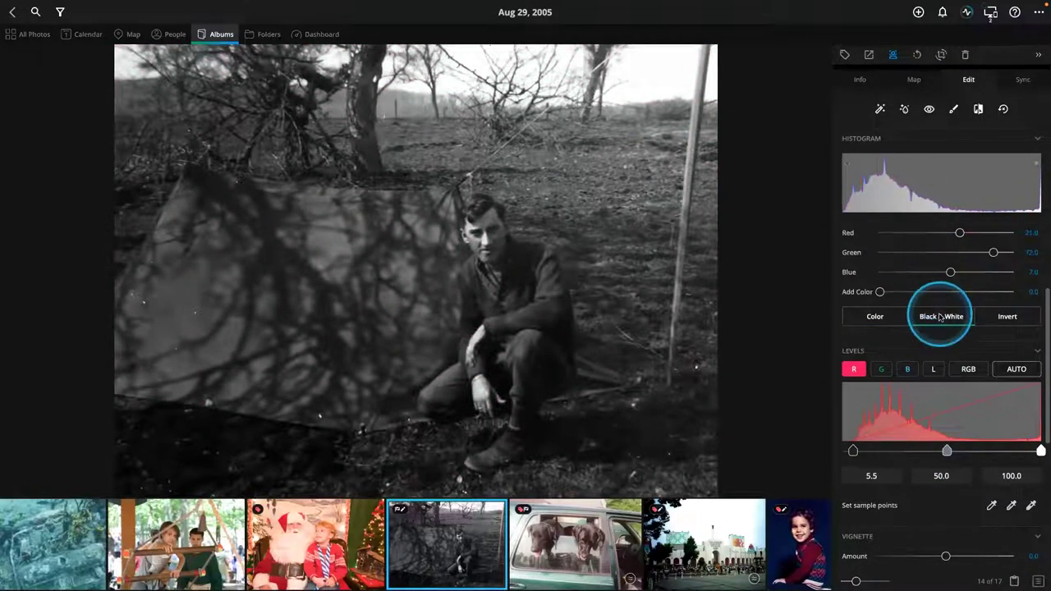
scroll(993, 375, "down", 1)
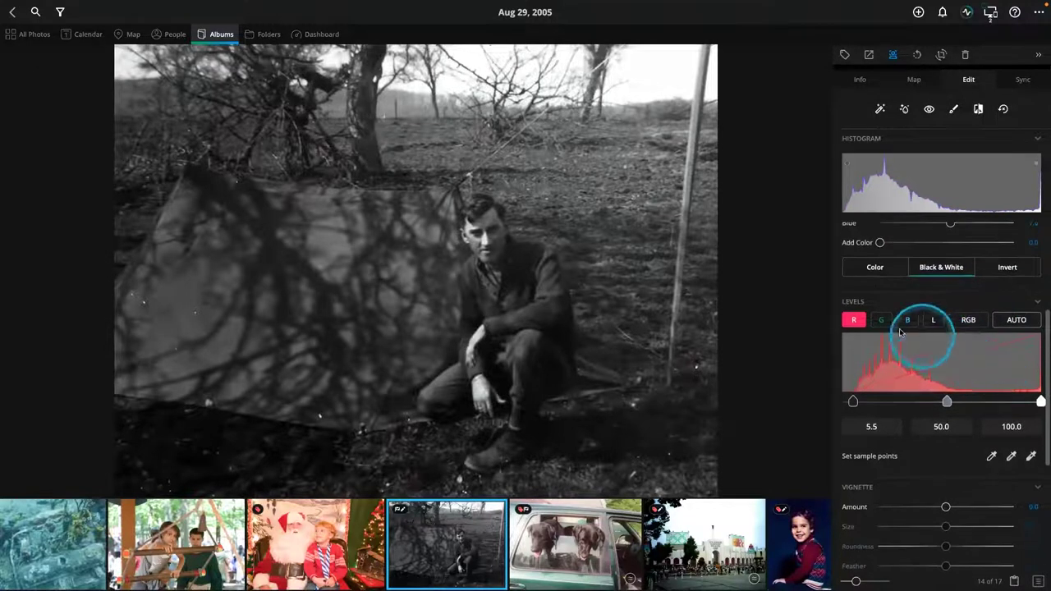
Brighten the green channel in Levels with the midpoint at about 38 and the white point at 79.5
left_click(881, 323)
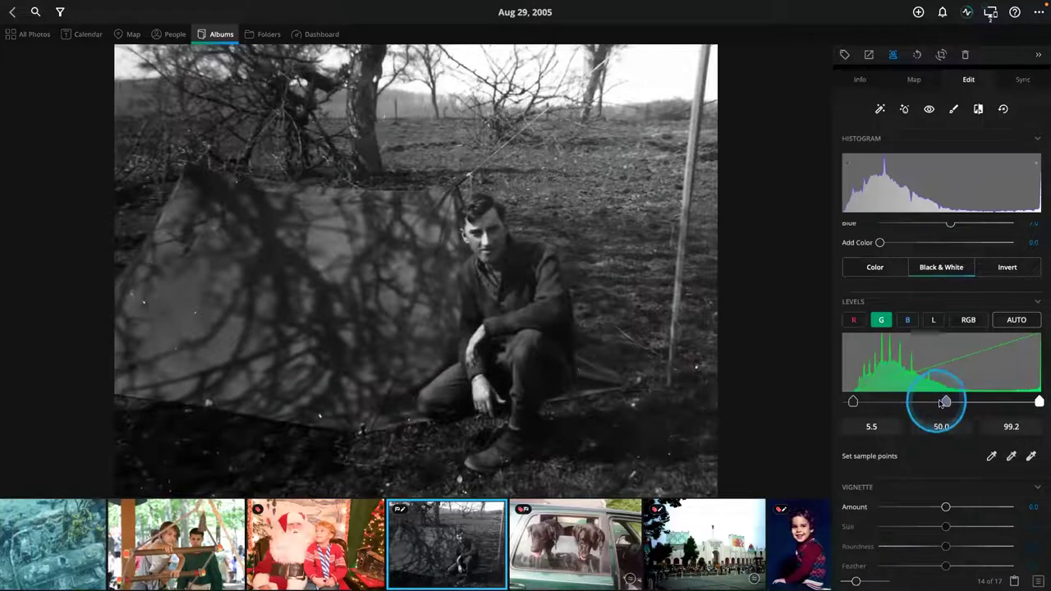
mouse_move(946, 402)
left_mouse_down()
mouse_move(915, 404)
mouse_move(947, 403)
mouse_move(928, 402)
left_mouse_up()
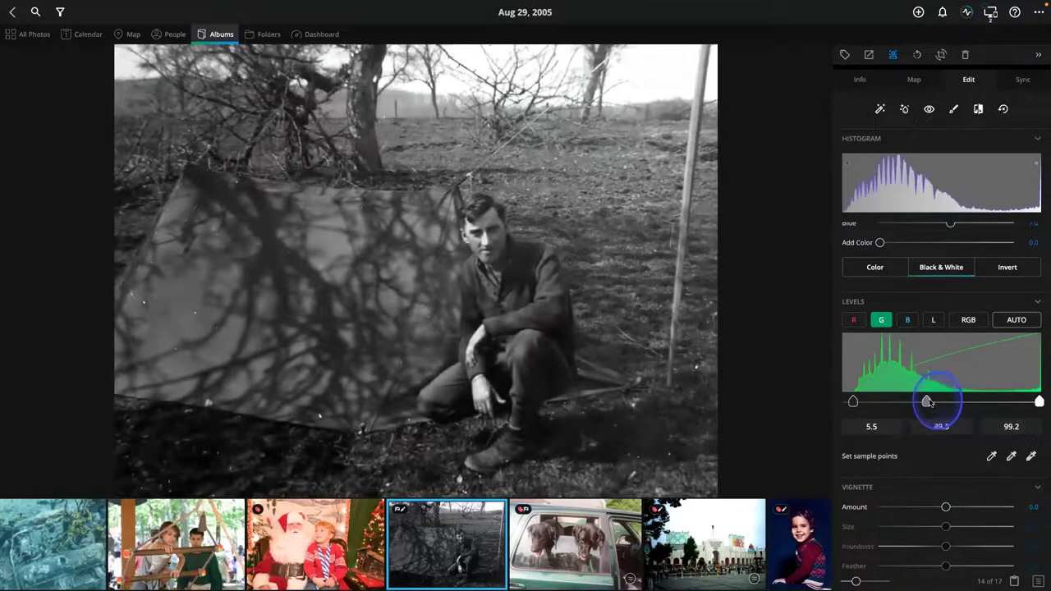
left_click(1040, 401)
left_click_drag(1039, 401, 1000, 402)
left_click(928, 409)
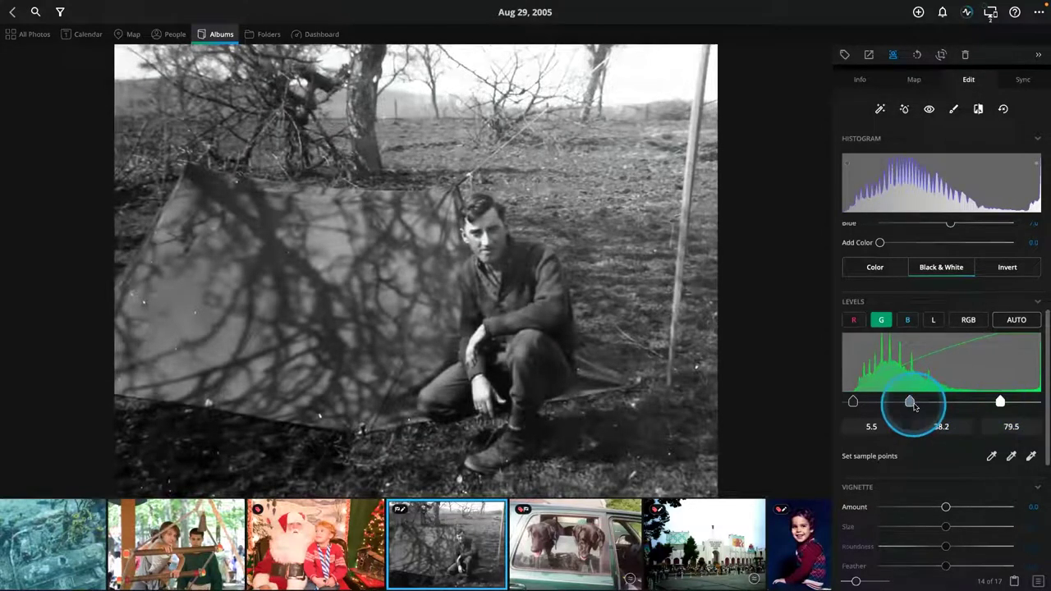
Adjust the blue channel in Levels with the black point at 17.0 and the midpoint at 57.3
left_click(907, 322)
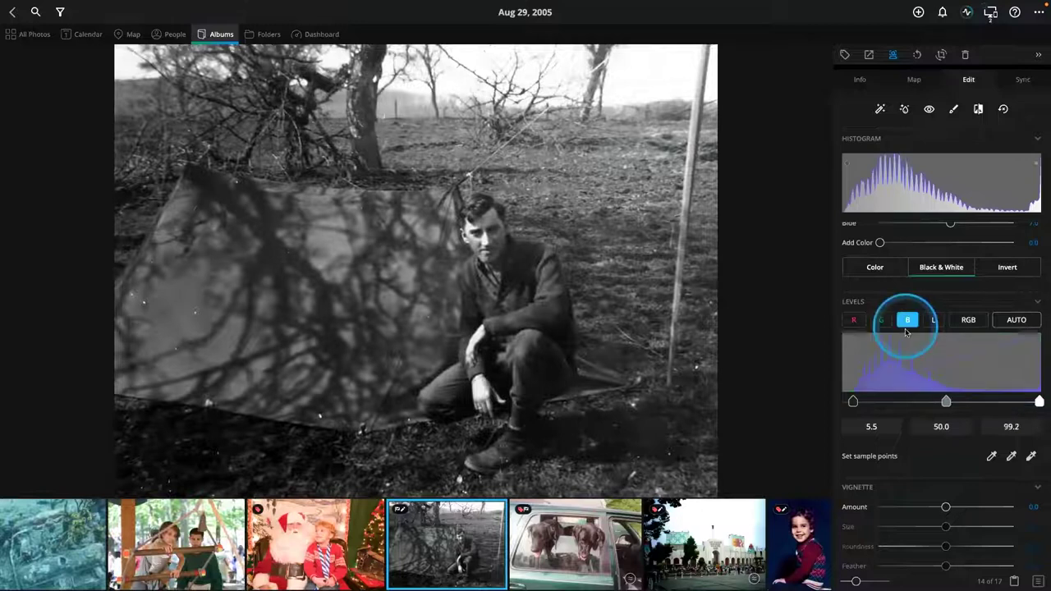
left_click_drag(956, 406, 869, 404)
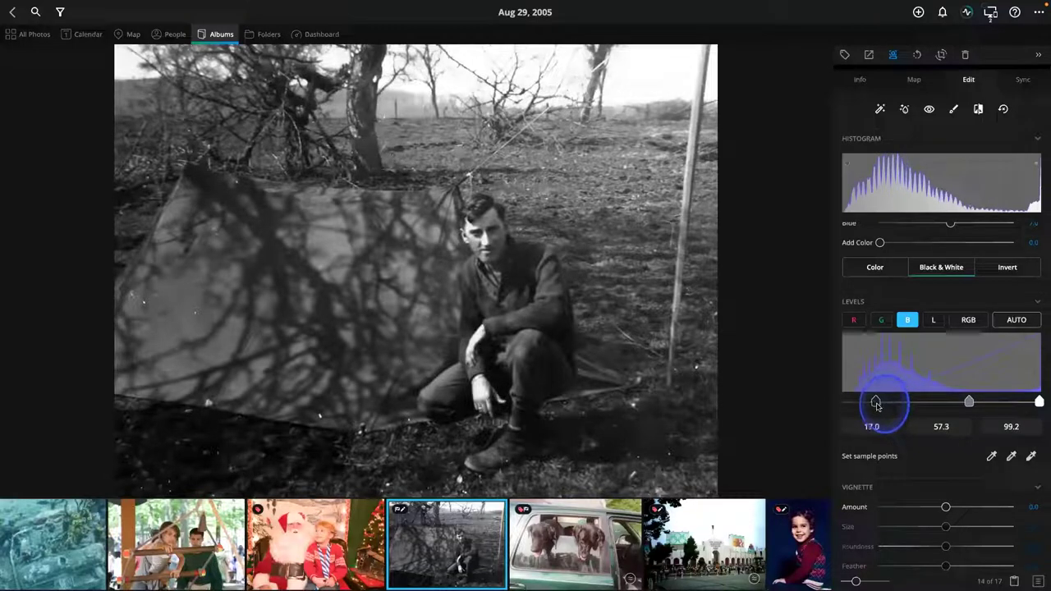
scroll(874, 398, "down", 1)
scroll(873, 383, "up", 3)
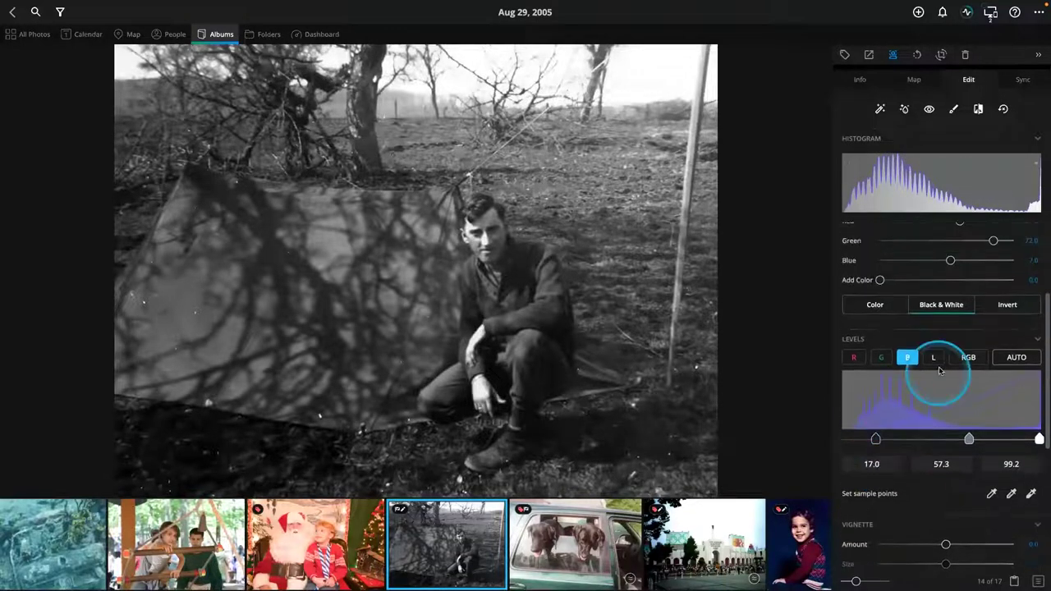
Set the L channel's midpoint in Levels to about 45
left_click(934, 390)
left_click(954, 453)
left_click_drag(913, 482, 933, 478)
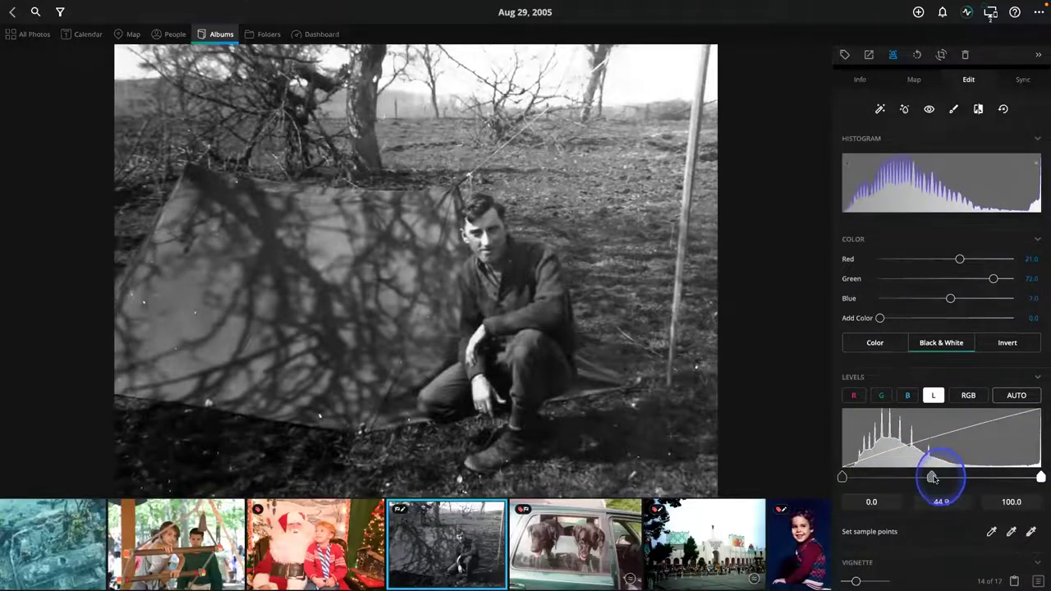
Set the black-and-white color mix to Red 32.0, Green 52.0 and Blue -22.0
scroll(928, 456, "up", 2)
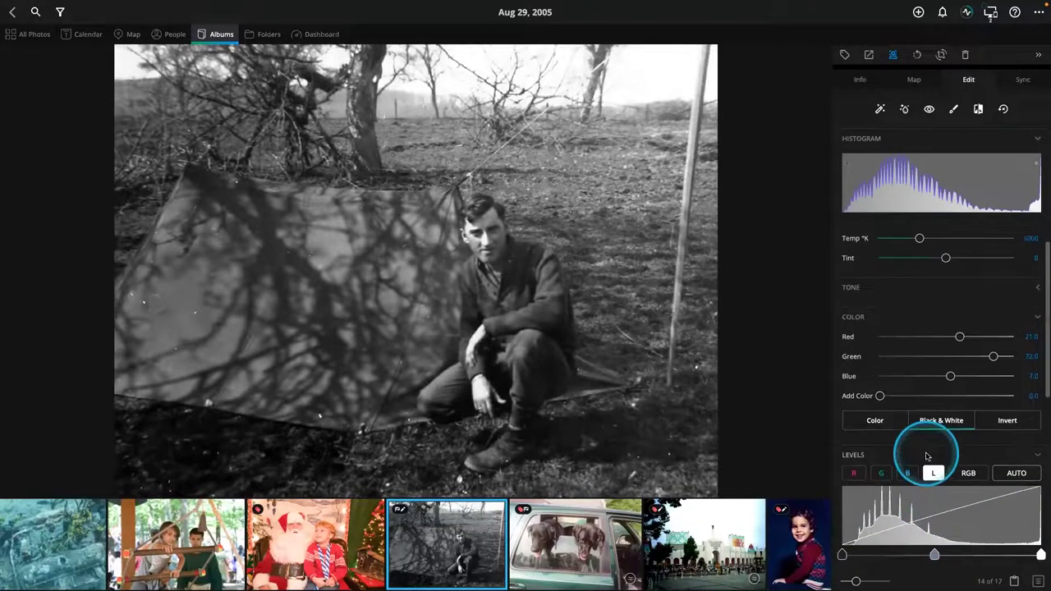
left_click_drag(986, 361, 936, 383)
left_click_drag(967, 340, 969, 342)
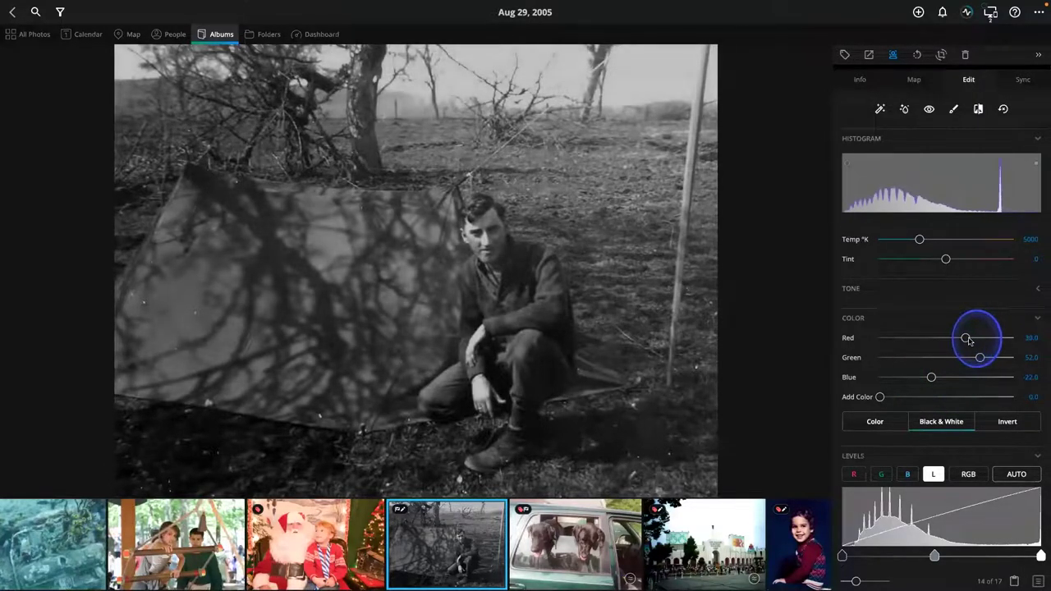
left_click(781, 351)
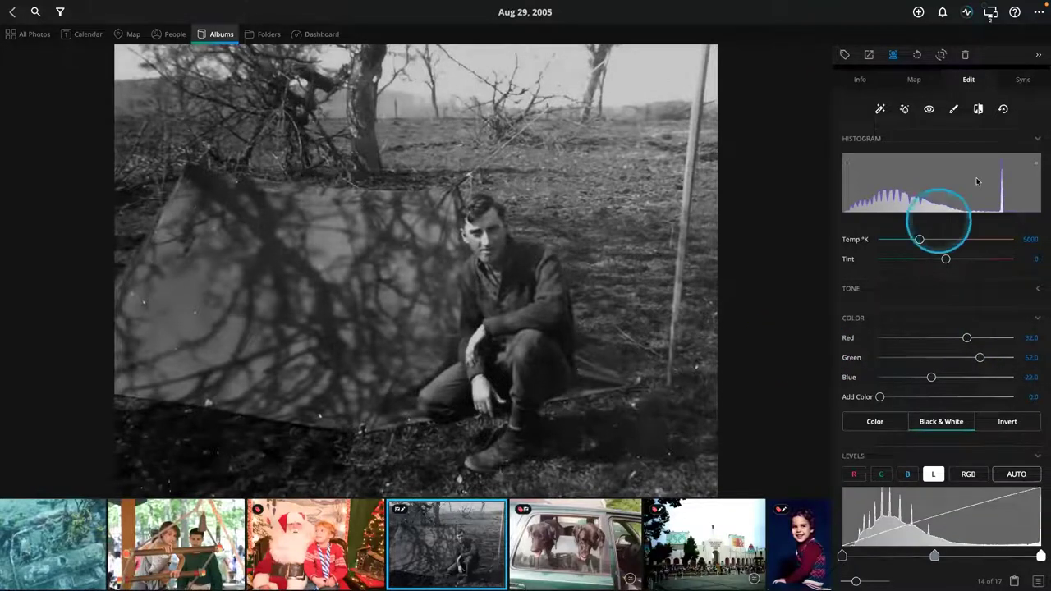
Compare the edited tent photo with its unedited original, ending on the edited version
left_click(979, 111)
left_click(979, 111)
left_click(979, 111)
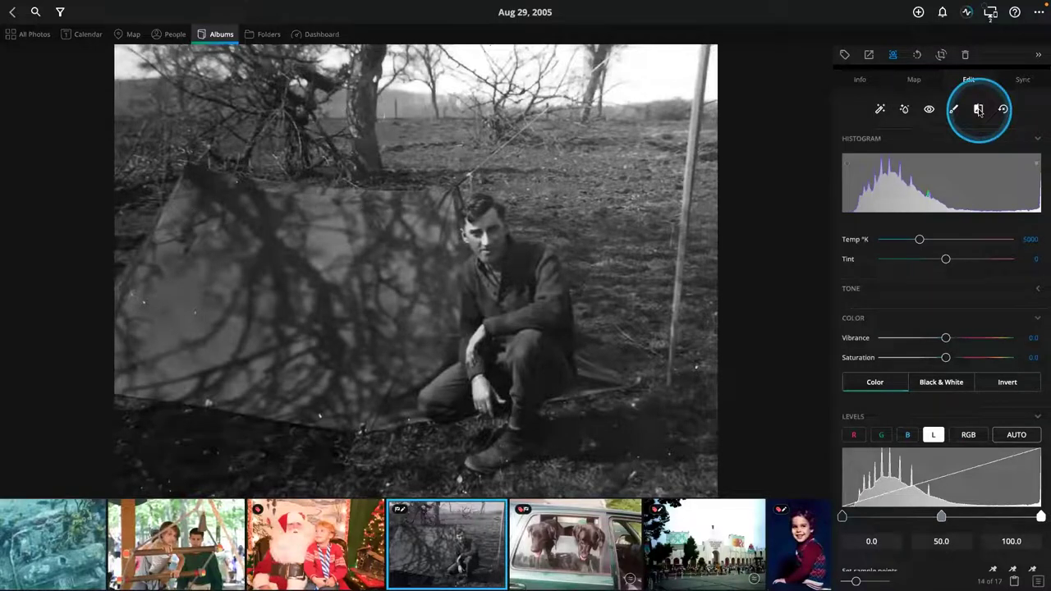
left_click(979, 111)
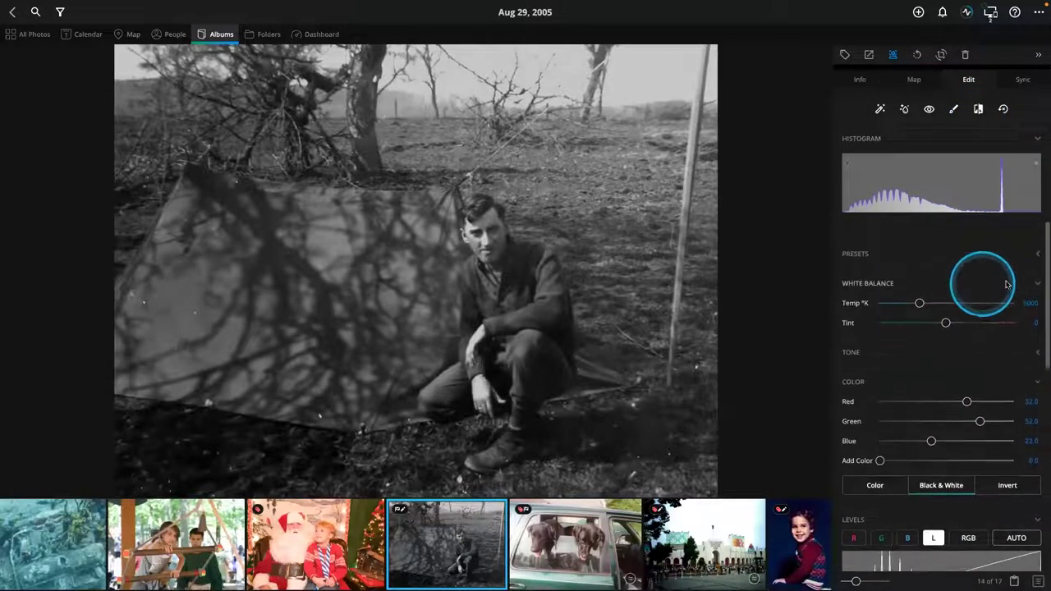
Adjust the tent photo's tone to Highlights -20.0, Whites 18.0, Blacks -64.0 and Clarity 67.0
left_click(1034, 332)
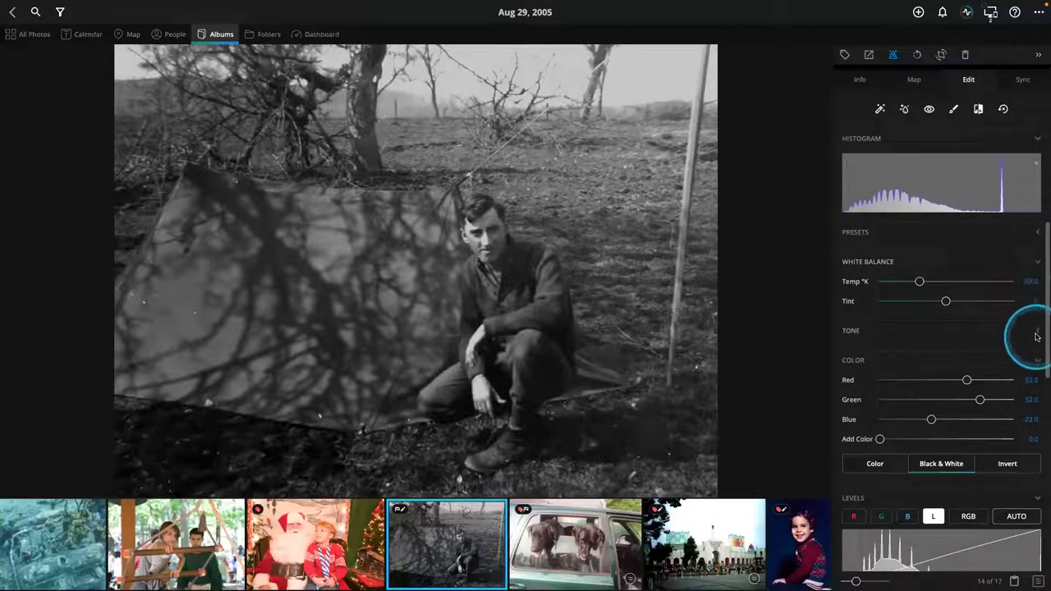
scroll(961, 419, "down", 2)
scroll(962, 420, "down", 2)
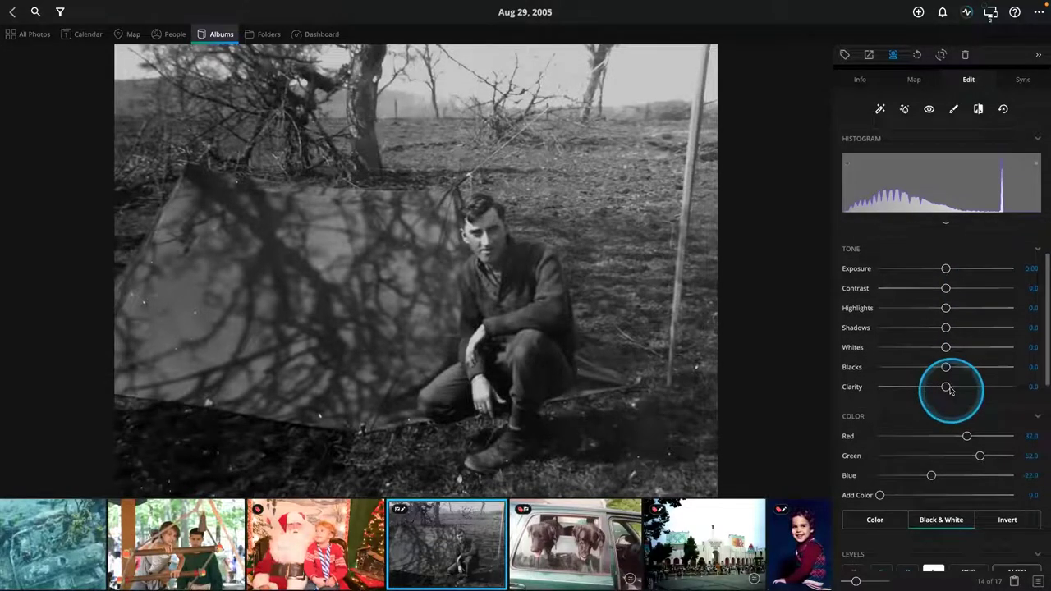
left_click_drag(946, 358, 903, 362)
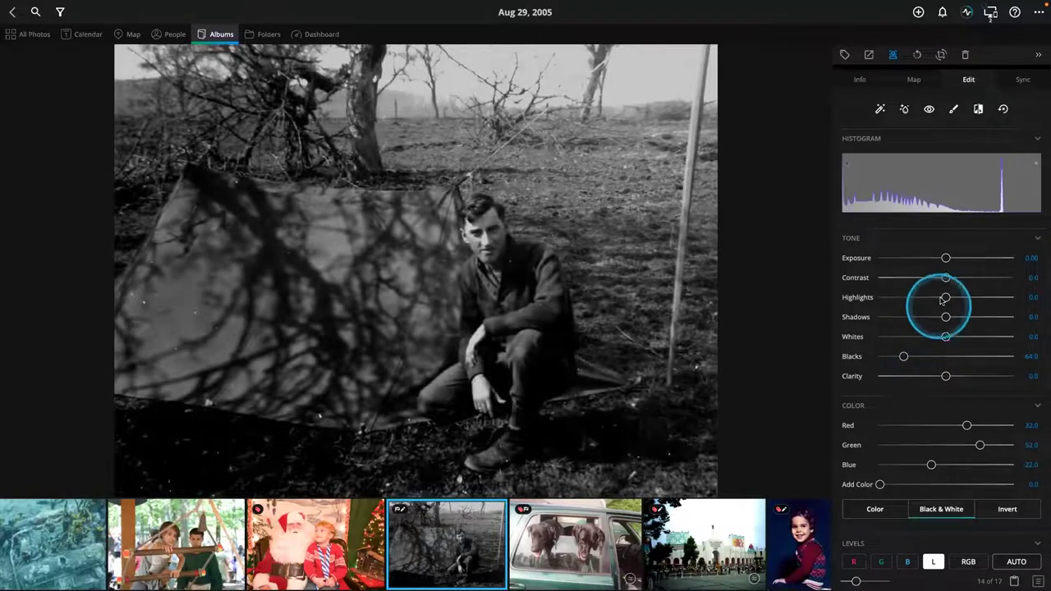
left_click_drag(963, 300, 937, 301)
left_click(946, 338)
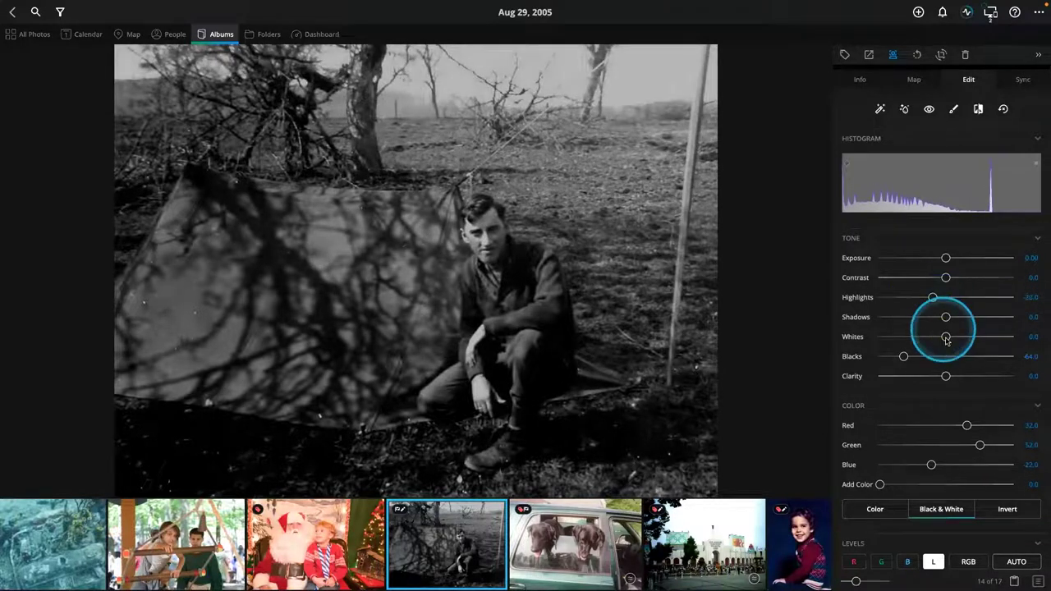
left_click_drag(946, 338, 950, 339)
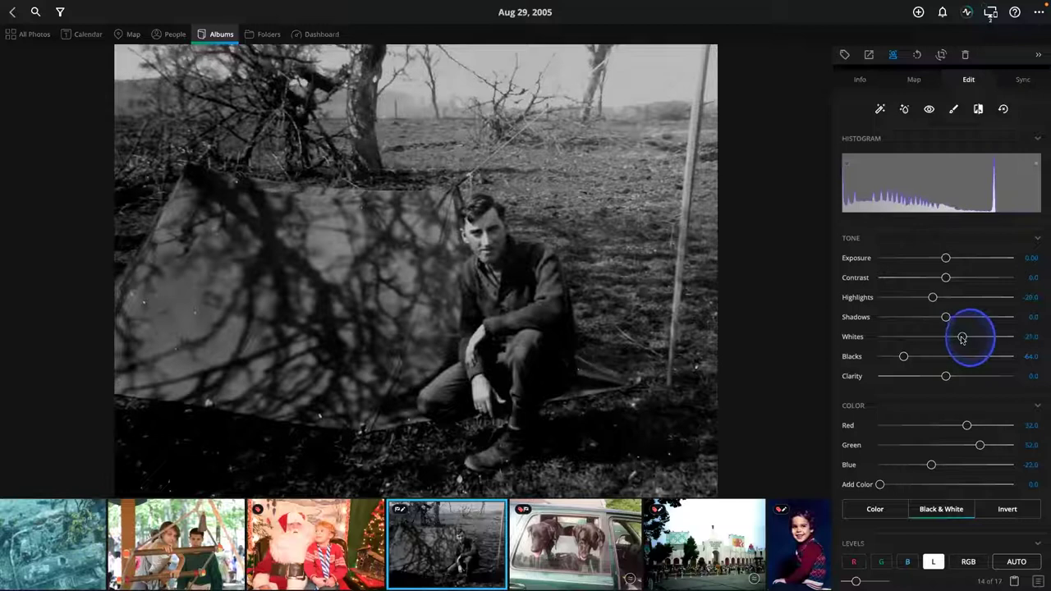
left_click_drag(949, 377, 986, 377)
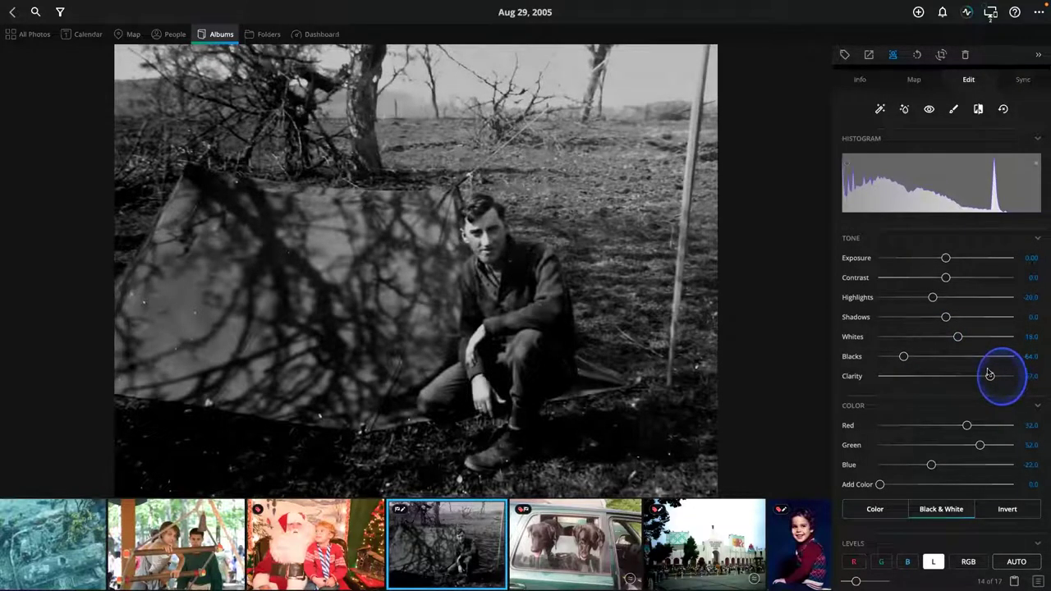
Compare the tone-adjusted tent photo with its original version several times, ending on the edited version
left_click(979, 110)
left_click(979, 110)
left_click(978, 110)
left_click(979, 110)
left_click(979, 111)
left_click(979, 111)
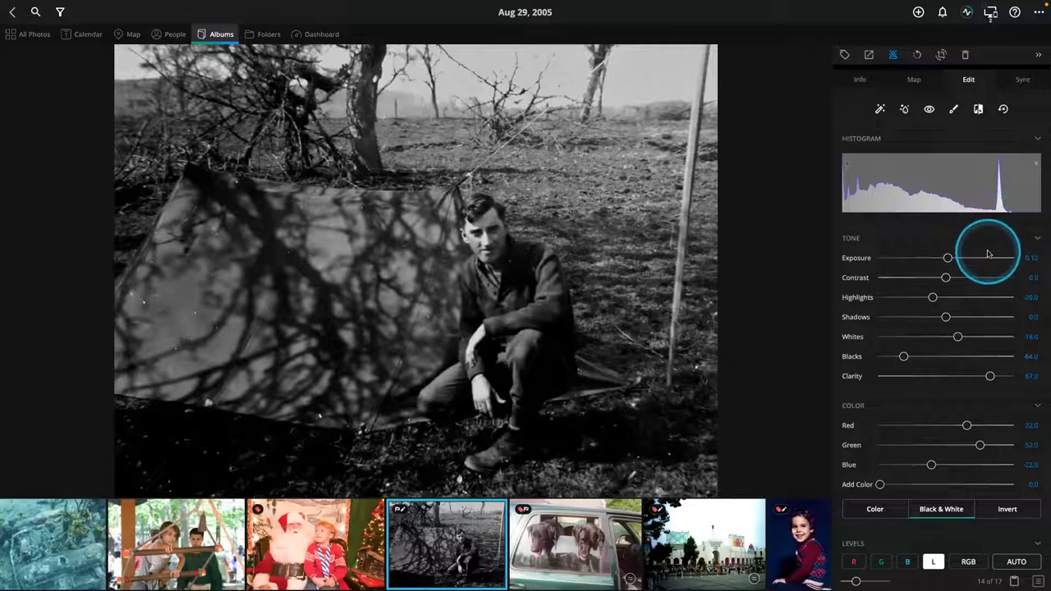
Sharpen the tent photo to 28.3 and check it against the original
scroll(988, 247, "down", 10)
scroll(997, 328, "down", 3)
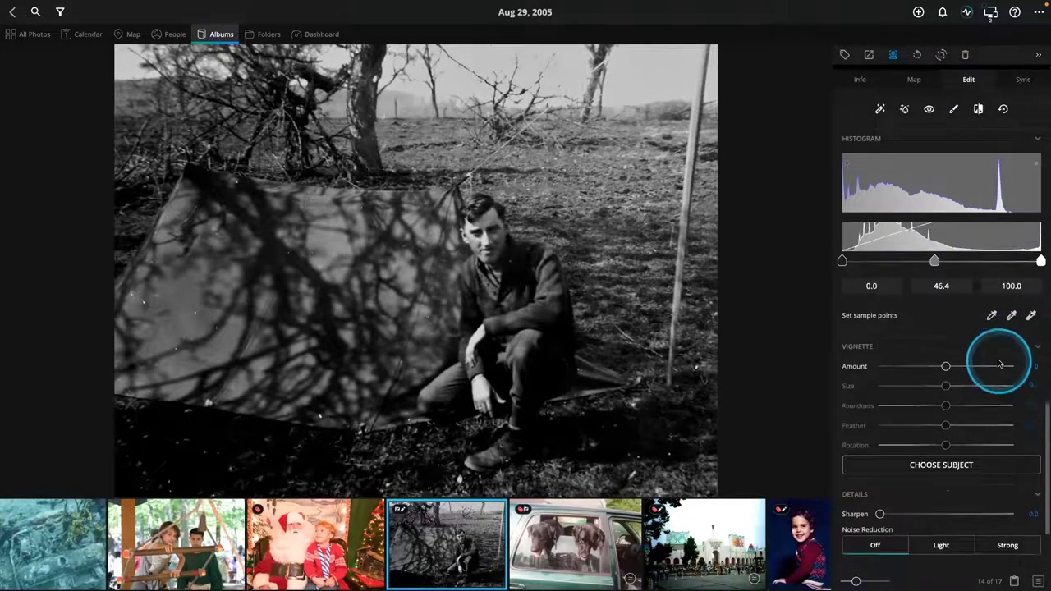
left_click_drag(882, 511, 942, 513)
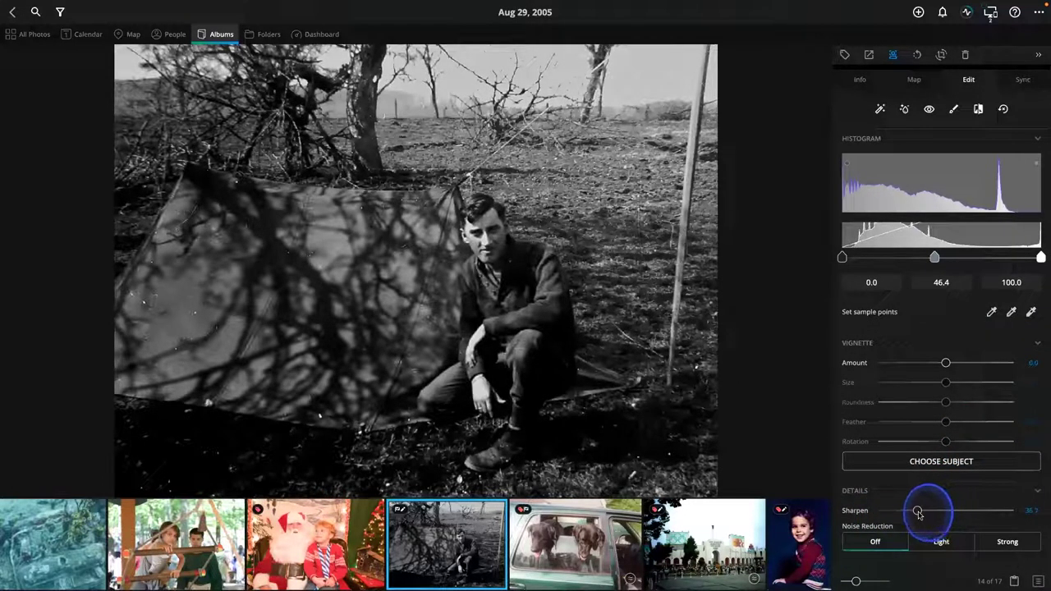
left_click(979, 112)
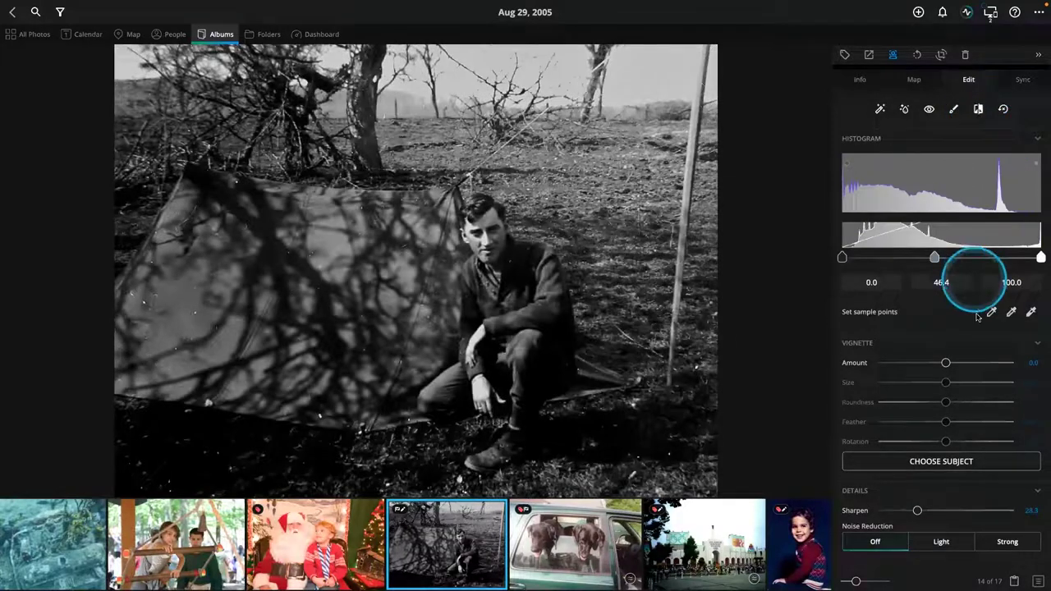
Add a vignette with an Amount of -100.0 and center it on the crouching man's chest
left_click(944, 363)
left_click_drag(941, 367, 854, 366)
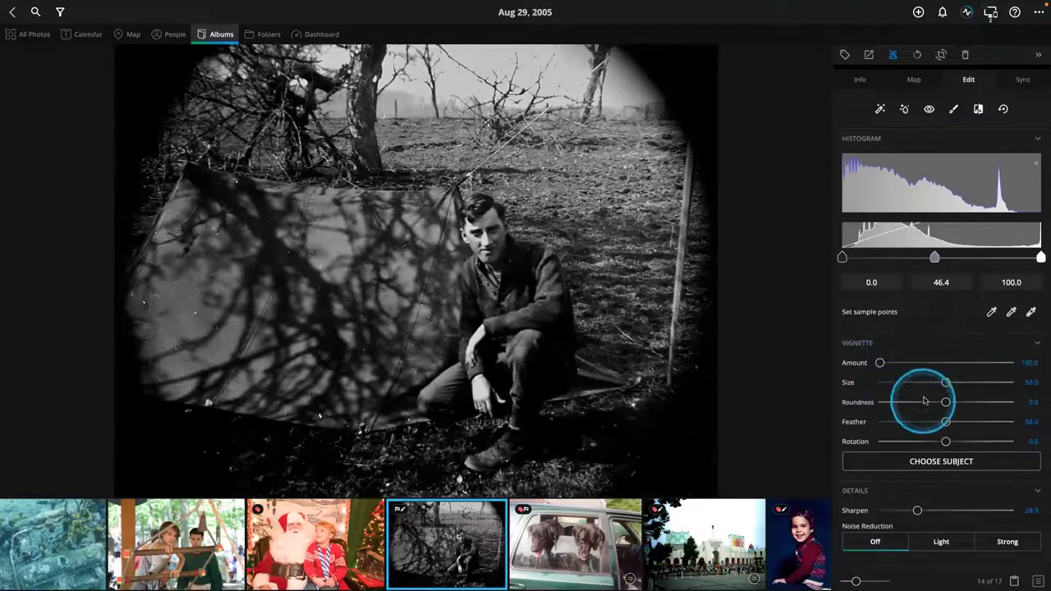
left_click(941, 462)
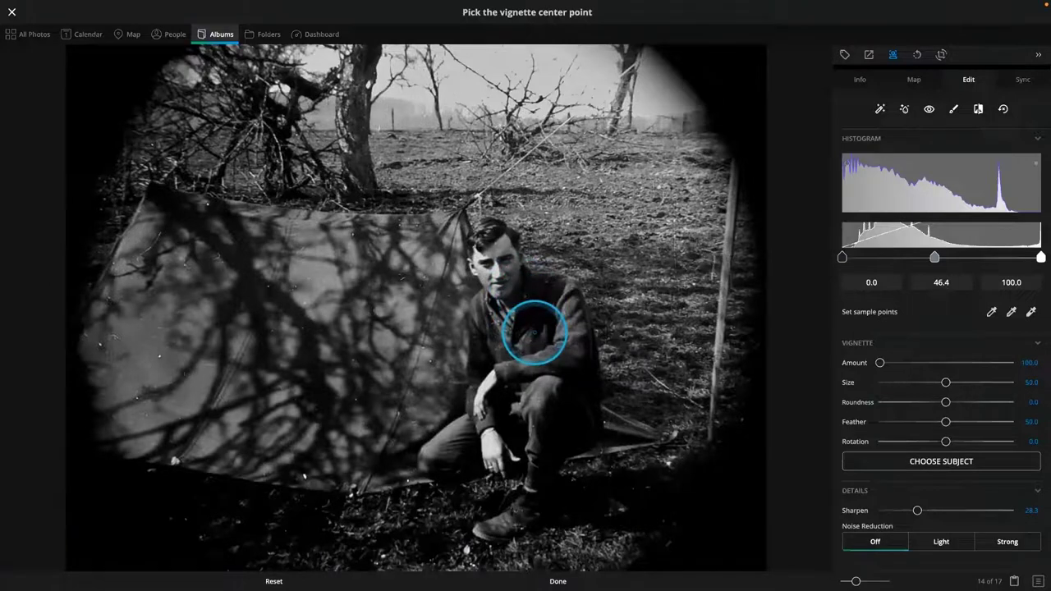
left_click(534, 331)
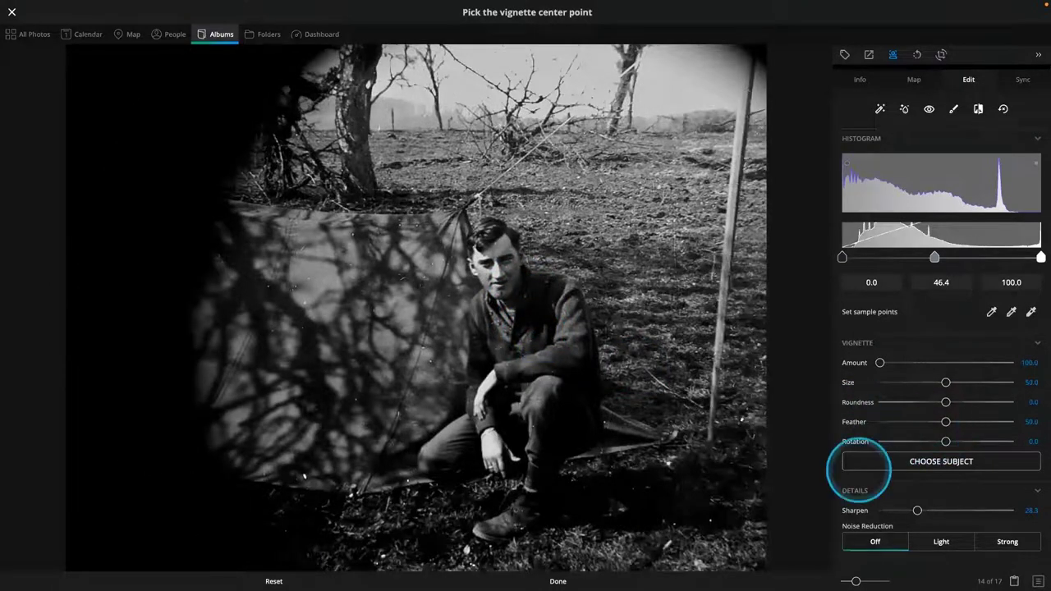
key("Return")
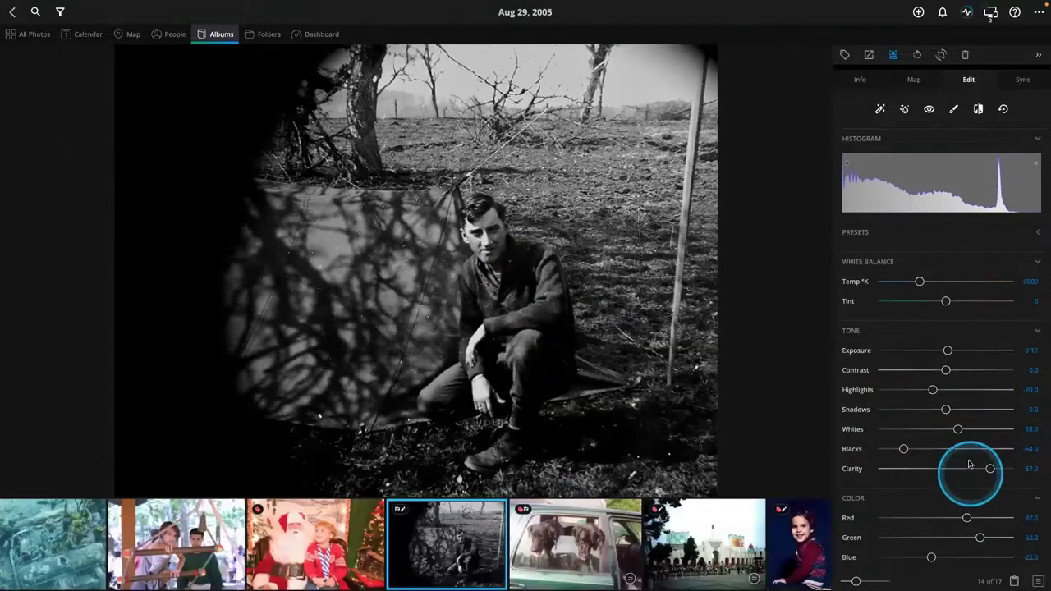
Soften the vignette with Feather 100.0, Amount -50.0 and Size 0.0
scroll(968, 466, "down", 8)
scroll(966, 464, "down", 6)
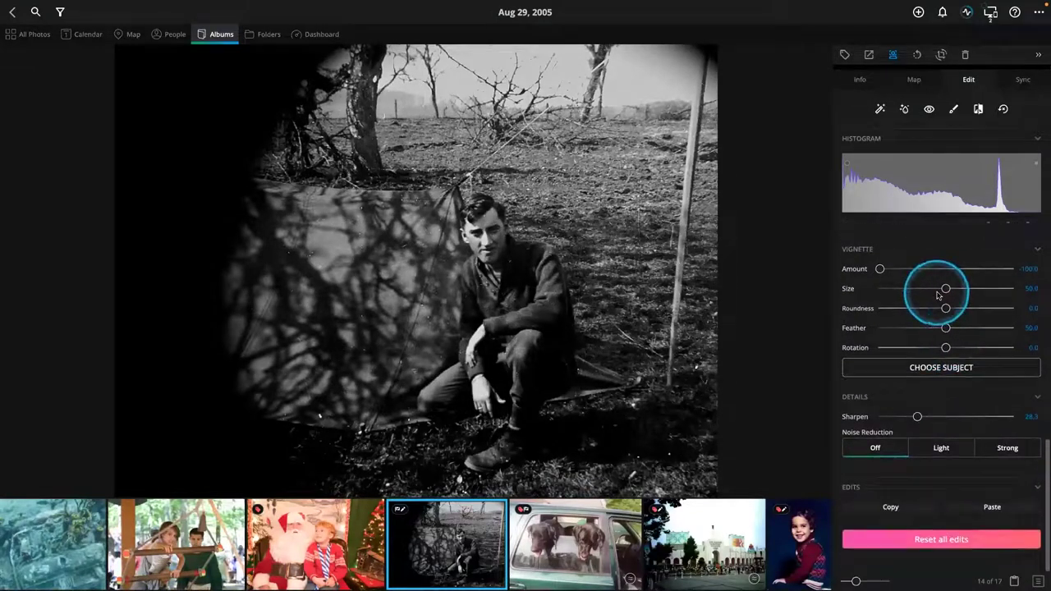
left_click_drag(946, 327, 1036, 331)
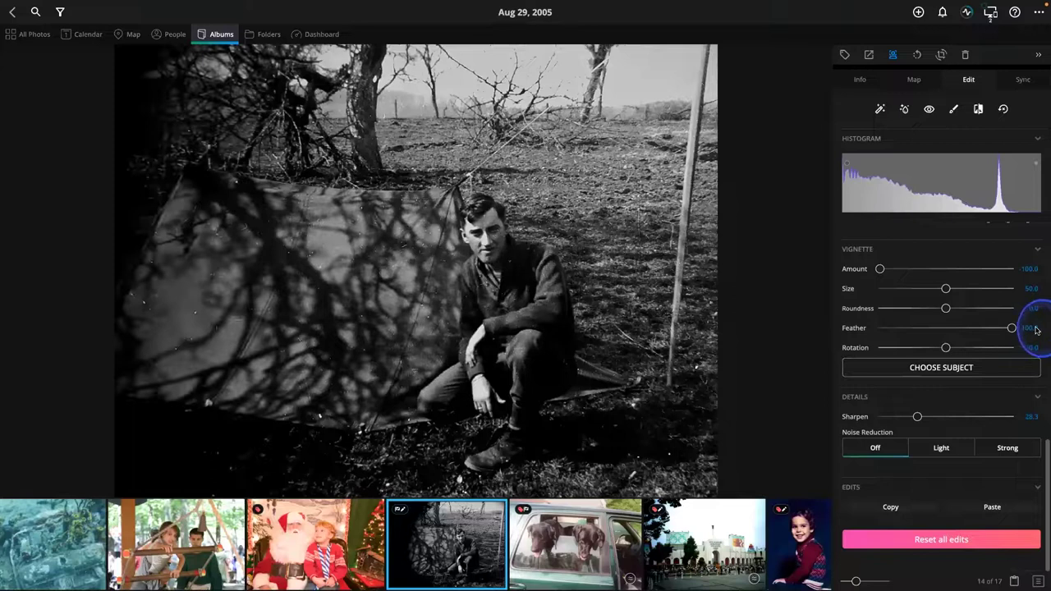
left_click_drag(880, 270, 910, 273)
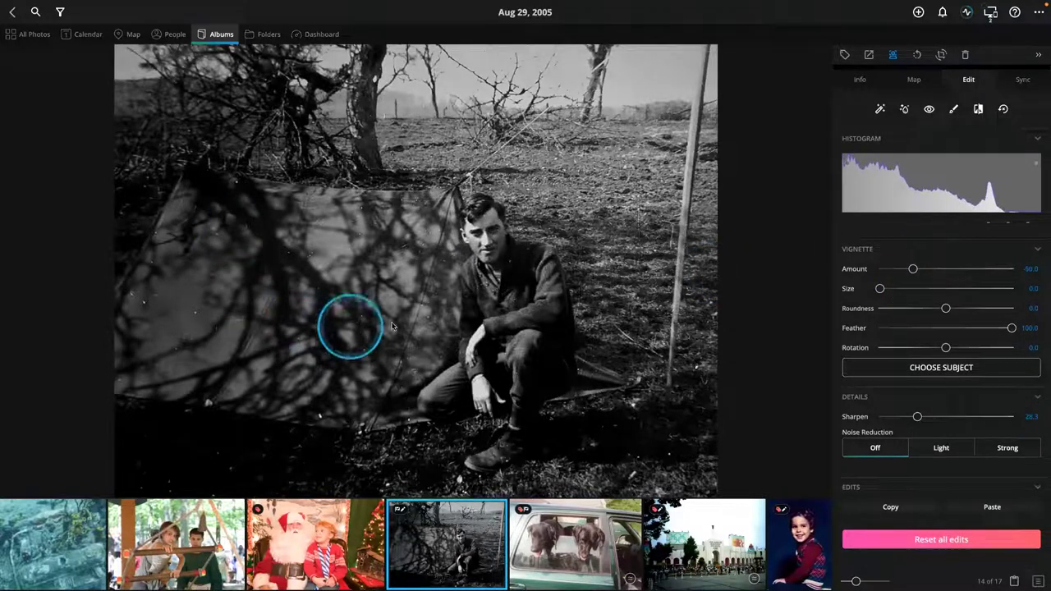
scroll(880, 333, "up", 1)
scroll(895, 353, "down", 2)
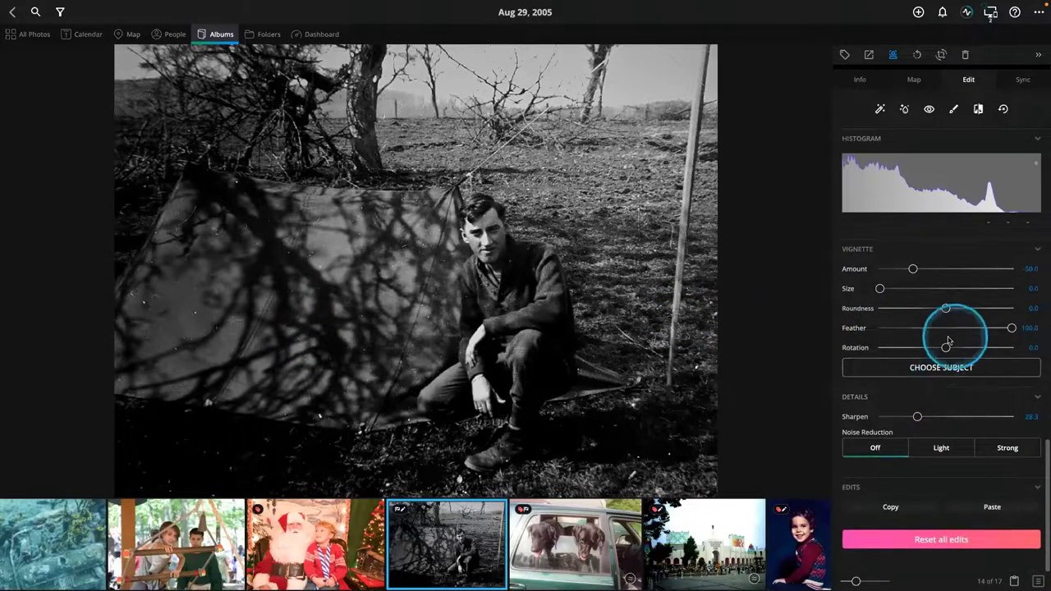
Create a new edit preset from the tent photo's adjustments and name it Black and White Restore
scroll(950, 328, "up", 10)
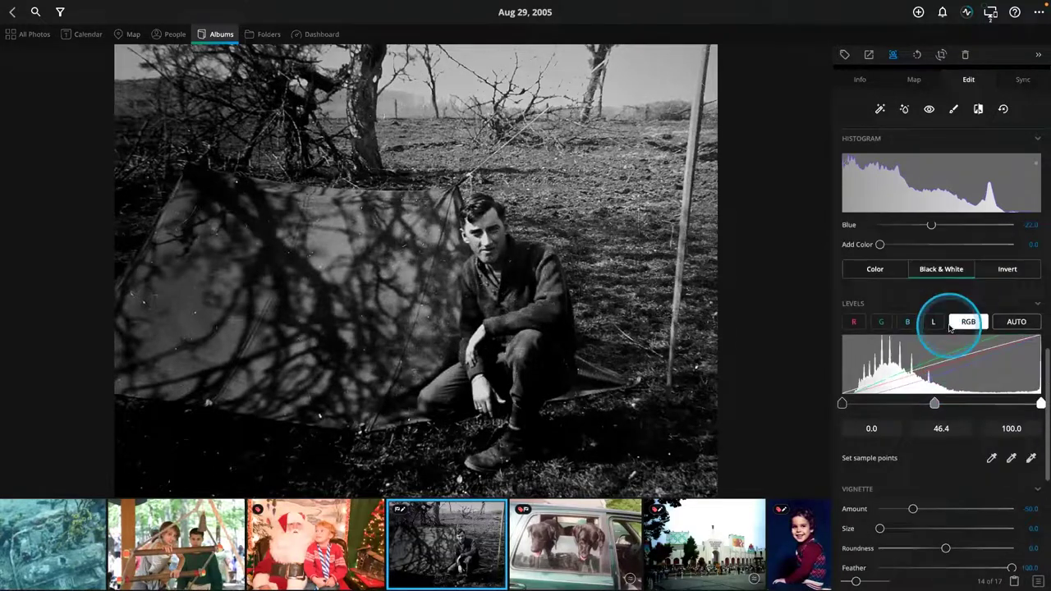
scroll(949, 328, "up", 5)
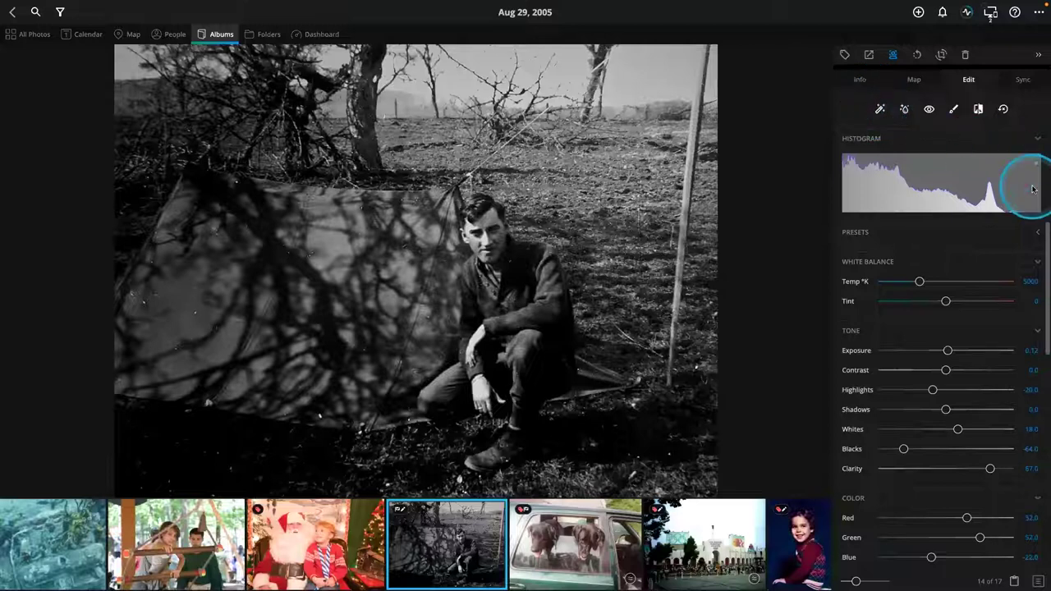
left_click(1040, 234)
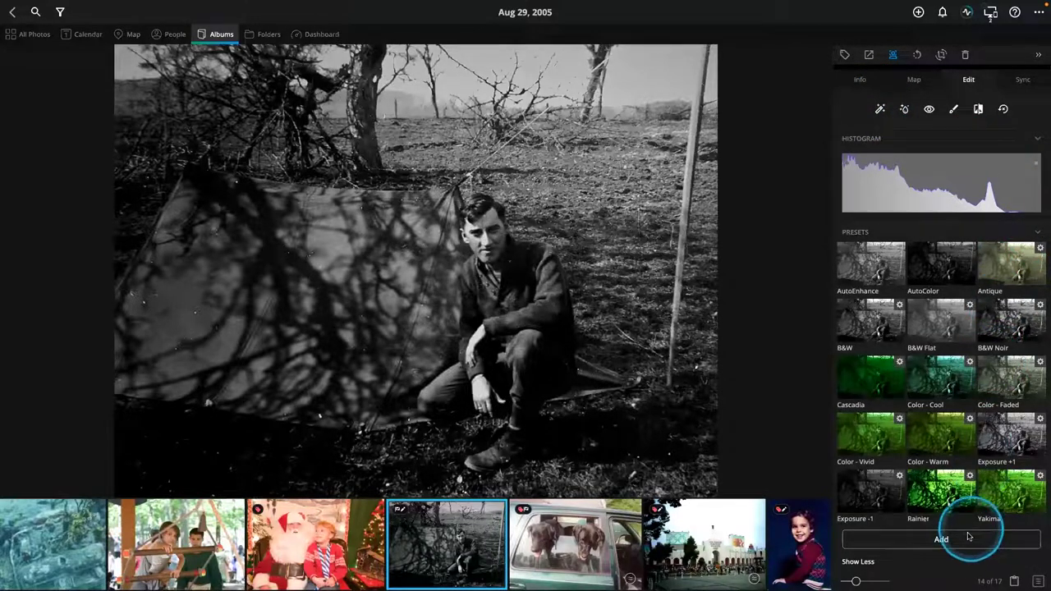
left_click(943, 540)
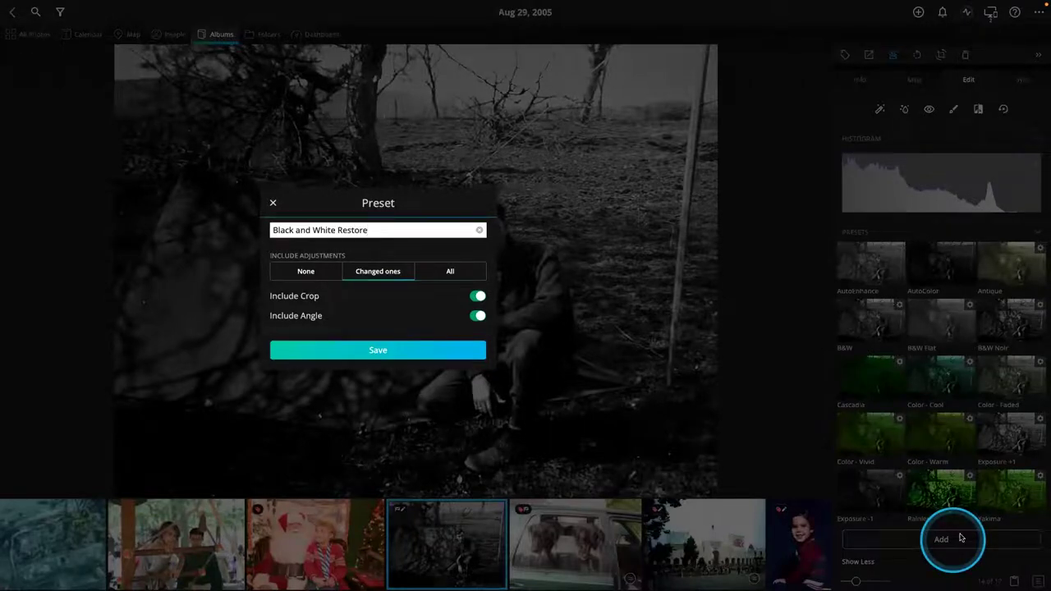
Include all adjustments in the preset, exclude crop and angle, and save it
left_click(479, 296)
left_click(480, 316)
left_click(328, 278)
left_click(452, 273)
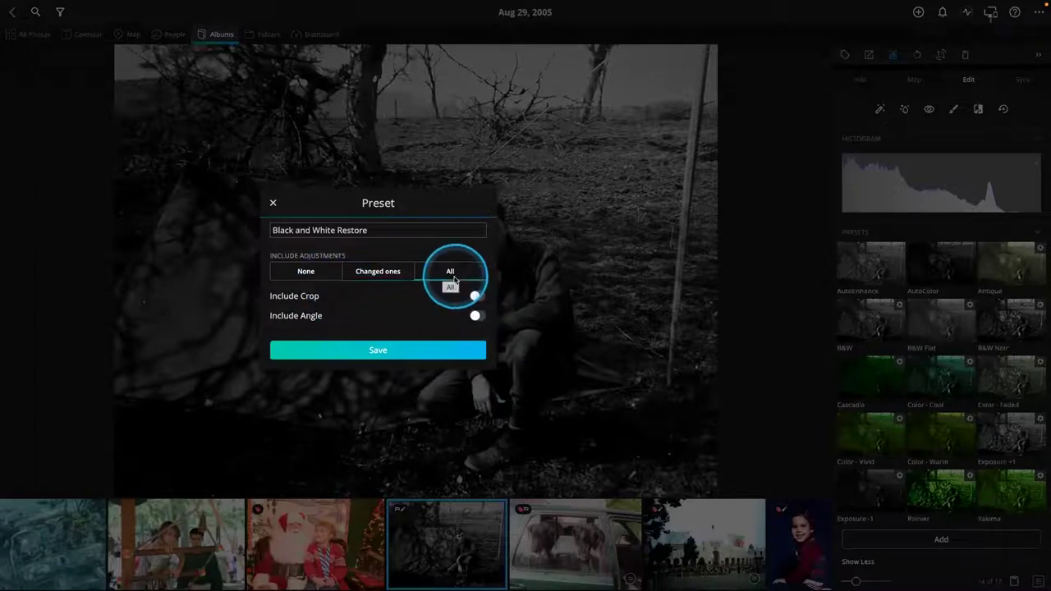
left_click(400, 349)
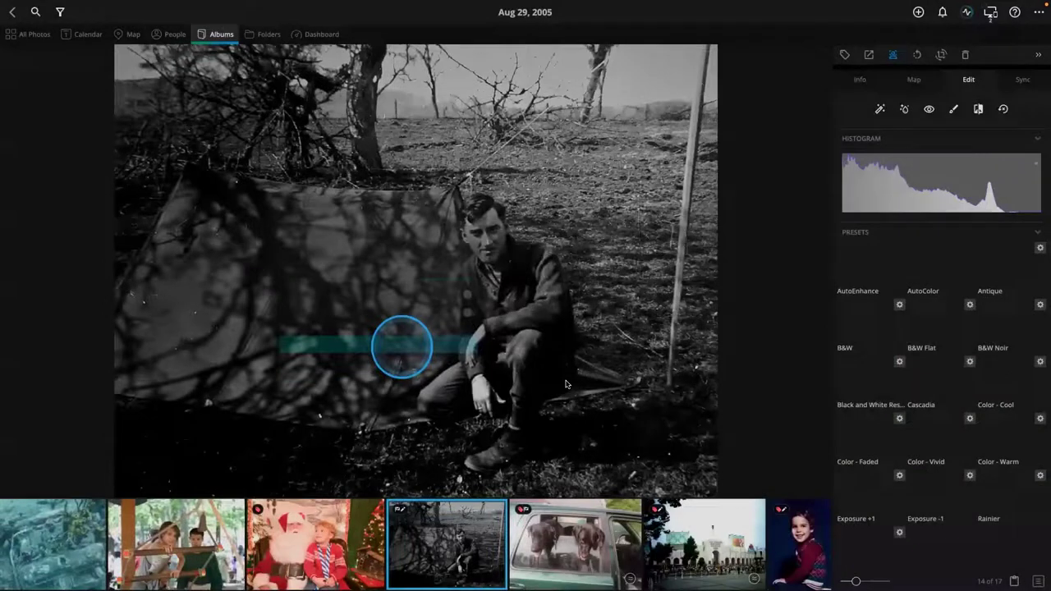
Open the Dec 4, 2009 photo of the boy with Santa Claus from the filmstrip
scroll(684, 540, "down", 10)
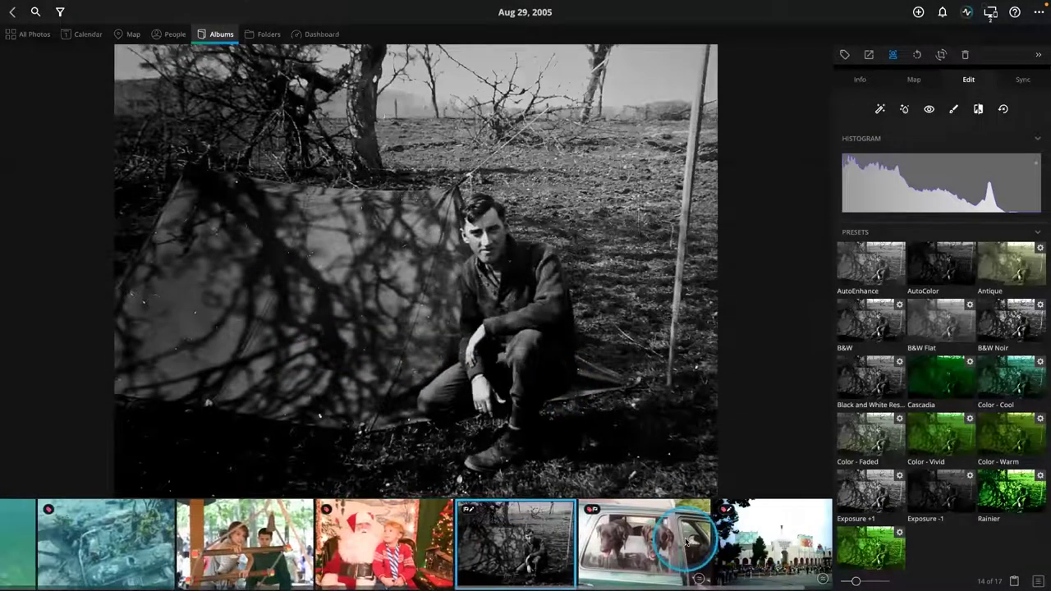
scroll(686, 541, "down", 3)
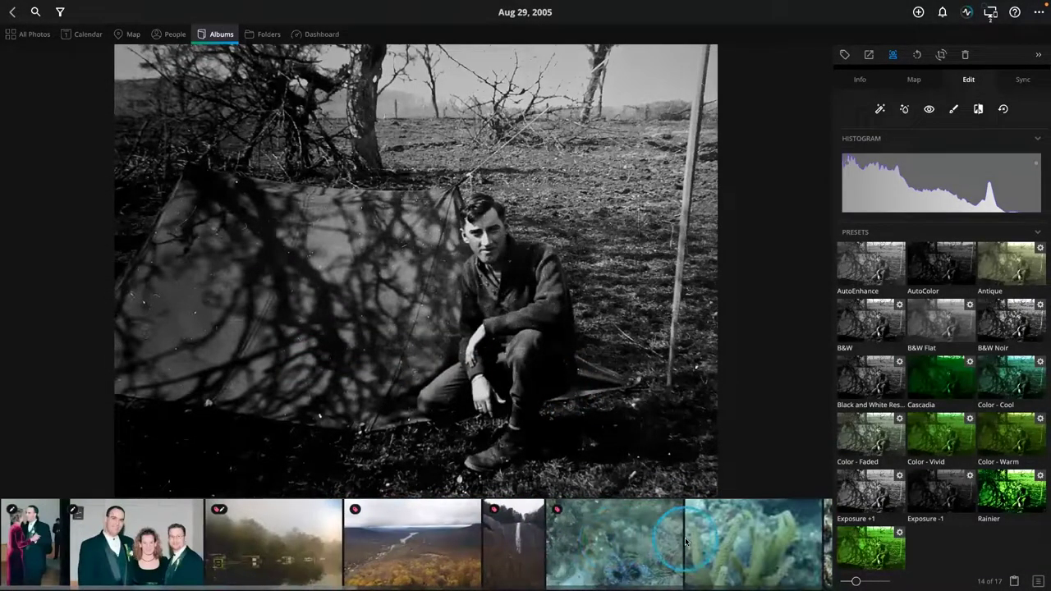
scroll(686, 541, "down", 15)
scroll(667, 543, "down", 6)
left_click_drag(668, 543, 423, 544)
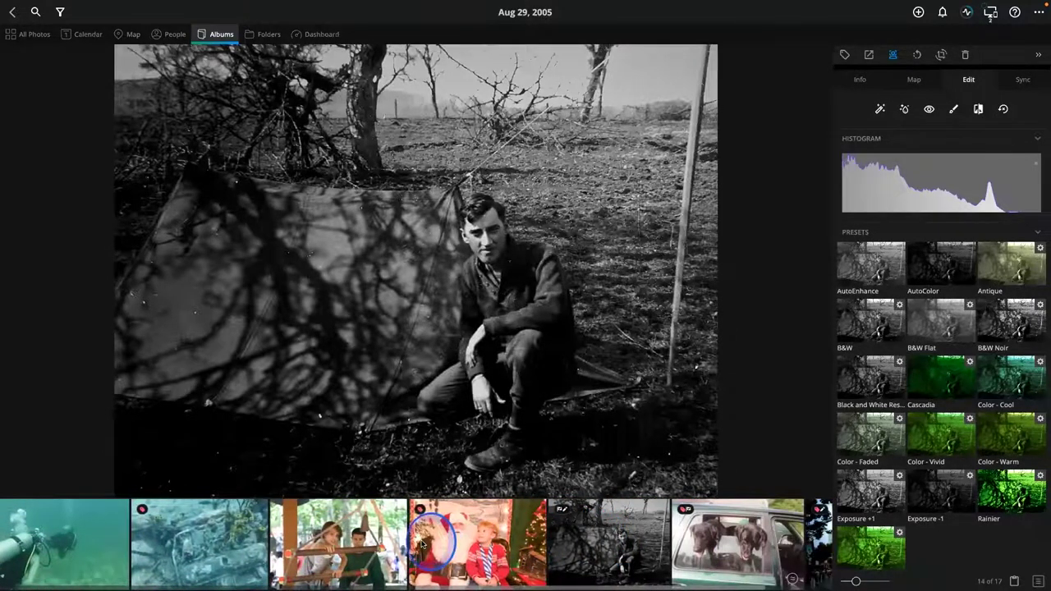
left_click(423, 544)
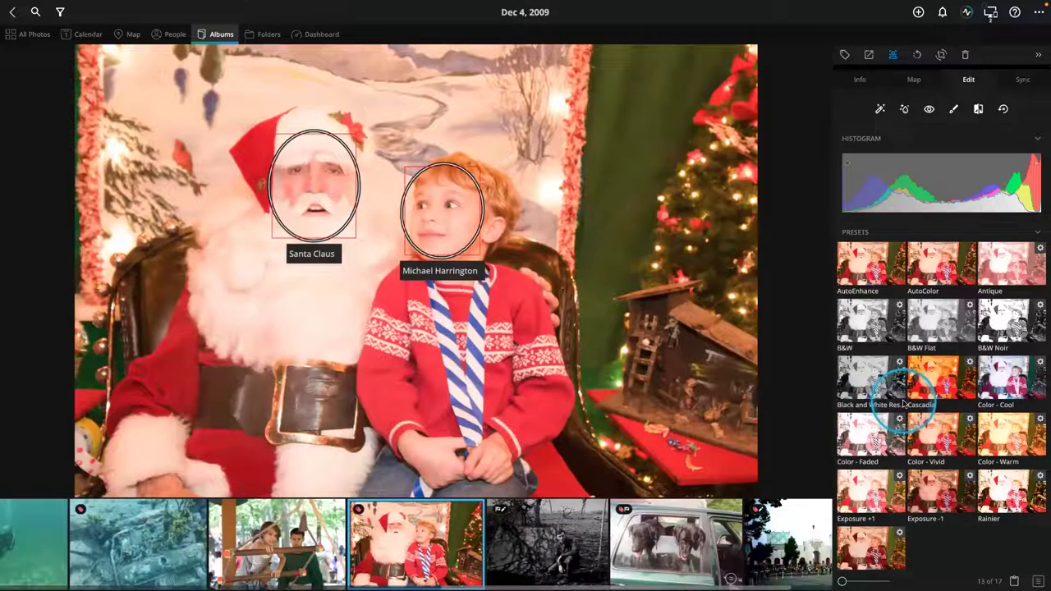
Apply the Black and White Restore preset to the Santa Claus photo
scroll(903, 402, "down", 5)
scroll(903, 402, "up", 4)
scroll(903, 402, "up", 2)
left_click(872, 374)
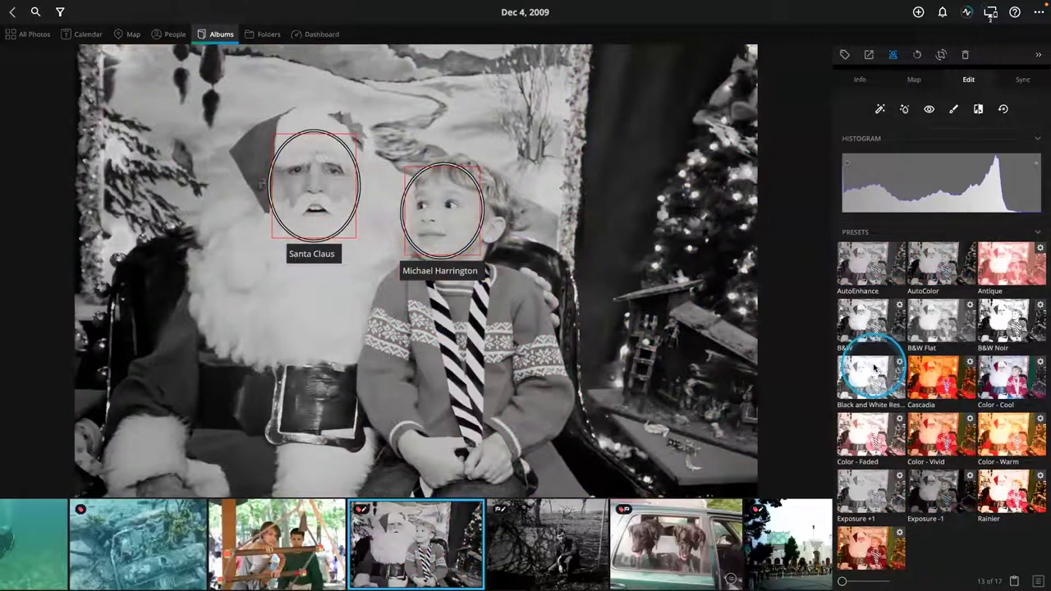